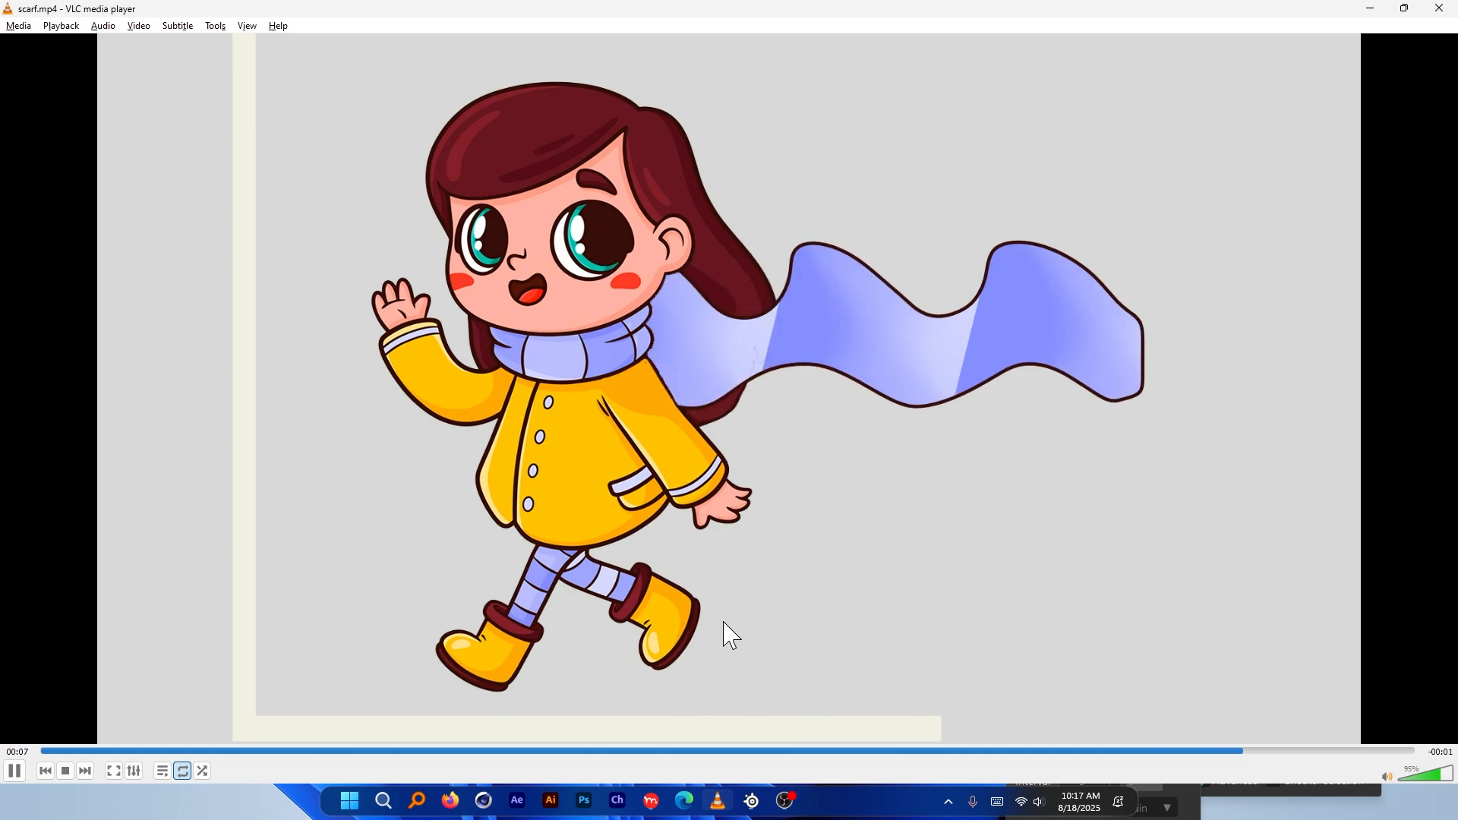
Step: Switch from the finished scarf video to Moho Pro
{"action": "left_click", "coordinate": [656, 801]}
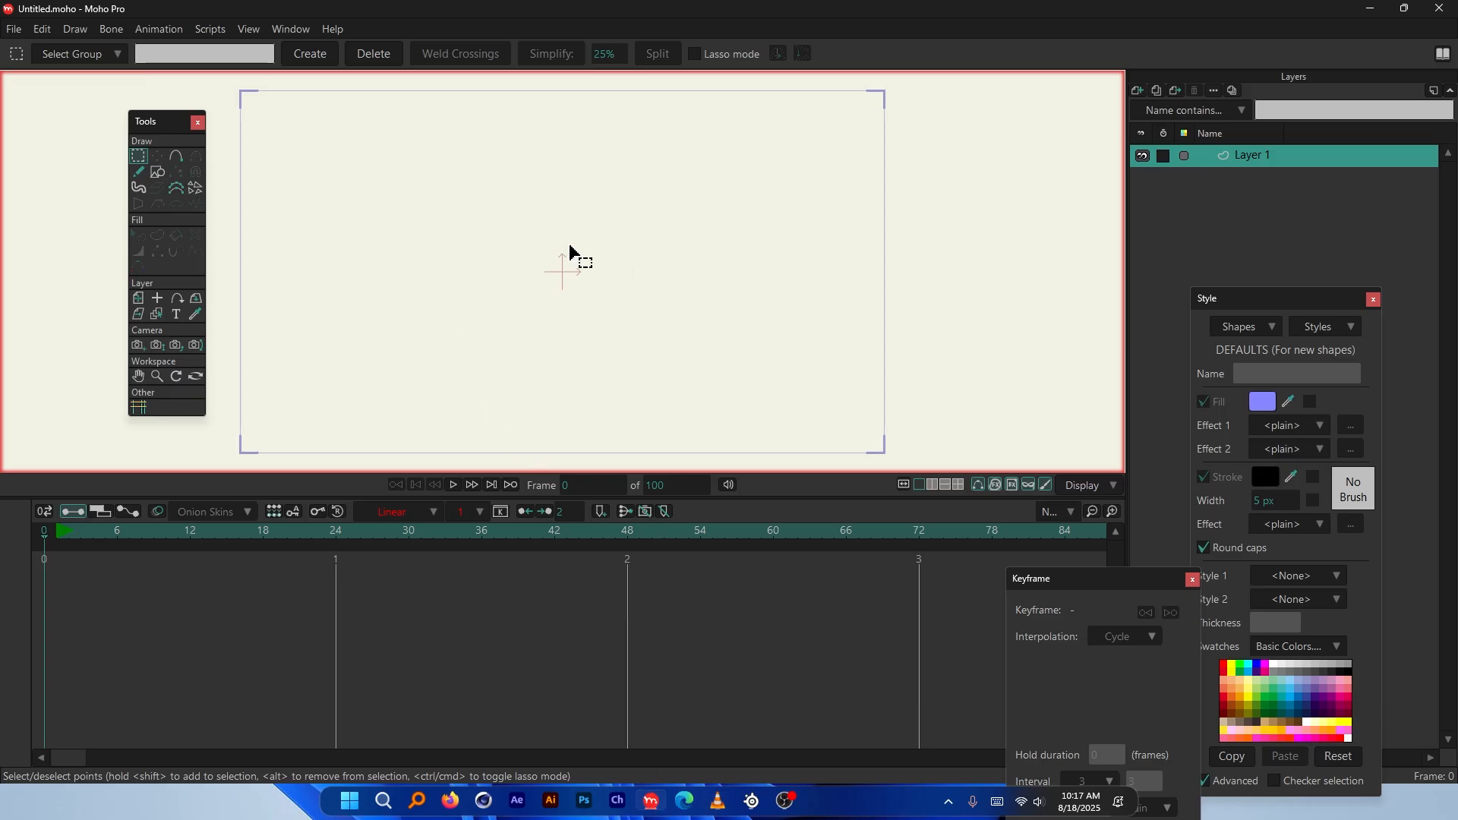
{"action": "key", "text": "e"}
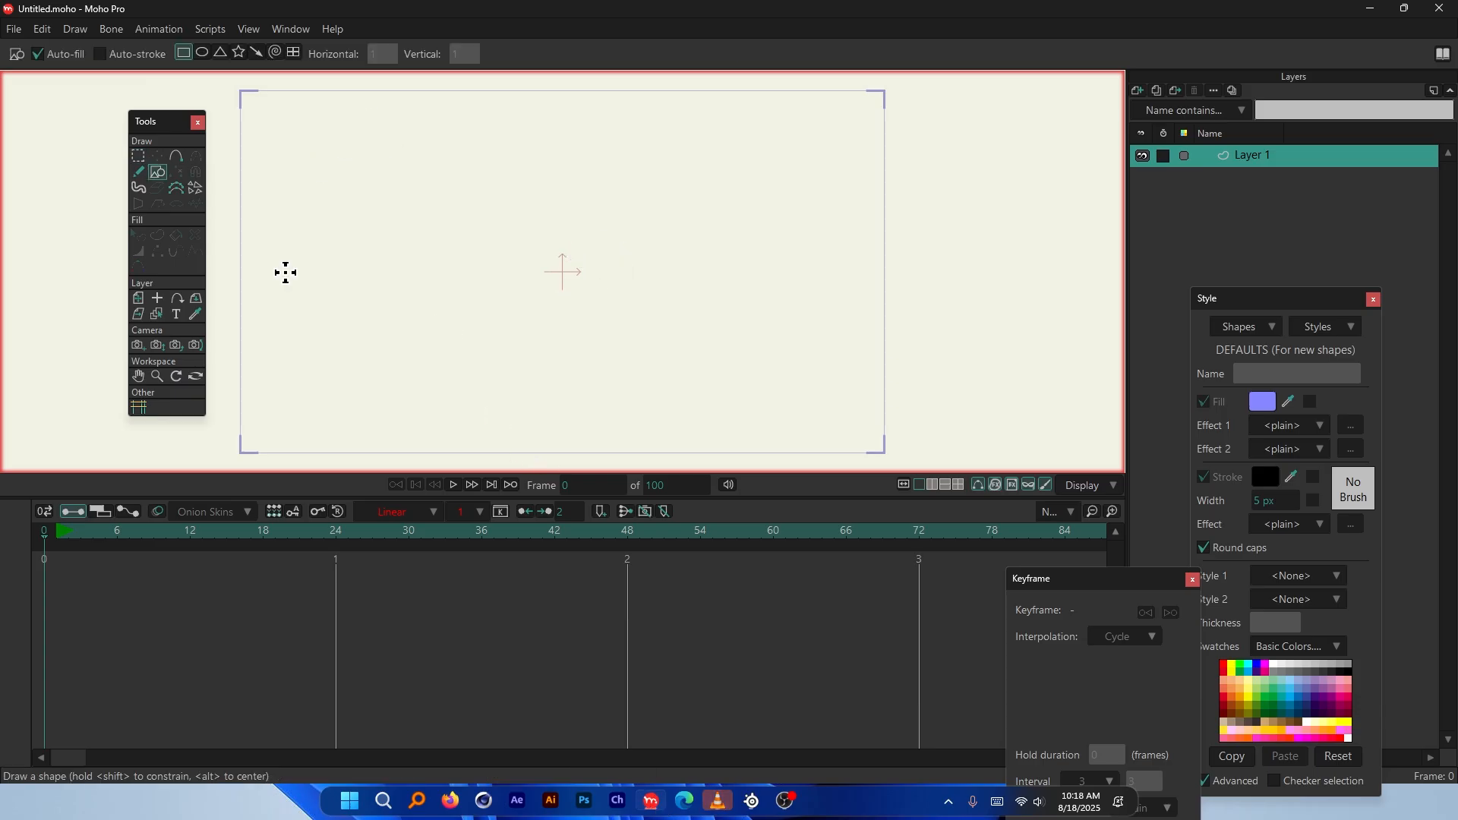
{"action": "left_click", "coordinate": [179, 158]}
{"action": "left_click", "coordinate": [325, 220]}
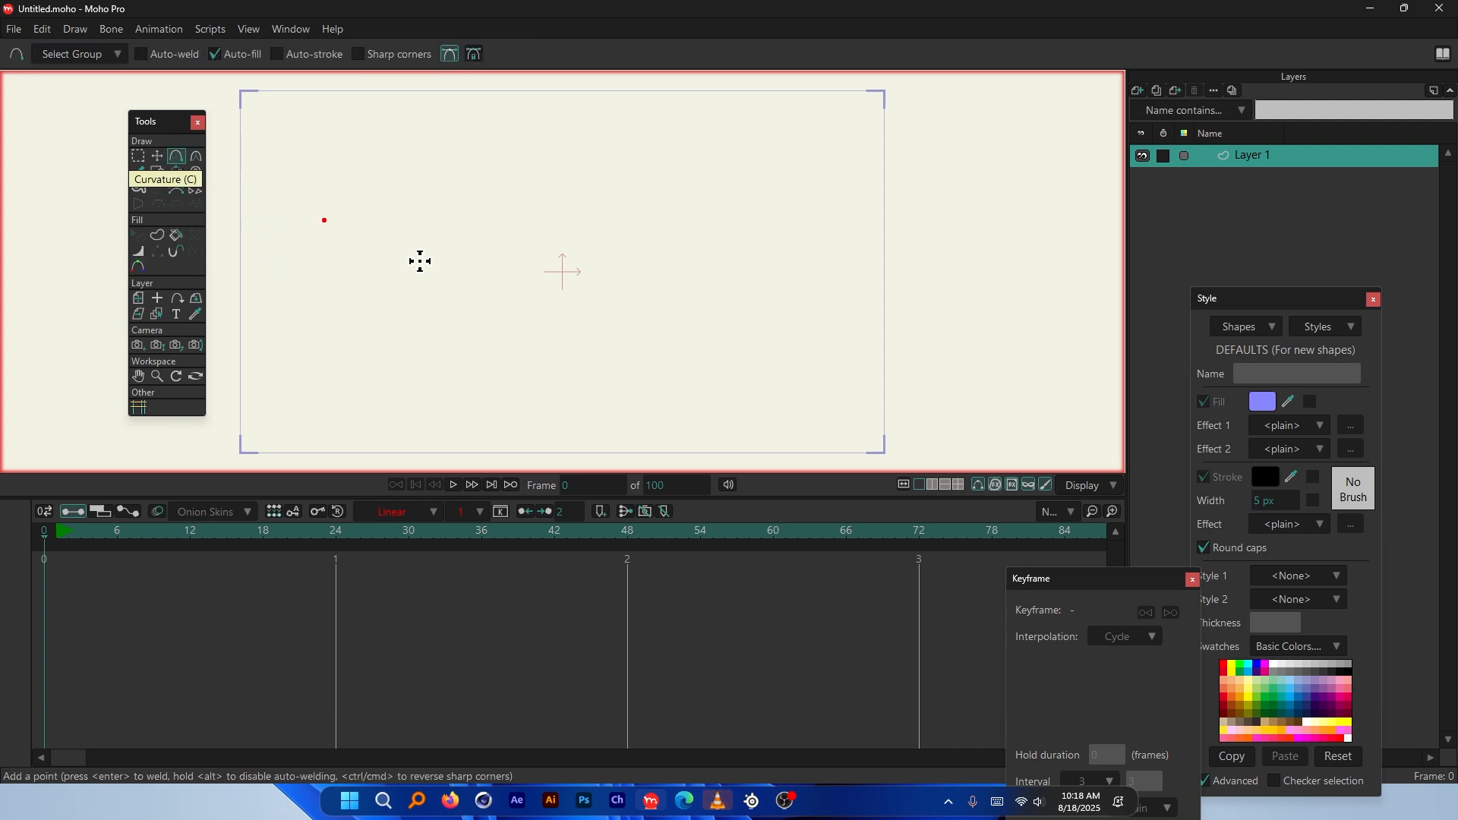
{"action": "left_click_drag", "start_coordinate": [420, 261], "coordinate": [793, 224]}
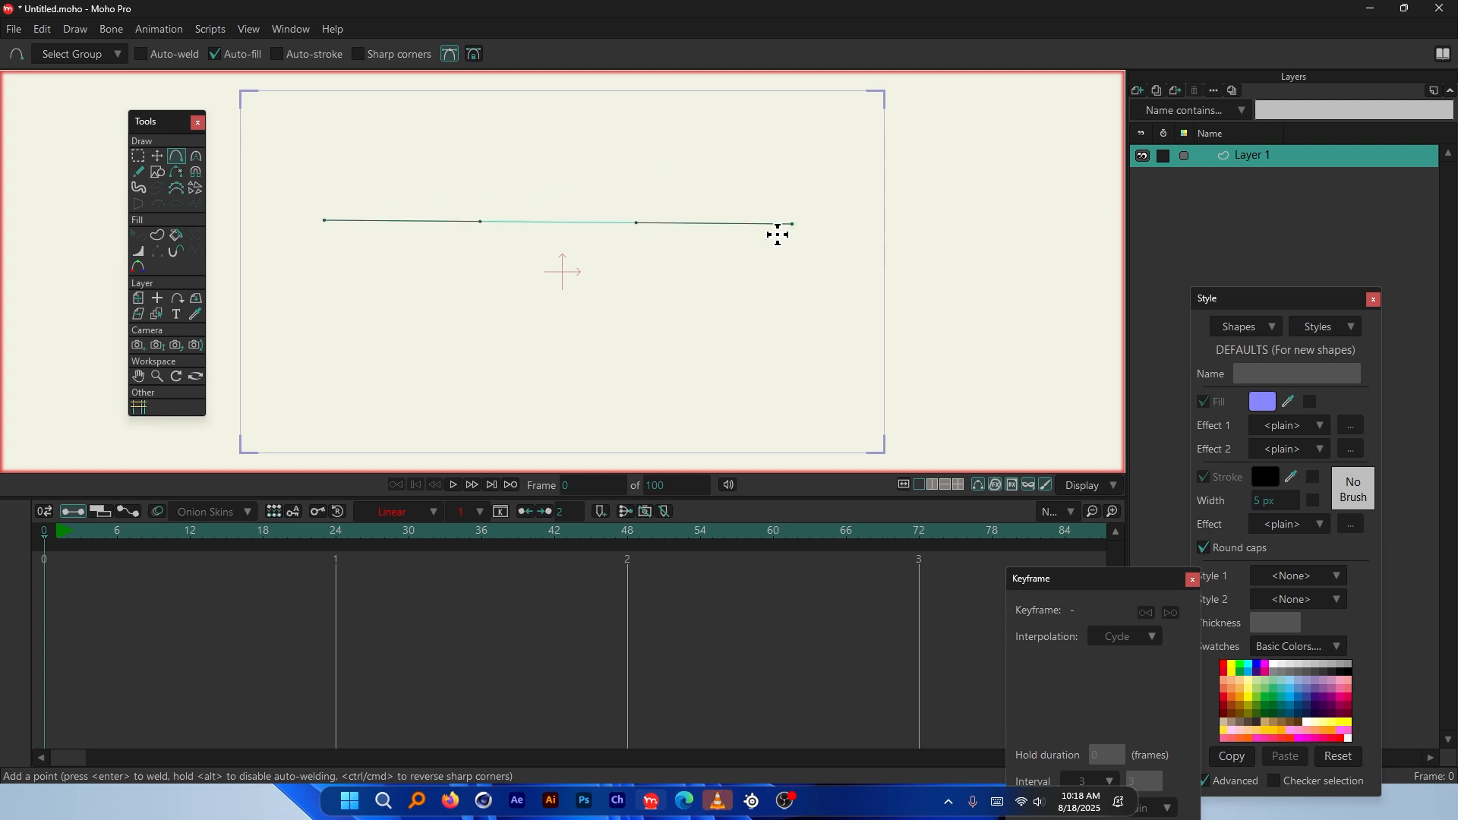
{"action": "key", "text": "ctrl+z"}
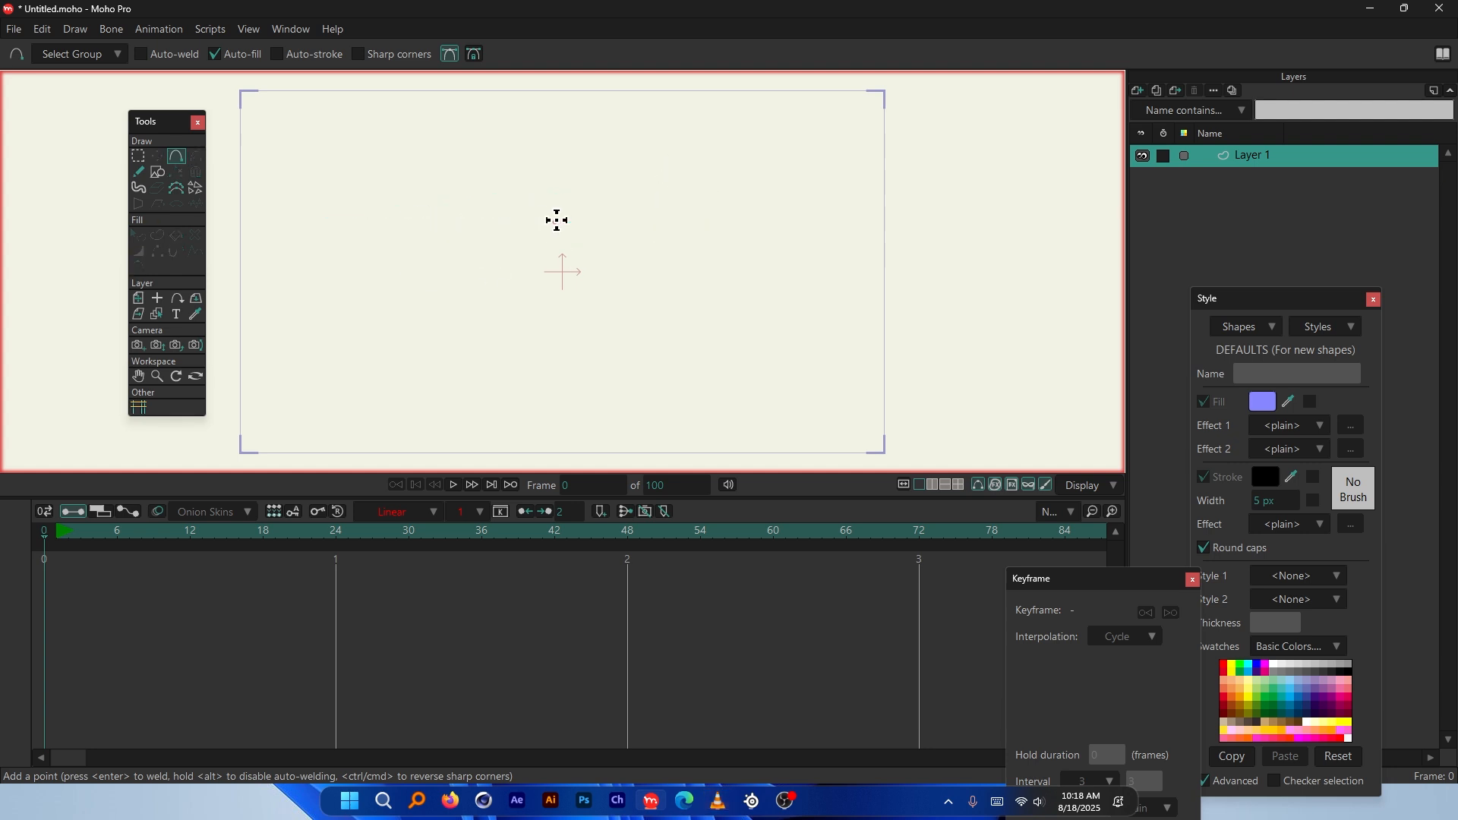
{"action": "left_click", "coordinate": [555, 222]}
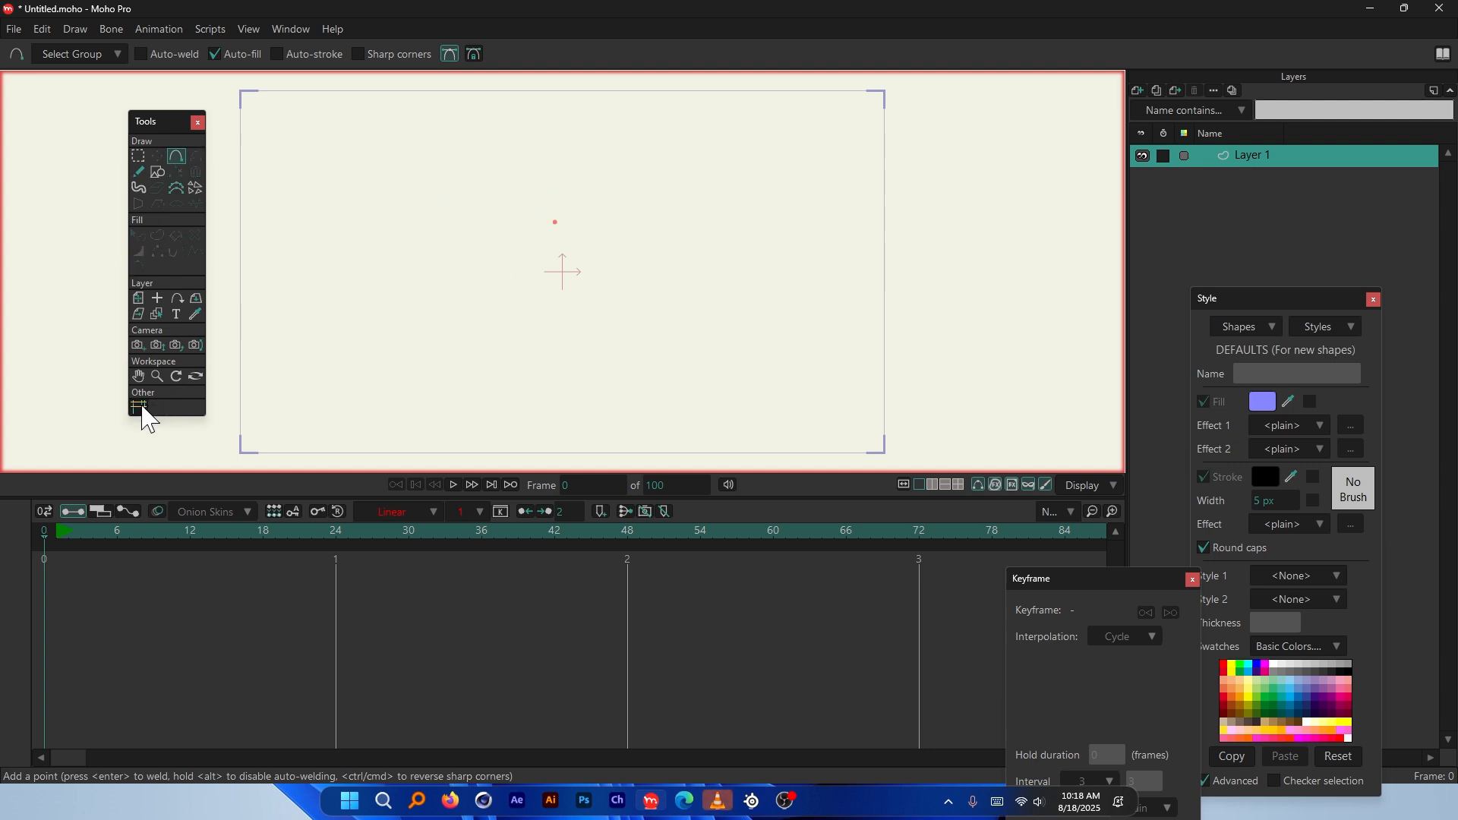
Step: Create two horizontal guides, one above the other, just above the canvas centre
{"action": "left_click", "coordinate": [139, 407]}
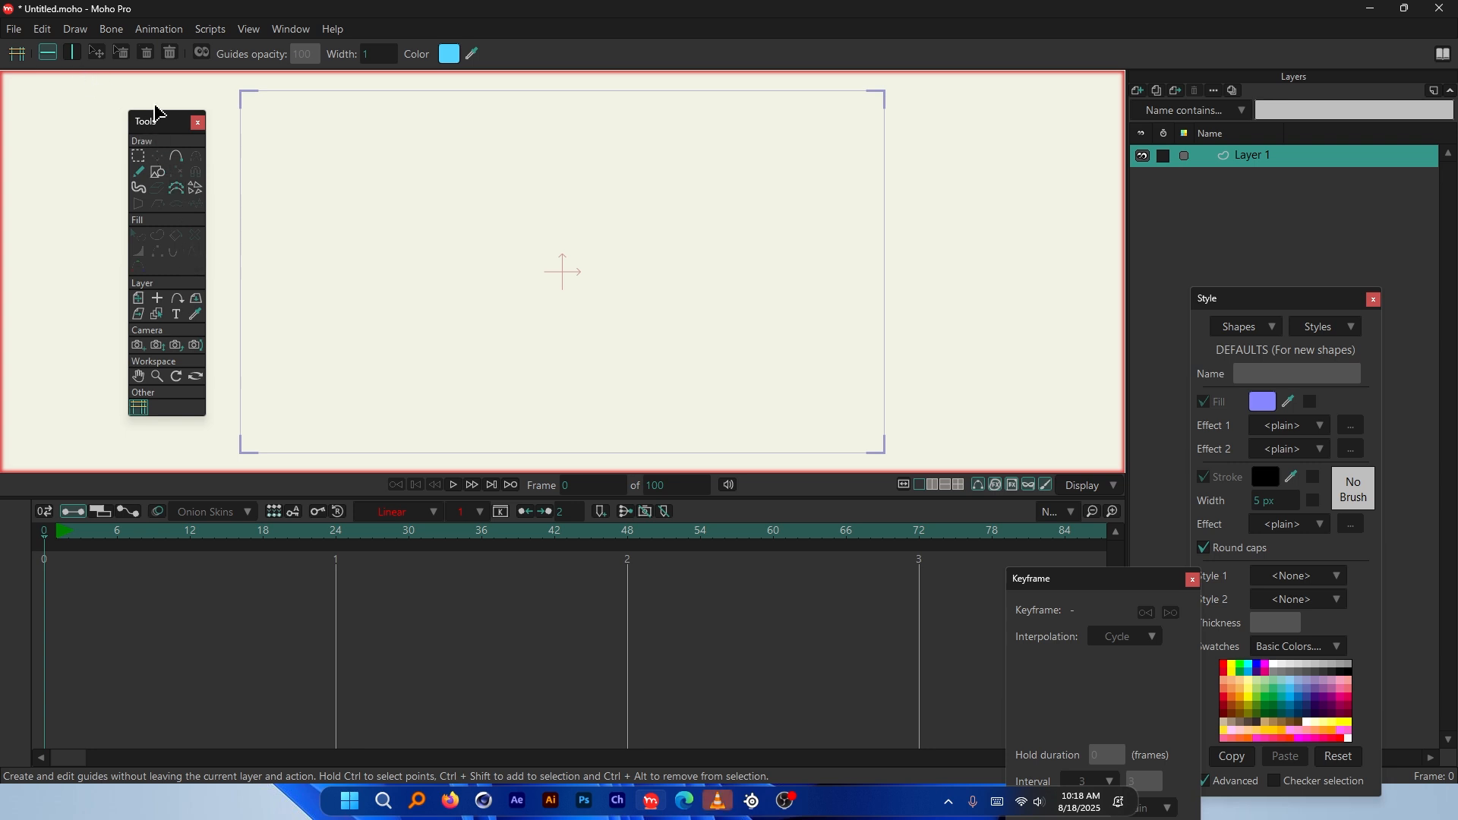
{"action": "left_click", "coordinate": [522, 228]}
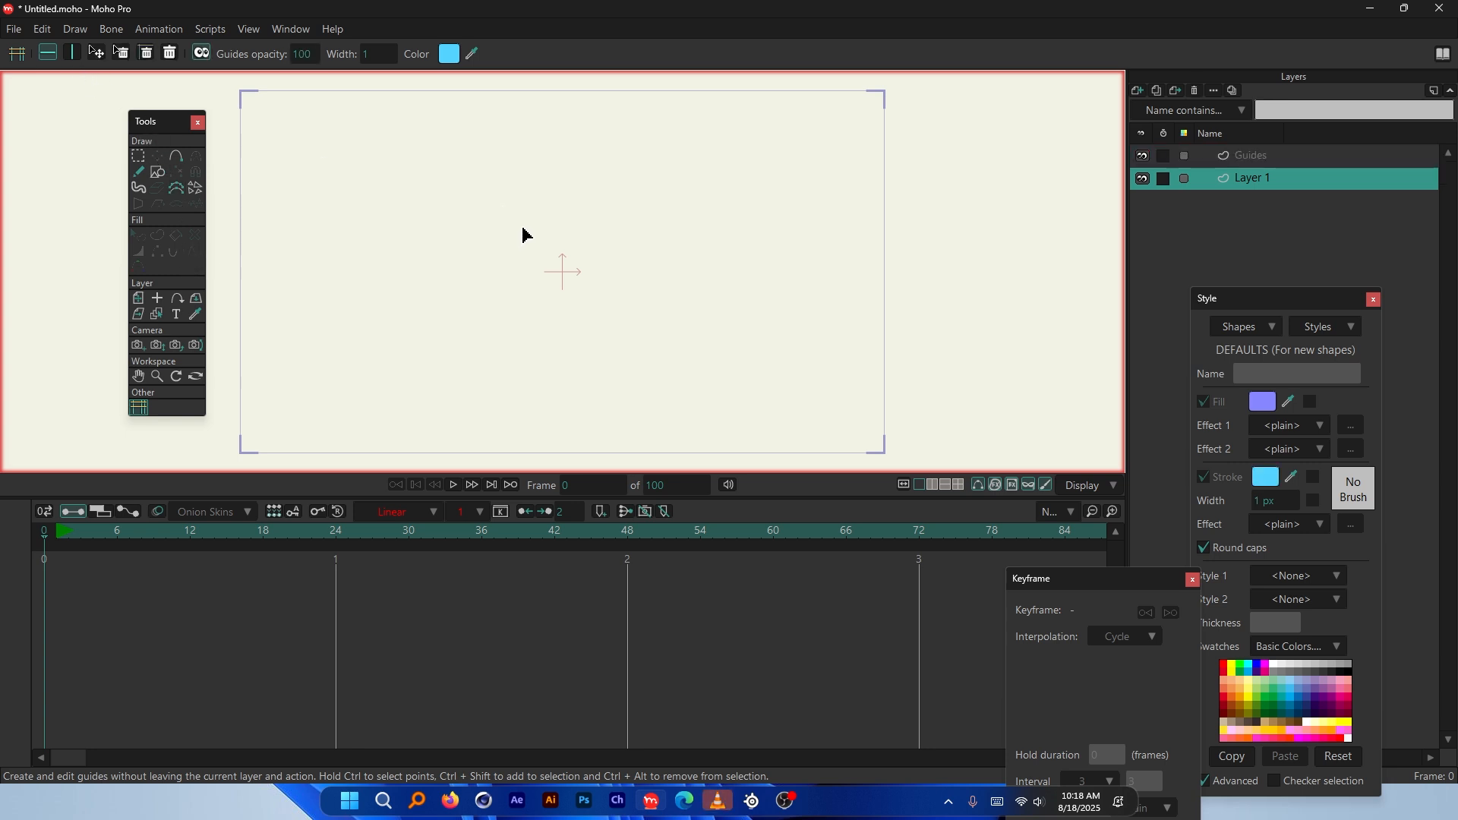
{"action": "scroll", "coordinate": [531, 229], "scroll_direction": "up", "scroll_amount": 2}
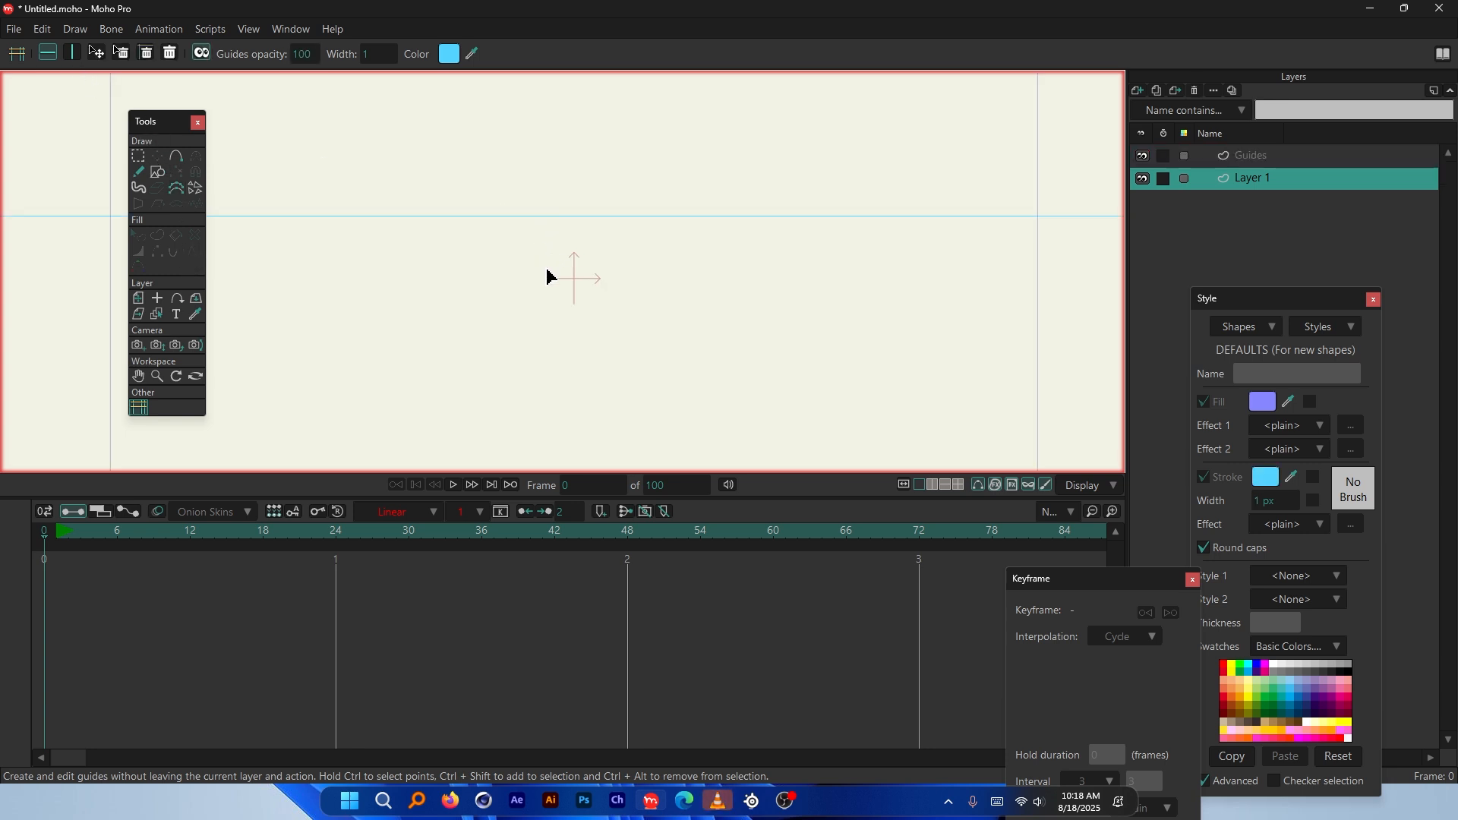
{"action": "scroll", "coordinate": [546, 276], "scroll_direction": "down", "scroll_amount": 2}
{"action": "scroll", "coordinate": [438, 266], "scroll_direction": "up", "scroll_amount": 2}
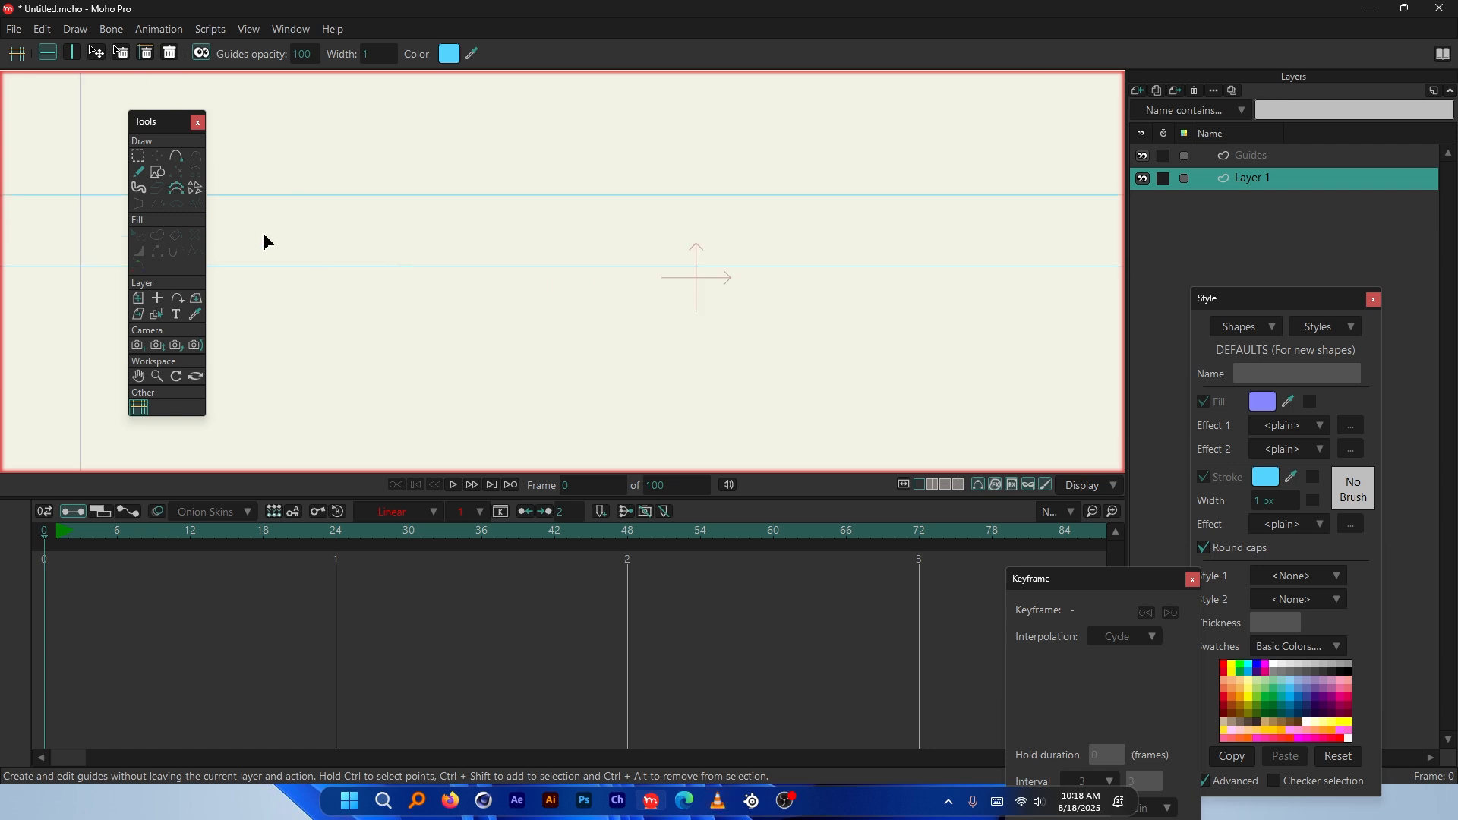
{"action": "scroll", "coordinate": [372, 223], "scroll_direction": "down", "scroll_amount": 2}
{"action": "scroll", "coordinate": [682, 218], "scroll_direction": "down", "scroll_amount": 1}
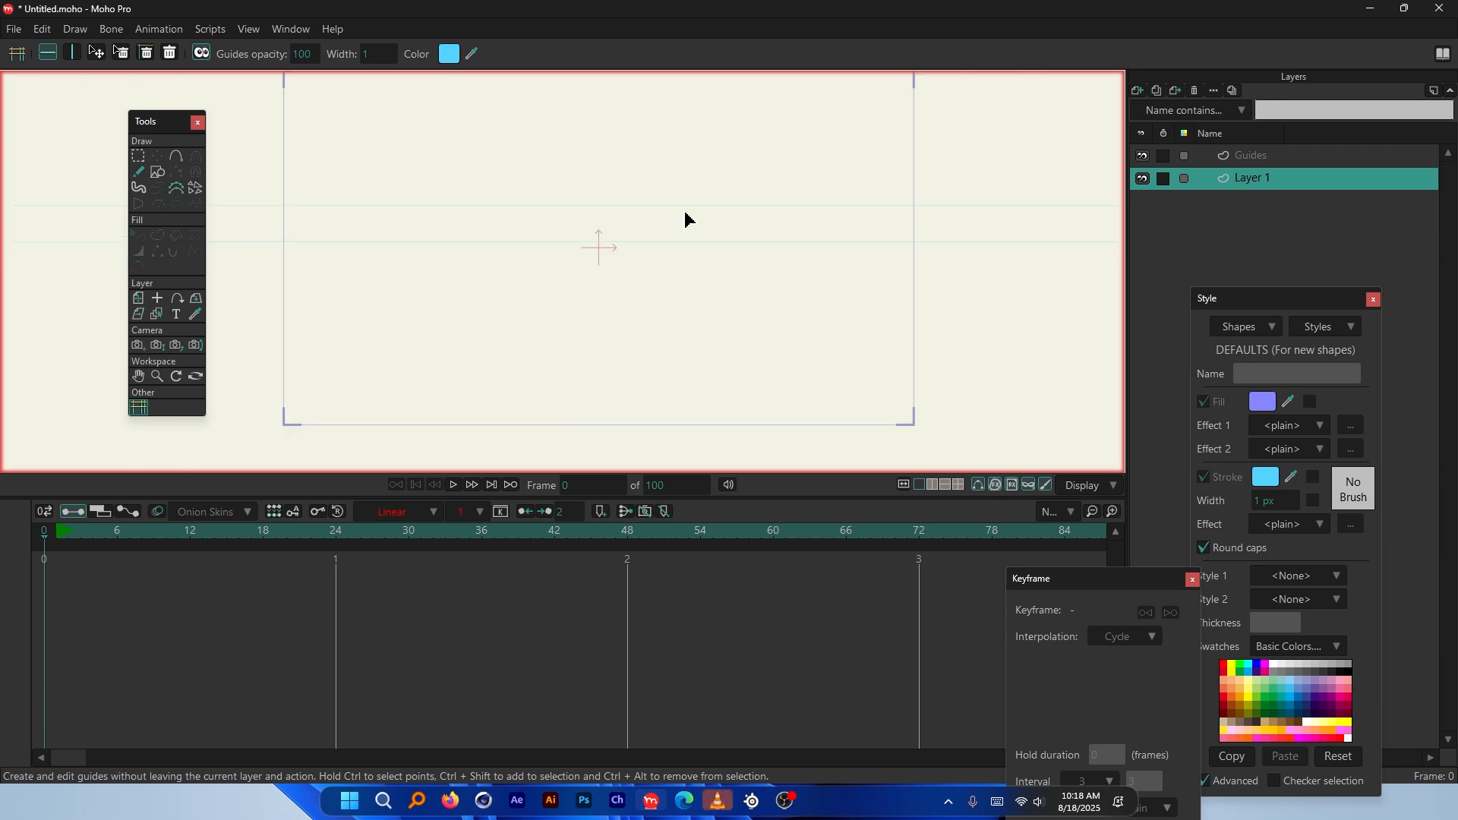
{"action": "scroll", "coordinate": [581, 220], "scroll_direction": "up", "scroll_amount": 1}
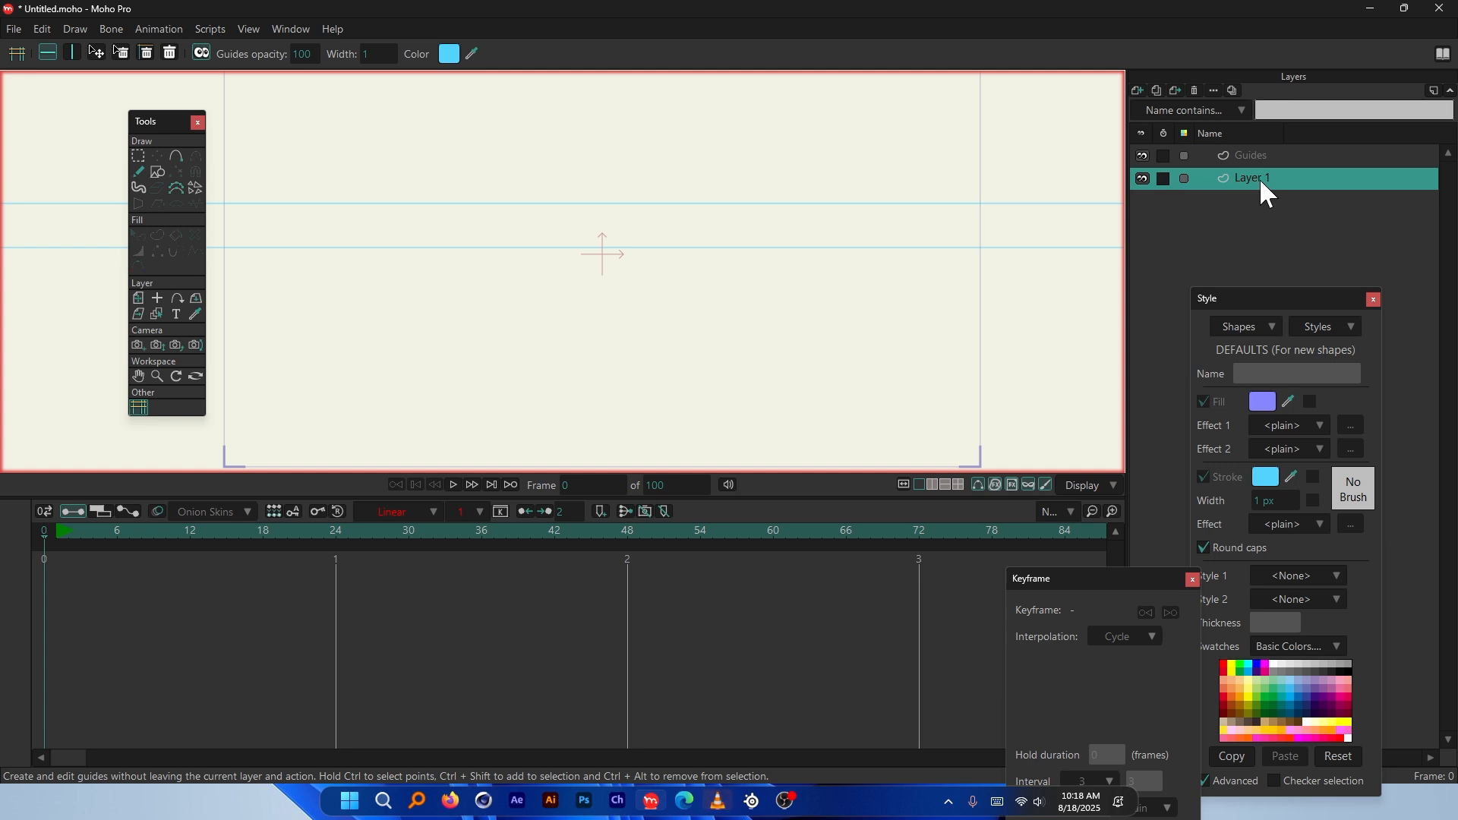
Step: Draw a freehand line on Layer 1 that waves repeatedly between the two guides, and set its stroke width to 5 px
{"action": "left_click", "coordinate": [137, 172]}
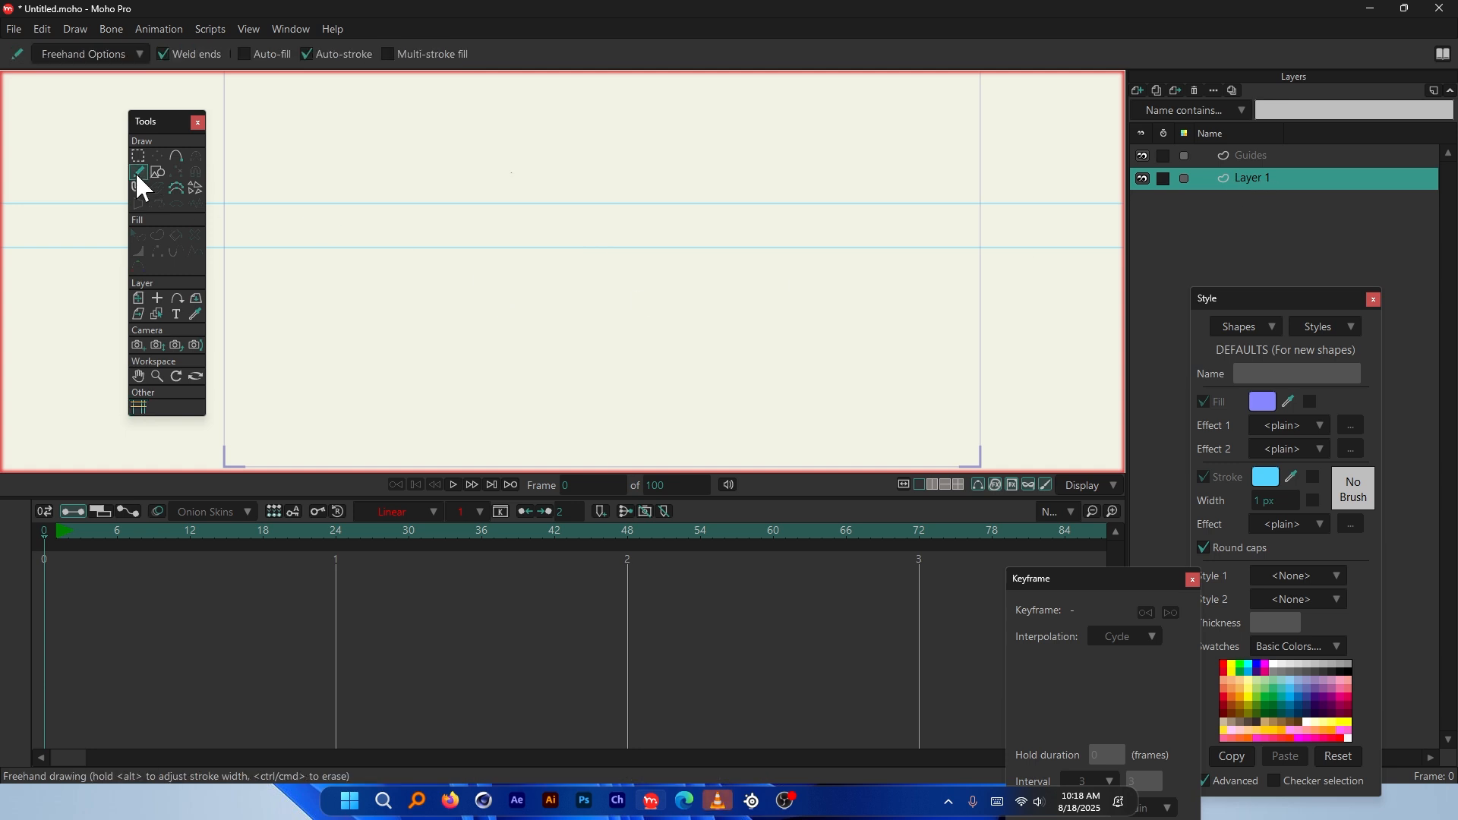
{"action": "left_click", "coordinate": [116, 61]}
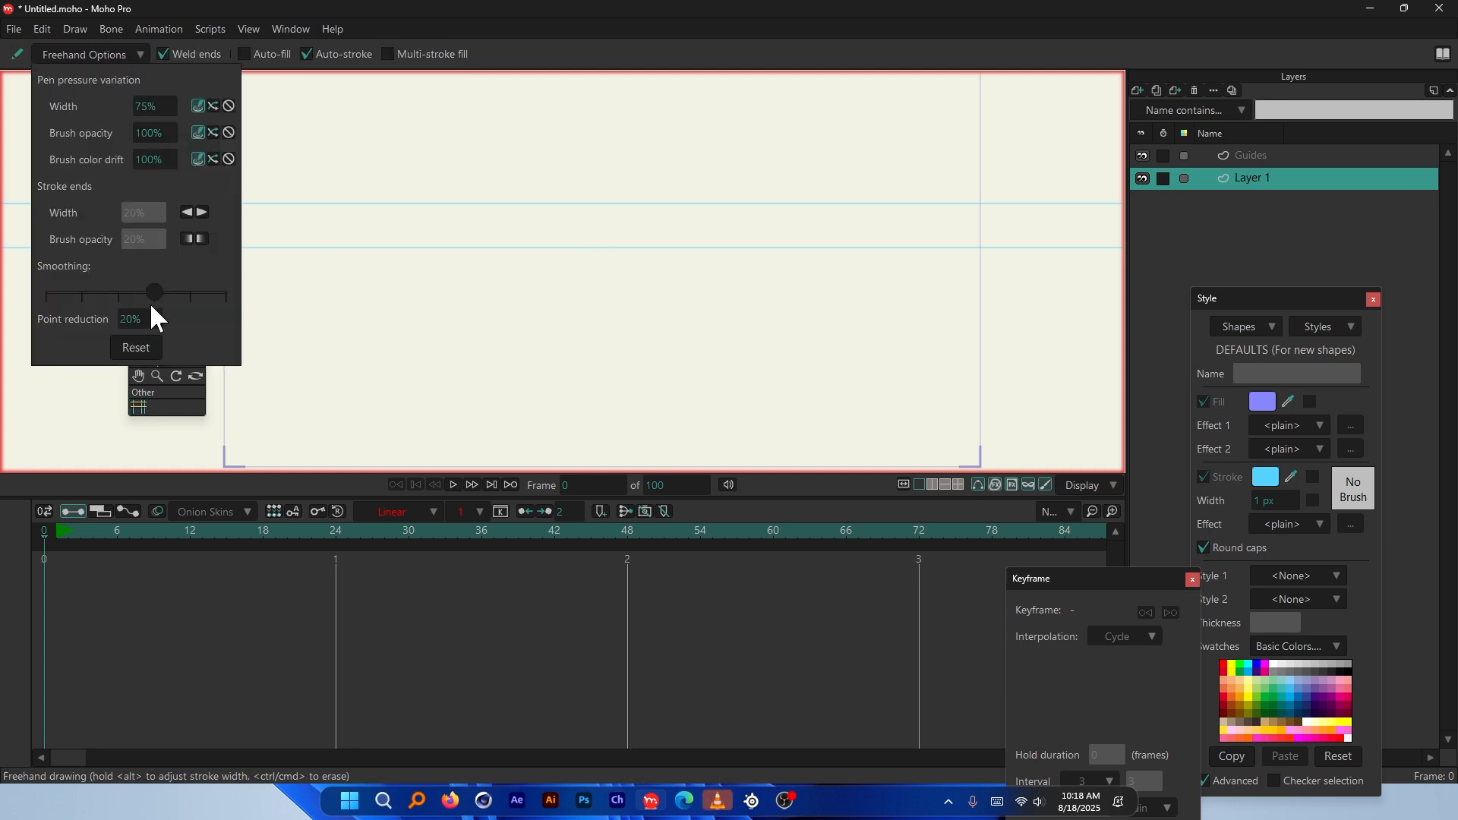
{"action": "left_click", "coordinate": [1271, 240]}
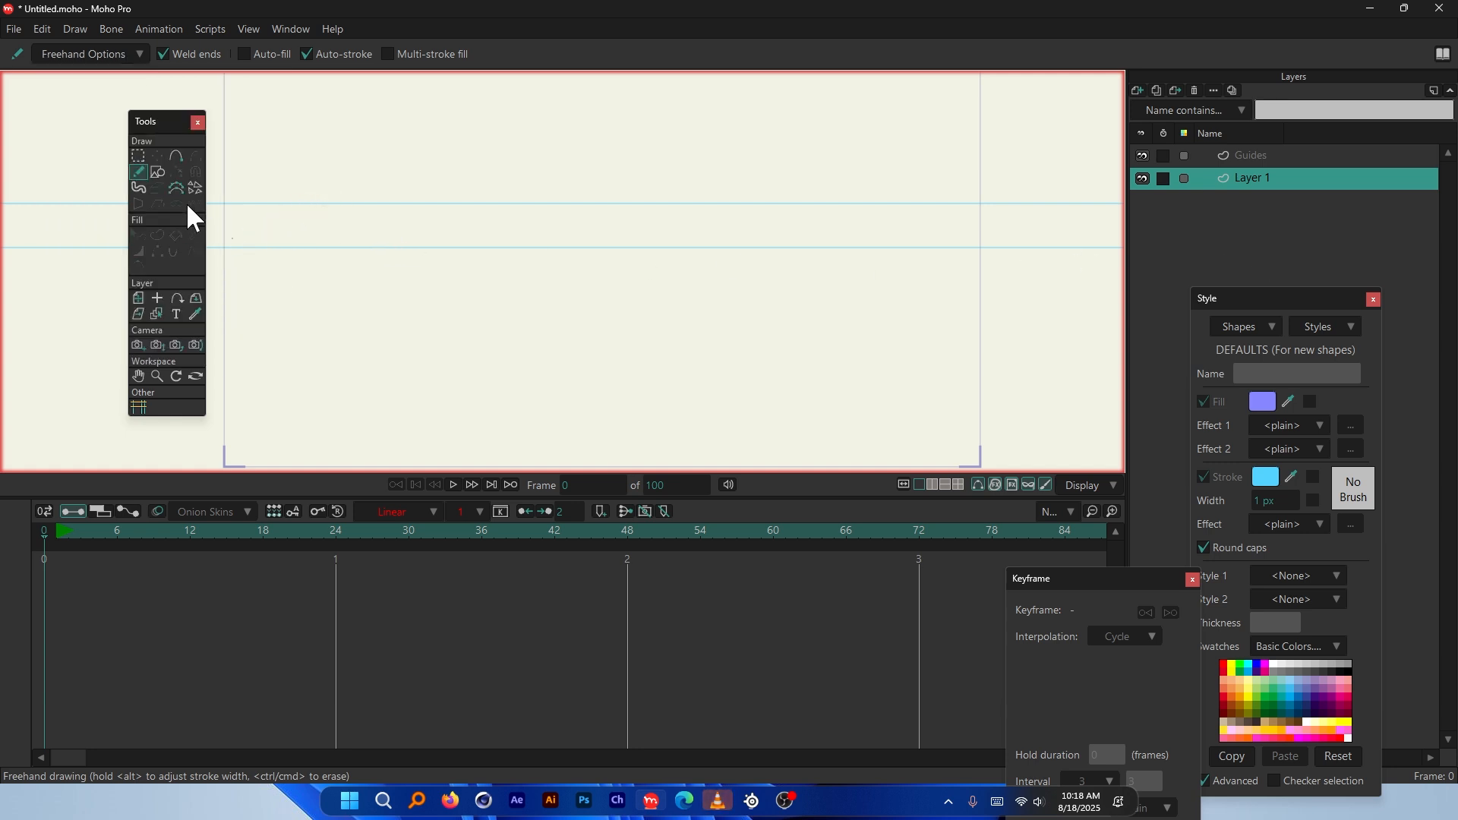
{"action": "key", "text": "ctrl+z"}
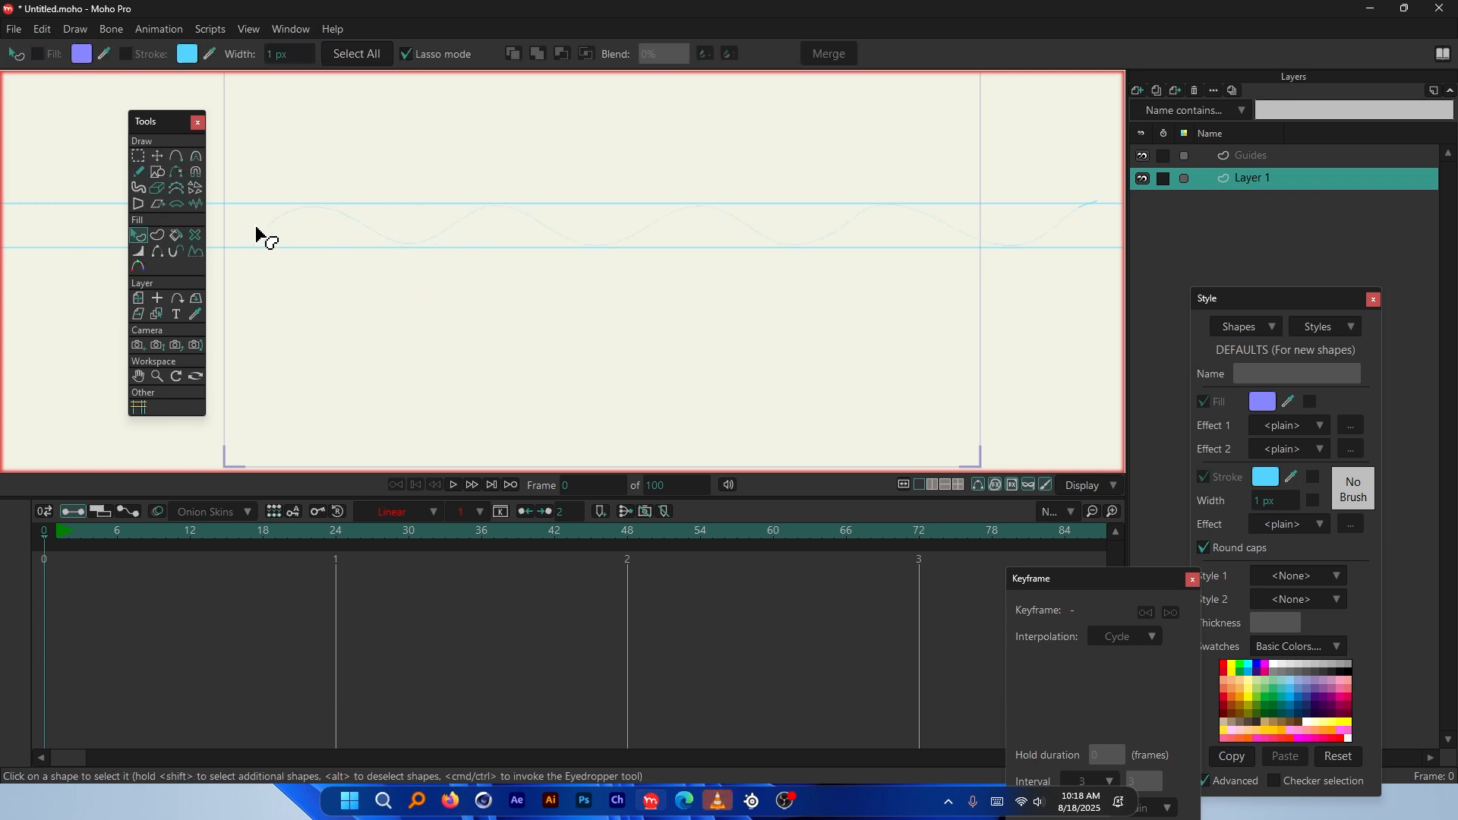
{"action": "left_click", "coordinate": [270, 226]}
{"action": "left_click_drag", "start_coordinate": [283, 57], "coordinate": [303, 57]}
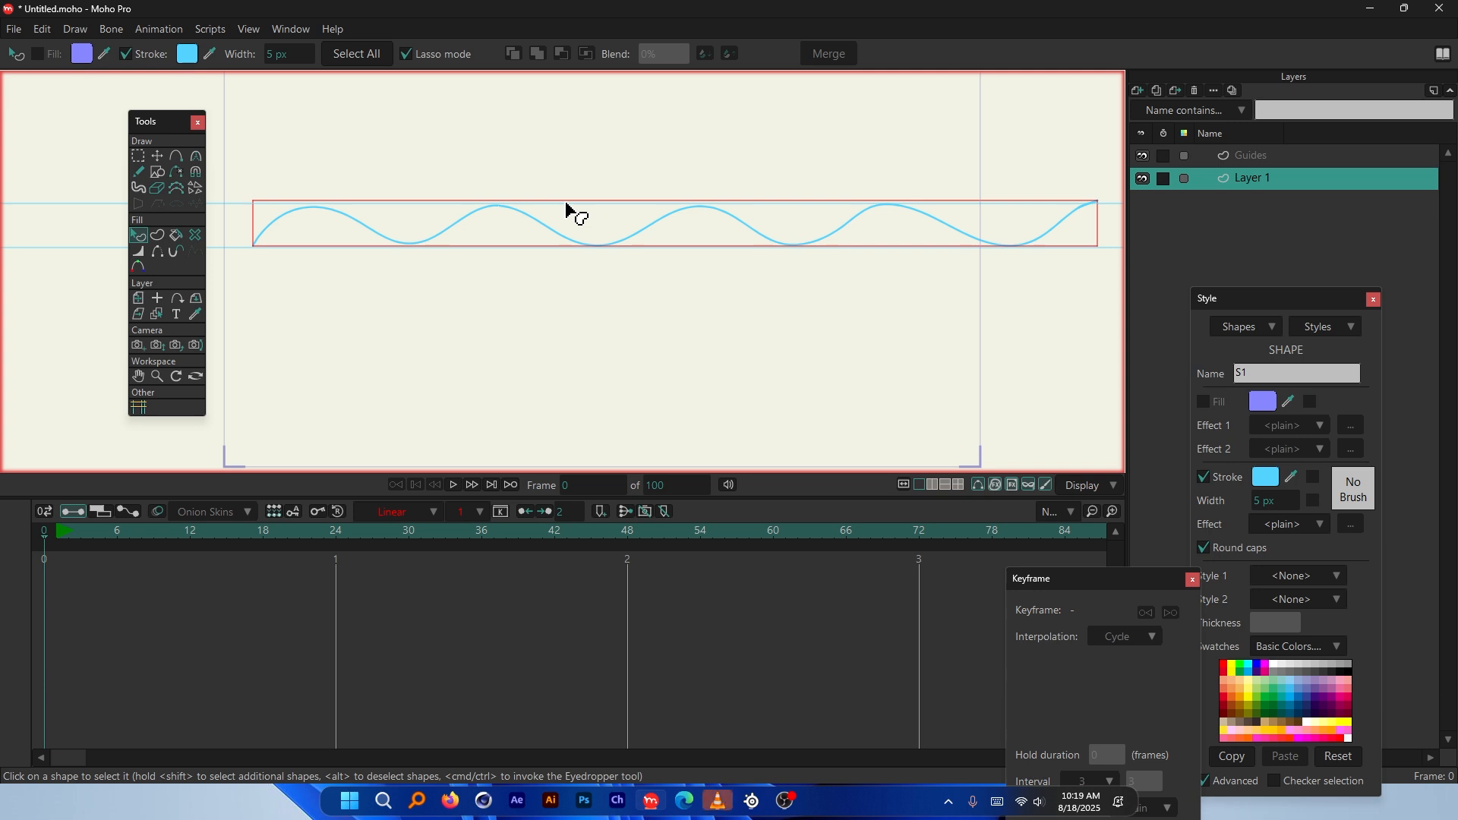
Step: Add a vector layer above the wave and draw a rectangle filled with the canvas background colour over the wave's right part
{"action": "left_click", "coordinate": [1137, 91]}
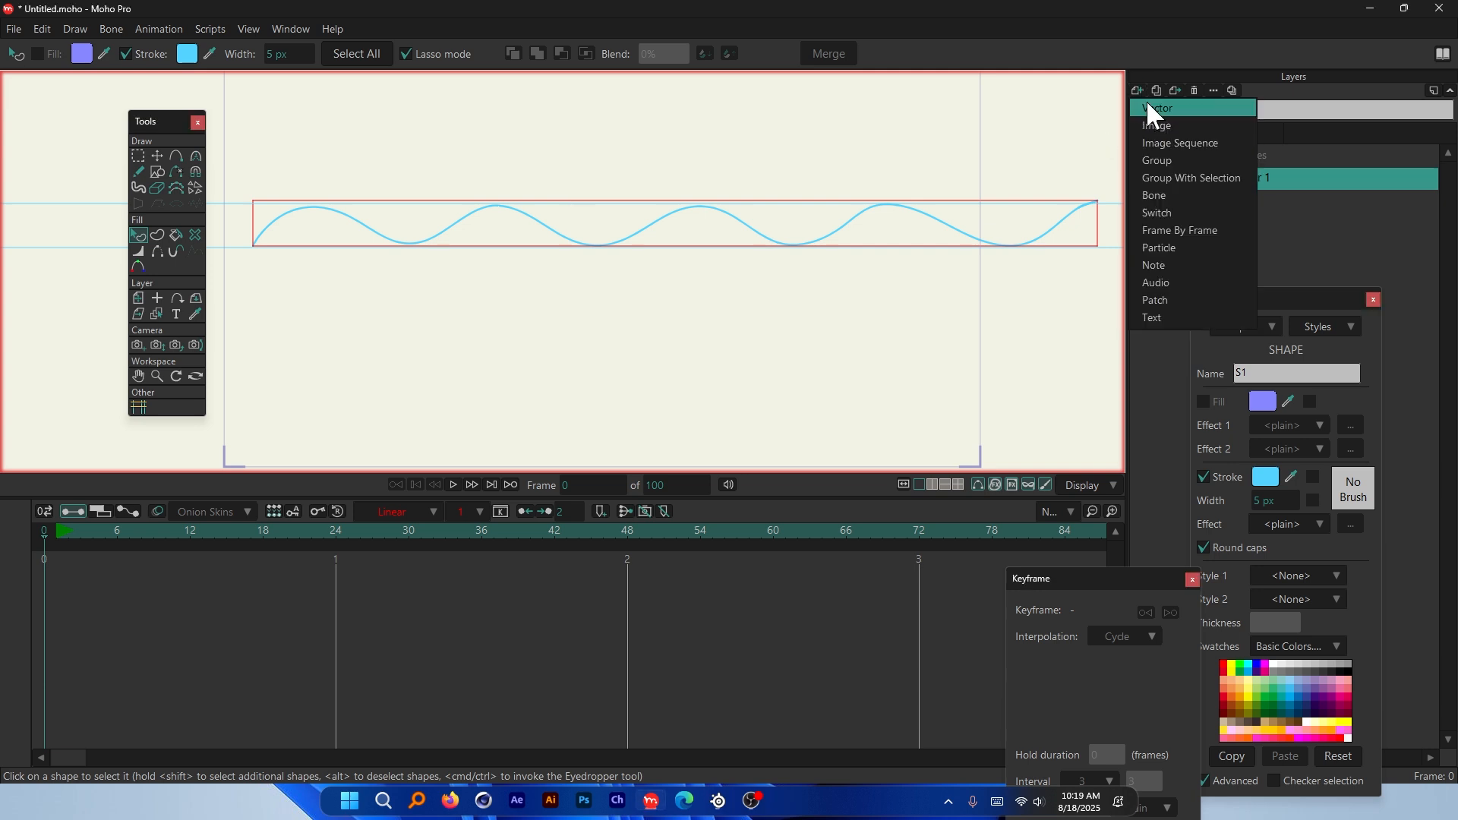
{"action": "left_click", "coordinate": [1147, 100]}
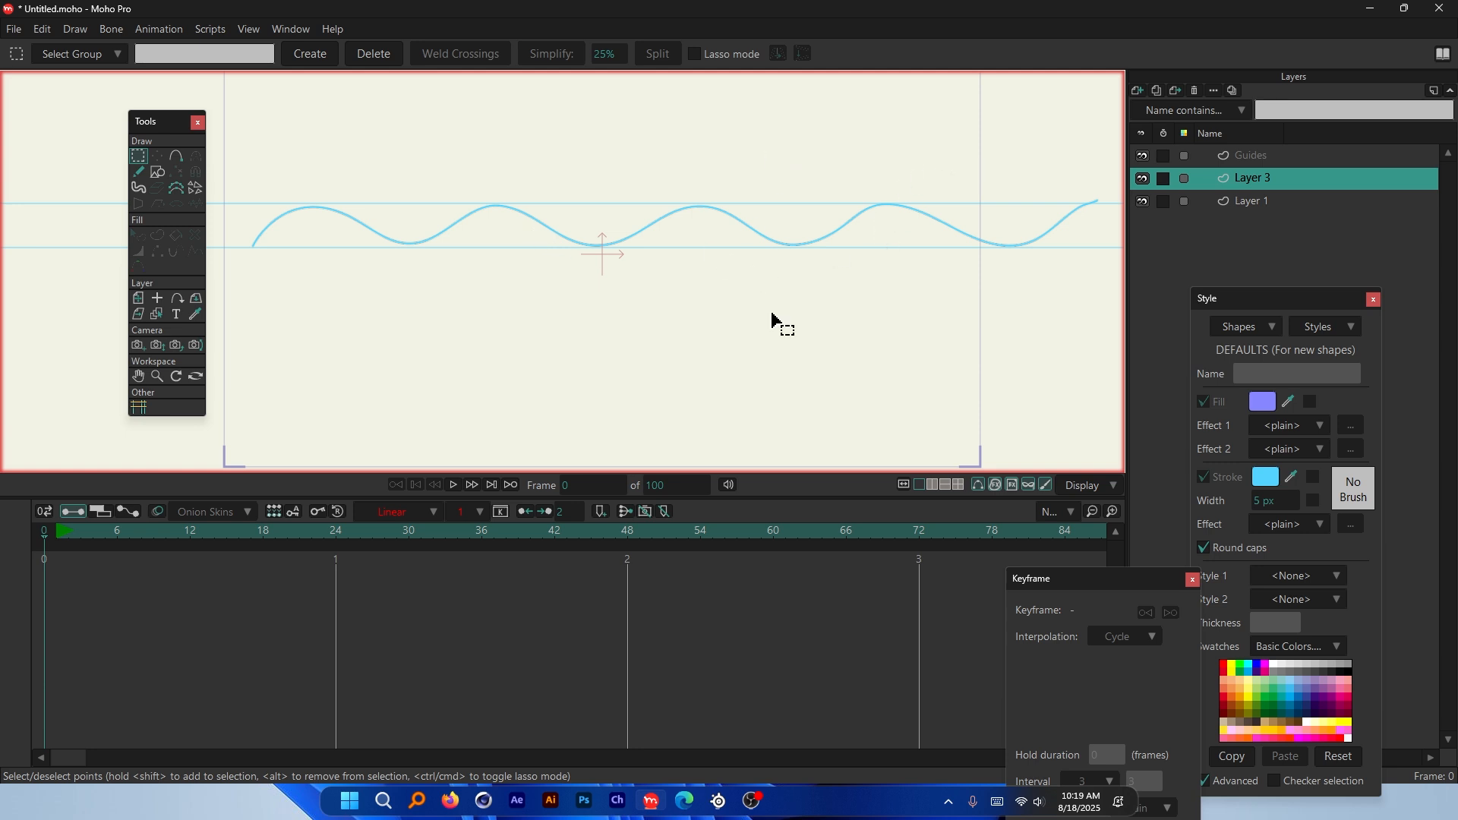
{"action": "key", "text": "r"}
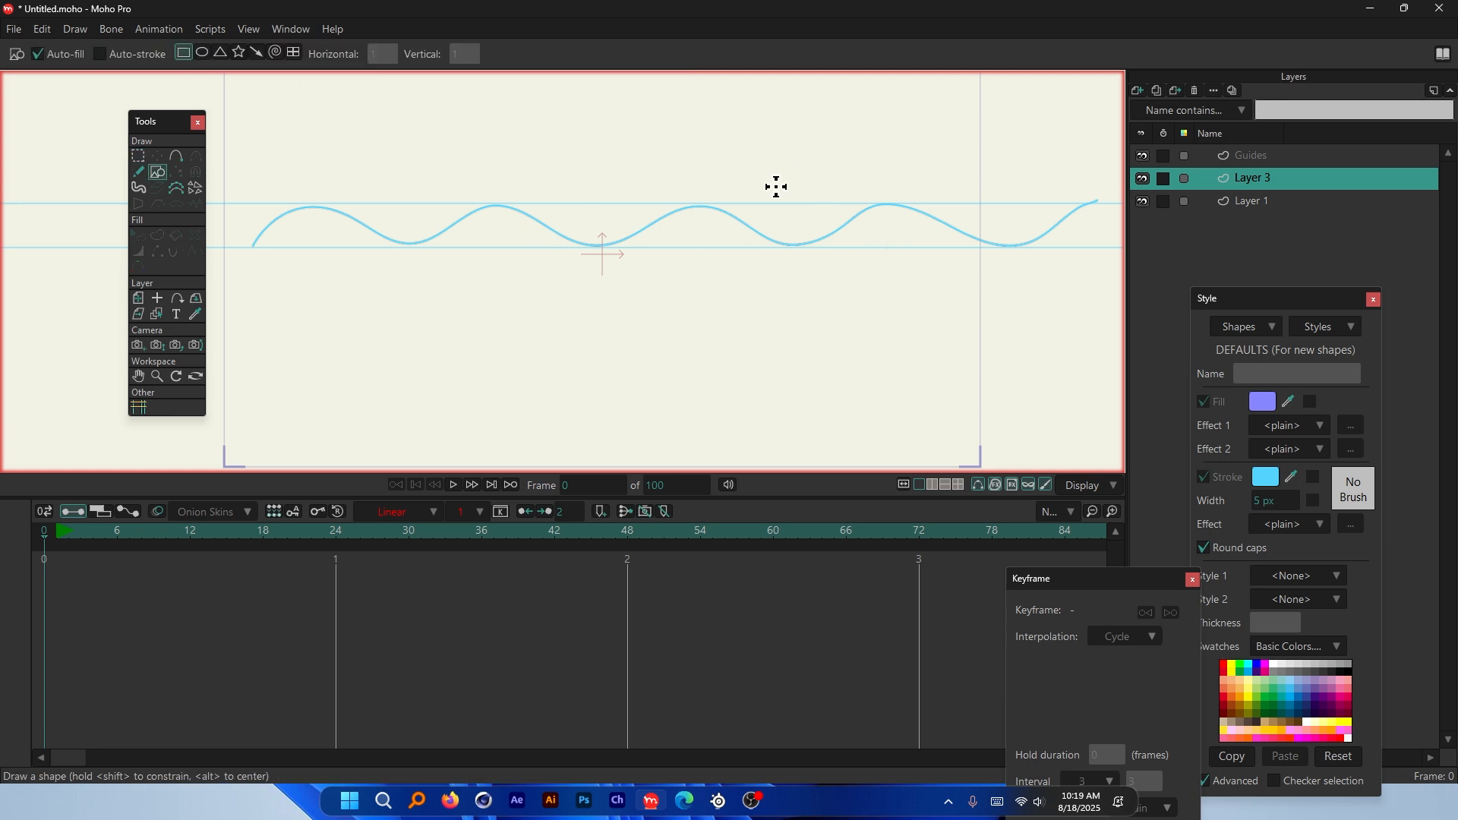
{"action": "left_click", "coordinate": [1288, 402]}
{"action": "left_click", "coordinate": [911, 391]}
{"action": "mouse_move", "coordinate": [672, 134]}
{"action": "left_mouse_down"}
{"action": "mouse_move", "coordinate": [911, 289]}
{"action": "mouse_move", "coordinate": [1108, 319]}
{"action": "left_mouse_up"}
Step: Duplicate the masking rectangle and place the copy over the wave's left part, leaving a short middle section uncovered
{"action": "key", "text": "t"}
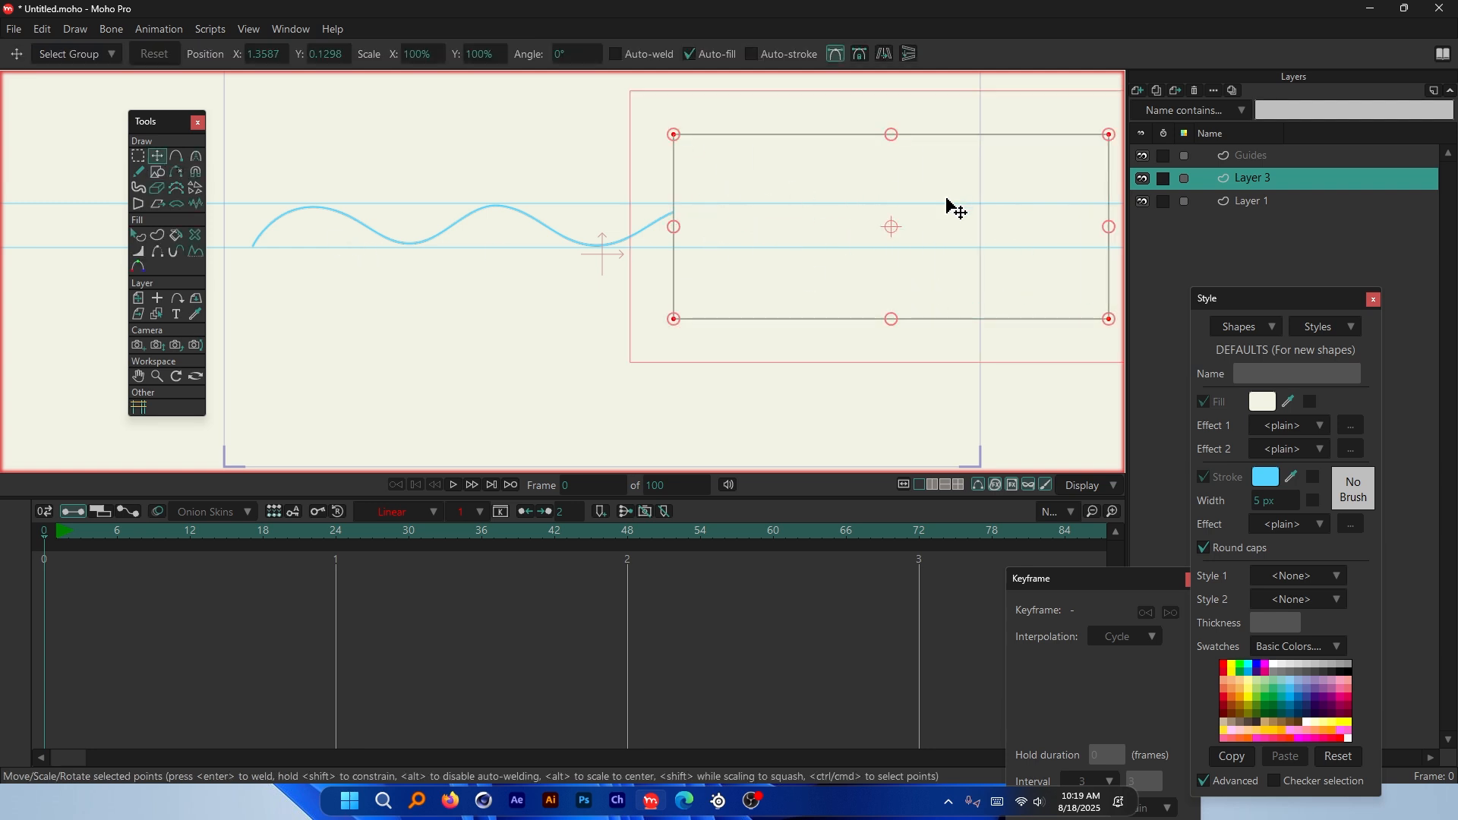
{"action": "scroll", "coordinate": [943, 218], "scroll_direction": "down", "scroll_amount": 2}
{"action": "key", "text": "ctrl+c"}
{"action": "key", "text": "ctrl+v"}
{"action": "left_click_drag", "start_coordinate": [967, 198], "coordinate": [524, 212]}
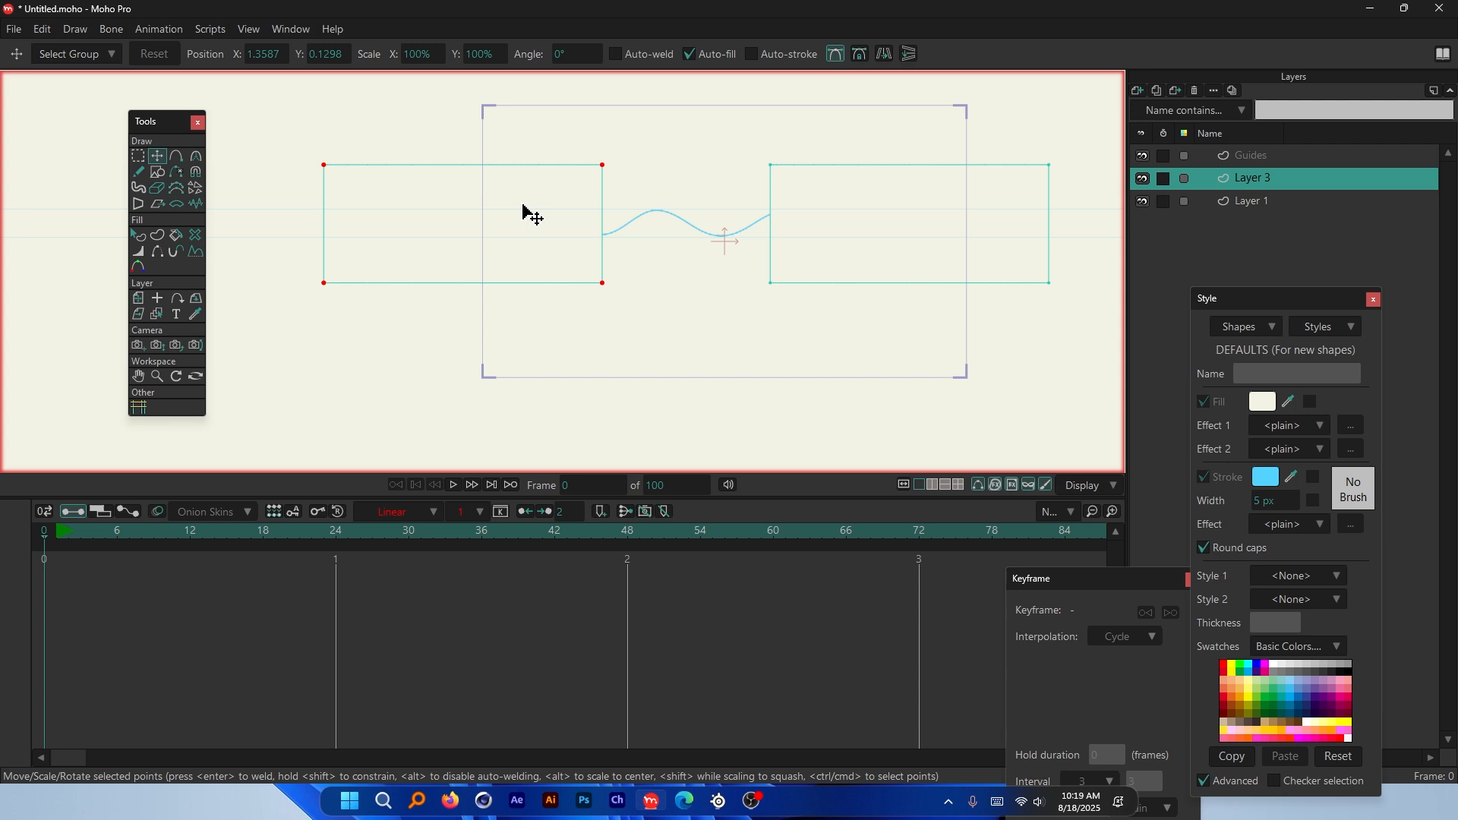
{"action": "scroll", "coordinate": [624, 227], "scroll_direction": "up", "scroll_amount": 5}
{"action": "scroll", "coordinate": [658, 232], "scroll_direction": "down", "scroll_amount": 3}
{"action": "left_click_drag", "start_coordinate": [894, 254], "coordinate": [878, 253]}
{"action": "scroll", "coordinate": [876, 251], "scroll_direction": "up", "scroll_amount": 2}
{"action": "left_click", "coordinate": [614, 227]}
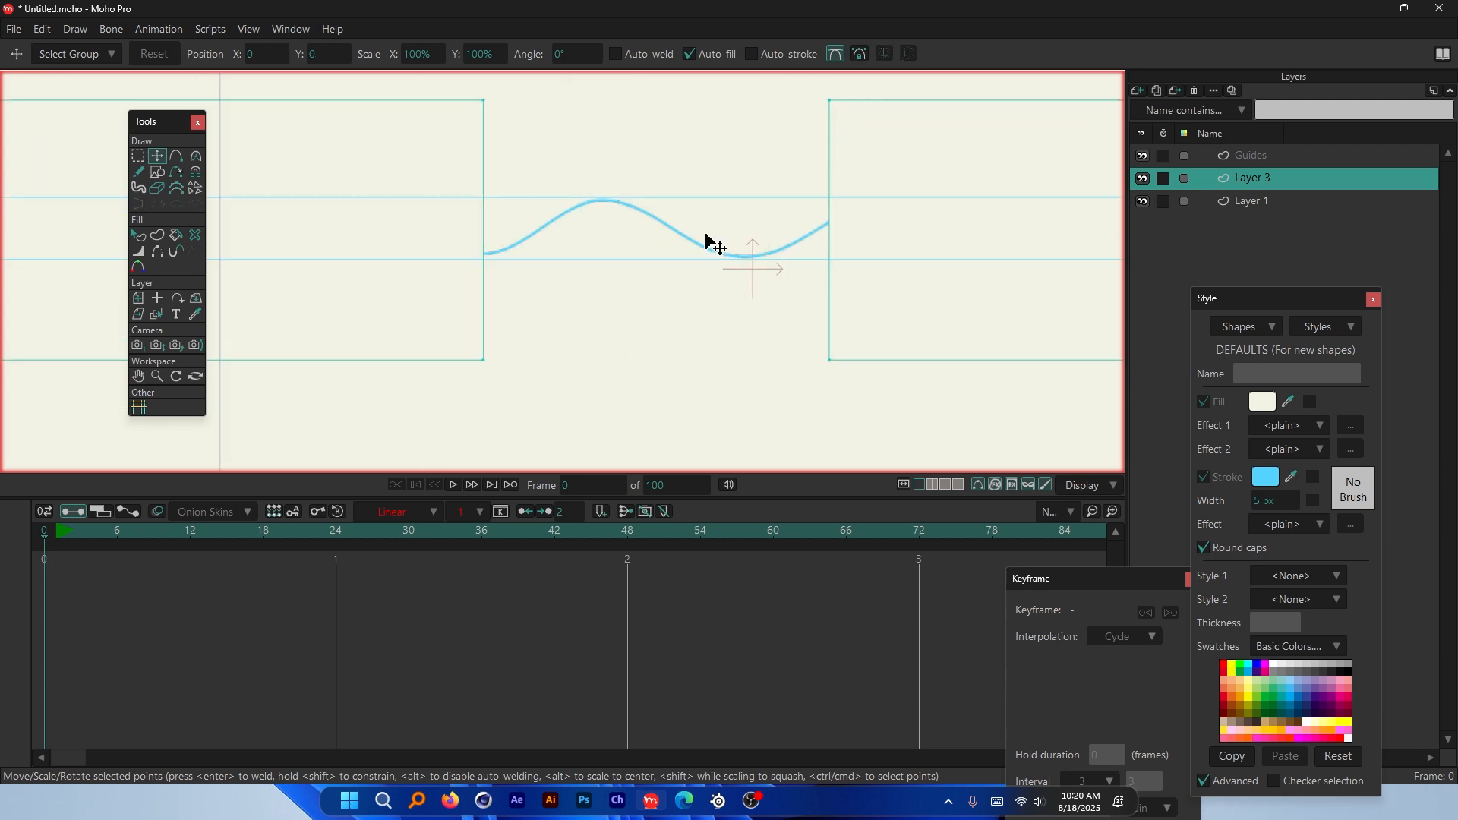
Step: Move all points of the wave on Layer 1 left until its right end meets the right rectangle's near edge
{"action": "scroll", "coordinate": [688, 246], "scroll_direction": "down", "scroll_amount": 2}
{"action": "left_click", "coordinate": [1259, 201]}
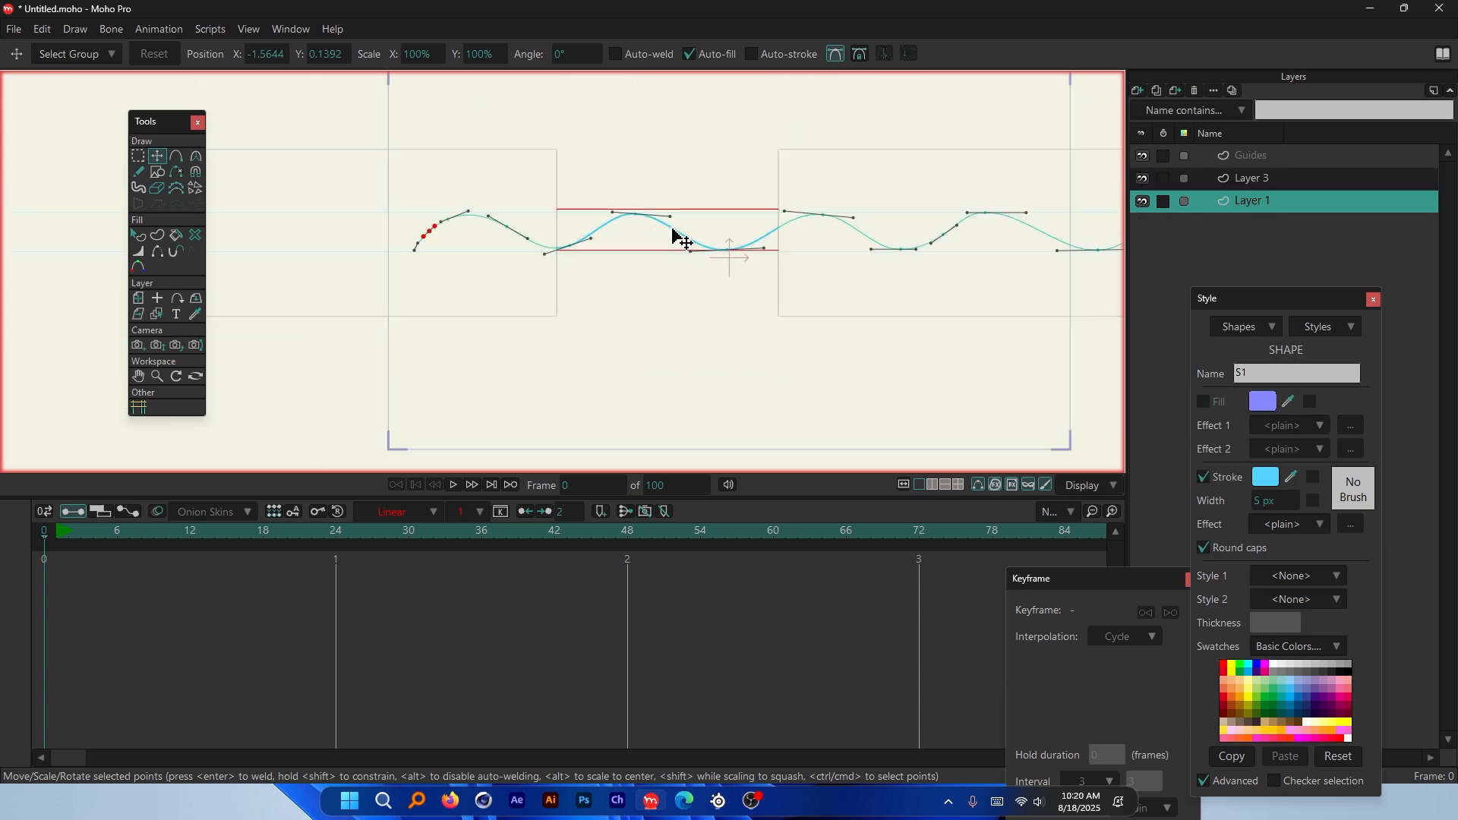
{"action": "key", "text": "ctrl+a"}
{"action": "scroll", "coordinate": [671, 230], "scroll_direction": "down", "scroll_amount": 2}
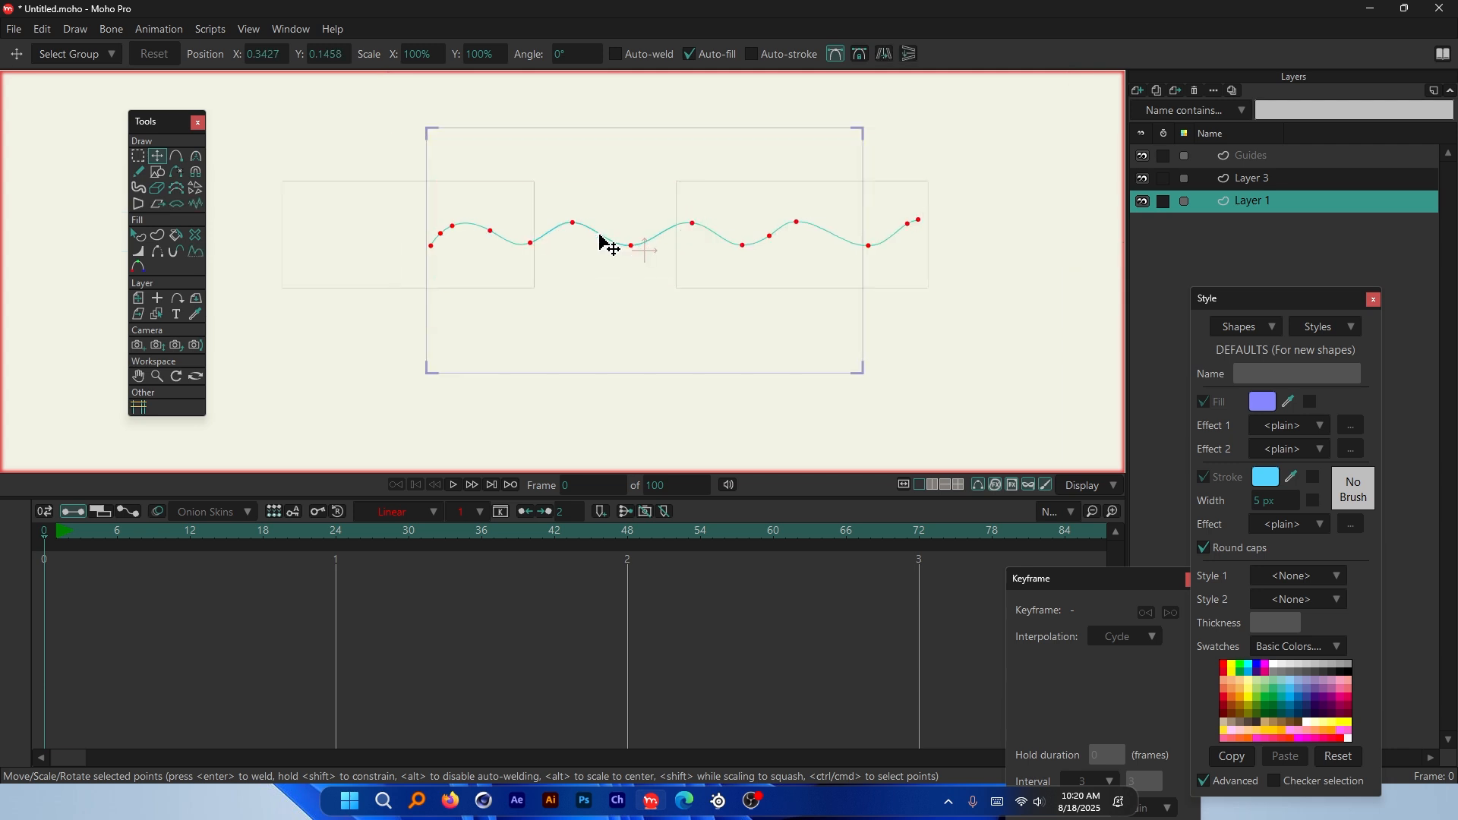
{"action": "left_click_drag", "start_coordinate": [606, 241], "coordinate": [380, 238]}
{"action": "scroll", "coordinate": [719, 221], "scroll_direction": "up", "scroll_amount": 2}
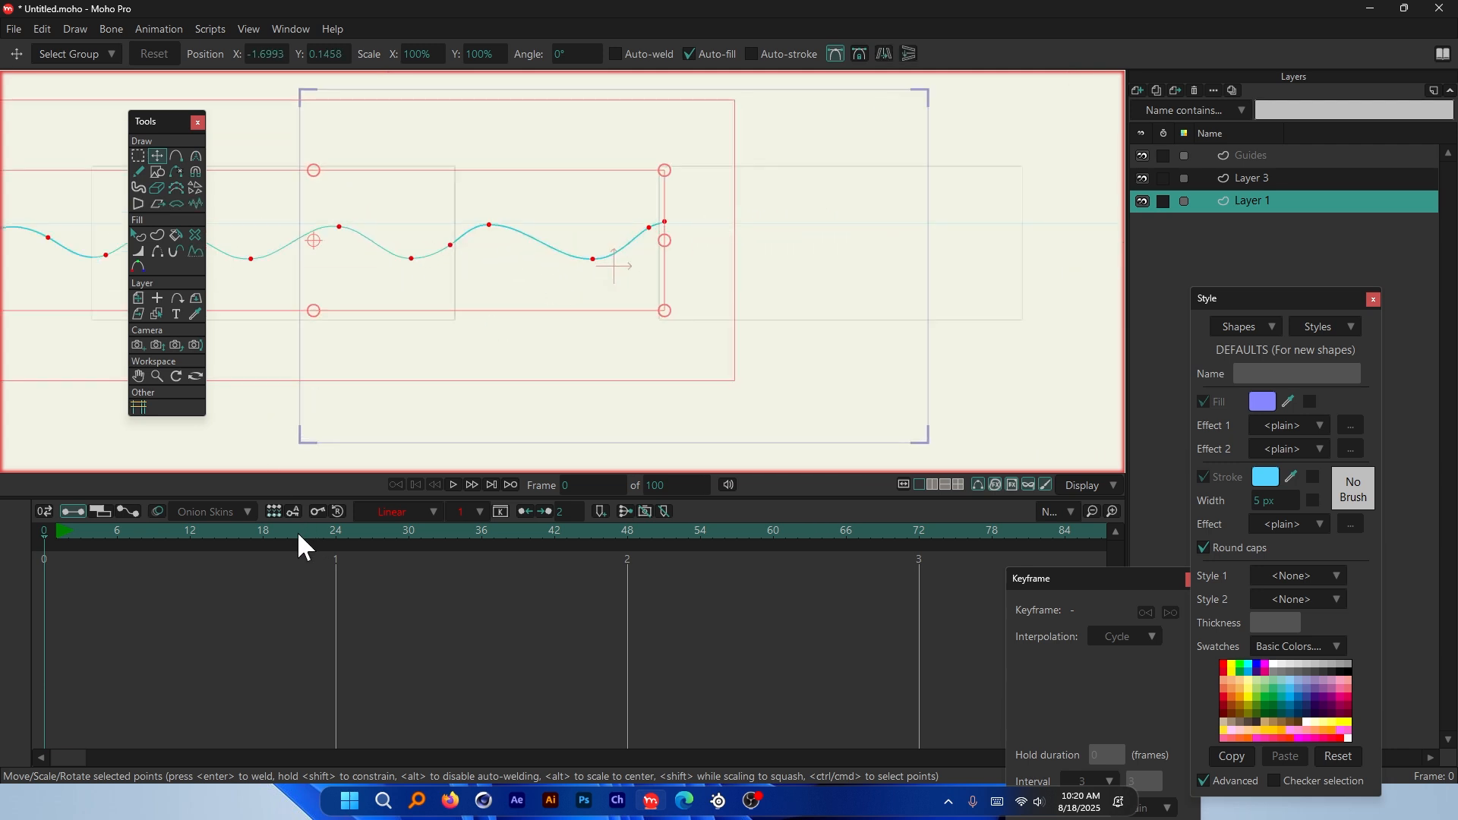
Step: At frame 12, move the whole wave right until its left end meets the left rectangle, and preview the motion
{"action": "left_click", "coordinate": [264, 536]}
{"action": "left_click_drag", "start_coordinate": [262, 531], "coordinate": [190, 531]}
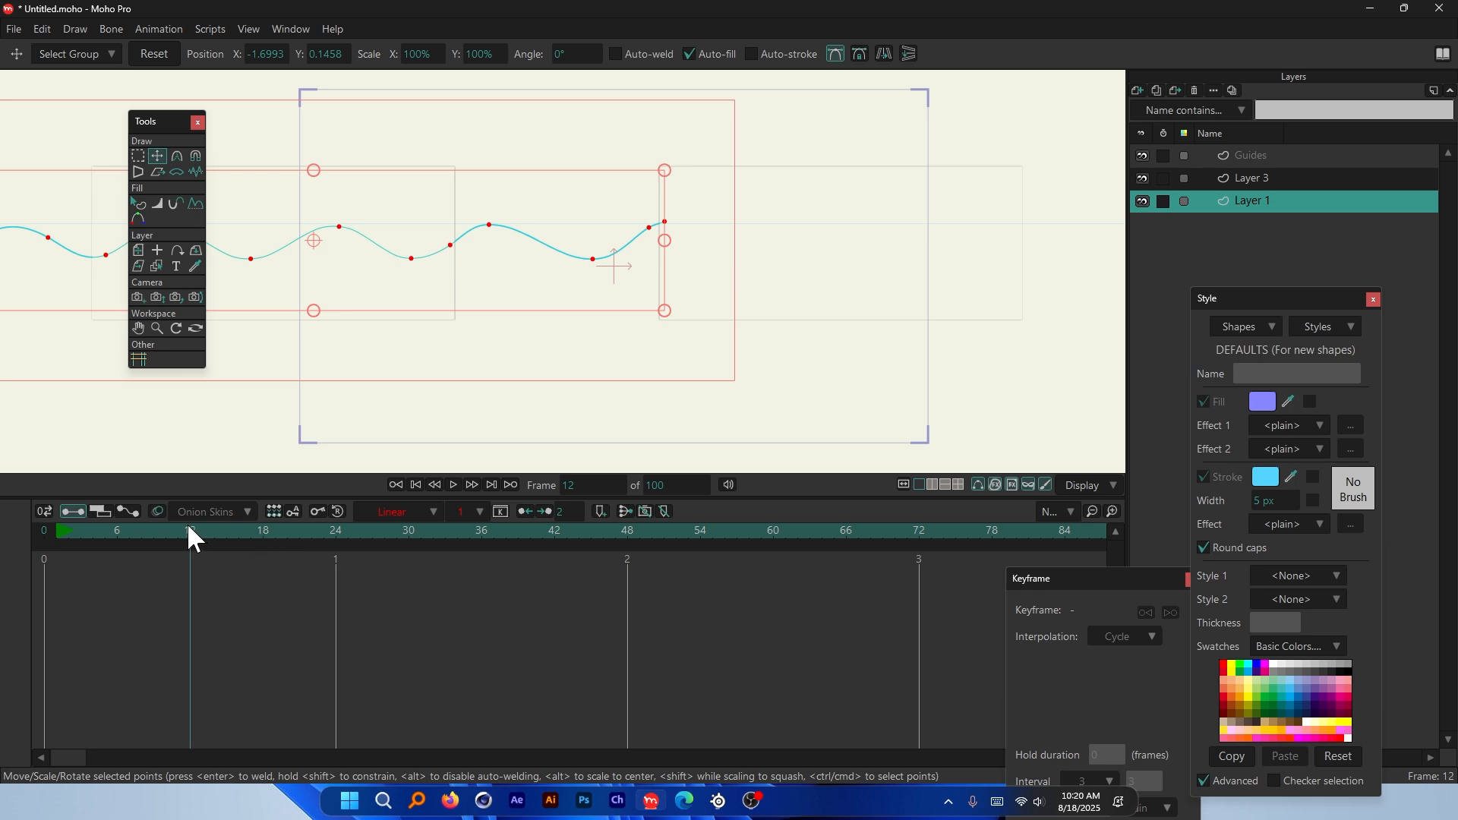
{"action": "scroll", "coordinate": [570, 296], "scroll_direction": "down", "scroll_amount": 2}
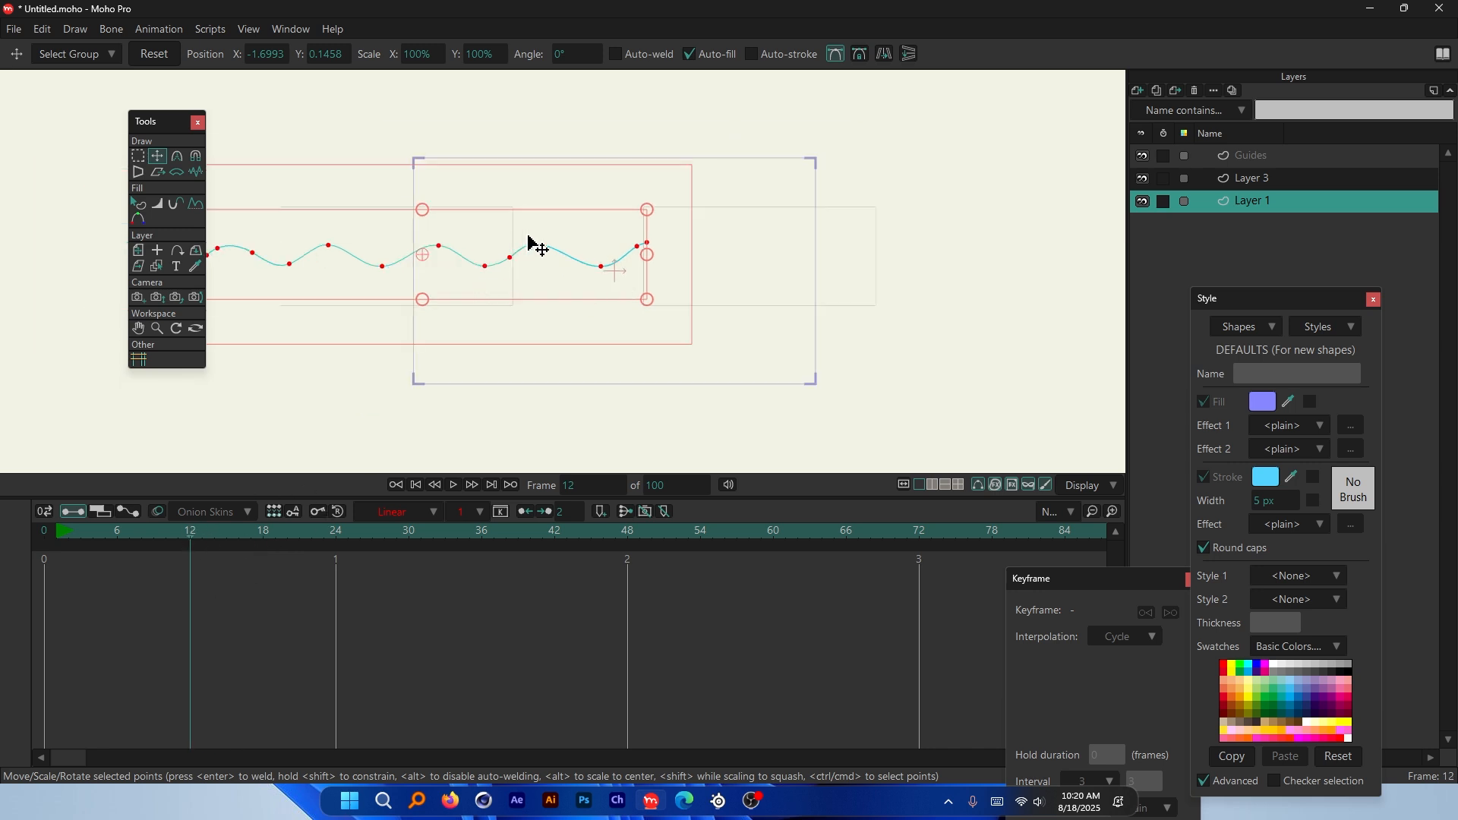
{"action": "left_click_drag", "start_coordinate": [608, 261], "coordinate": [866, 226]}
{"action": "scroll", "coordinate": [527, 212], "scroll_direction": "up", "scroll_amount": 3}
{"action": "left_click_drag", "start_coordinate": [189, 530], "coordinate": [72, 533]}
{"action": "key", "text": "space"}
{"action": "key", "text": "space"}
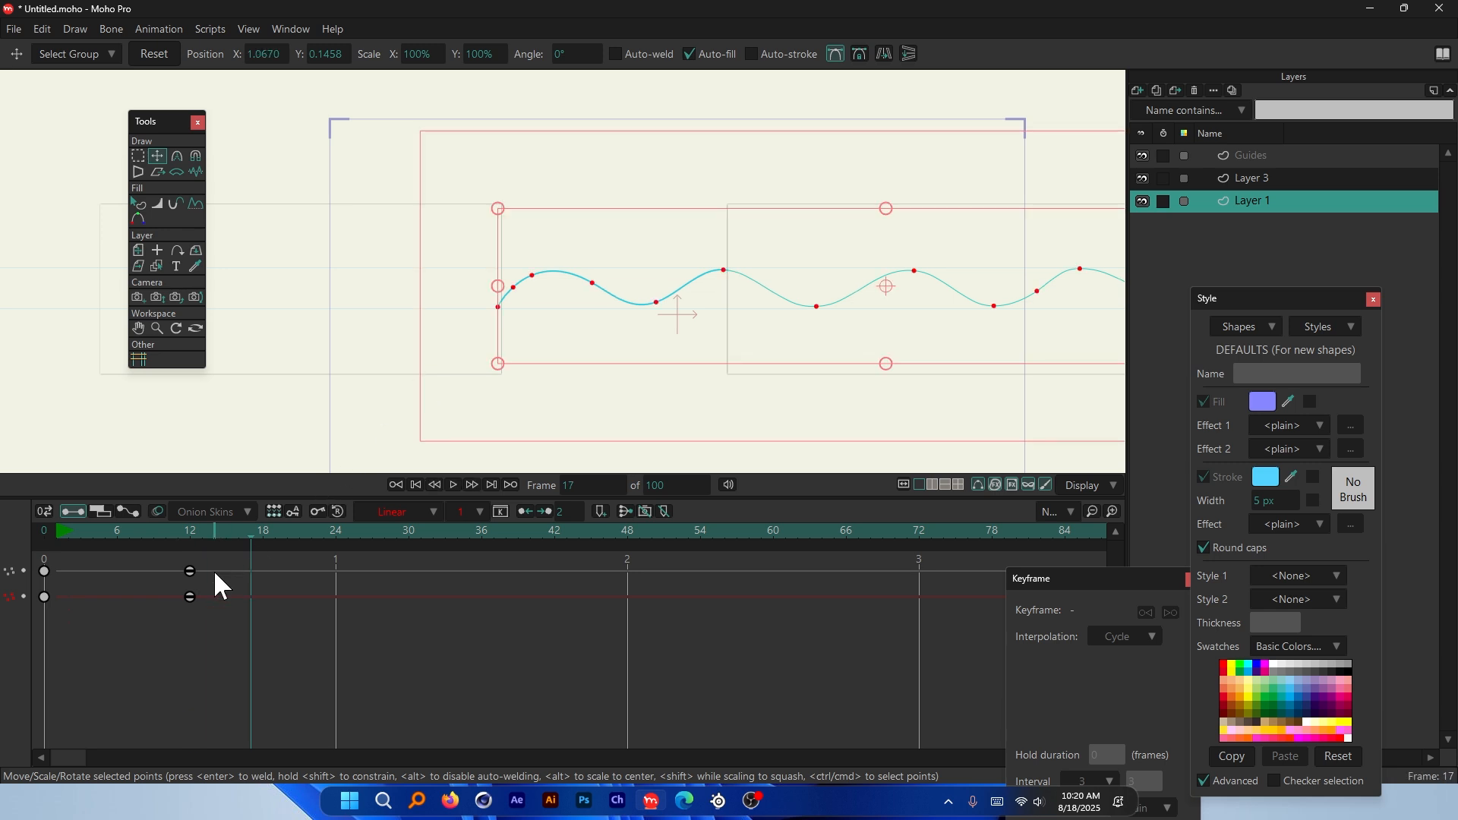
Step: Set the wave's point motion keyframes at frame 0 to Linear interpolation
{"action": "right_click", "coordinate": [42, 597]}
{"action": "left_click", "coordinate": [239, 632]}
{"action": "right_click", "coordinate": [44, 598]}
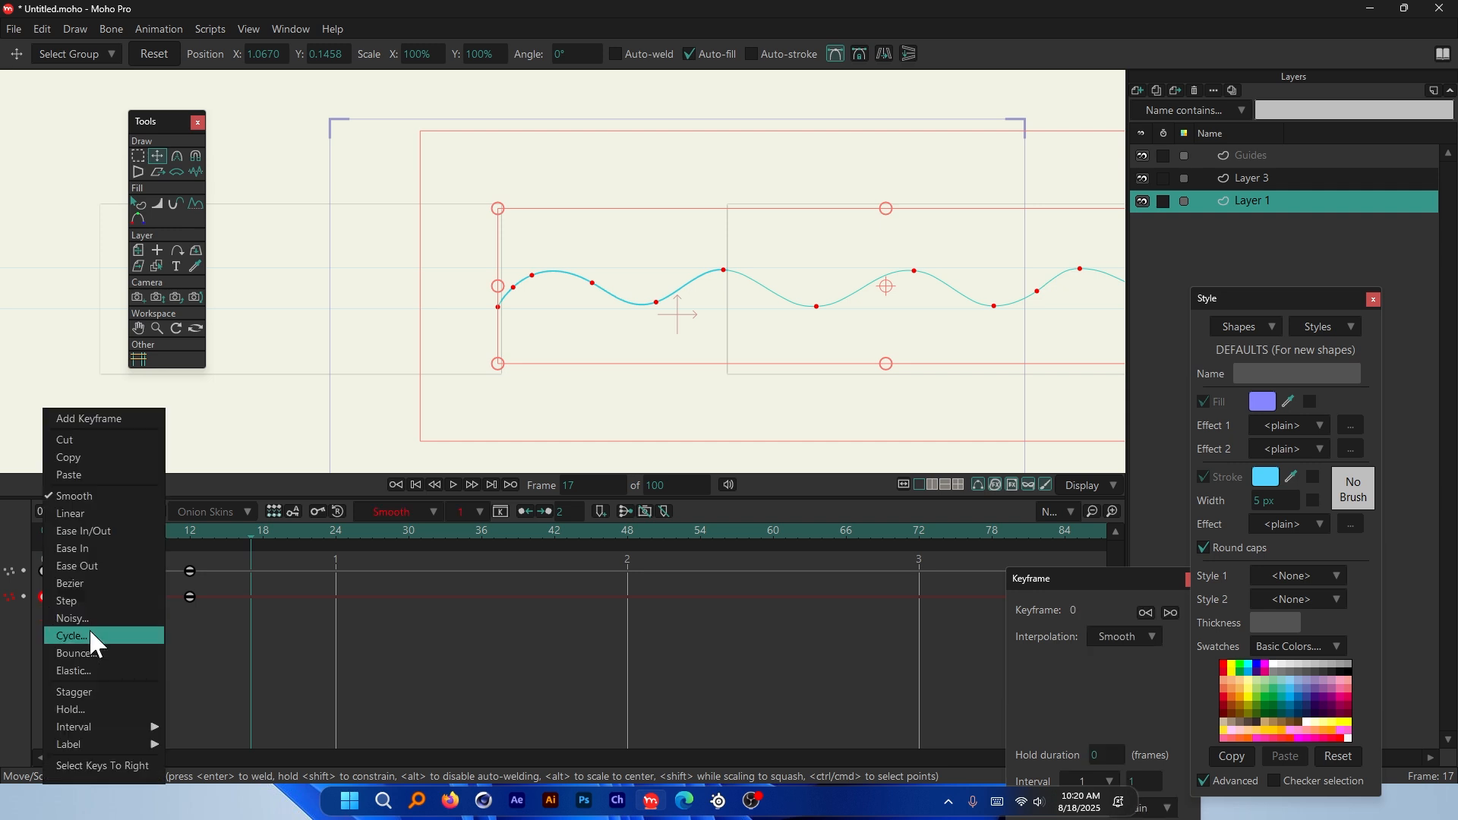
{"action": "left_click", "coordinate": [70, 514]}
Step: Move the wave's second keyframes to frame 24 and preview the slower motion
{"action": "left_click_drag", "start_coordinate": [188, 598], "coordinate": [335, 596]}
{"action": "left_click_drag", "start_coordinate": [184, 539], "coordinate": [112, 535]}
{"action": "key", "text": "space"}
{"action": "key", "text": "space"}
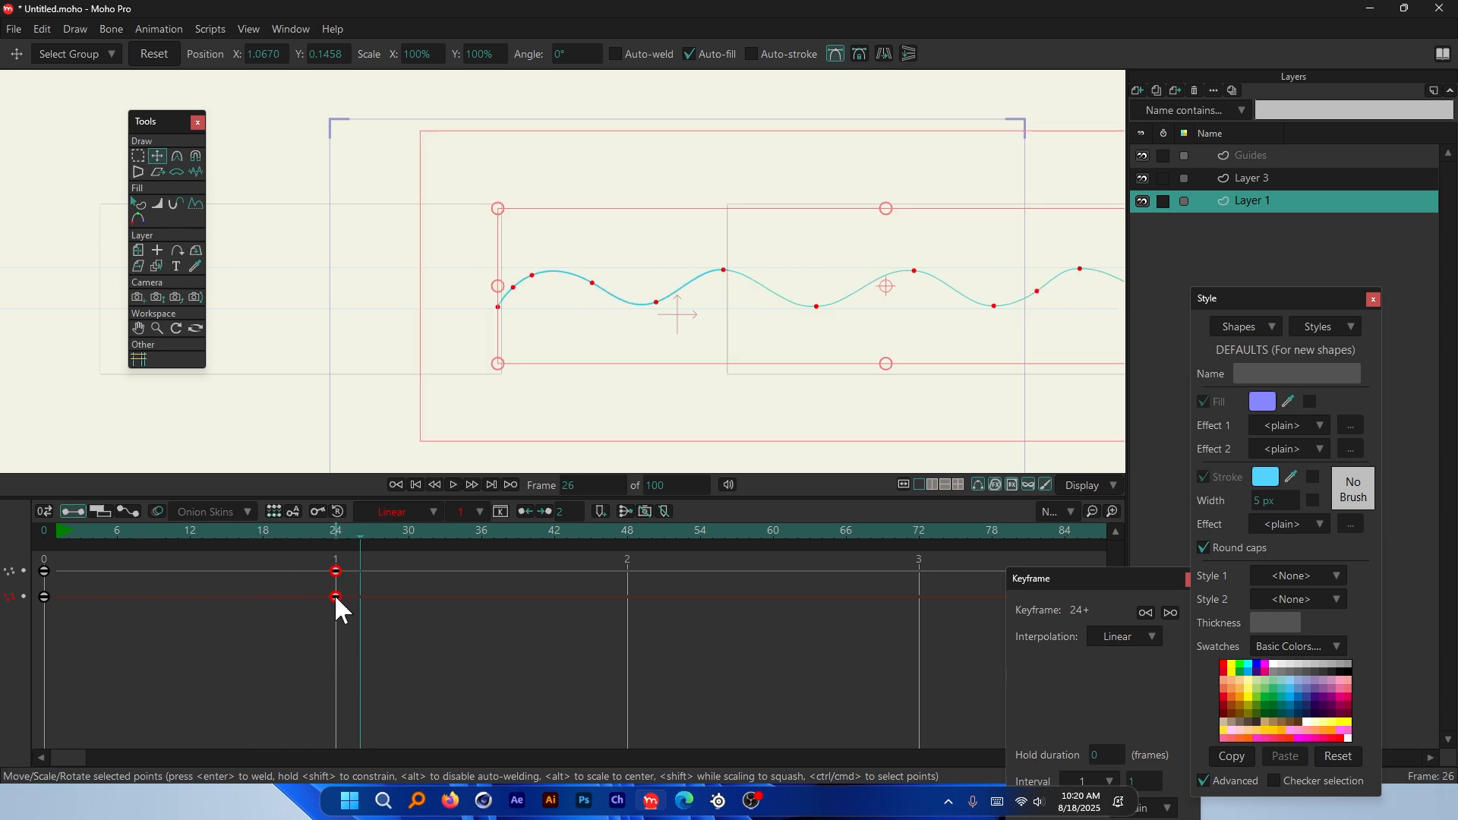
Step: Move the wave's second keyframes to frame 36 and preview the motion
{"action": "left_click_drag", "start_coordinate": [335, 597], "coordinate": [481, 597]}
{"action": "mouse_move", "coordinate": [108, 530]}
{"action": "left_mouse_down"}
{"action": "mouse_move", "coordinate": [577, 325]}
{"action": "mouse_move", "coordinate": [466, 514]}
{"action": "mouse_move", "coordinate": [417, 540]}
{"action": "mouse_move", "coordinate": [120, 542]}
{"action": "left_mouse_up"}
{"action": "key", "text": "space"}
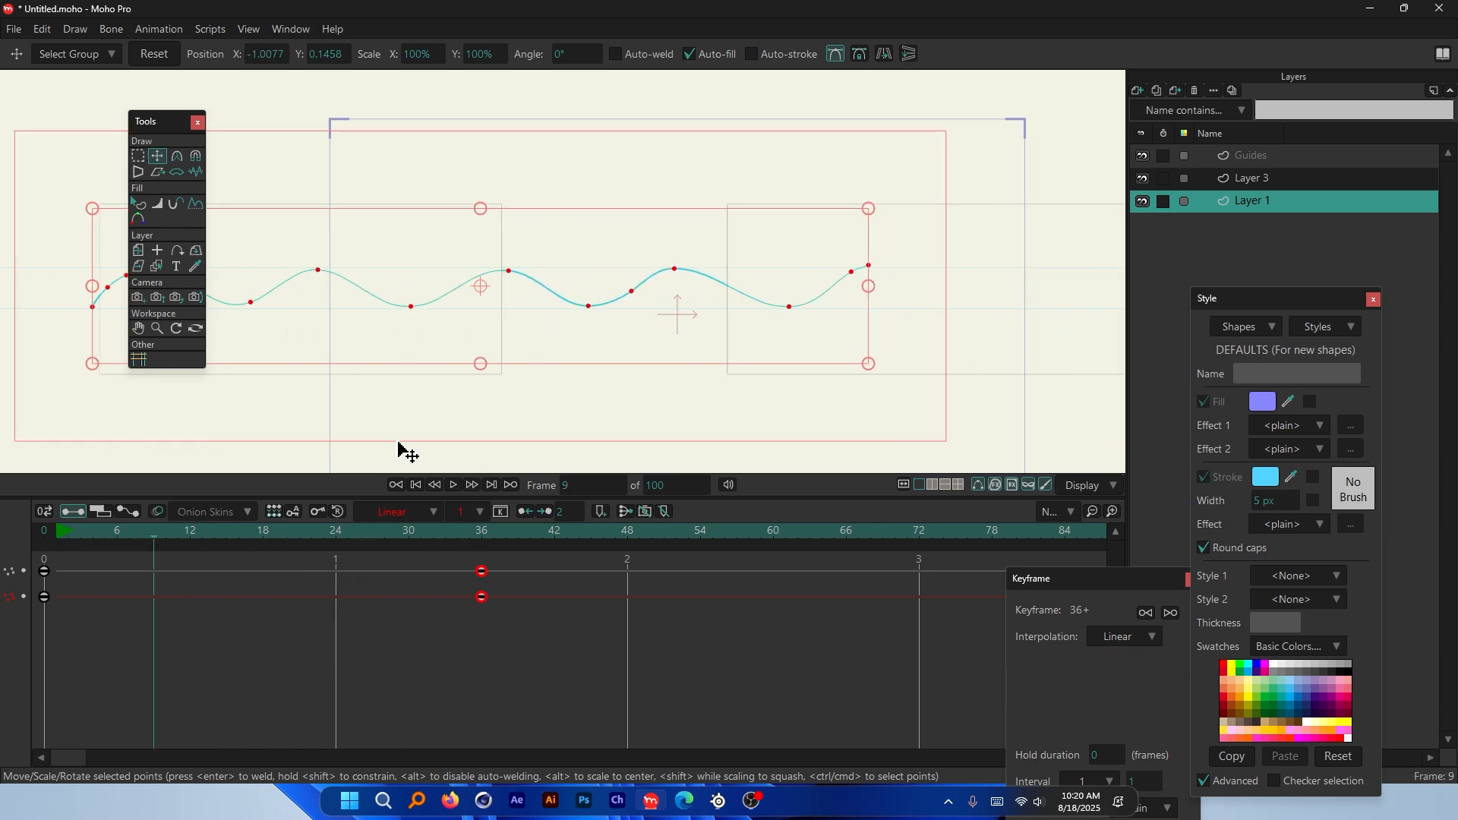
{"action": "key", "text": "space"}
Step: Select Layer 3, play back the masked wave animation, and return to frame 1
{"action": "left_click", "coordinate": [1255, 179]}
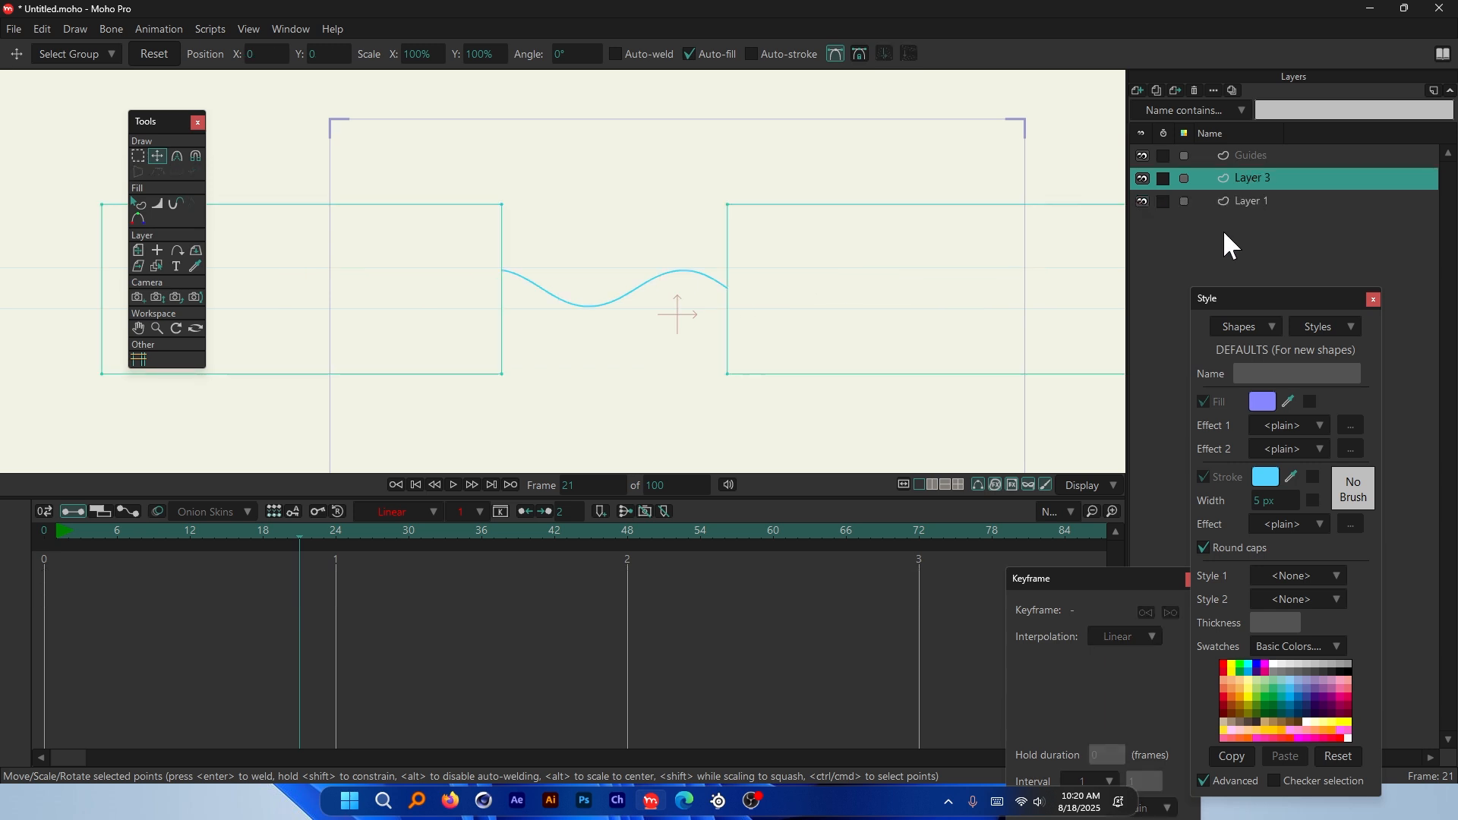
{"action": "key", "text": "space"}
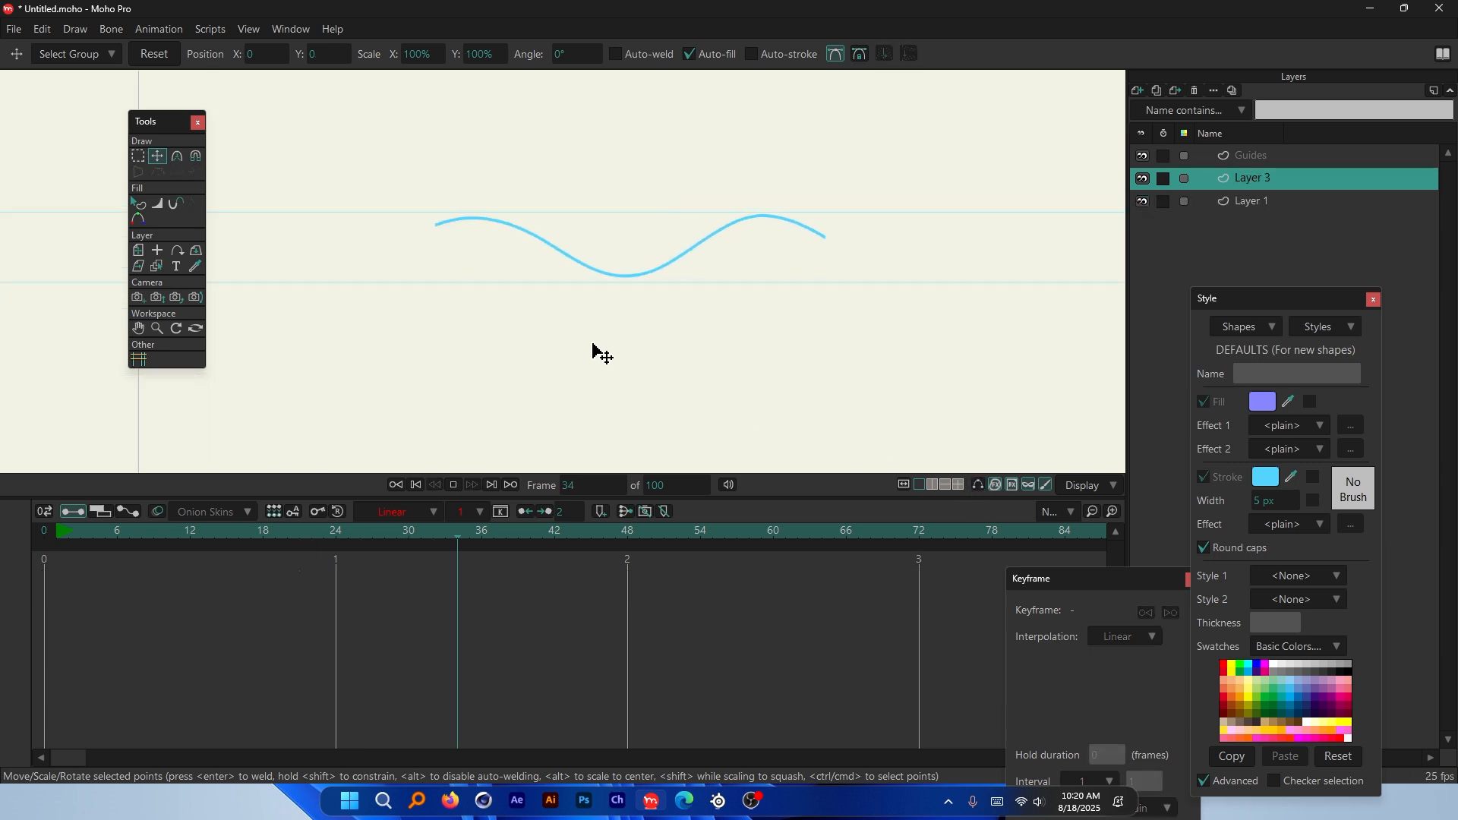
{"action": "left_click_drag", "start_coordinate": [417, 530], "coordinate": [62, 526]}
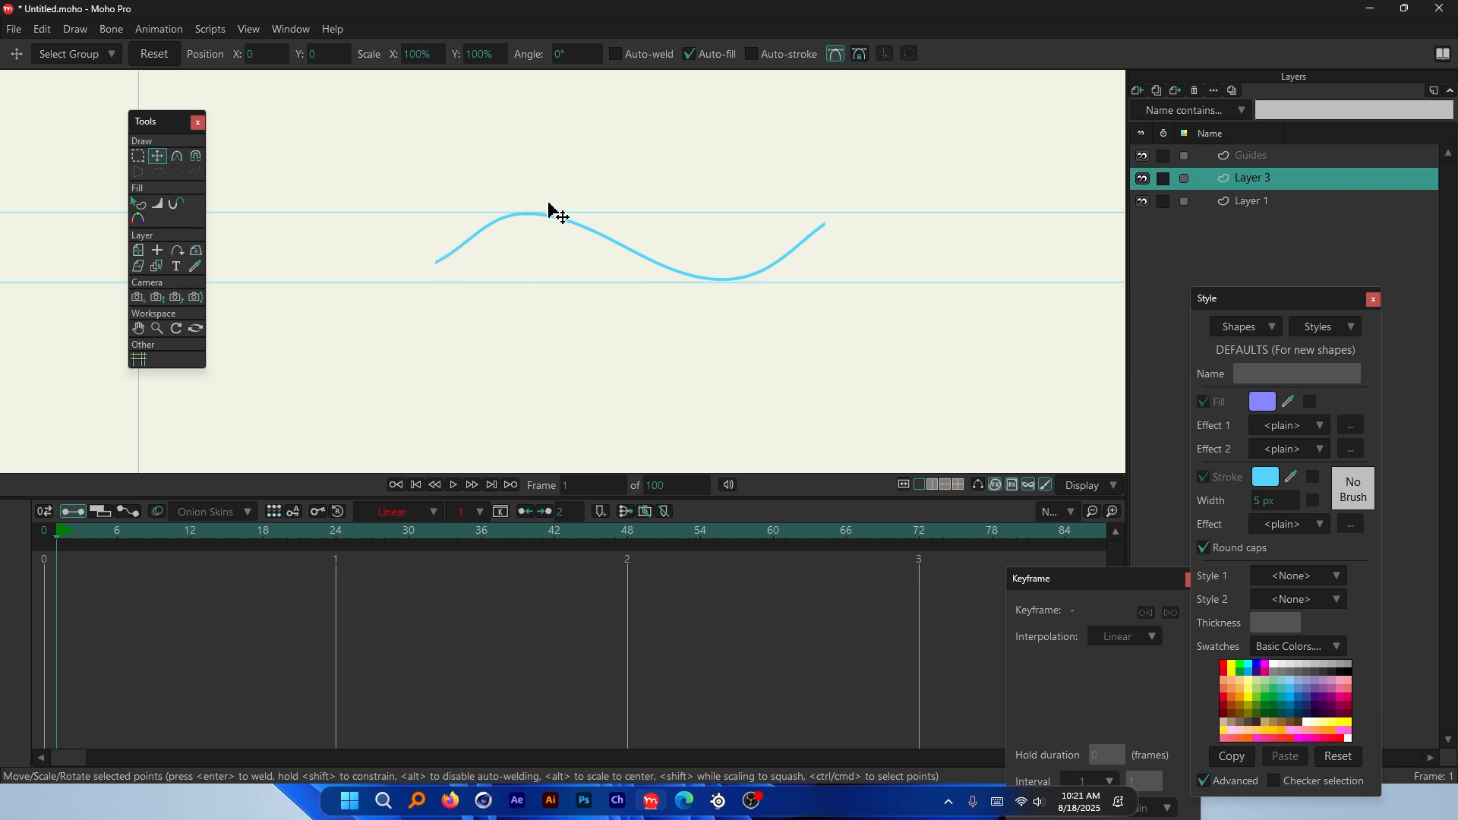
Step: Play back the masked wave animation twice, returning to frame 1 each time, to examine the looping motion
{"action": "key", "text": "space"}
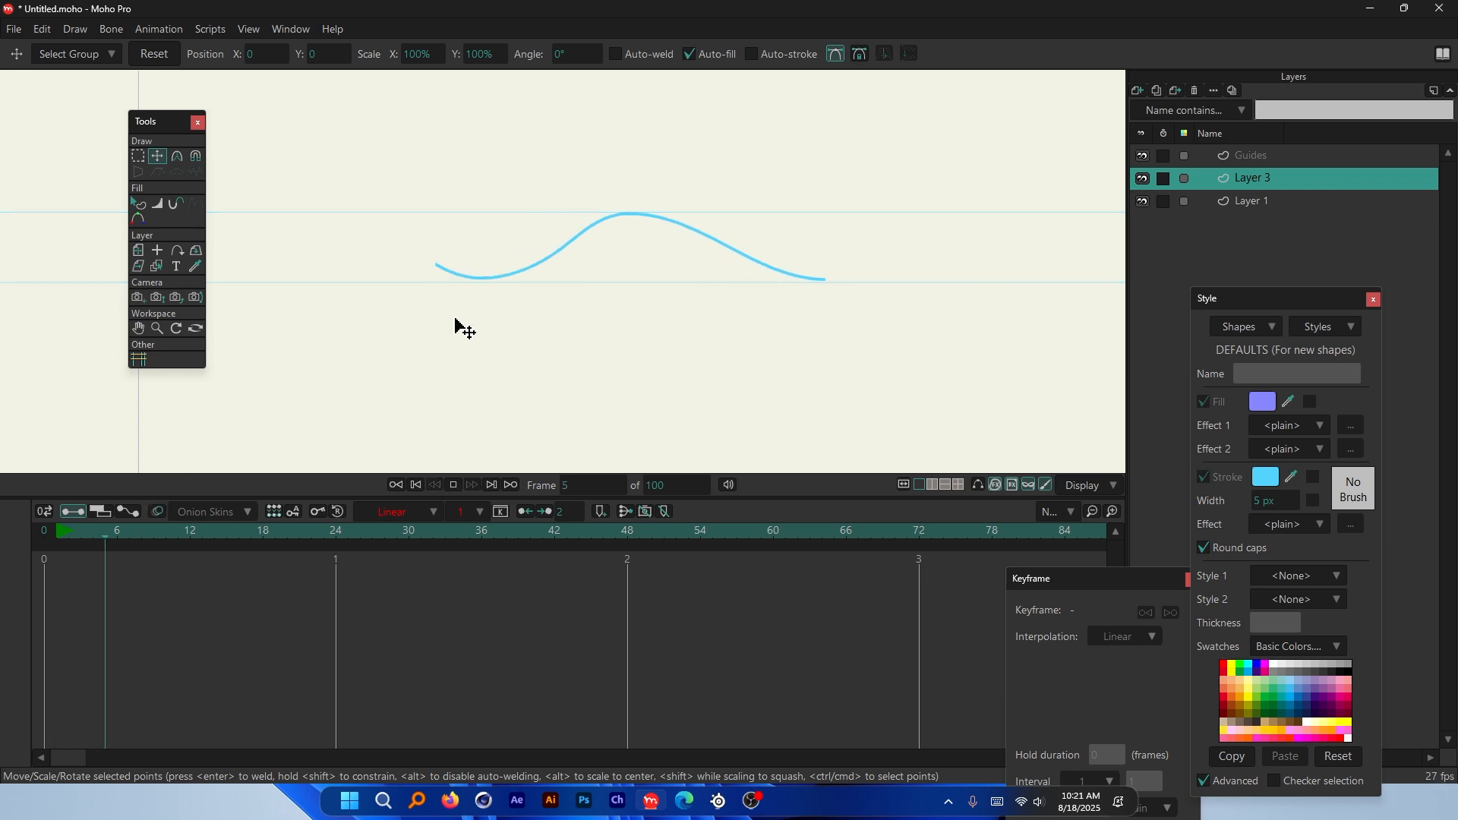
{"action": "key", "text": "space"}
{"action": "left_click_drag", "start_coordinate": [207, 525], "coordinate": [58, 536]}
{"action": "key", "text": "space"}
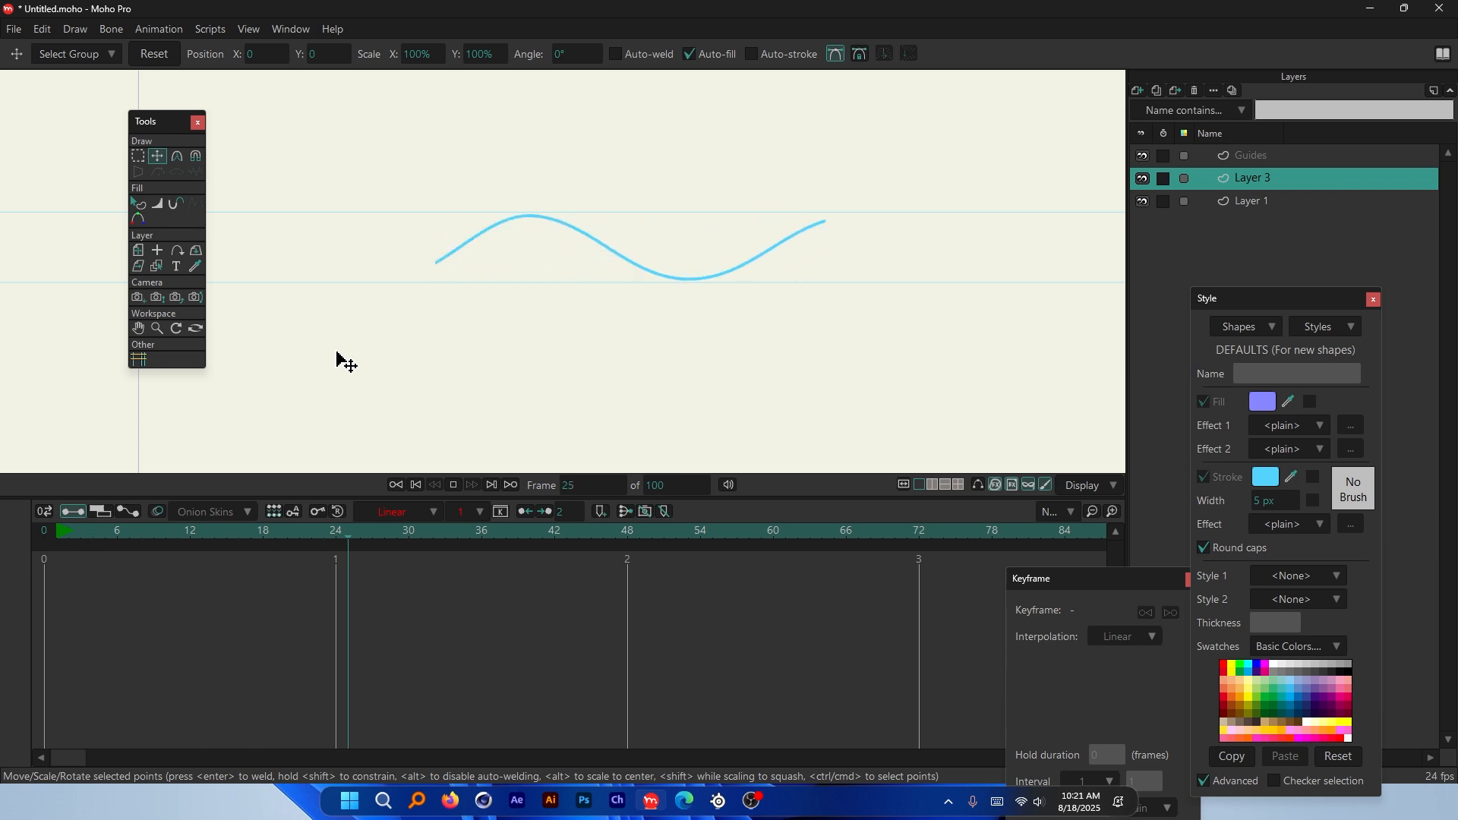
{"action": "key", "text": "space"}
{"action": "left_click_drag", "start_coordinate": [227, 532], "coordinate": [62, 533]}
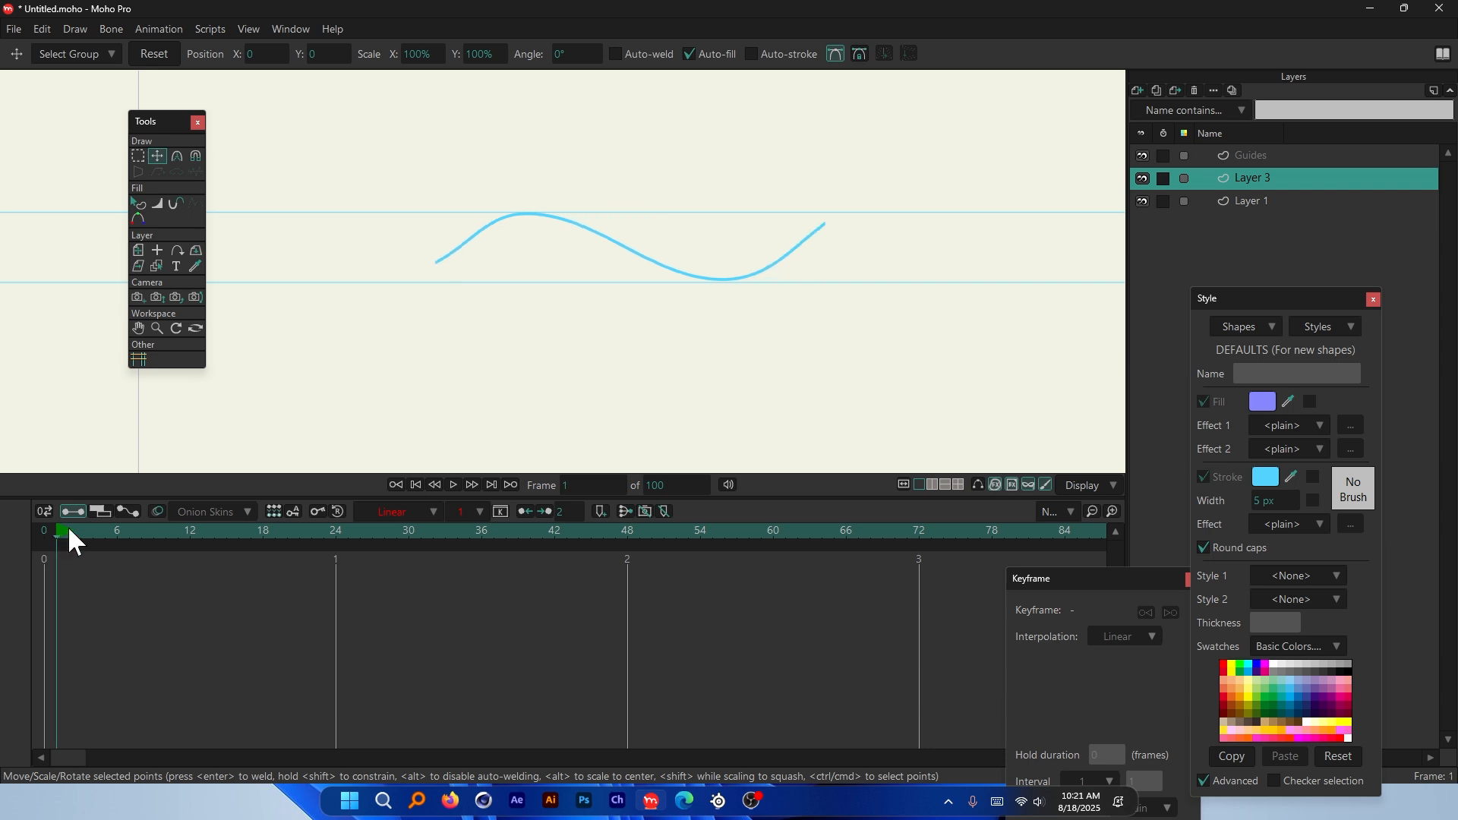
Step: At frame 0, add a new vector layer and place it above the Guides layer
{"action": "left_click", "coordinate": [47, 530]}
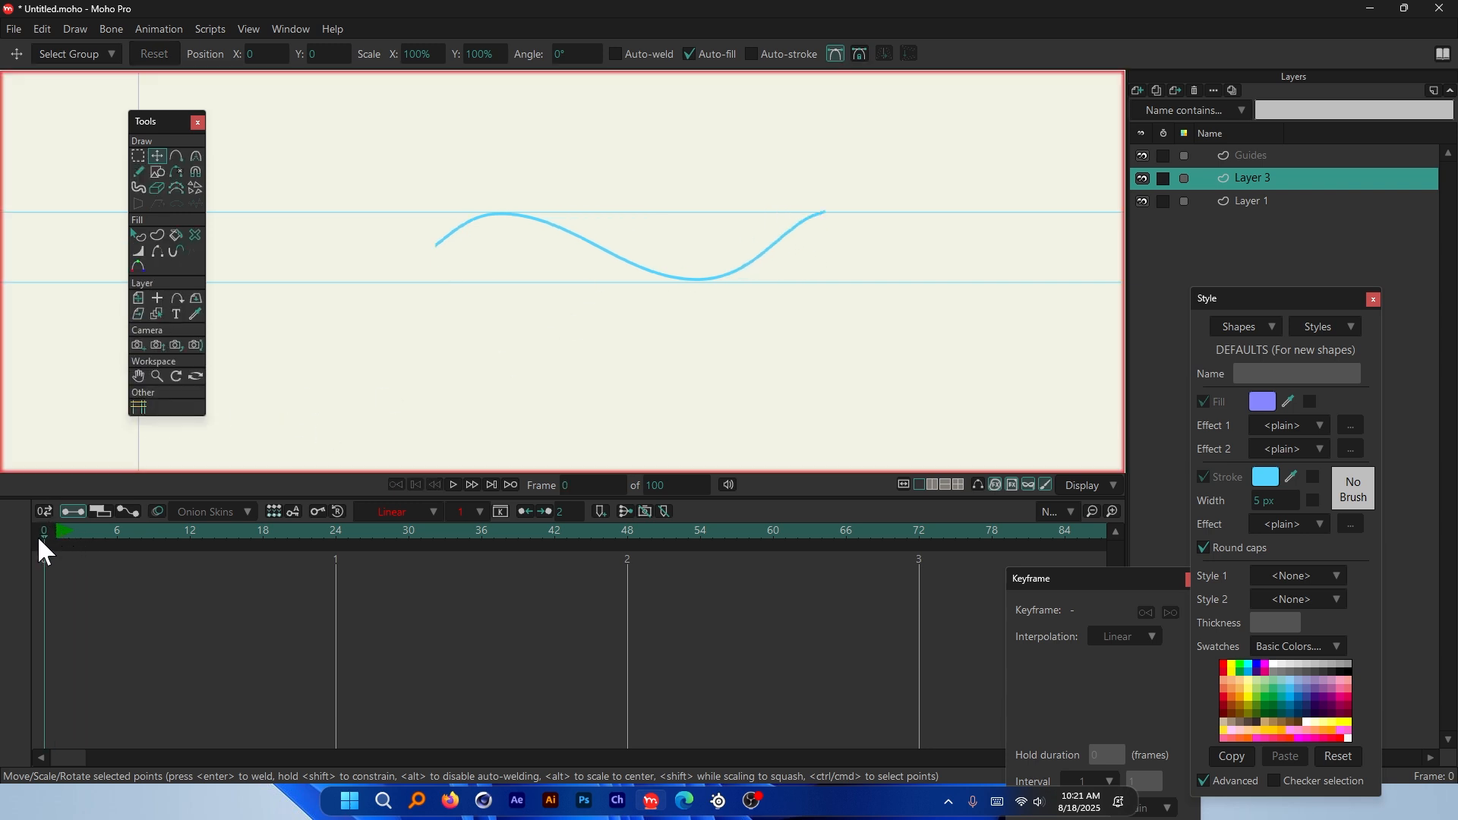
{"action": "left_click", "coordinate": [1136, 93]}
{"action": "left_click", "coordinate": [1148, 105]}
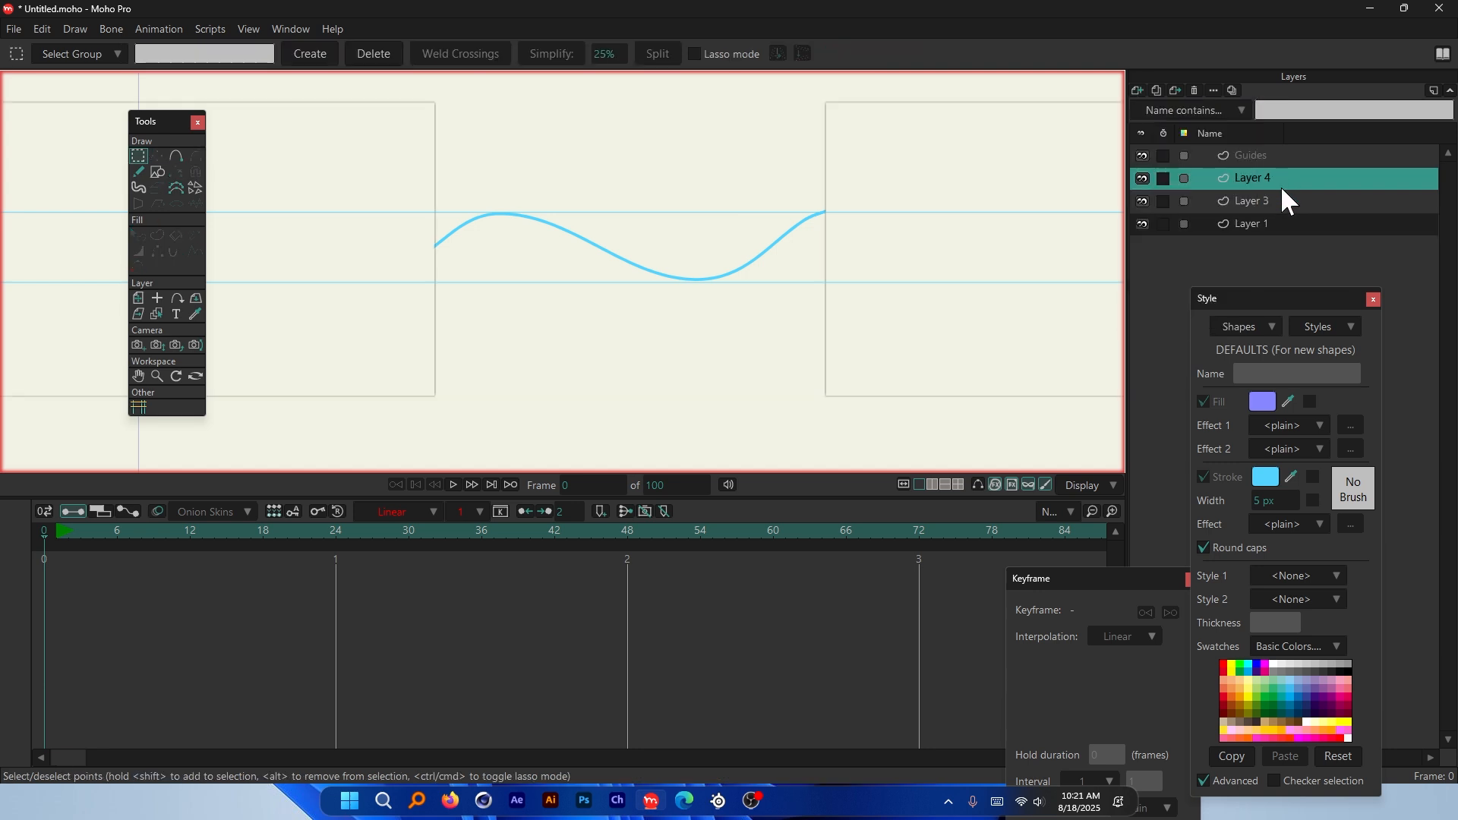
{"action": "left_click_drag", "start_coordinate": [1279, 149], "coordinate": [1278, 148]}
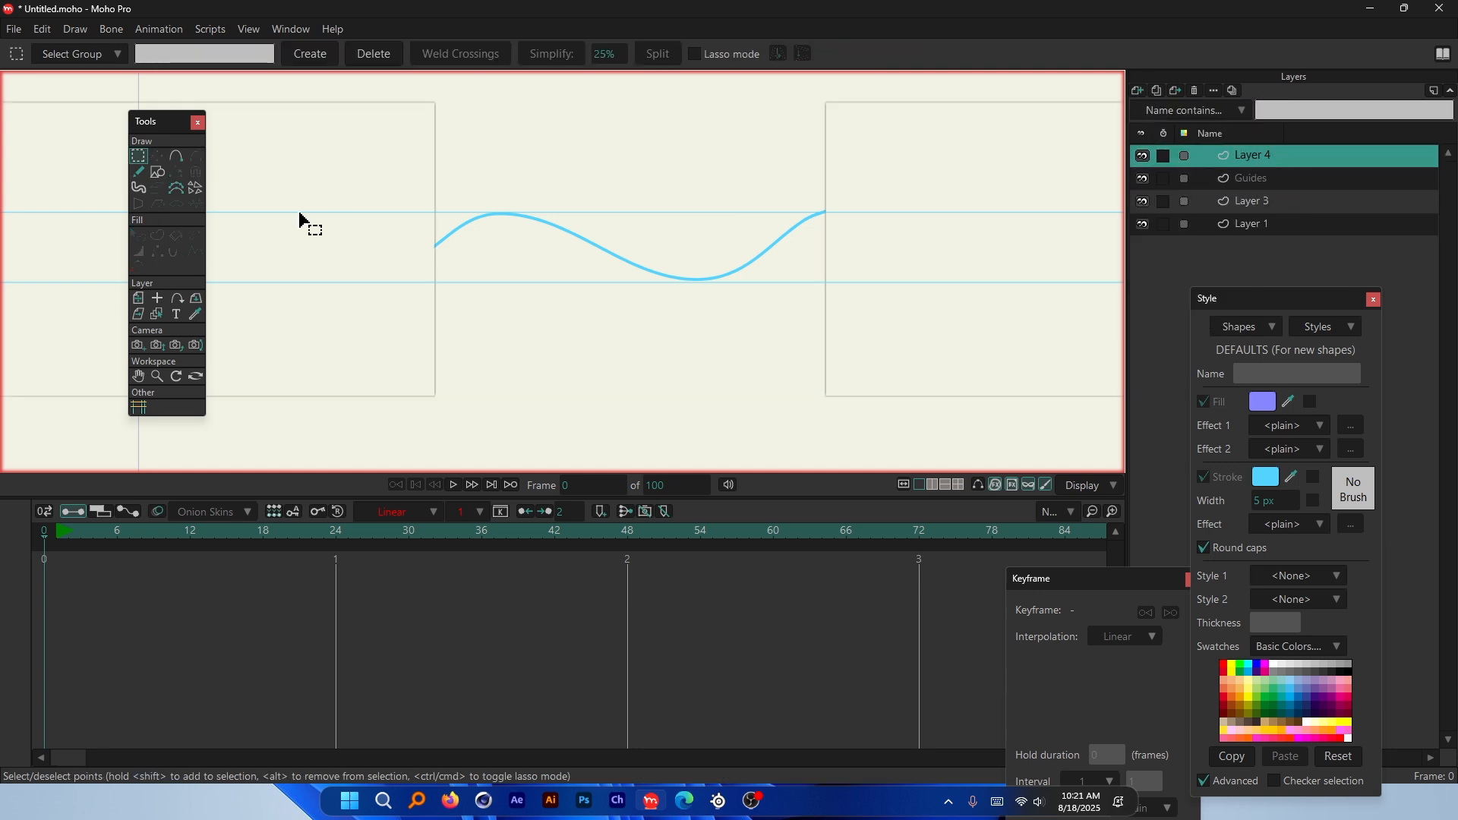
Step: Draw a small rectangle without fill or stroke between the horizontal guides at the wave's left end
{"action": "left_click", "coordinate": [156, 170]}
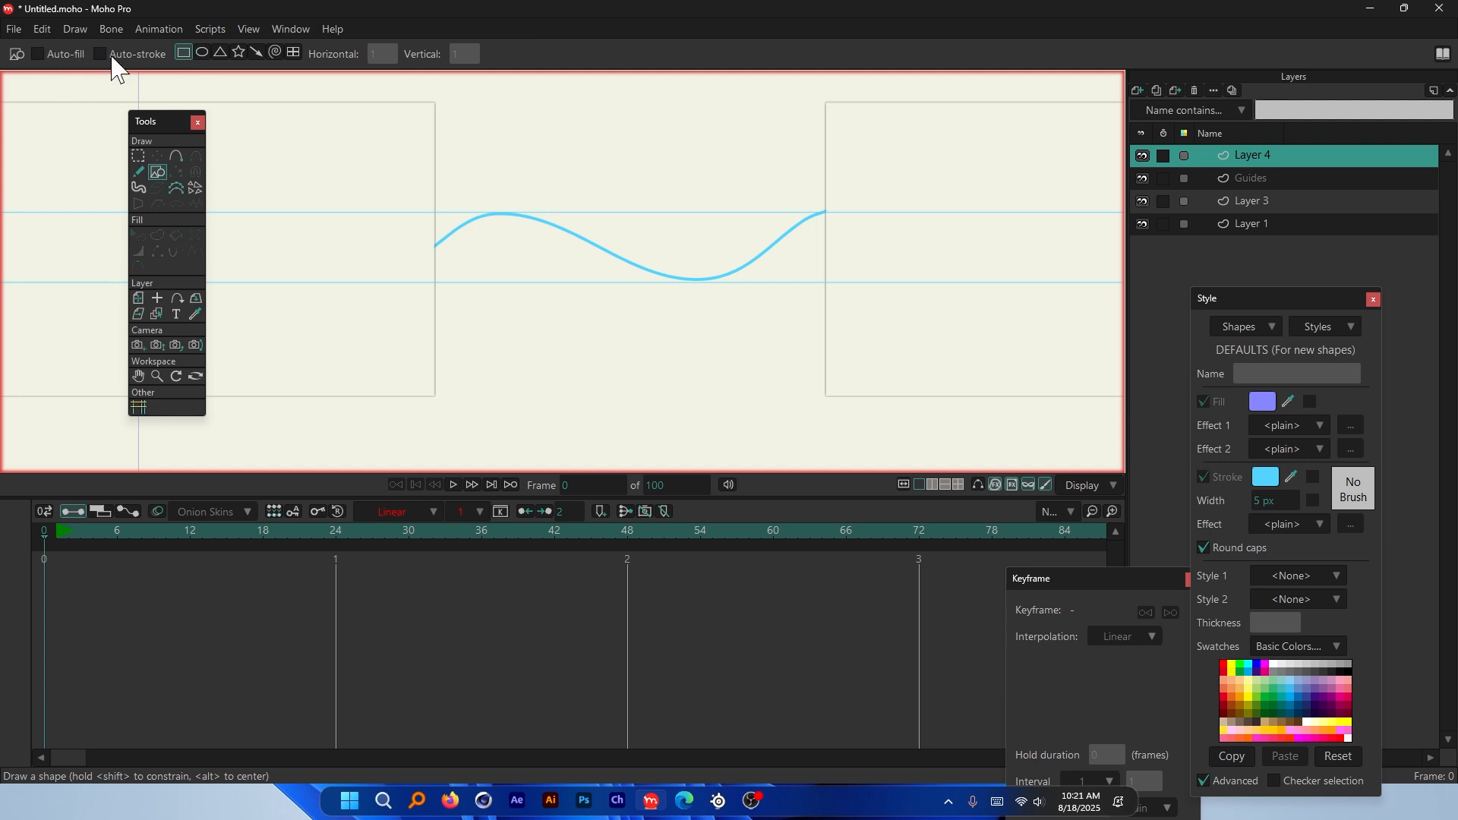
{"action": "scroll", "coordinate": [509, 244], "scroll_direction": "up", "scroll_amount": 3}
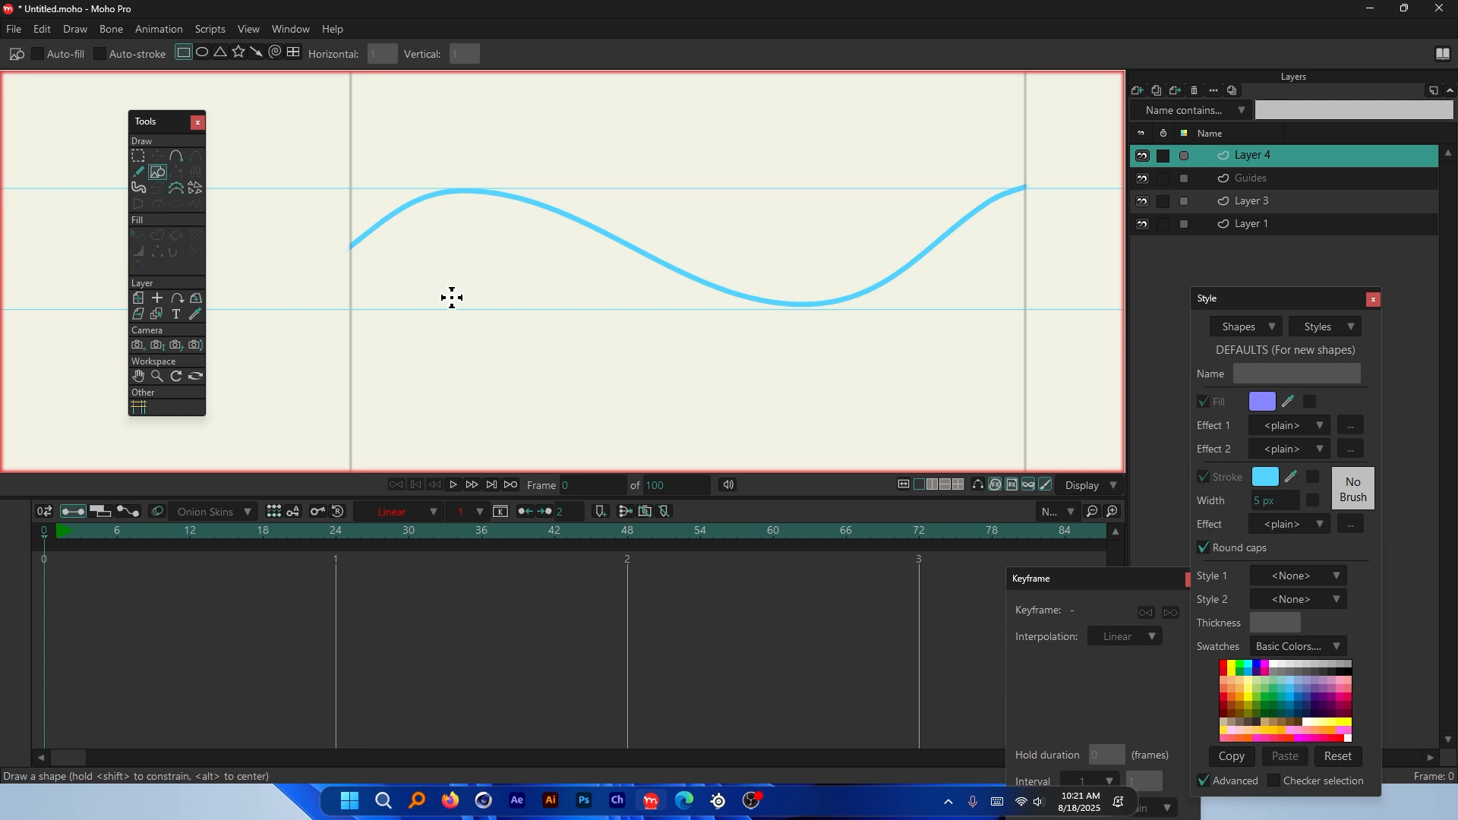
{"action": "scroll", "coordinate": [423, 253], "scroll_direction": "down", "scroll_amount": 2}
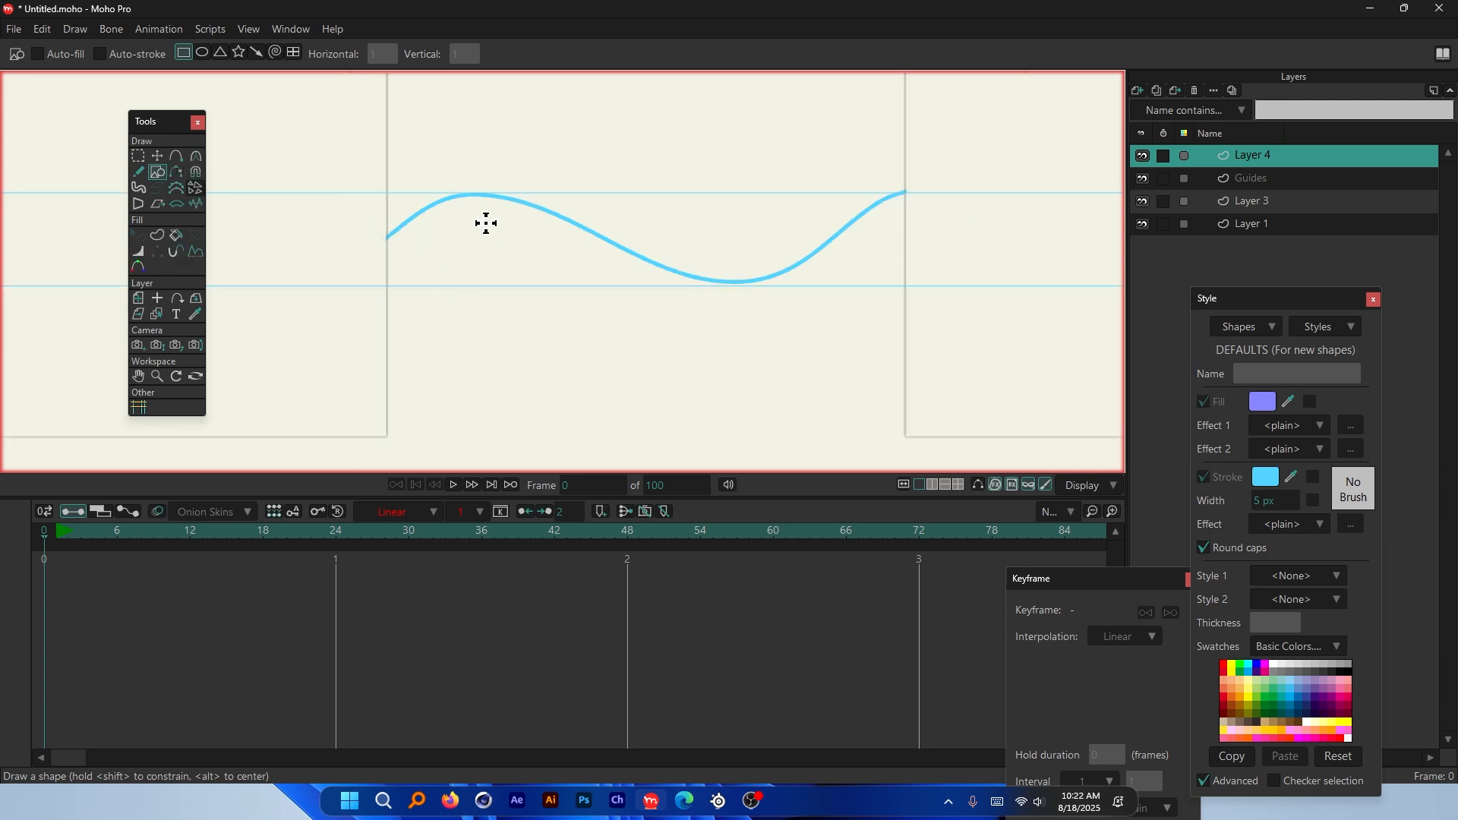
{"action": "scroll", "coordinate": [465, 199], "scroll_direction": "up", "scroll_amount": 2}
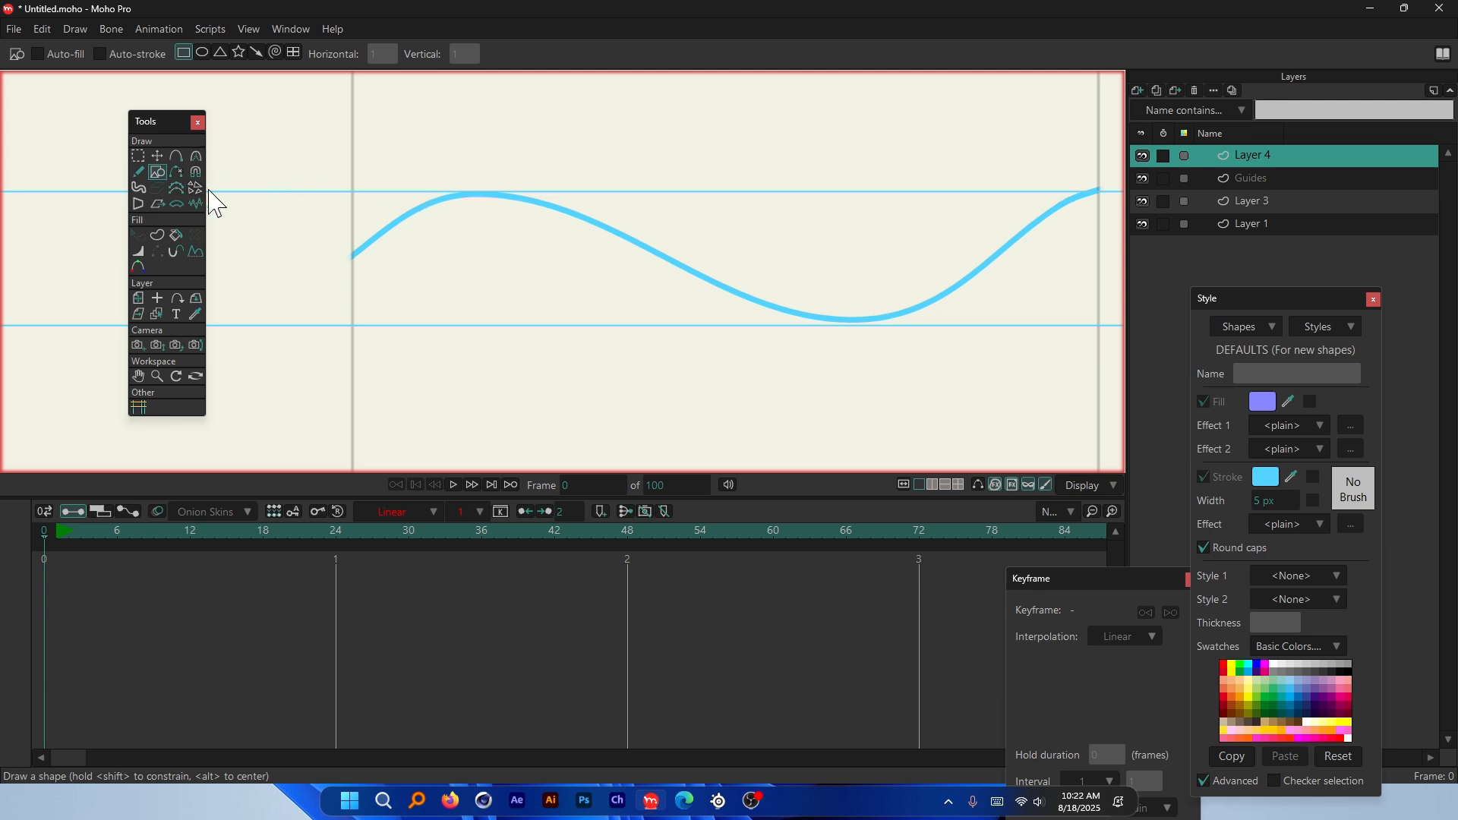
{"action": "left_click", "coordinate": [157, 235]}
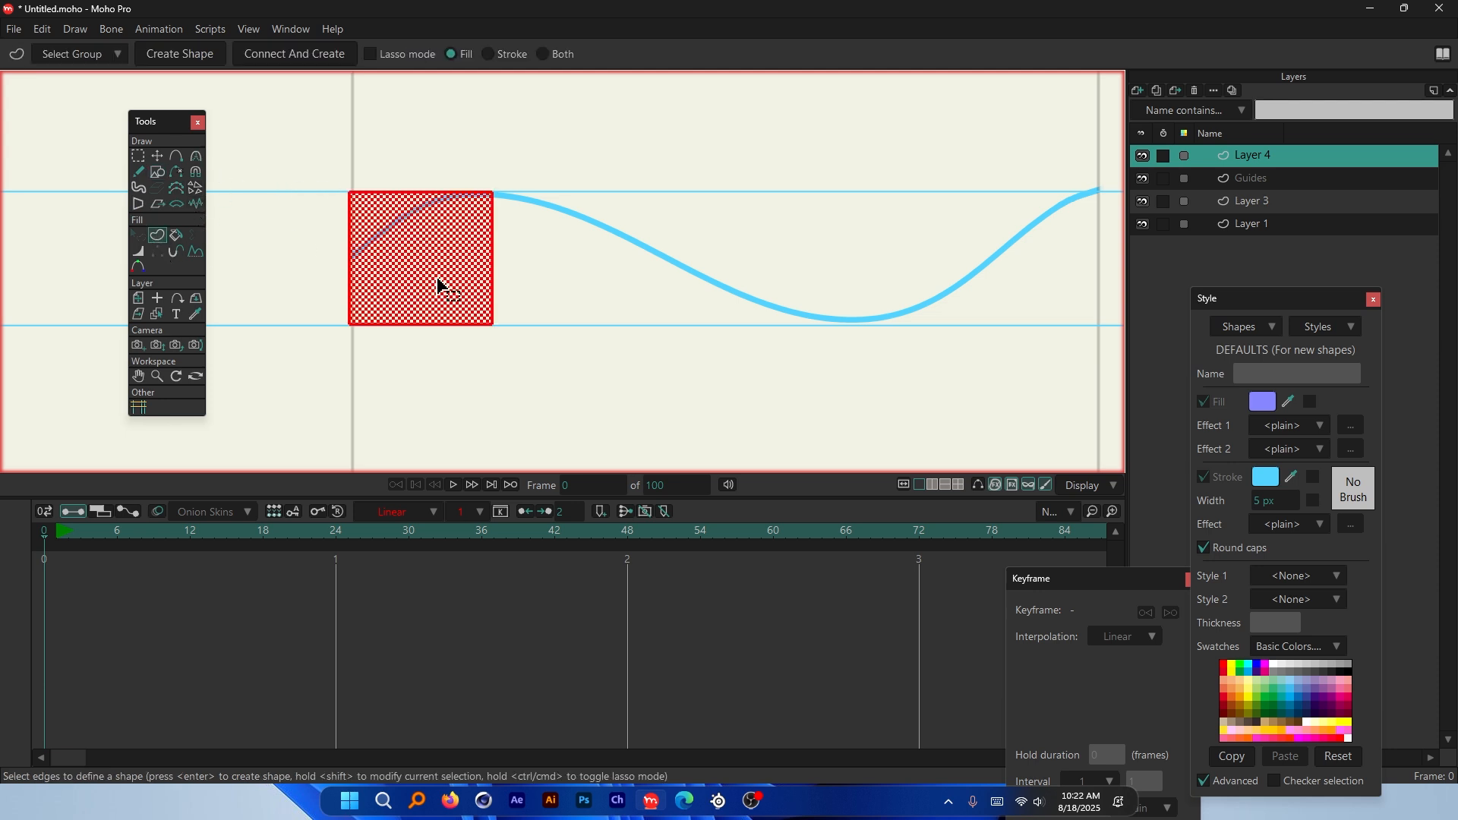
Step: Try to shift the small rectangle rightward along the wave with Transform Points, and undo the move
{"action": "left_click", "coordinate": [159, 156]}
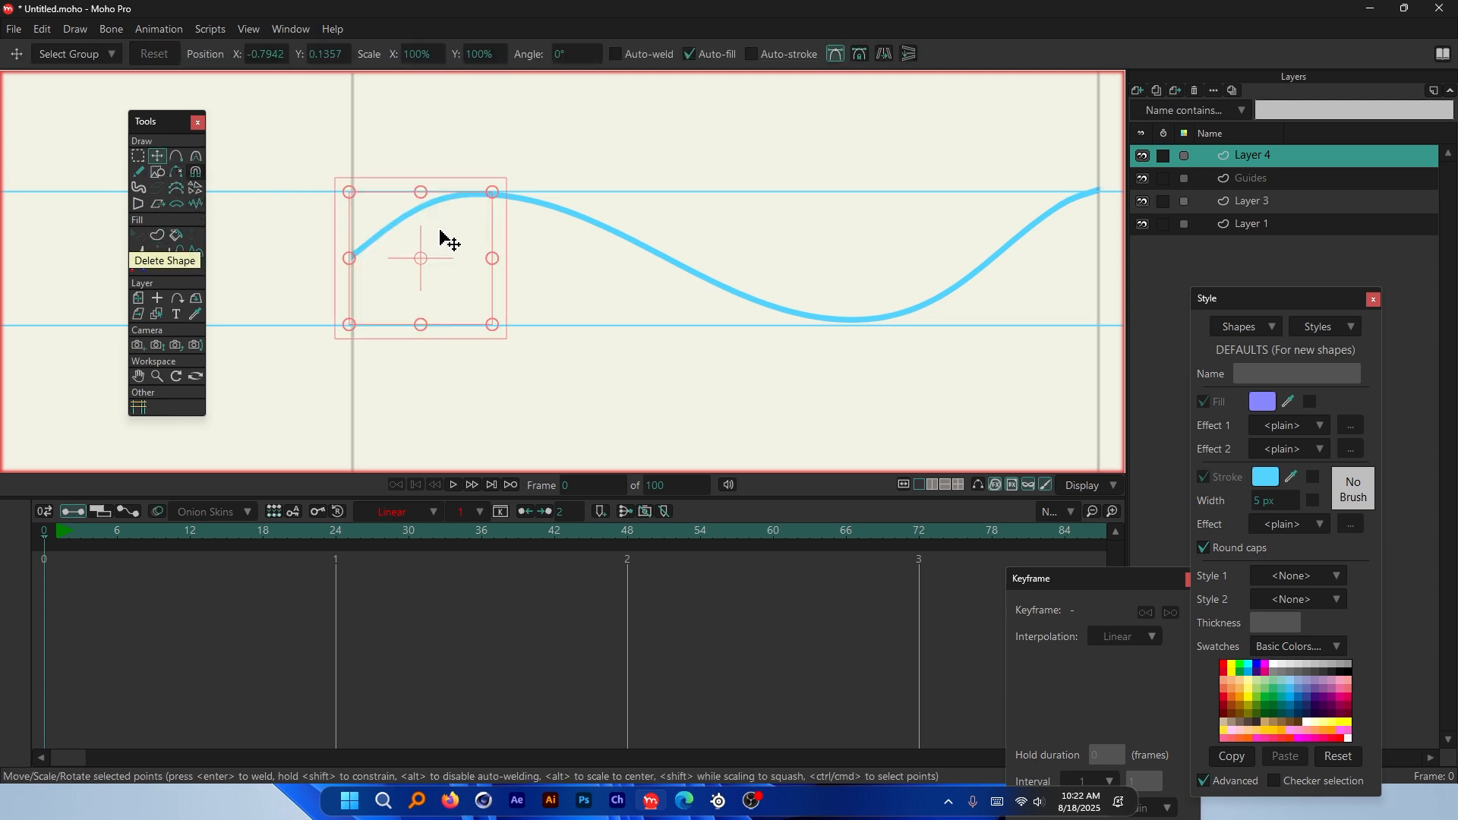
{"action": "mouse_move", "coordinate": [453, 238]}
{"action": "left_mouse_down"}
{"action": "mouse_move", "coordinate": [507, 255]}
{"action": "mouse_move", "coordinate": [459, 235]}
{"action": "mouse_move", "coordinate": [560, 243]}
{"action": "left_mouse_up"}
{"action": "left_click", "coordinate": [978, 481]}
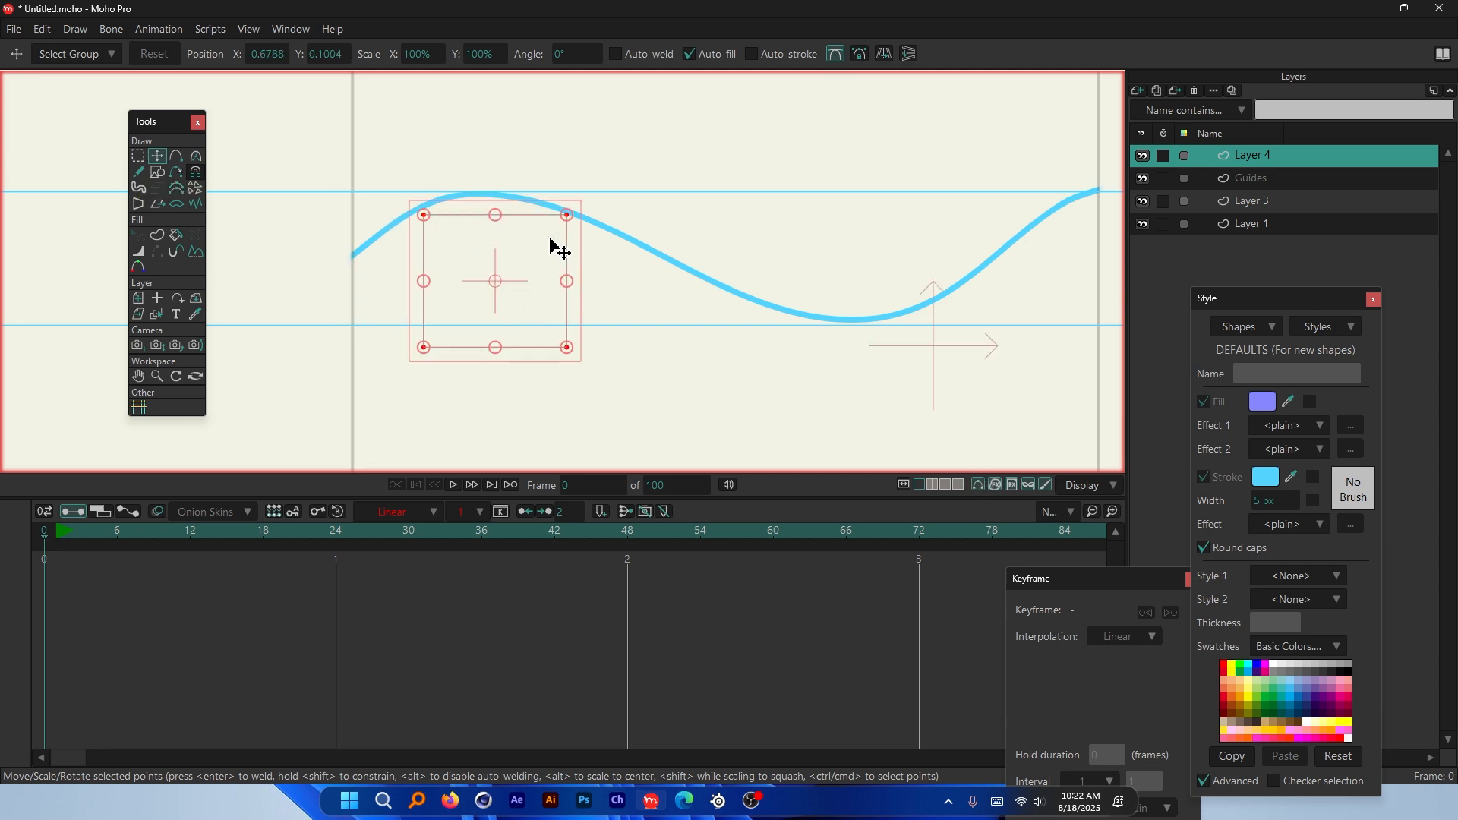
{"action": "key", "text": "ctrl+z"}
{"action": "scroll", "coordinate": [387, 247], "scroll_direction": "down", "scroll_amount": 1}
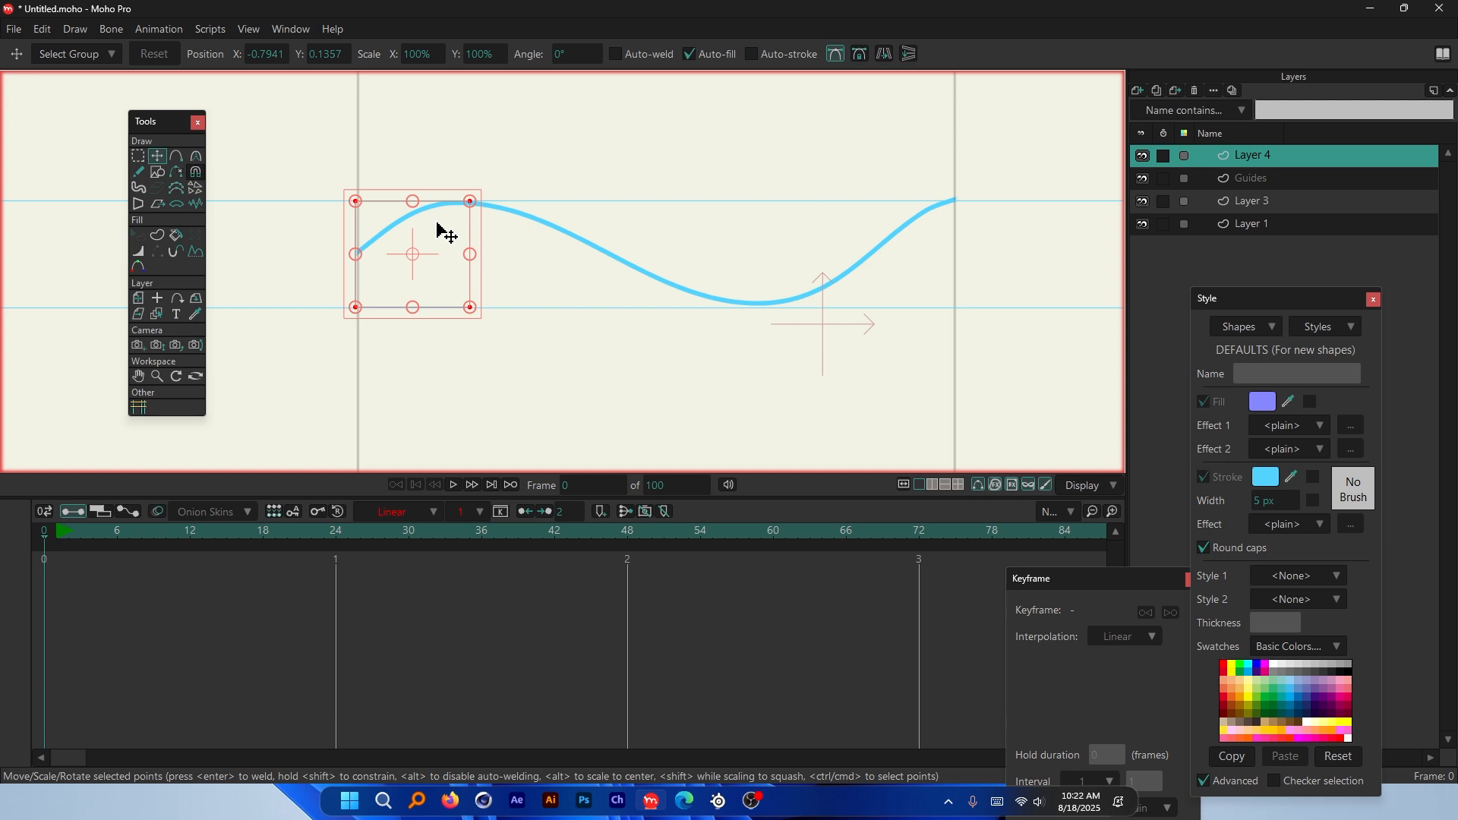
{"action": "left_click_drag", "start_coordinate": [459, 221], "coordinate": [561, 236]}
{"action": "scroll", "coordinate": [485, 236], "scroll_direction": "up", "scroll_amount": 1}
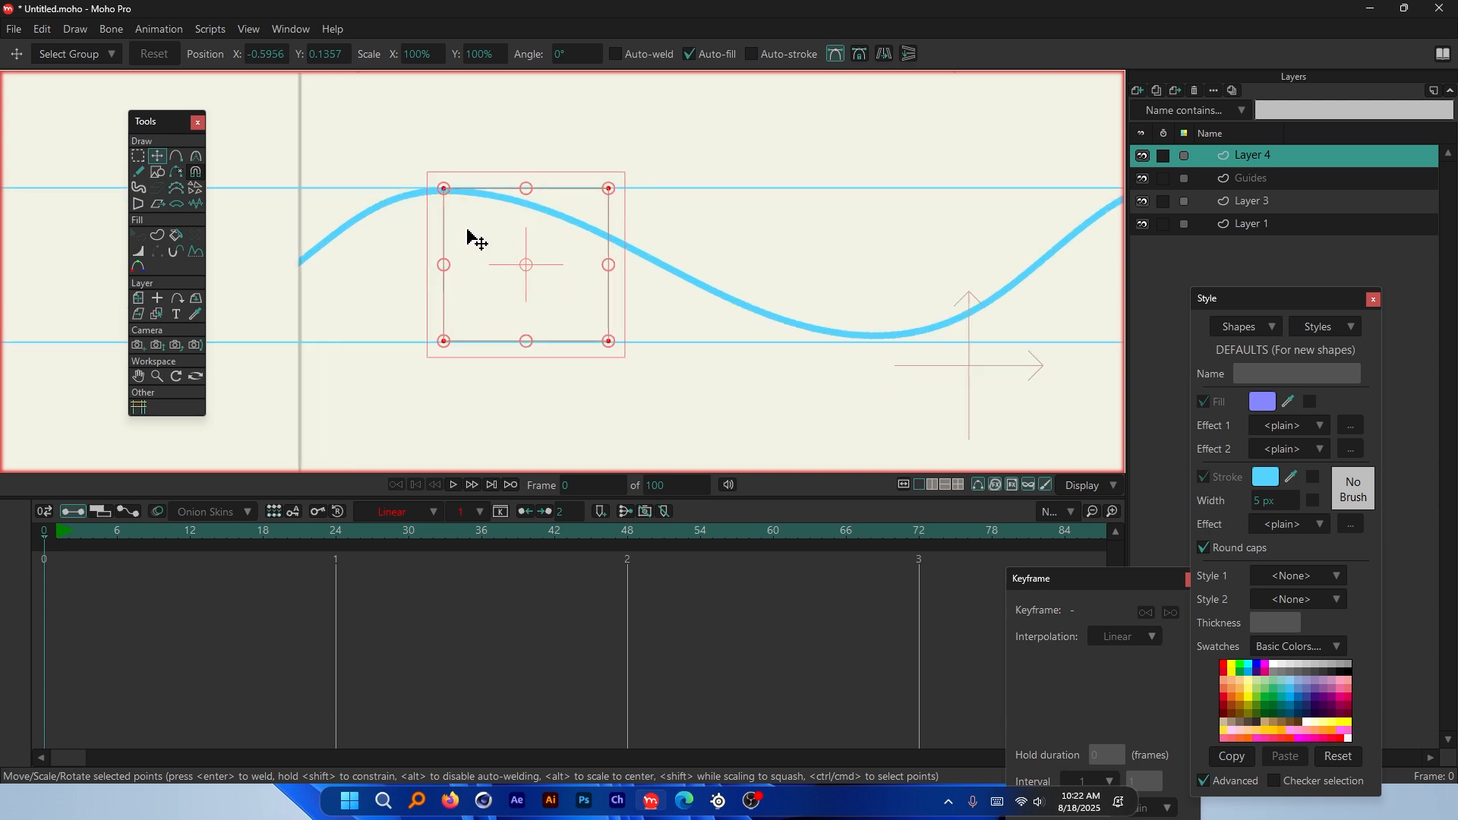
{"action": "key", "text": "ctrl+z"}
{"action": "key", "text": "ctrl+z"}
{"action": "key", "text": "ctrl+shift+z"}
{"action": "key", "text": "ctrl+shift+z"}
{"action": "key", "text": "ctrl+z"}
Step: Place a copy of the small rectangle directly beside the original, aligned between the horizontal guides
{"action": "left_click_drag", "start_coordinate": [410, 249], "coordinate": [521, 281]}
{"action": "scroll", "coordinate": [460, 187], "scroll_direction": "up", "scroll_amount": 3}
{"action": "scroll", "coordinate": [455, 179], "scroll_direction": "up", "scroll_amount": 2}
{"action": "scroll", "coordinate": [436, 208], "scroll_direction": "down", "scroll_amount": 4}
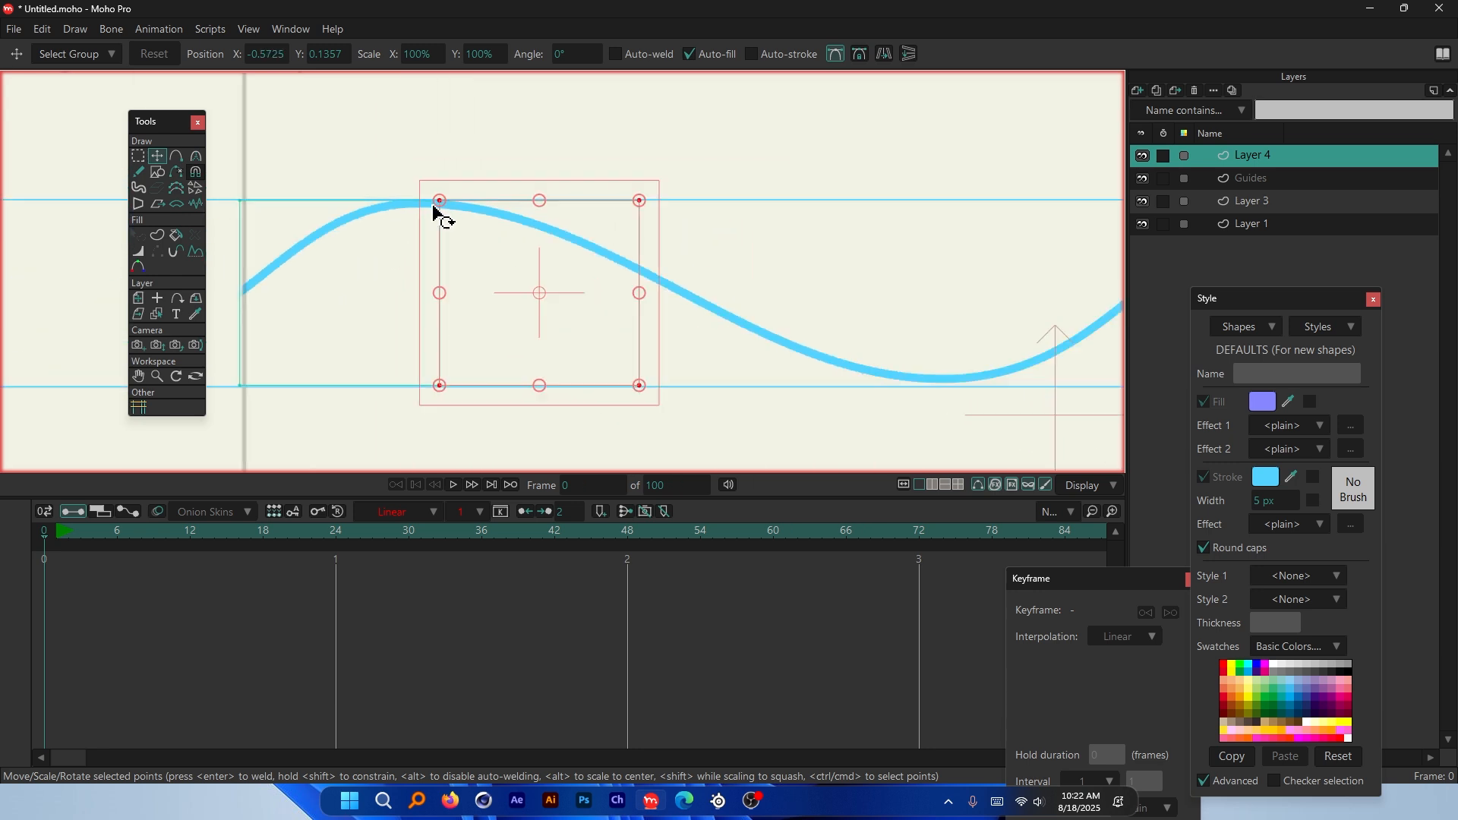
Step: Delete both small rectangles from Layer 4
{"action": "left_click", "coordinate": [353, 267]}
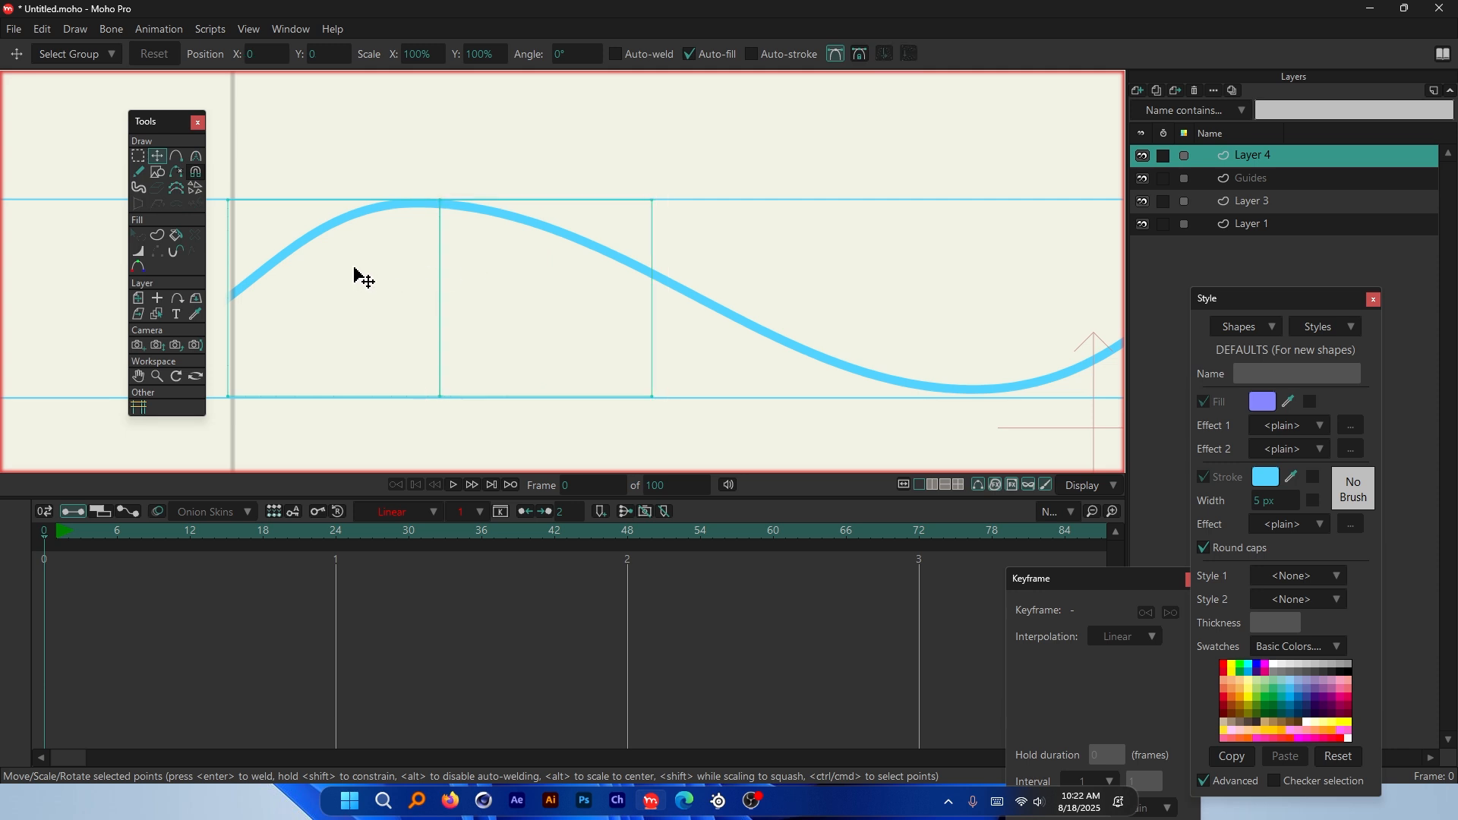
{"action": "left_click", "coordinate": [228, 233]}
{"action": "key", "text": "Delete"}
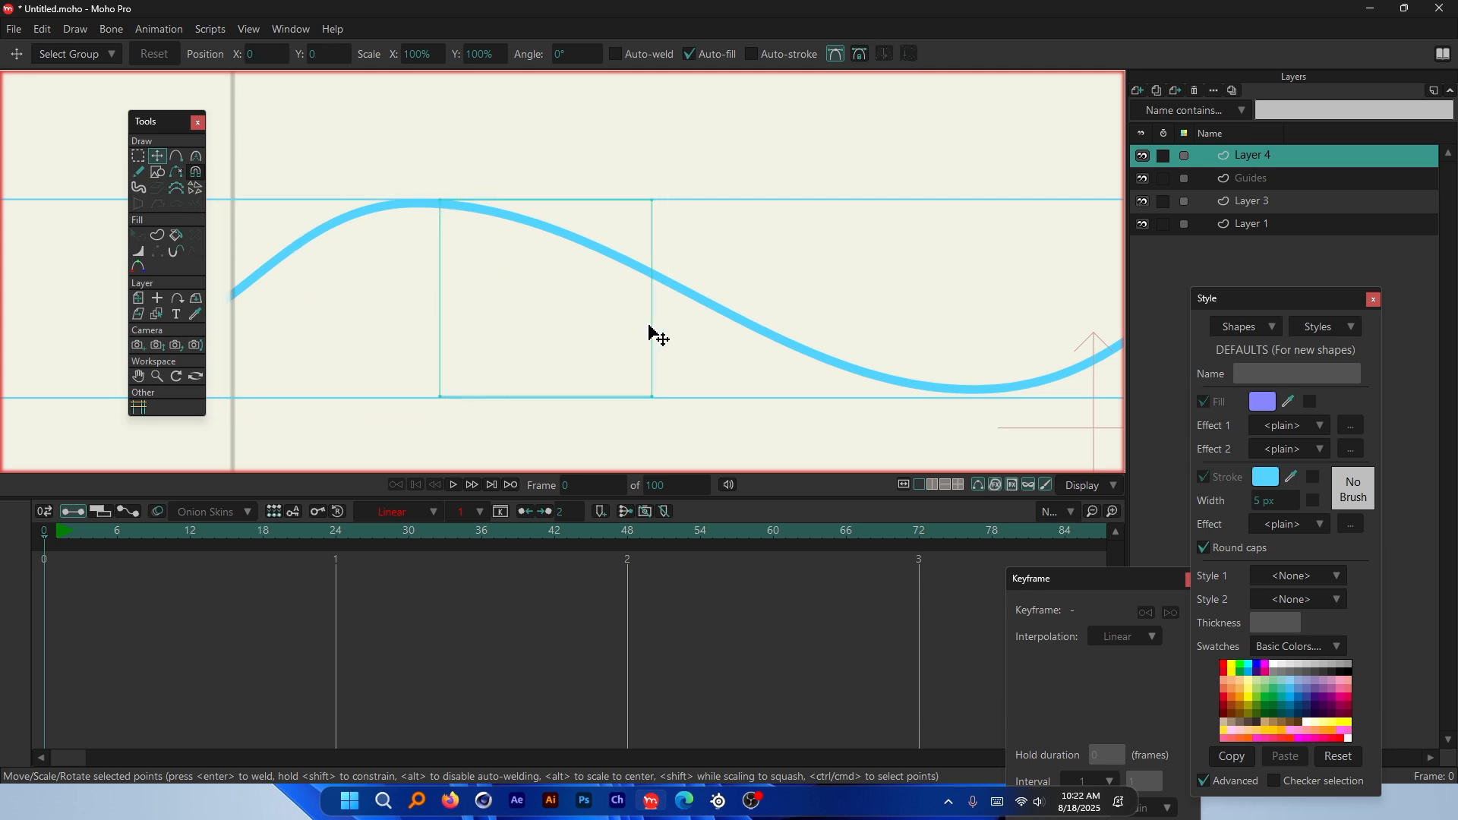
{"action": "left_click", "coordinate": [650, 328]}
{"action": "key", "text": "Delete"}
{"action": "scroll", "coordinate": [422, 214], "scroll_direction": "down", "scroll_amount": 3}
{"action": "scroll", "coordinate": [552, 247], "scroll_direction": "up", "scroll_amount": 1}
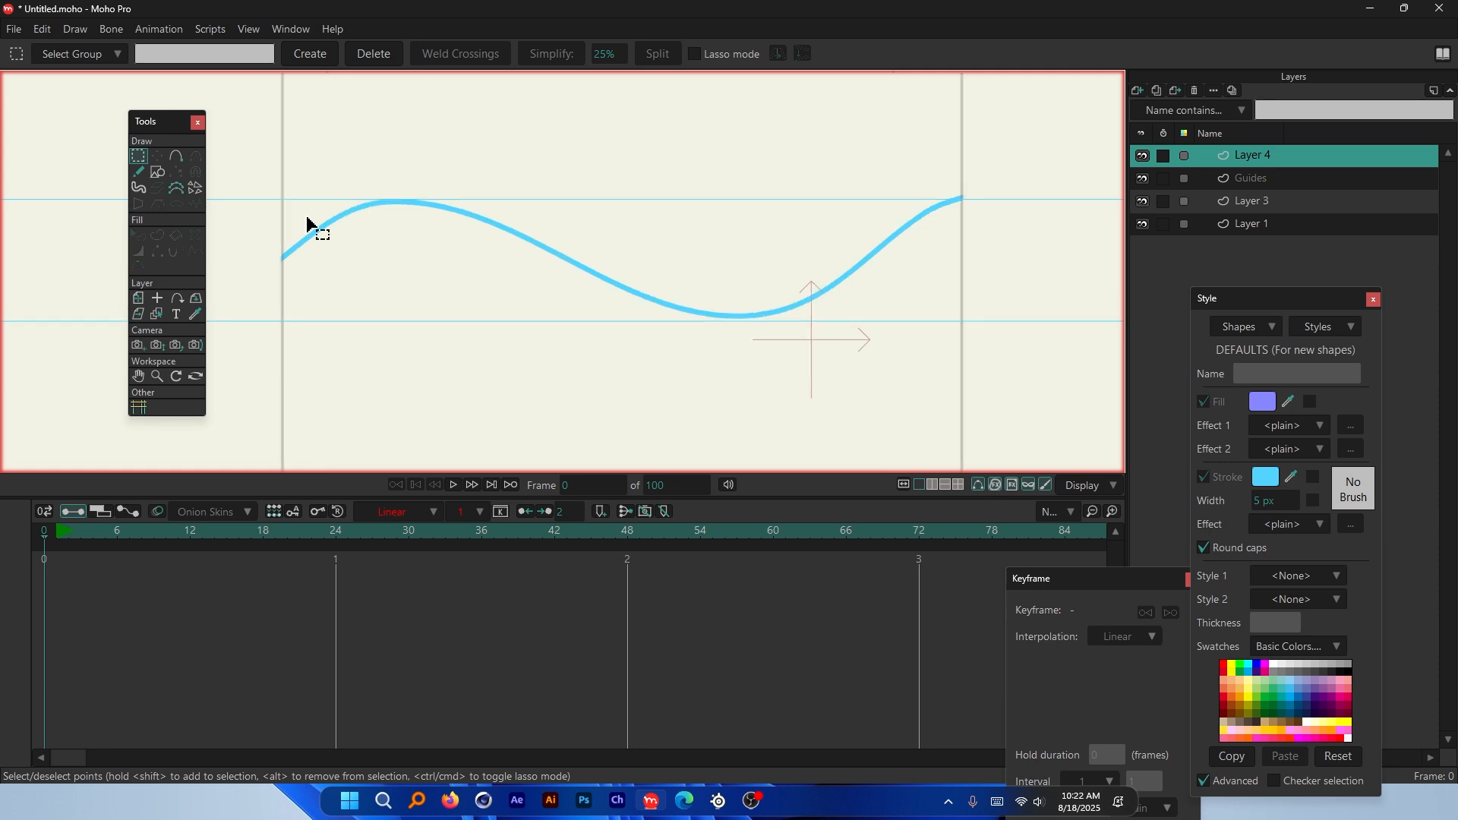
Step: Draw an auto-filled rectangle covering the visible wave between the guides, and move Layer 4 below Layer 1
{"action": "left_click", "coordinate": [159, 173]}
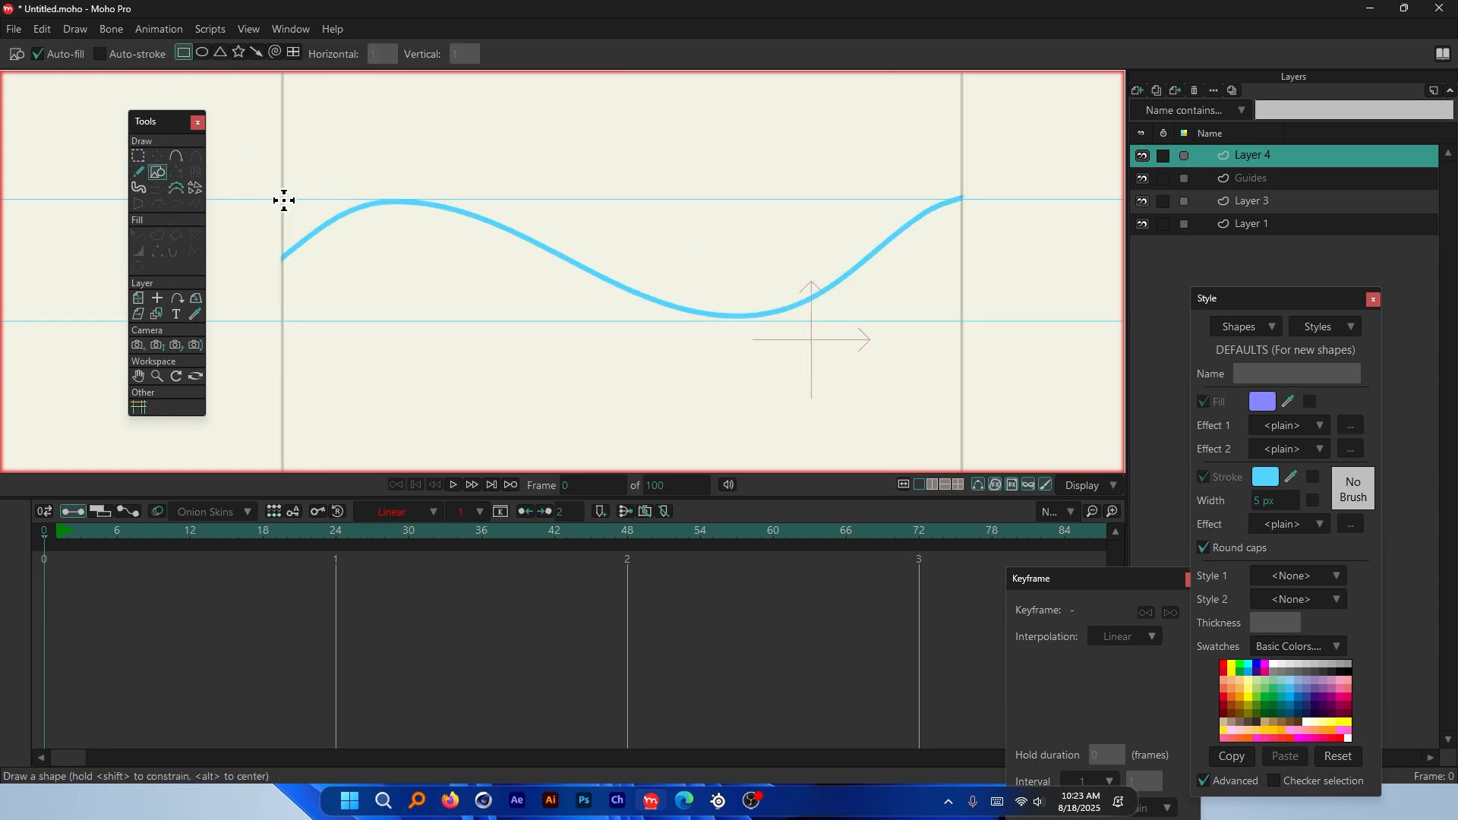
{"action": "mouse_move", "coordinate": [284, 200]}
{"action": "left_mouse_down"}
{"action": "mouse_move", "coordinate": [833, 318]}
{"action": "mouse_move", "coordinate": [962, 324]}
{"action": "left_mouse_up"}
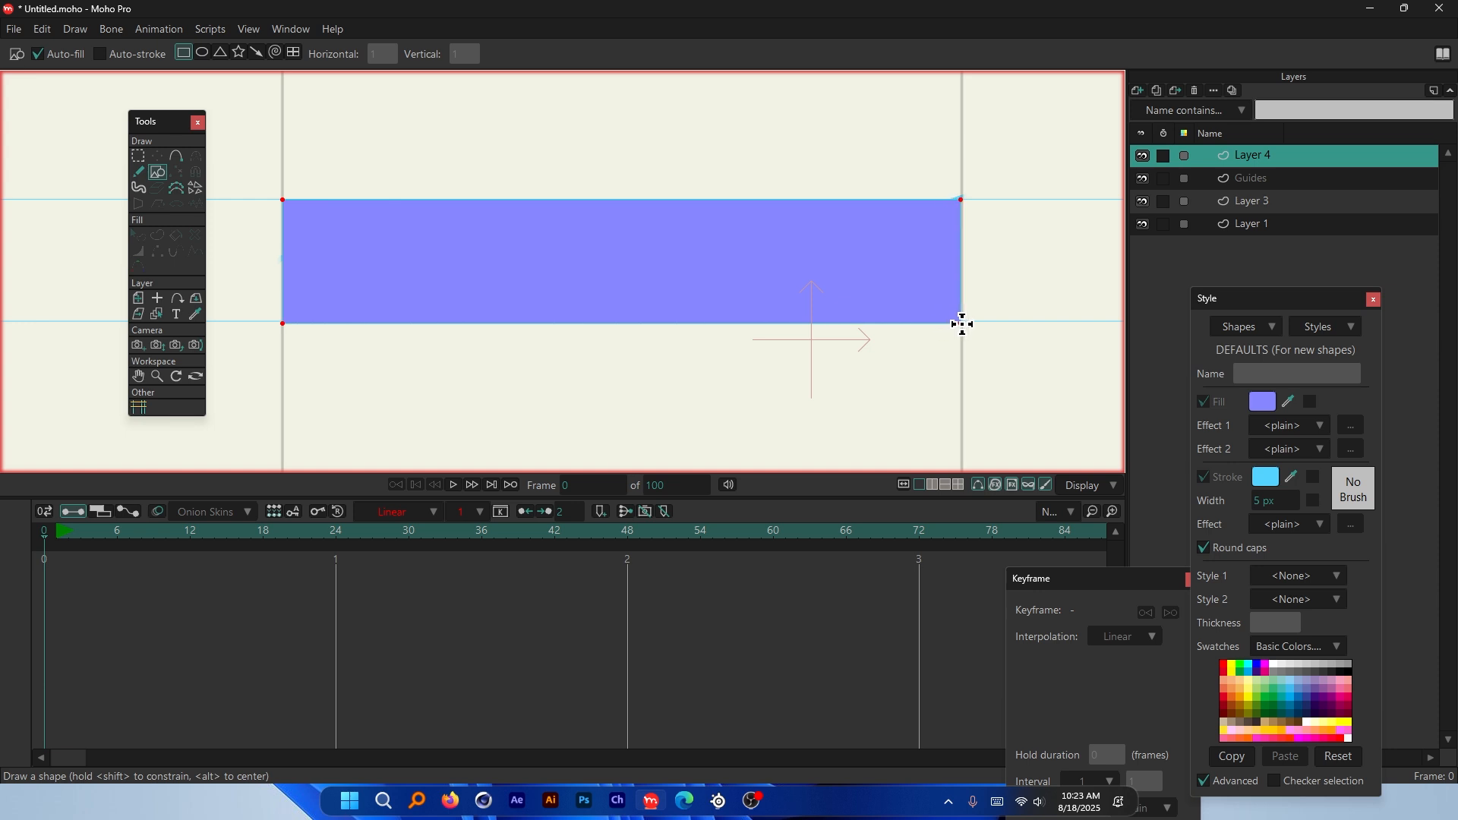
{"action": "scroll", "coordinate": [275, 279], "scroll_direction": "up", "scroll_amount": 2}
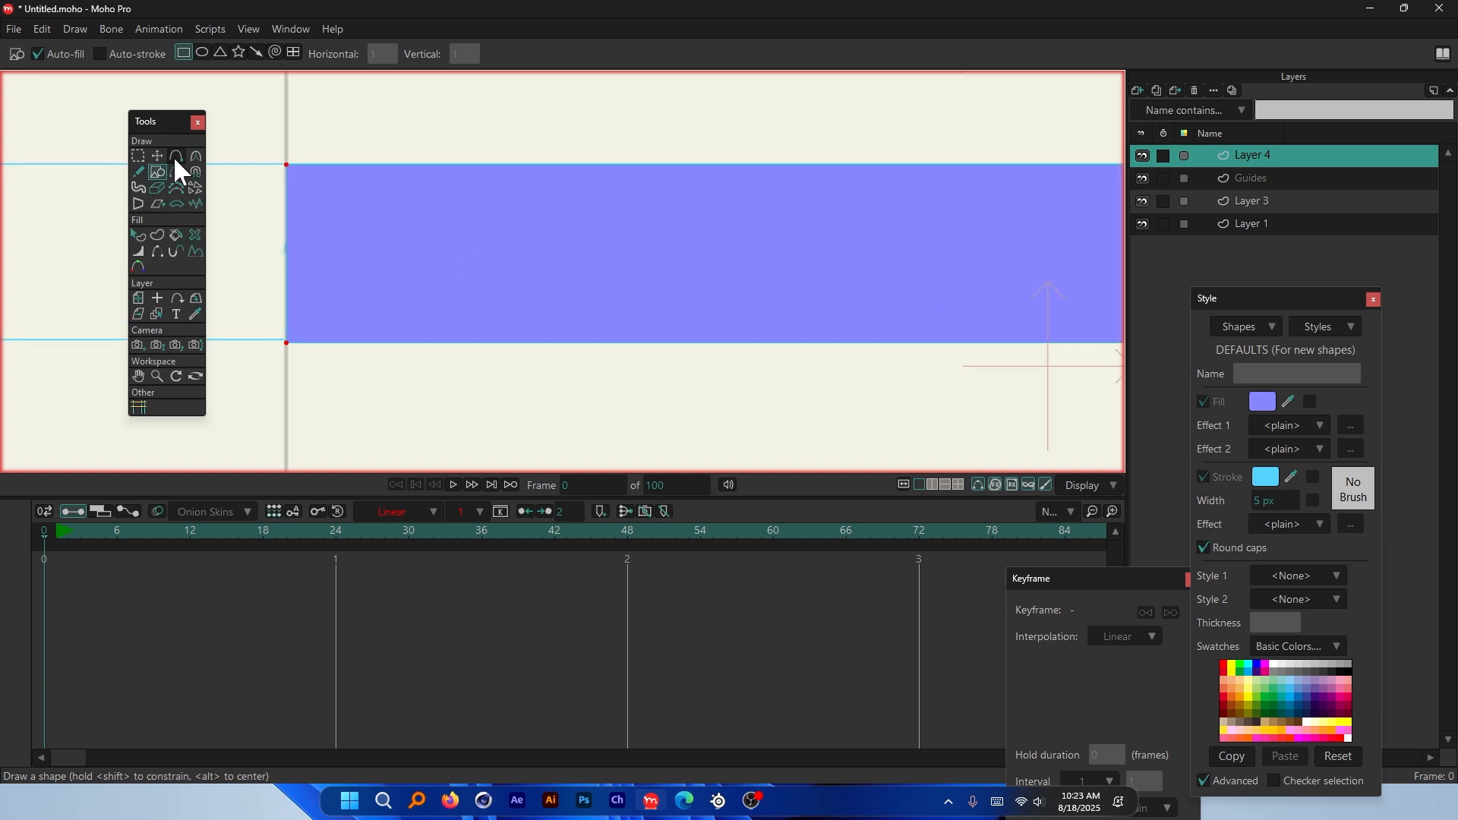
{"action": "left_click_drag", "start_coordinate": [1260, 156], "coordinate": [1265, 225]}
{"action": "scroll", "coordinate": [286, 272], "scroll_direction": "down", "scroll_amount": 1}
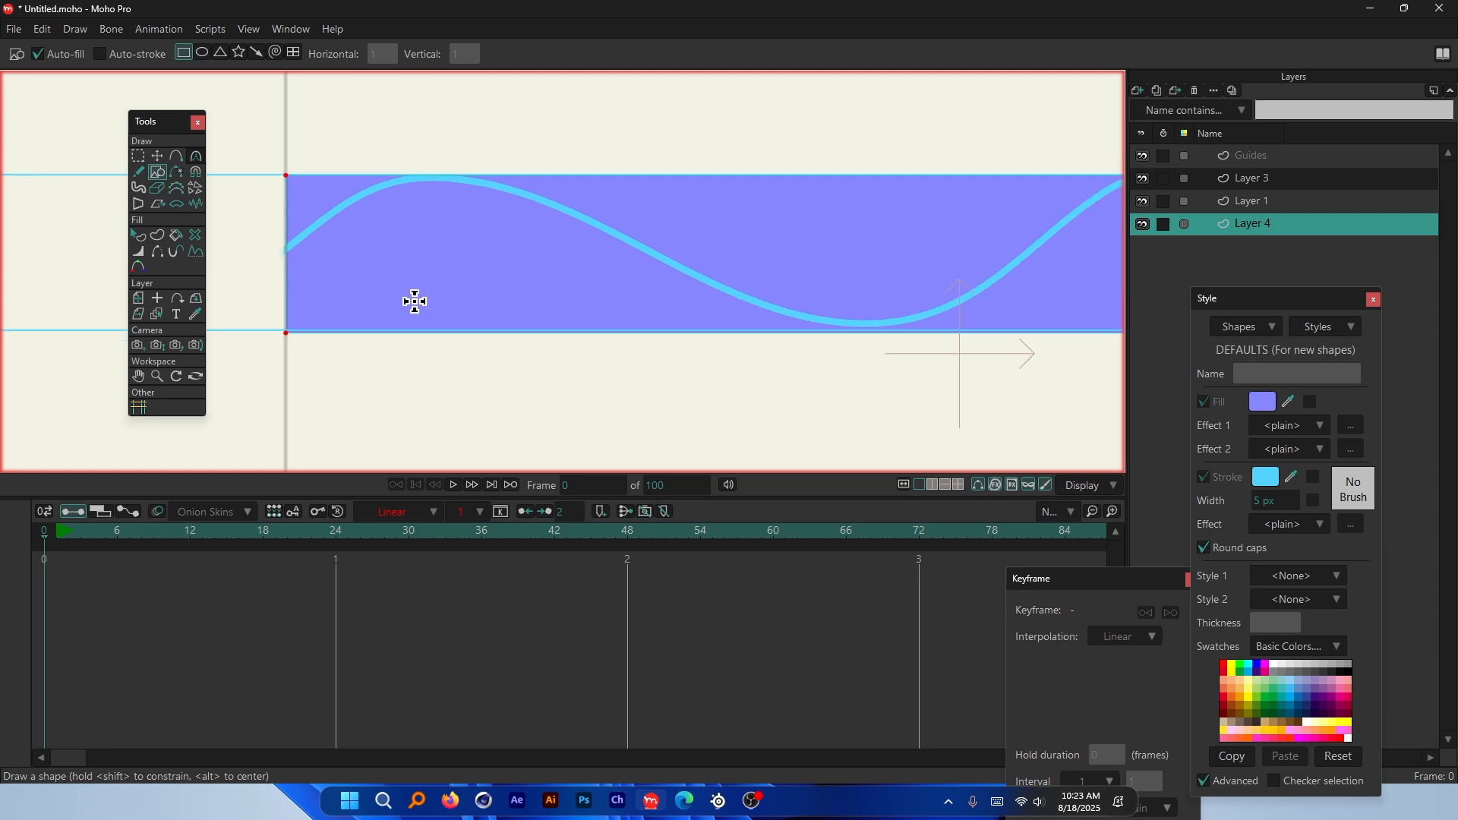
Step: Try to add points on the filled rectangle's edges in line with the wave's crest, and undo them
{"action": "left_click", "coordinate": [176, 157]}
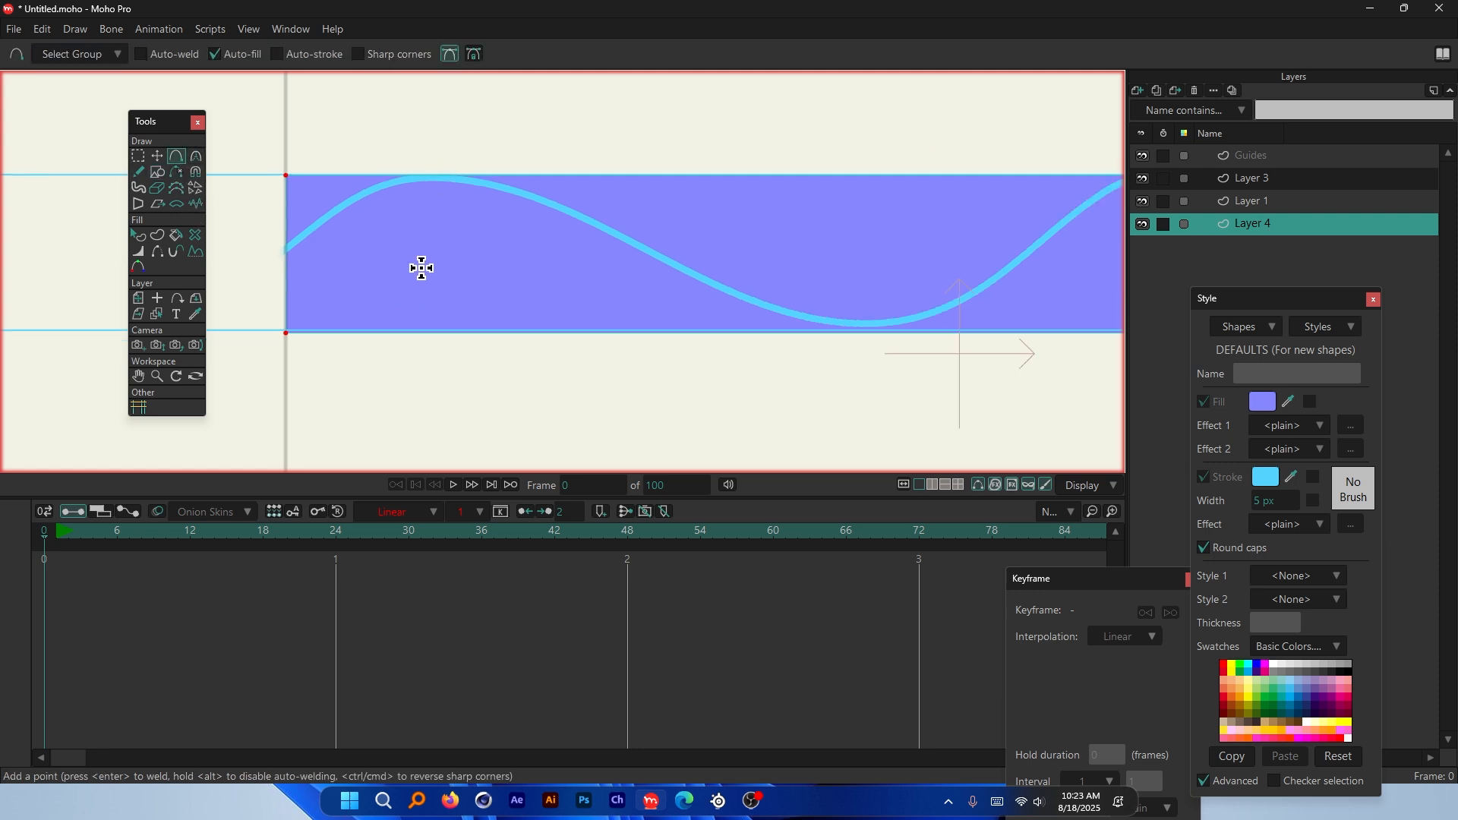
{"action": "left_click", "coordinate": [434, 331]}
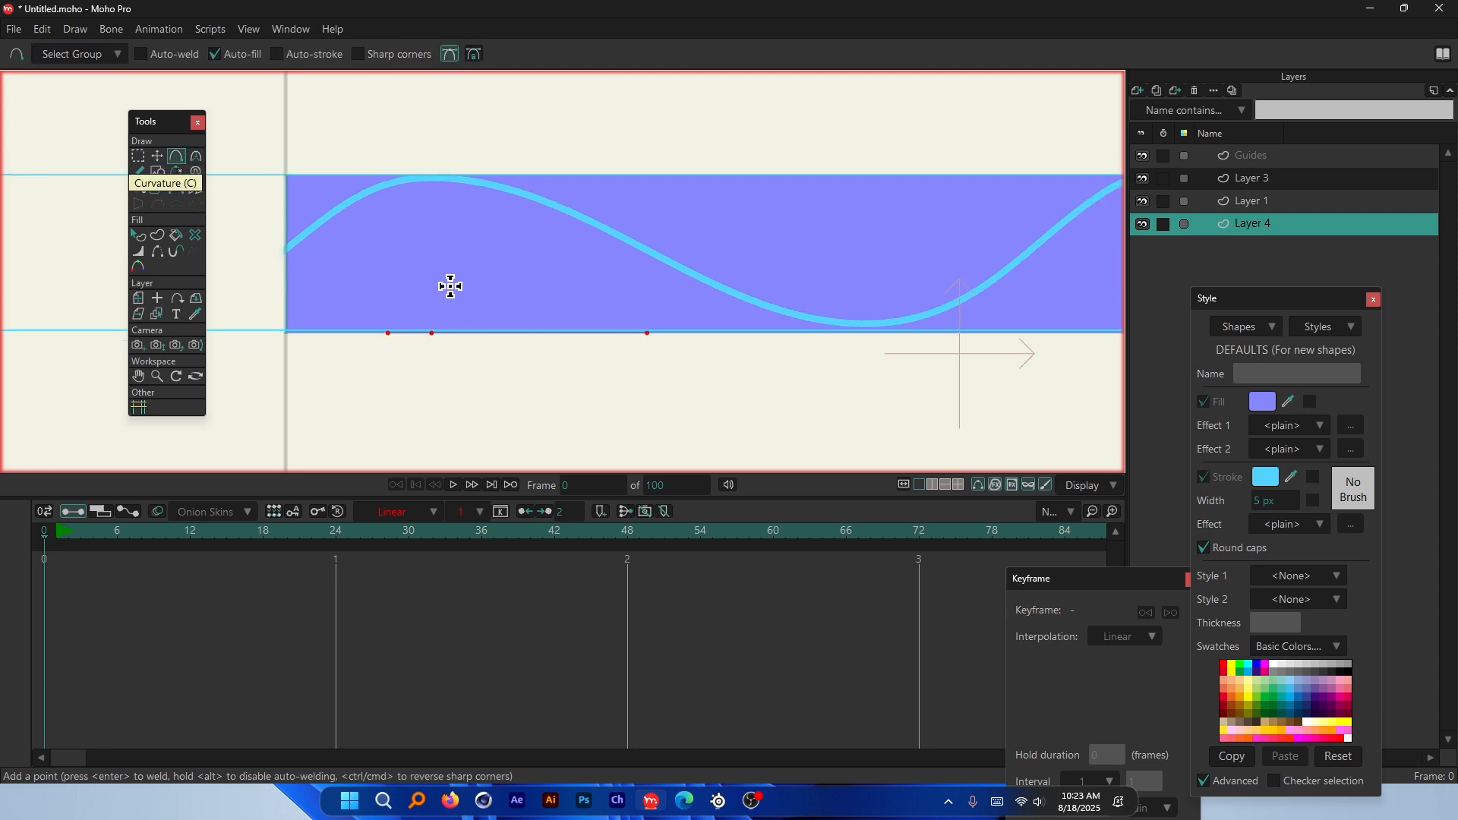
{"action": "left_click", "coordinate": [436, 175]}
{"action": "key", "text": "ctrl+z"}
{"action": "scroll", "coordinate": [426, 273], "scroll_direction": "up", "scroll_amount": 1}
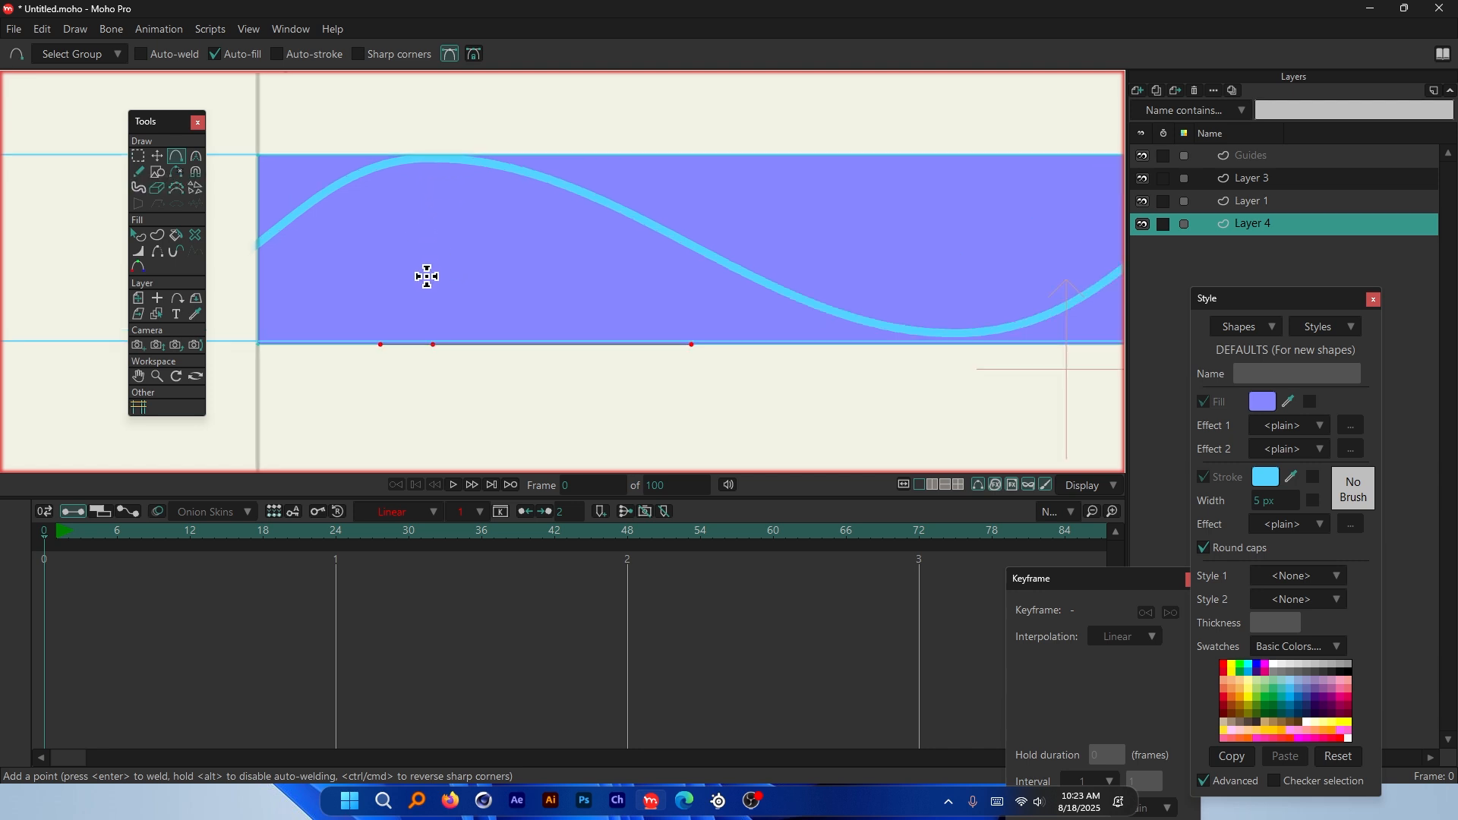
{"action": "key", "text": "ctrl+z"}
Step: Draw three vertical lines inside the filled rectangle with Add Point, at the wave's crest, midpoint and trough
{"action": "left_click_drag", "start_coordinate": [438, 328], "coordinate": [431, 175]}
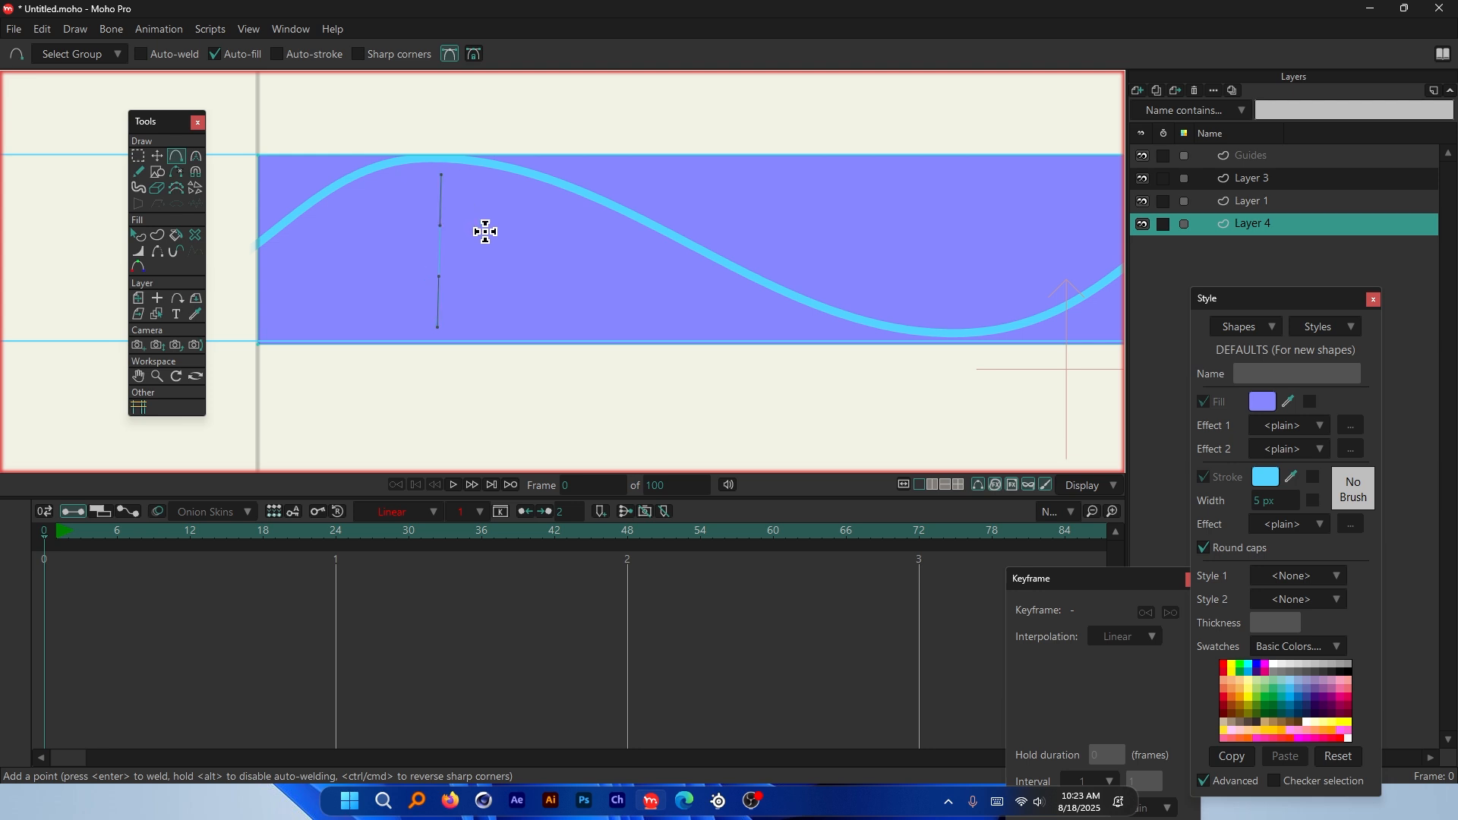
{"action": "scroll", "coordinate": [387, 238], "scroll_direction": "down", "scroll_amount": 3}
{"action": "scroll", "coordinate": [365, 228], "scroll_direction": "up", "scroll_amount": 2}
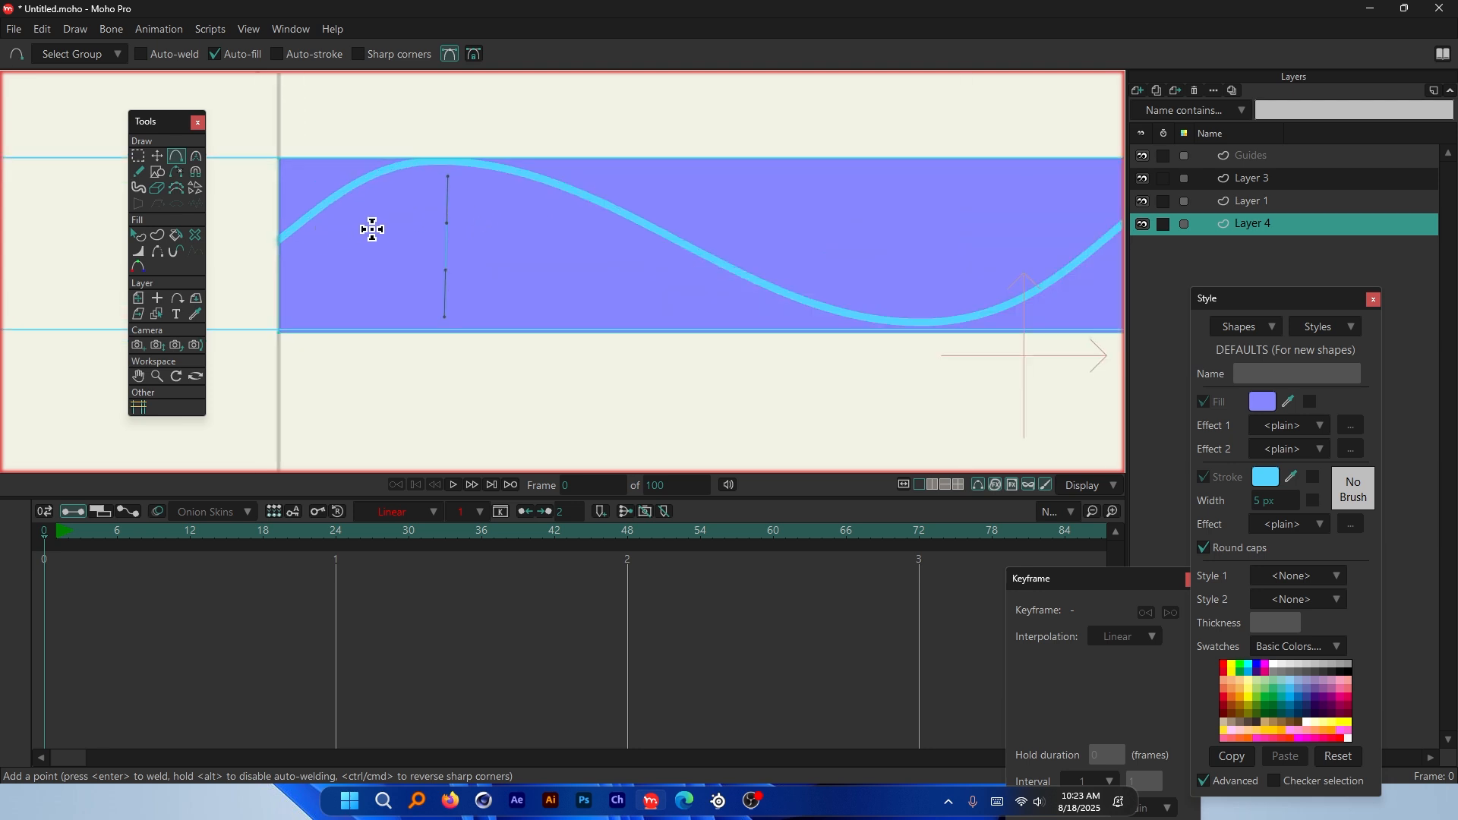
{"action": "scroll", "coordinate": [425, 213], "scroll_direction": "down", "scroll_amount": 3}
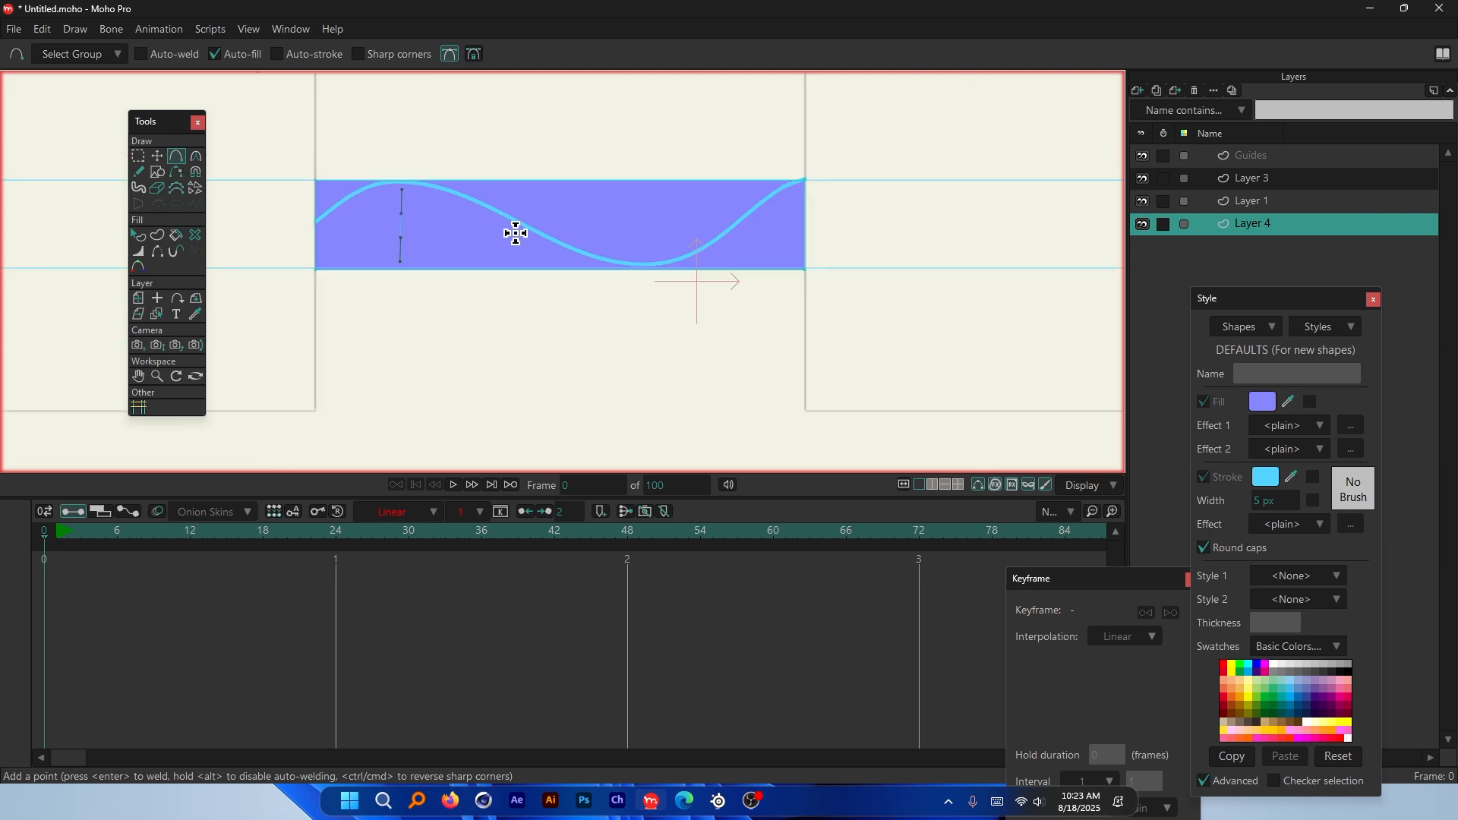
{"action": "scroll", "coordinate": [509, 220], "scroll_direction": "up", "scroll_amount": 2}
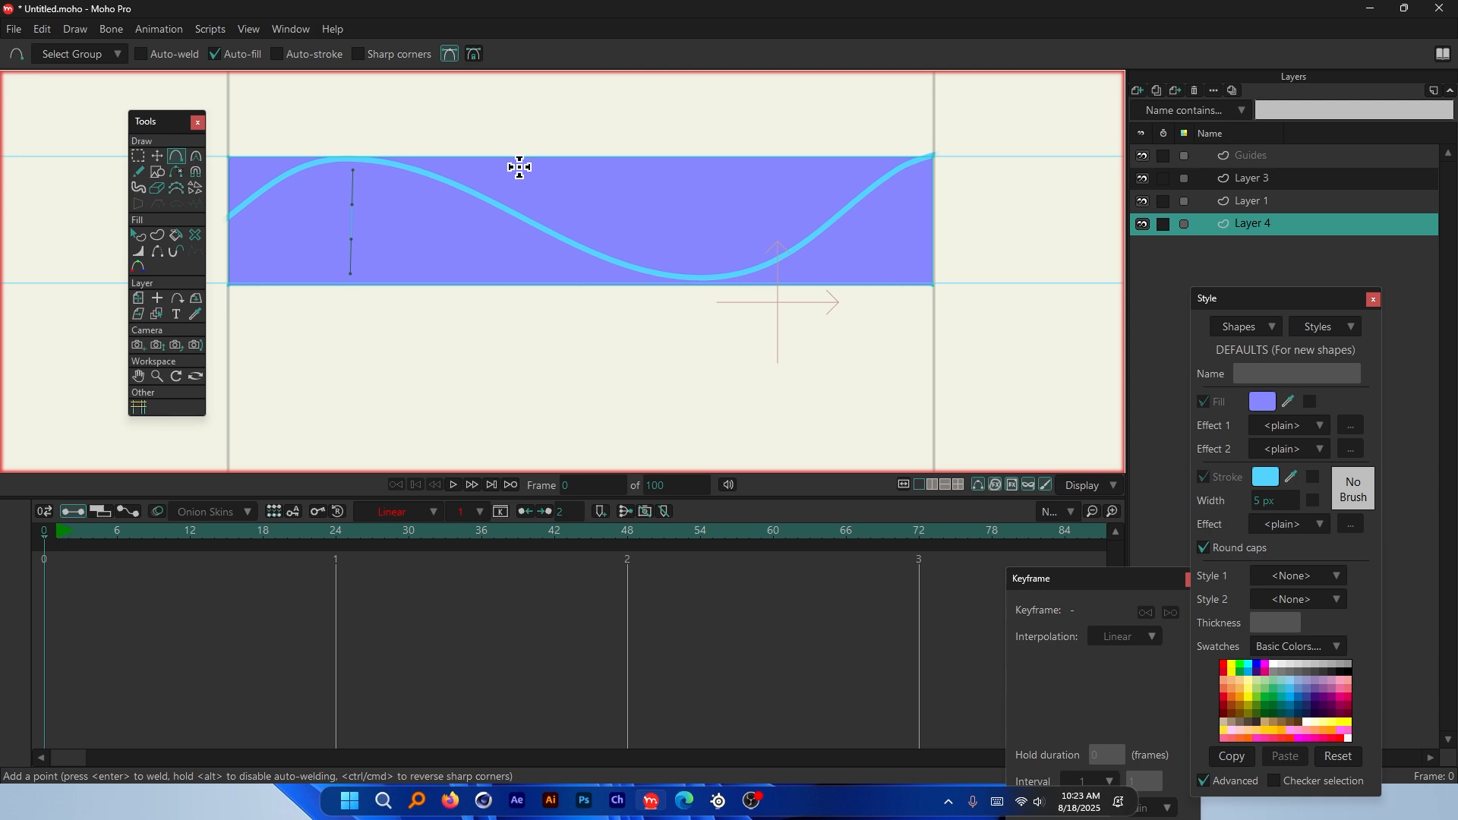
{"action": "left_click_drag", "start_coordinate": [517, 166], "coordinate": [516, 274]}
{"action": "scroll", "coordinate": [748, 250], "scroll_direction": "up", "scroll_amount": 1}
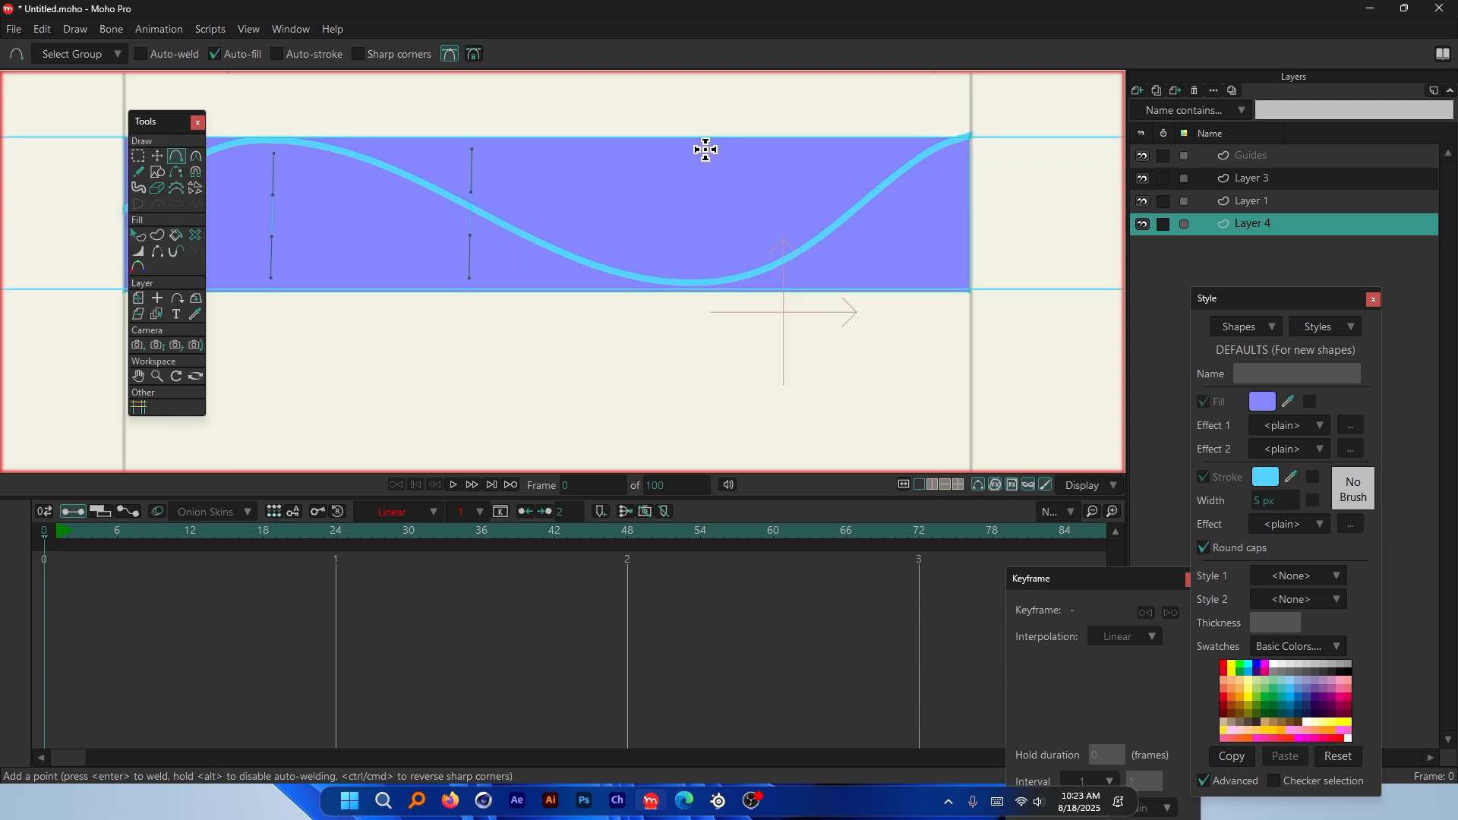
{"action": "left_click_drag", "start_coordinate": [706, 150], "coordinate": [705, 281]}
{"action": "scroll", "coordinate": [911, 182], "scroll_direction": "down", "scroll_amount": 2}
{"action": "scroll", "coordinate": [377, 179], "scroll_direction": "up", "scroll_amount": 3}
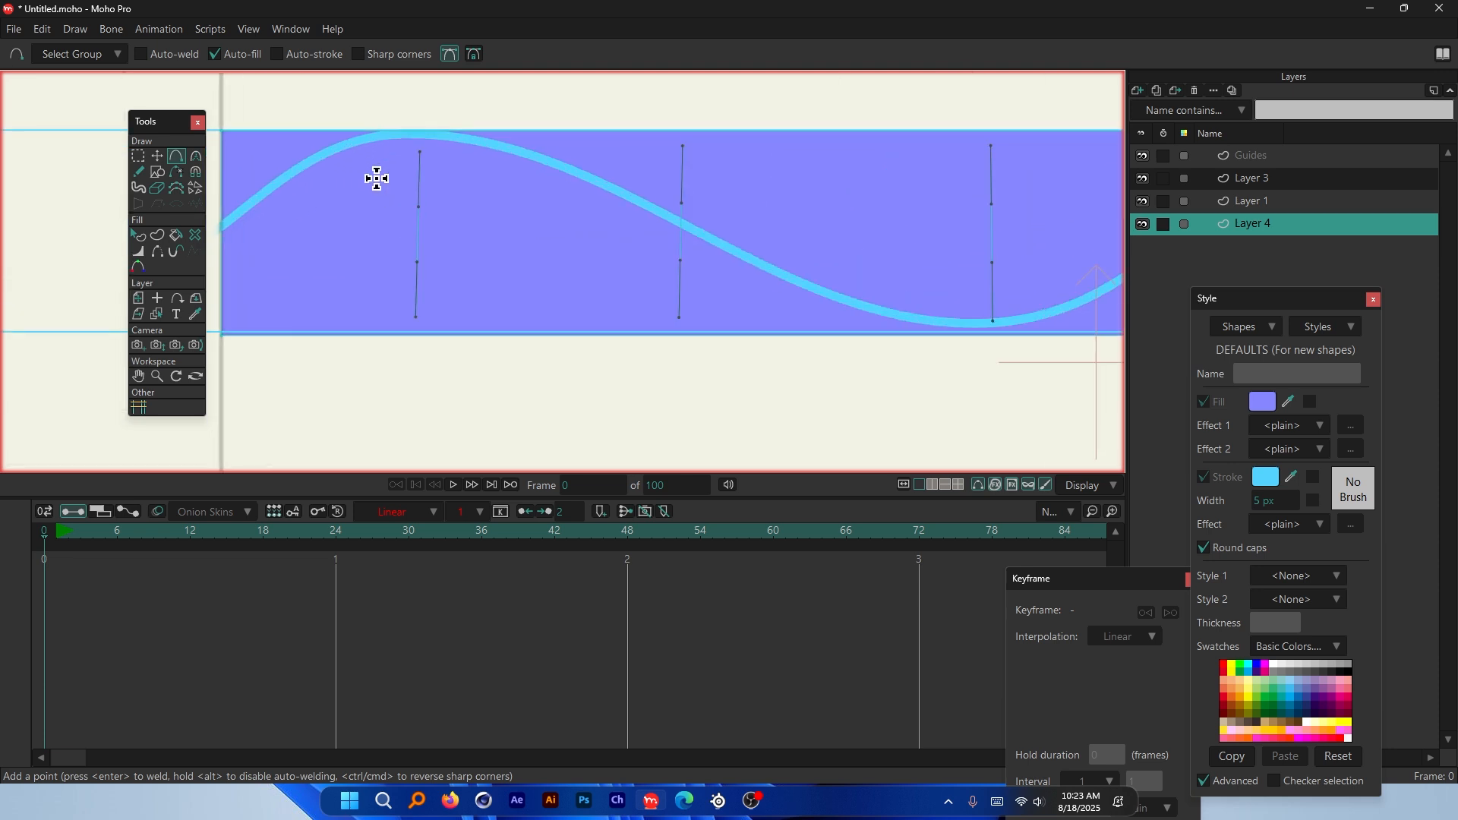
Step: Turn on Auto-weld and weld the crest line's upper point to the rectangle's top edge
{"action": "left_click", "coordinate": [162, 156]}
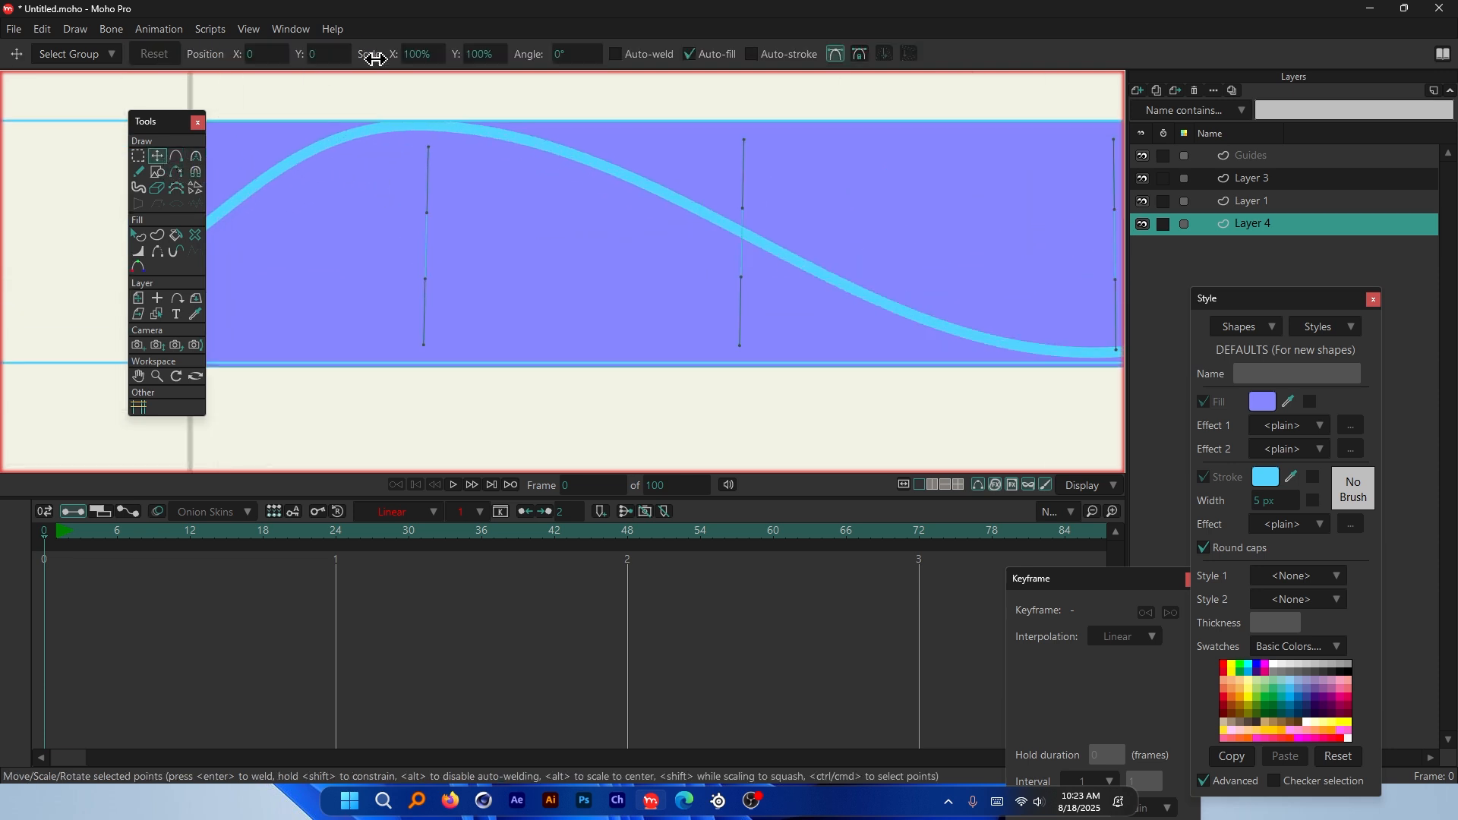
{"action": "left_click", "coordinate": [429, 150]}
{"action": "scroll", "coordinate": [426, 91], "scroll_direction": "up", "scroll_amount": 5}
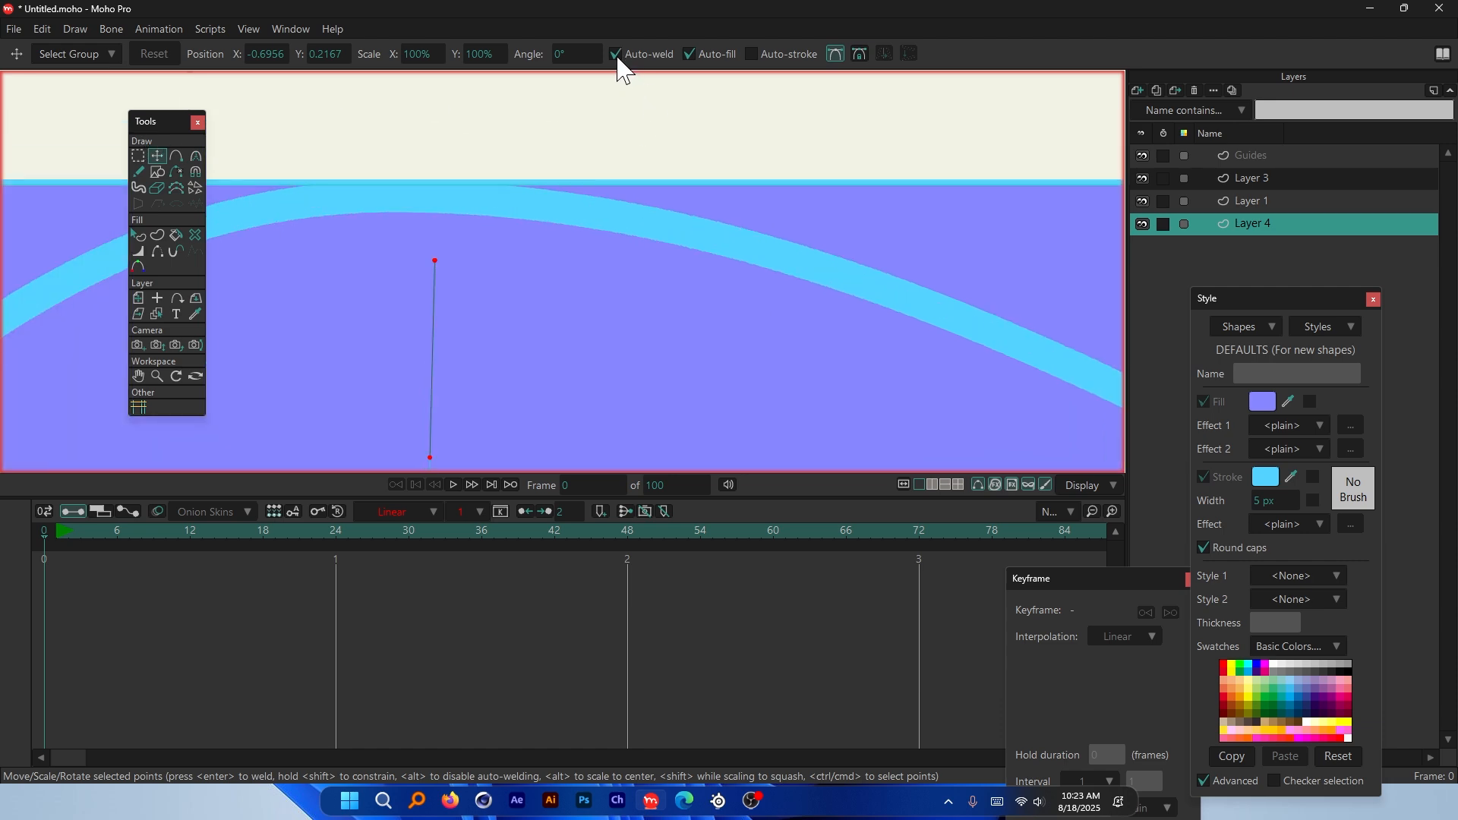
{"action": "left_click_drag", "start_coordinate": [436, 262], "coordinate": [435, 186]}
{"action": "scroll", "coordinate": [444, 187], "scroll_direction": "down", "scroll_amount": 5}
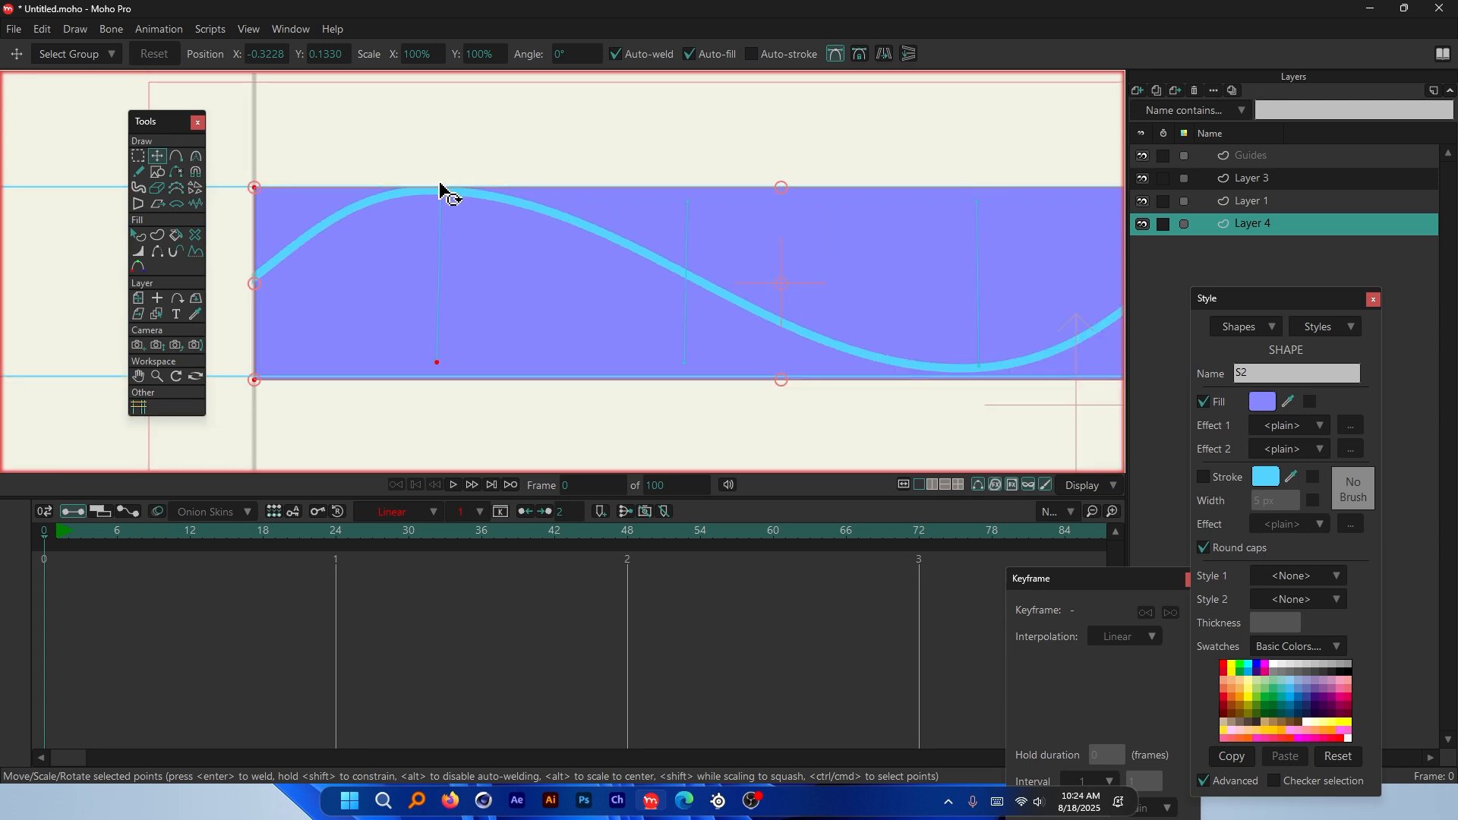
Step: Try pulling the crest line's welded upper point down off the guide, and undo the move
{"action": "scroll", "coordinate": [441, 190], "scroll_direction": "up", "scroll_amount": 3}
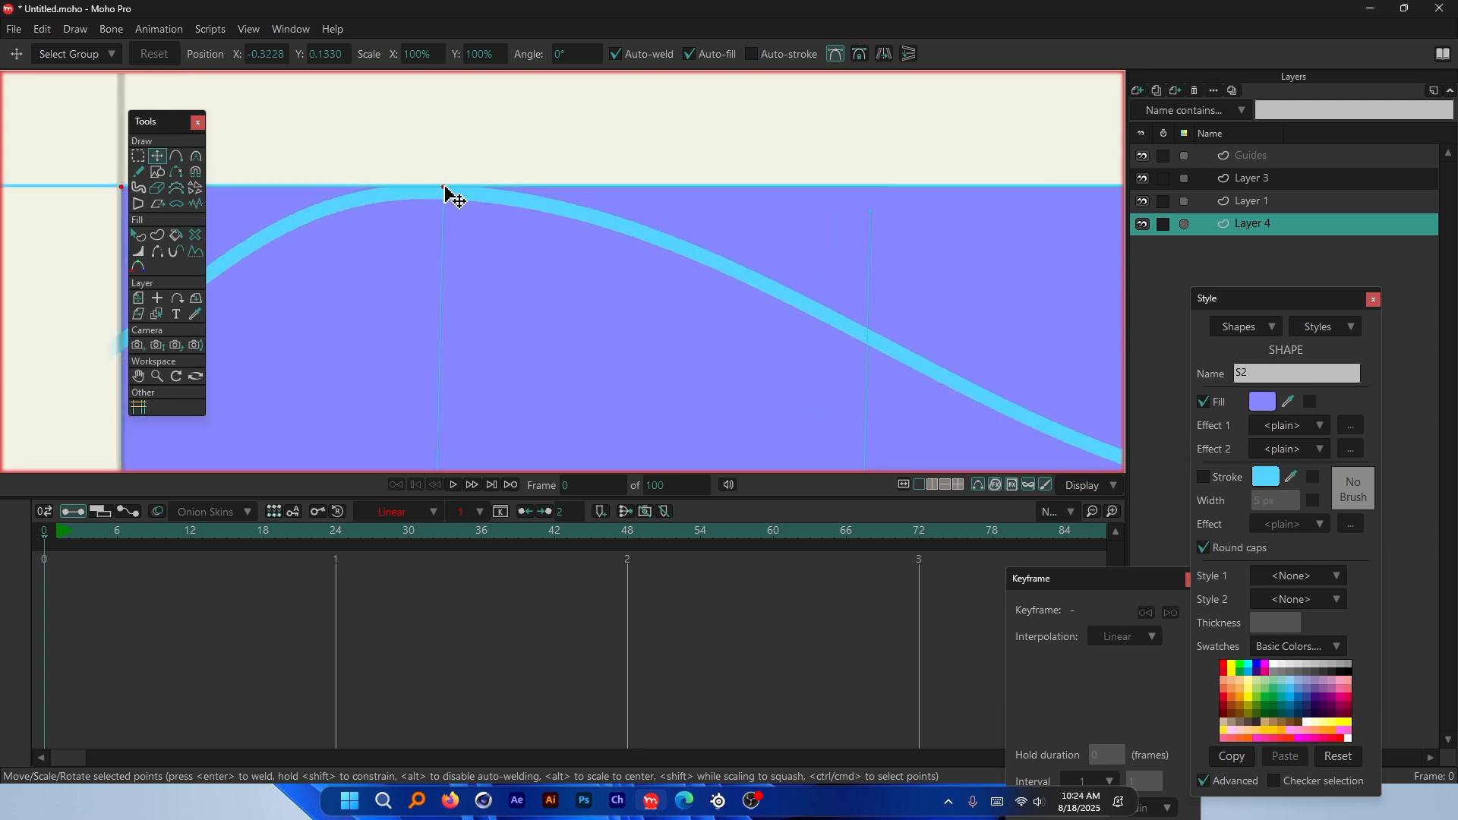
{"action": "left_click_drag", "start_coordinate": [444, 187], "coordinate": [429, 271]}
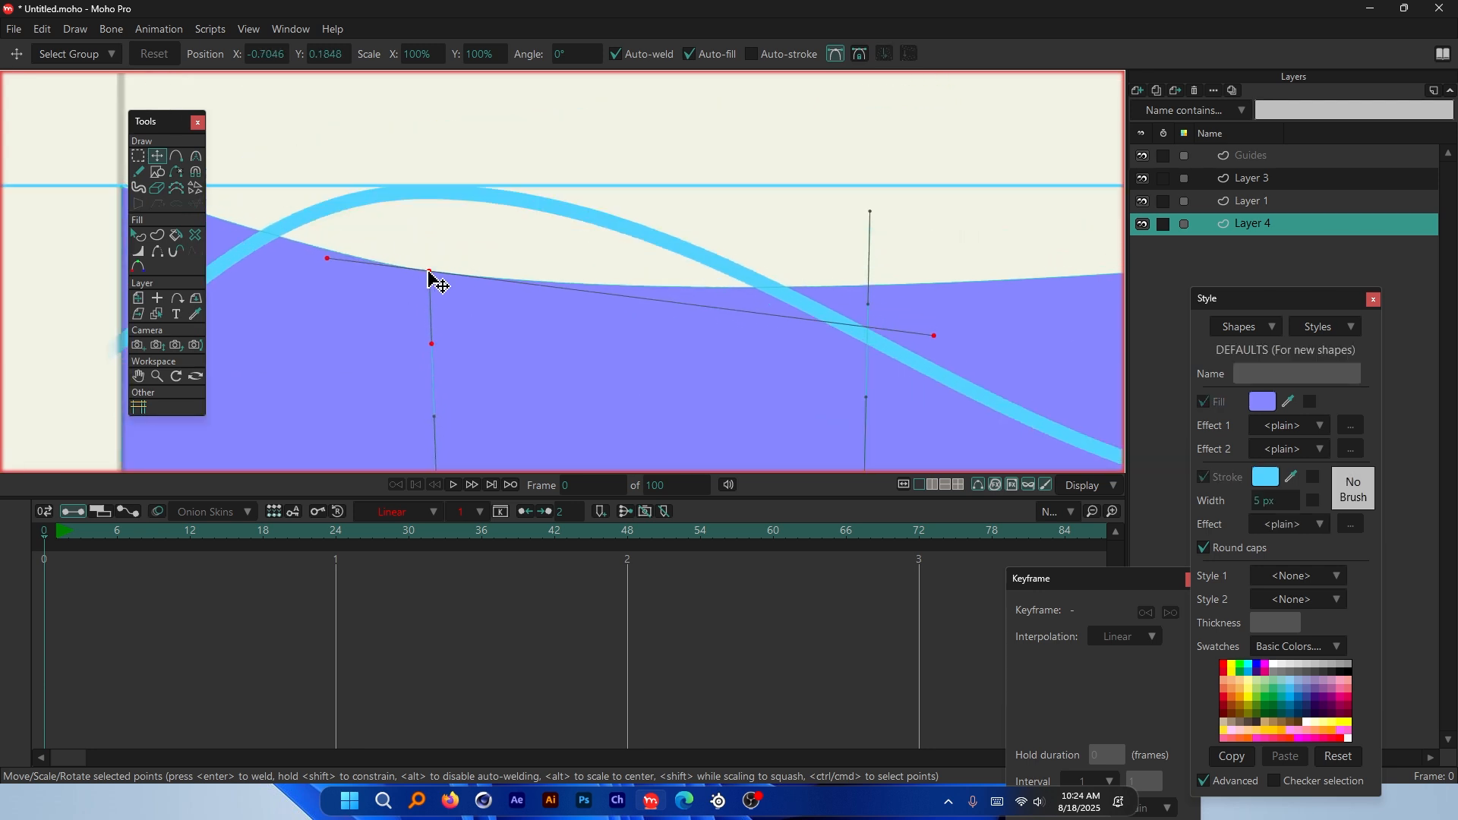
{"action": "key", "text": "ctrl+z"}
Step: Weld the crest line's lower point and the midpoint line's ends to the rectangle's edges
{"action": "scroll", "coordinate": [468, 199], "scroll_direction": "down", "scroll_amount": 5}
{"action": "scroll", "coordinate": [442, 329], "scroll_direction": "up", "scroll_amount": 4}
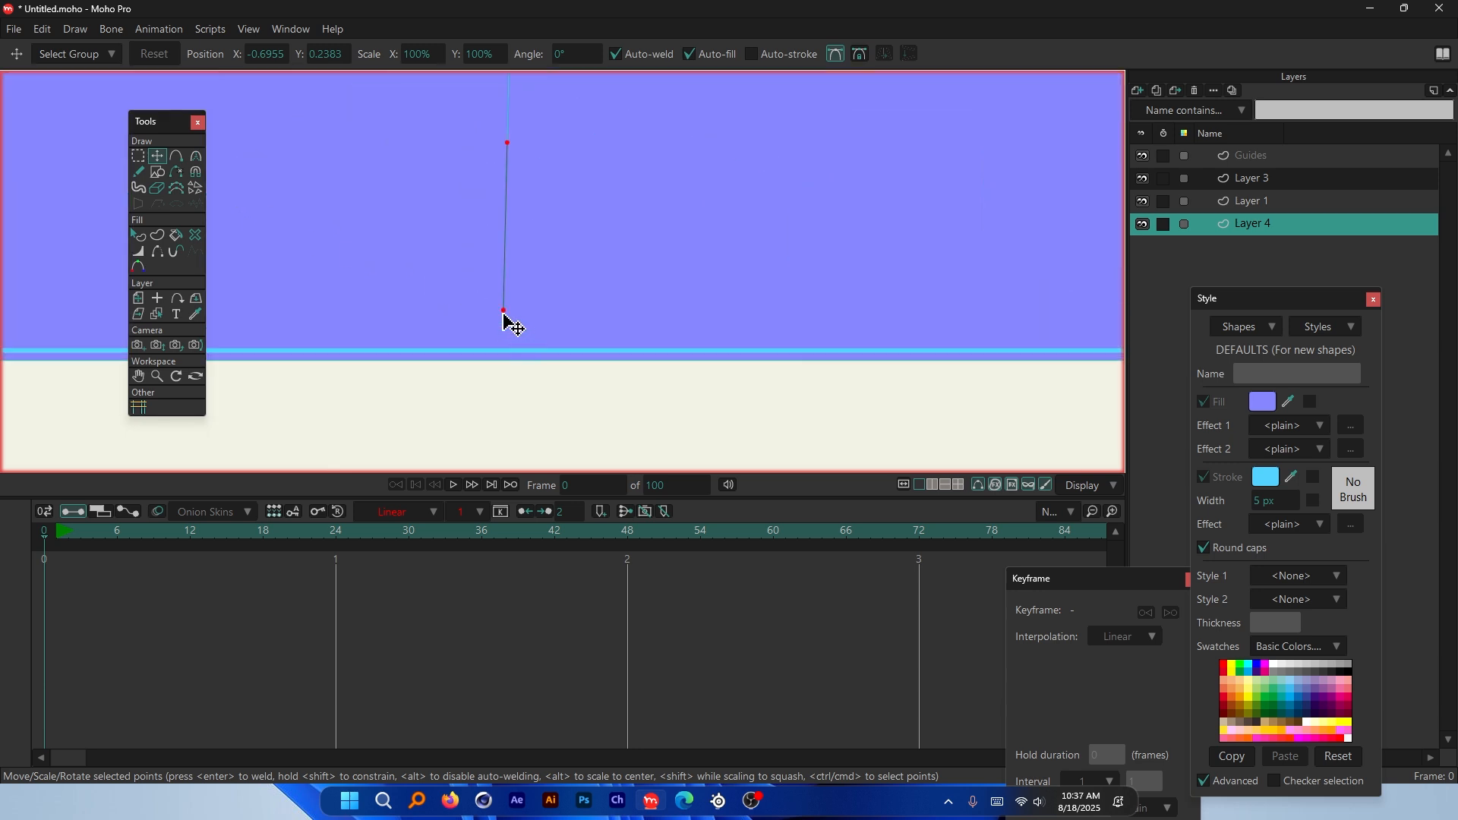
{"action": "mouse_move", "coordinate": [503, 314]}
{"action": "left_mouse_down"}
{"action": "mouse_move", "coordinate": [513, 339]}
{"action": "mouse_move", "coordinate": [511, 303]}
{"action": "mouse_move", "coordinate": [514, 363]}
{"action": "mouse_move", "coordinate": [456, 357]}
{"action": "mouse_move", "coordinate": [648, 228]}
{"action": "mouse_move", "coordinate": [632, 288]}
{"action": "mouse_move", "coordinate": [623, 242]}
{"action": "mouse_move", "coordinate": [589, 231]}
{"action": "mouse_move", "coordinate": [590, 195]}
{"action": "mouse_move", "coordinate": [600, 372]}
{"action": "left_mouse_up"}
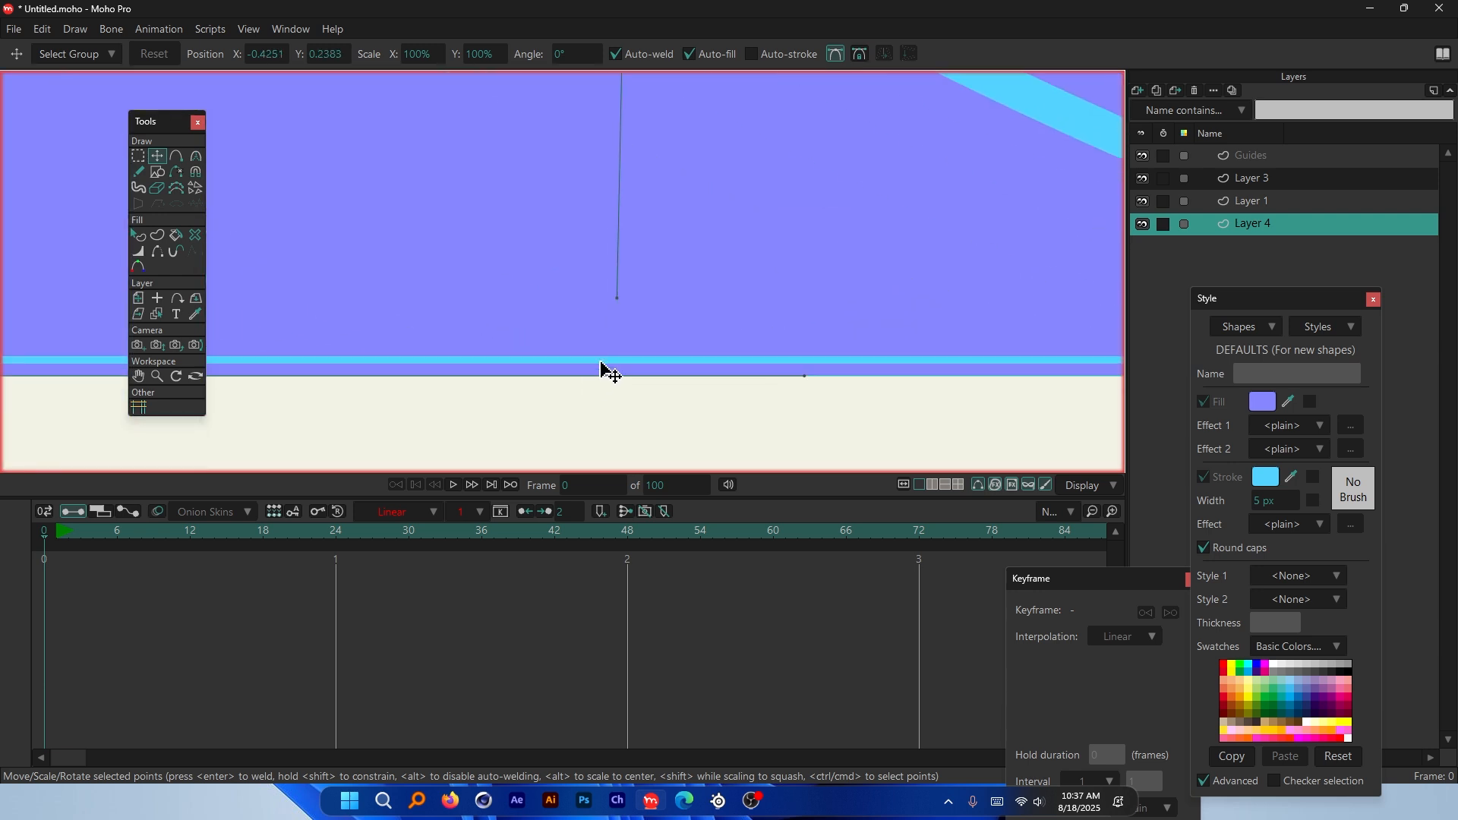
{"action": "left_click", "coordinate": [616, 301]}
{"action": "left_click_drag", "start_coordinate": [618, 300], "coordinate": [621, 375]}
Step: Weld the trough line's upper and lower points to the rectangle's top and bottom edges
{"action": "scroll", "coordinate": [606, 372], "scroll_direction": "down", "scroll_amount": 5}
{"action": "scroll", "coordinate": [918, 182], "scroll_direction": "up", "scroll_amount": 5}
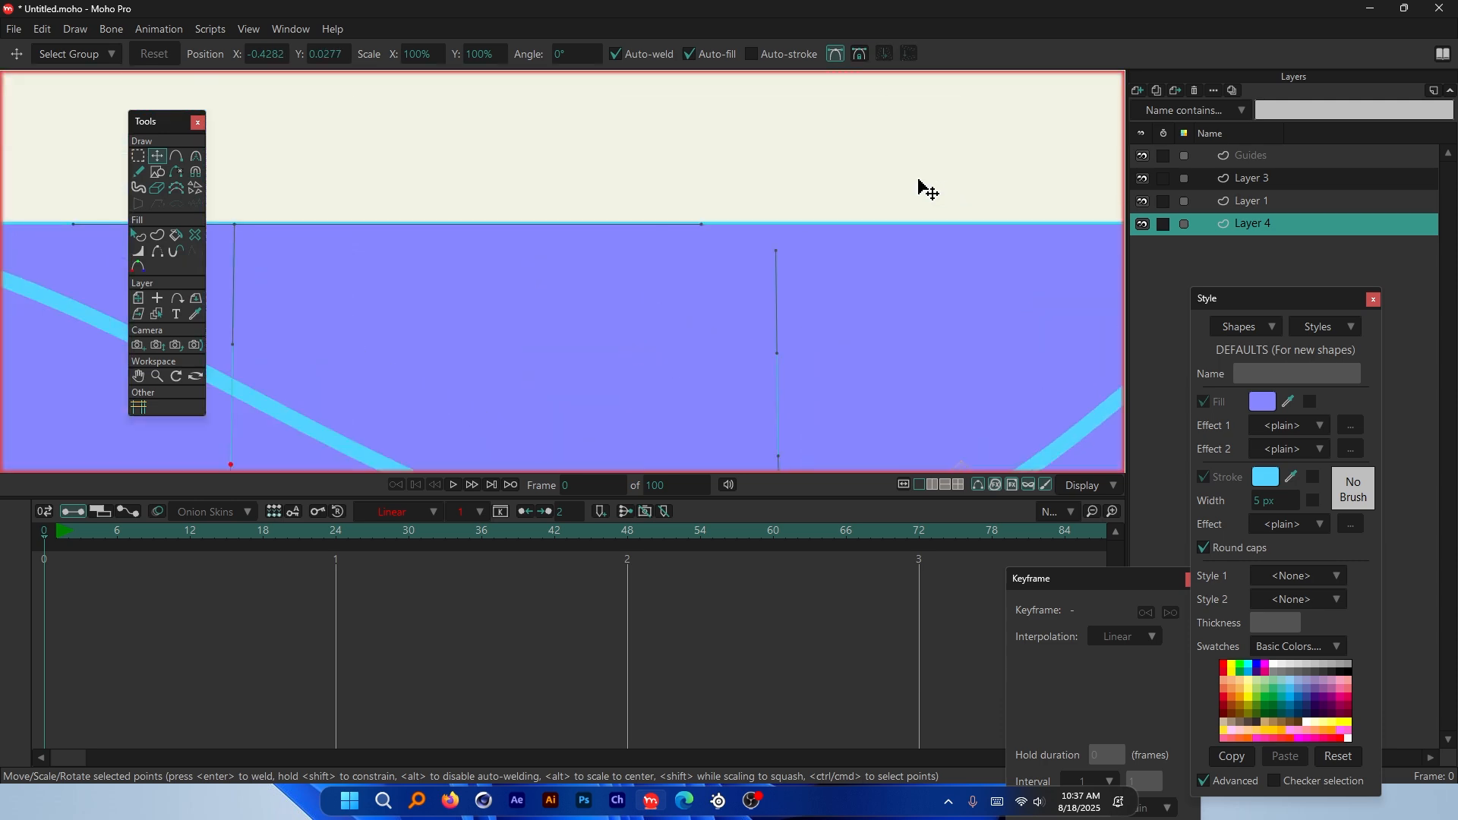
{"action": "mouse_move", "coordinate": [691, 299]}
{"action": "left_mouse_down"}
{"action": "mouse_move", "coordinate": [699, 270]}
{"action": "mouse_move", "coordinate": [682, 282]}
{"action": "left_mouse_up"}
{"action": "scroll", "coordinate": [709, 312], "scroll_direction": "down", "scroll_amount": 5}
{"action": "scroll", "coordinate": [692, 319], "scroll_direction": "up", "scroll_amount": 5}
{"action": "scroll", "coordinate": [694, 335], "scroll_direction": "down", "scroll_amount": 5}
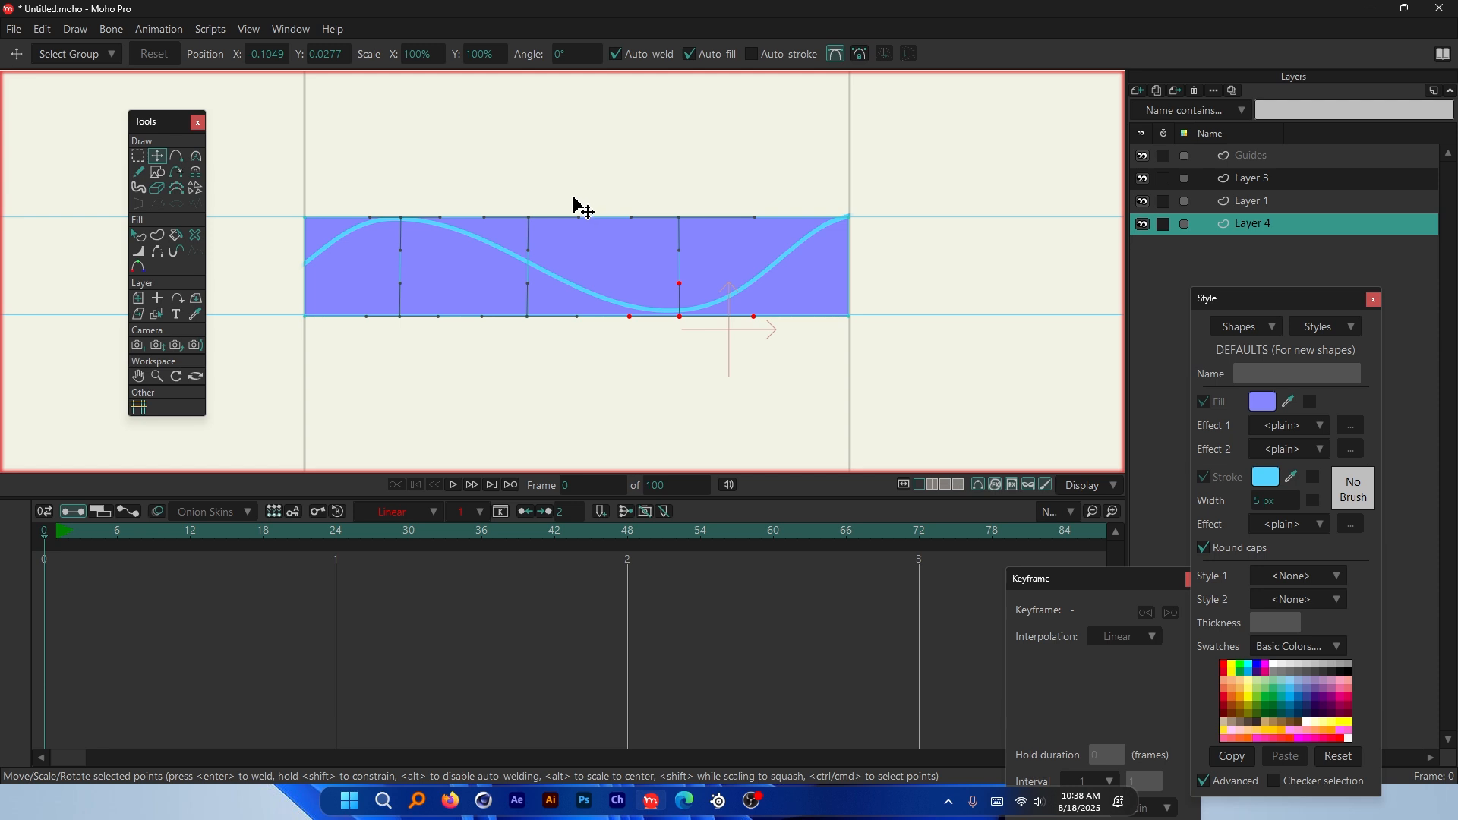
Step: Hide the Guides, Layer 3 and Layer 1 layers so that only Layer 4's segmented rectangle is displayed
{"action": "left_click_drag", "start_coordinate": [1141, 200], "coordinate": [1141, 155]}
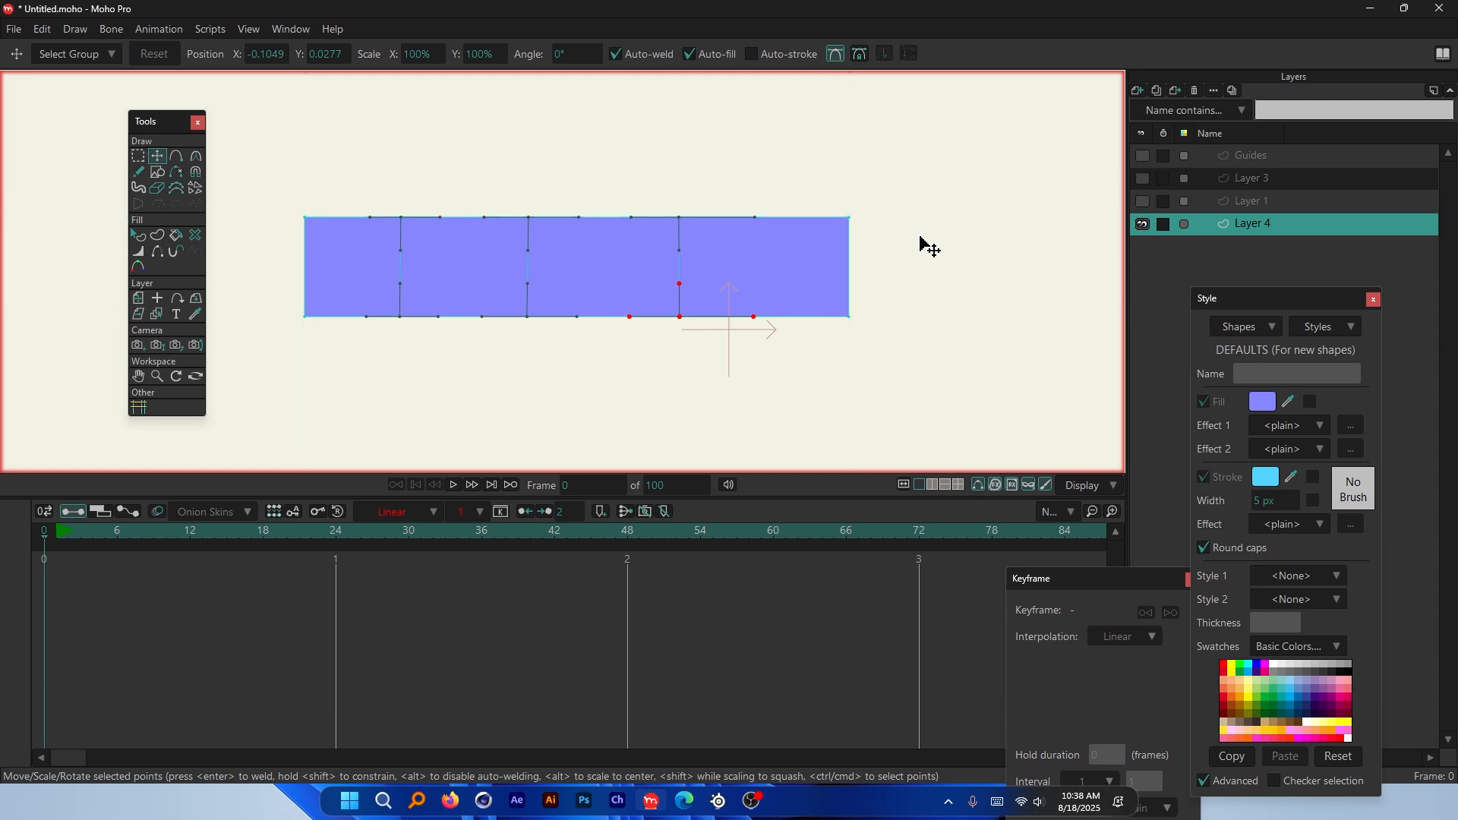
{"action": "scroll", "coordinate": [713, 153], "scroll_direction": "down", "scroll_amount": 5}
{"action": "scroll", "coordinate": [665, 185], "scroll_direction": "up", "scroll_amount": 4}
{"action": "scroll", "coordinate": [563, 172], "scroll_direction": "up", "scroll_amount": 1}
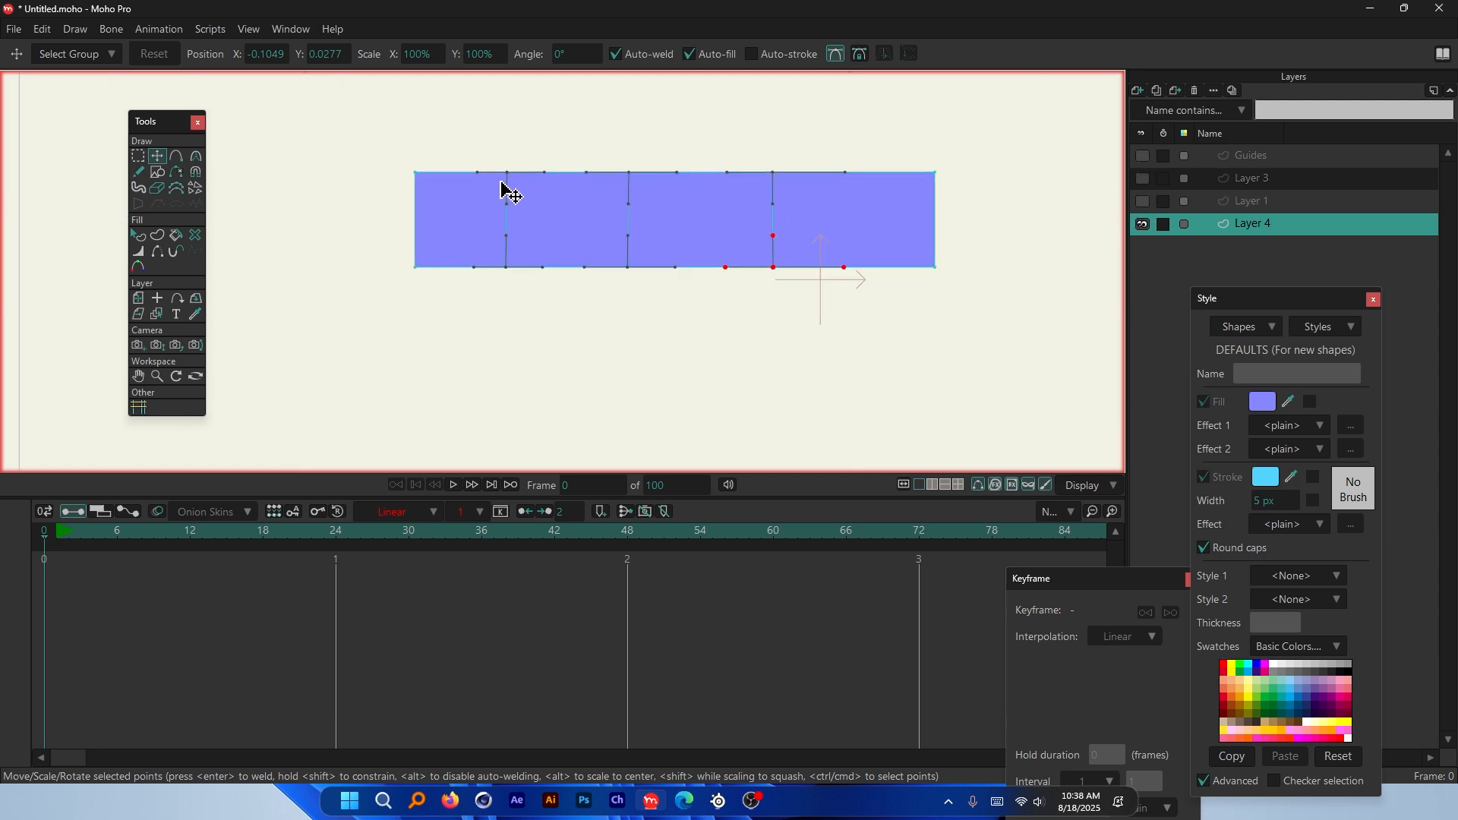
{"action": "scroll", "coordinate": [626, 217], "scroll_direction": "up", "scroll_amount": 1}
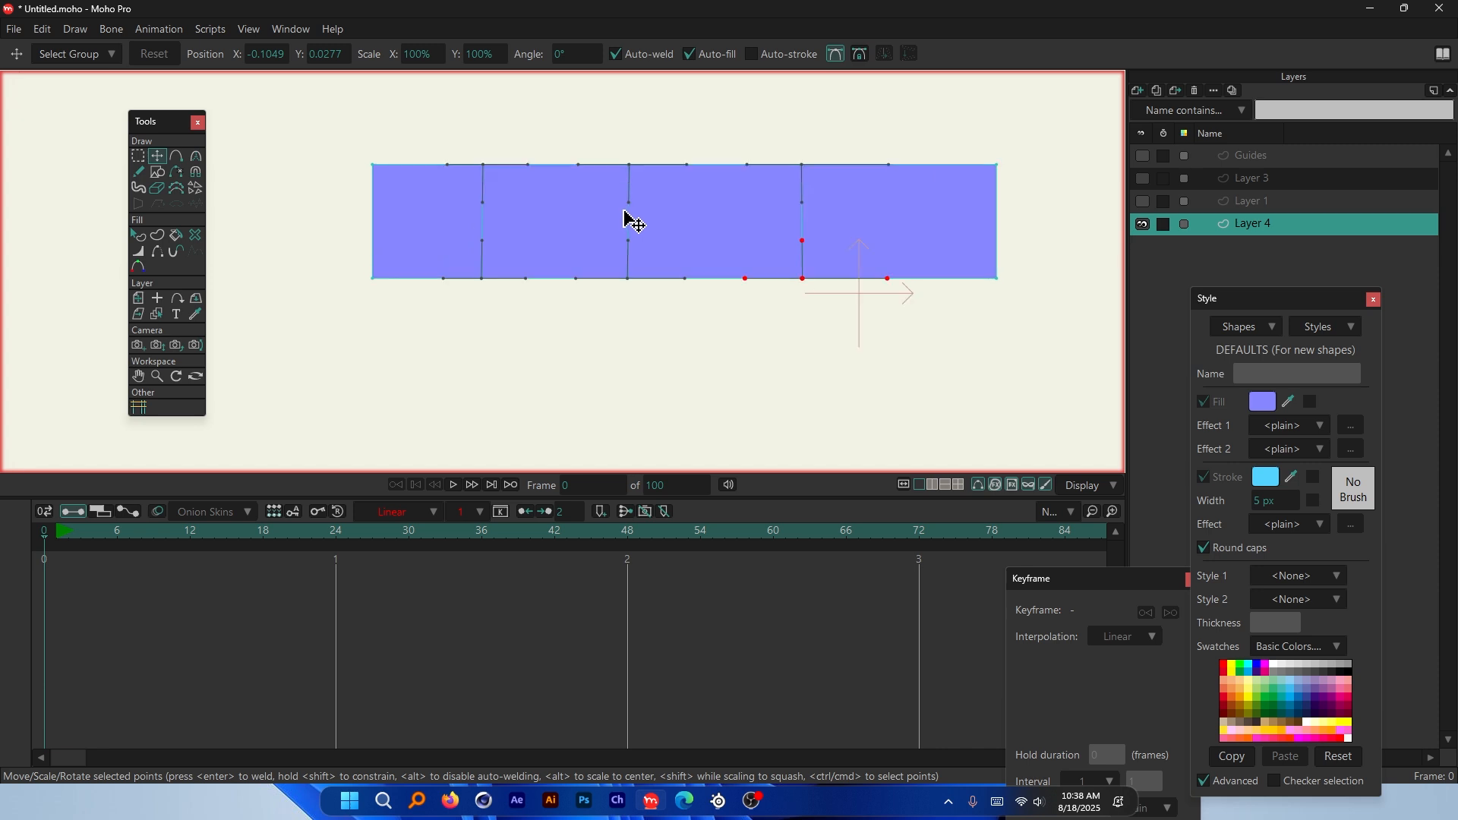
Step: Try moving the rectangle's midpoint line down past the crest line to examine how the single fill overlaps, and undo it
{"action": "left_click", "coordinate": [626, 221]}
{"action": "scroll", "coordinate": [716, 192], "scroll_direction": "down", "scroll_amount": 1}
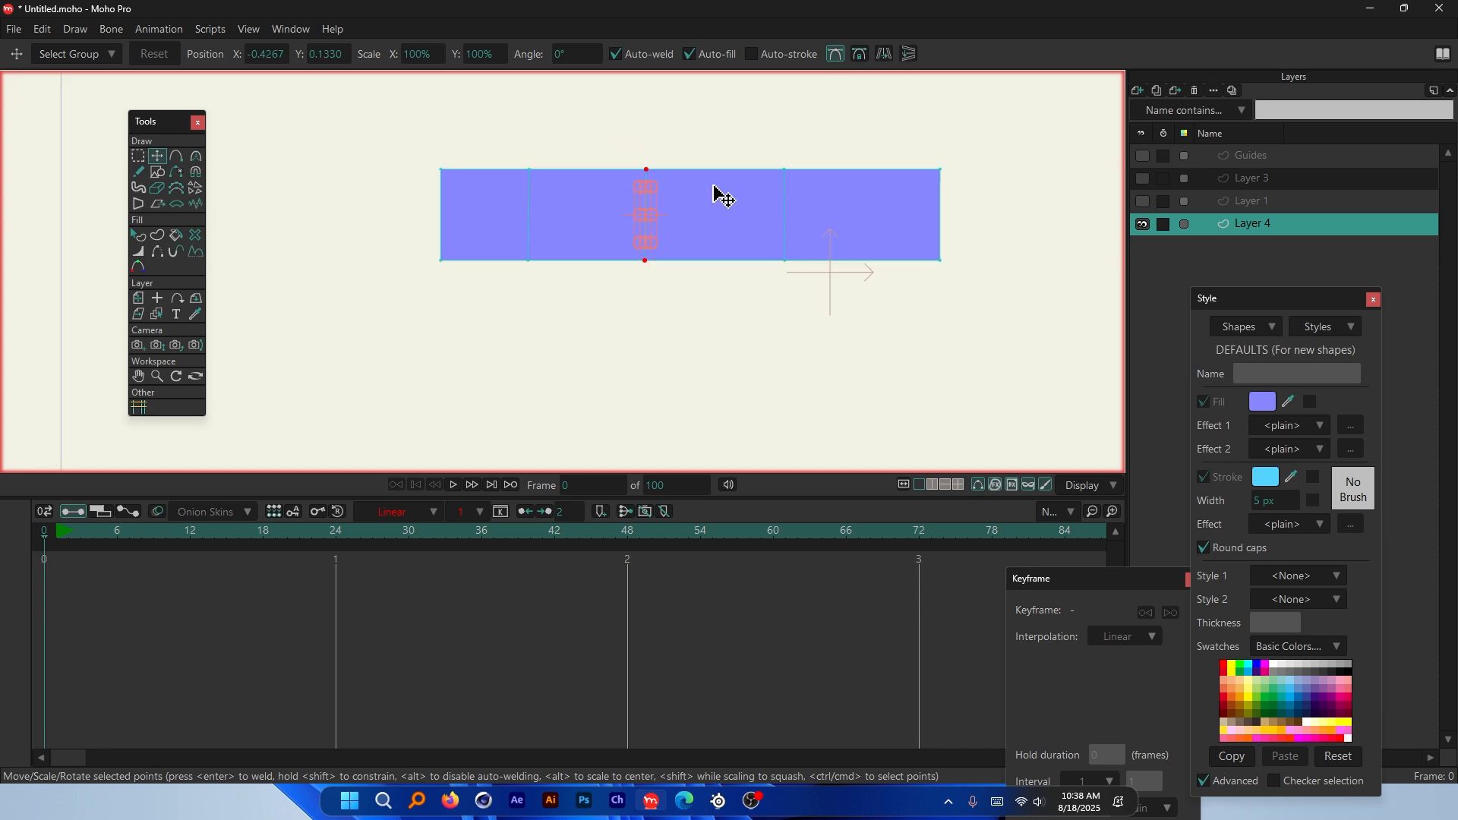
{"action": "left_click_drag", "start_coordinate": [706, 144], "coordinate": [495, 286]}
{"action": "scroll", "coordinate": [521, 317], "scroll_direction": "up", "scroll_amount": 1}
{"action": "scroll", "coordinate": [538, 314], "scroll_direction": "up", "scroll_amount": 1}
{"action": "scroll", "coordinate": [573, 299], "scroll_direction": "down", "scroll_amount": 2}
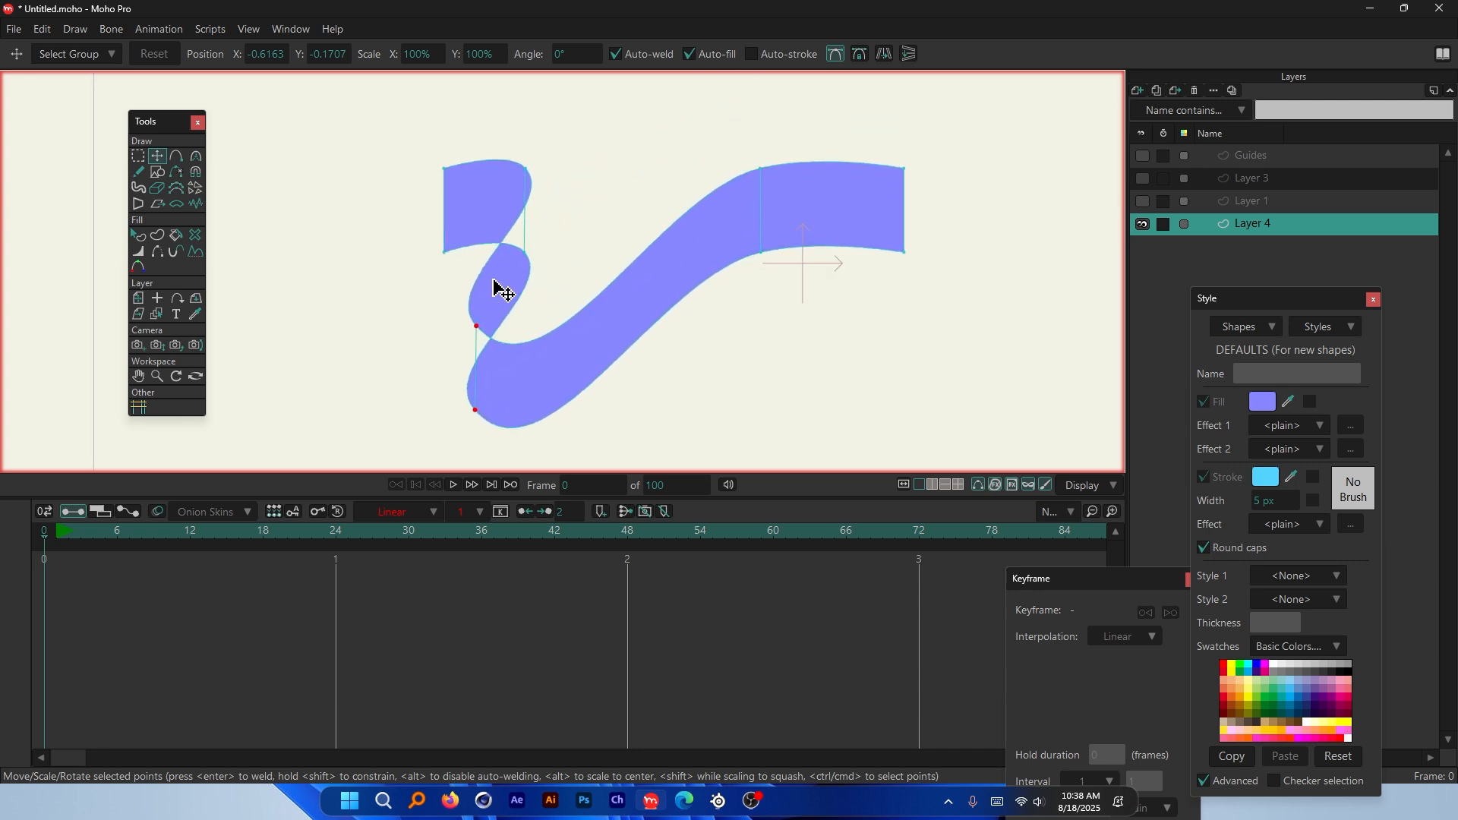
{"action": "scroll", "coordinate": [551, 228], "scroll_direction": "up", "scroll_amount": 2}
{"action": "scroll", "coordinate": [547, 309], "scroll_direction": "up", "scroll_amount": 2}
{"action": "scroll", "coordinate": [521, 218], "scroll_direction": "up", "scroll_amount": 2}
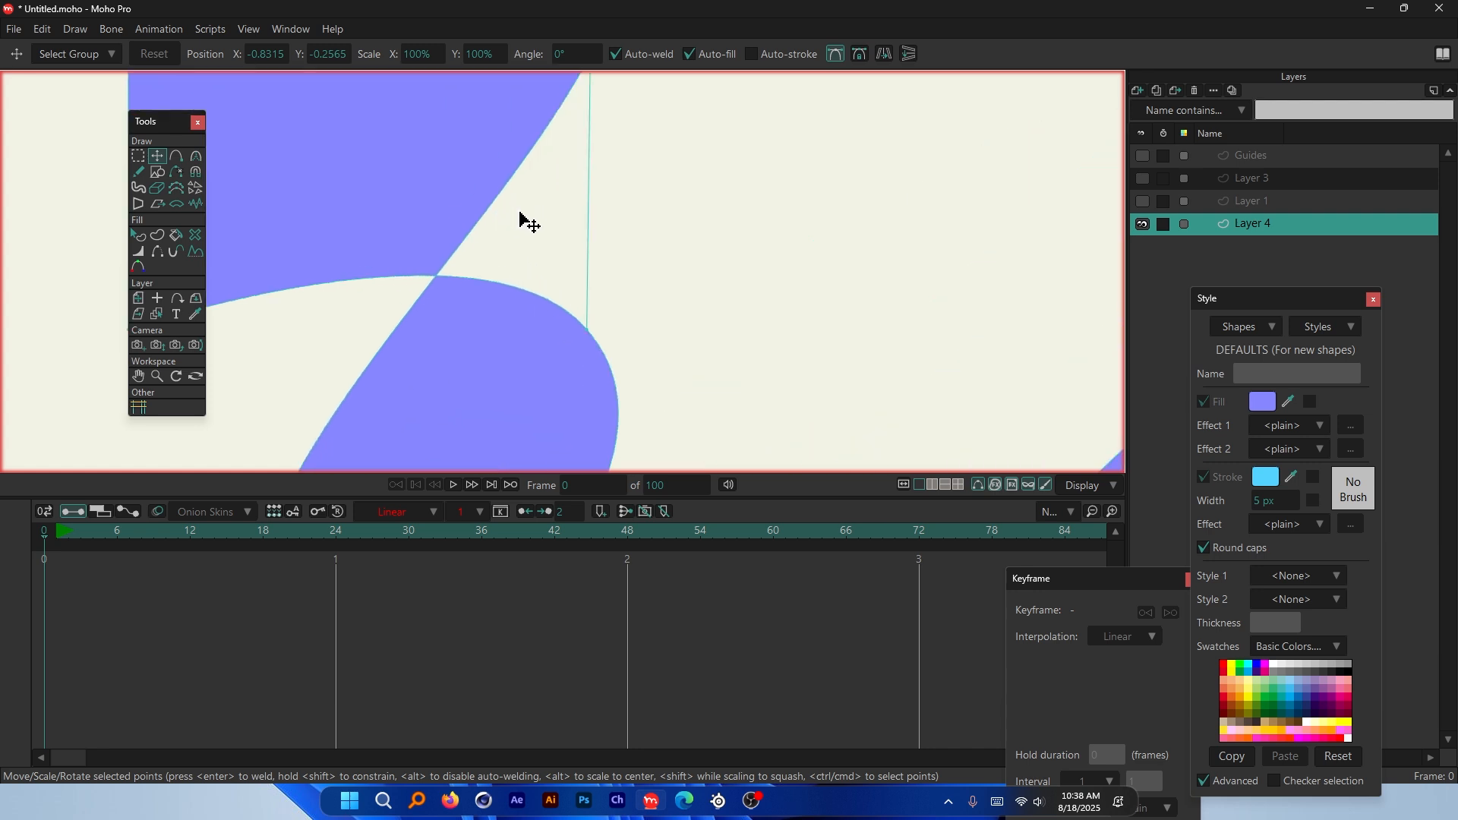
{"action": "scroll", "coordinate": [533, 215], "scroll_direction": "down", "scroll_amount": 4}
{"action": "key", "text": "ctrl+z"}
{"action": "key", "text": "ctrl+z"}
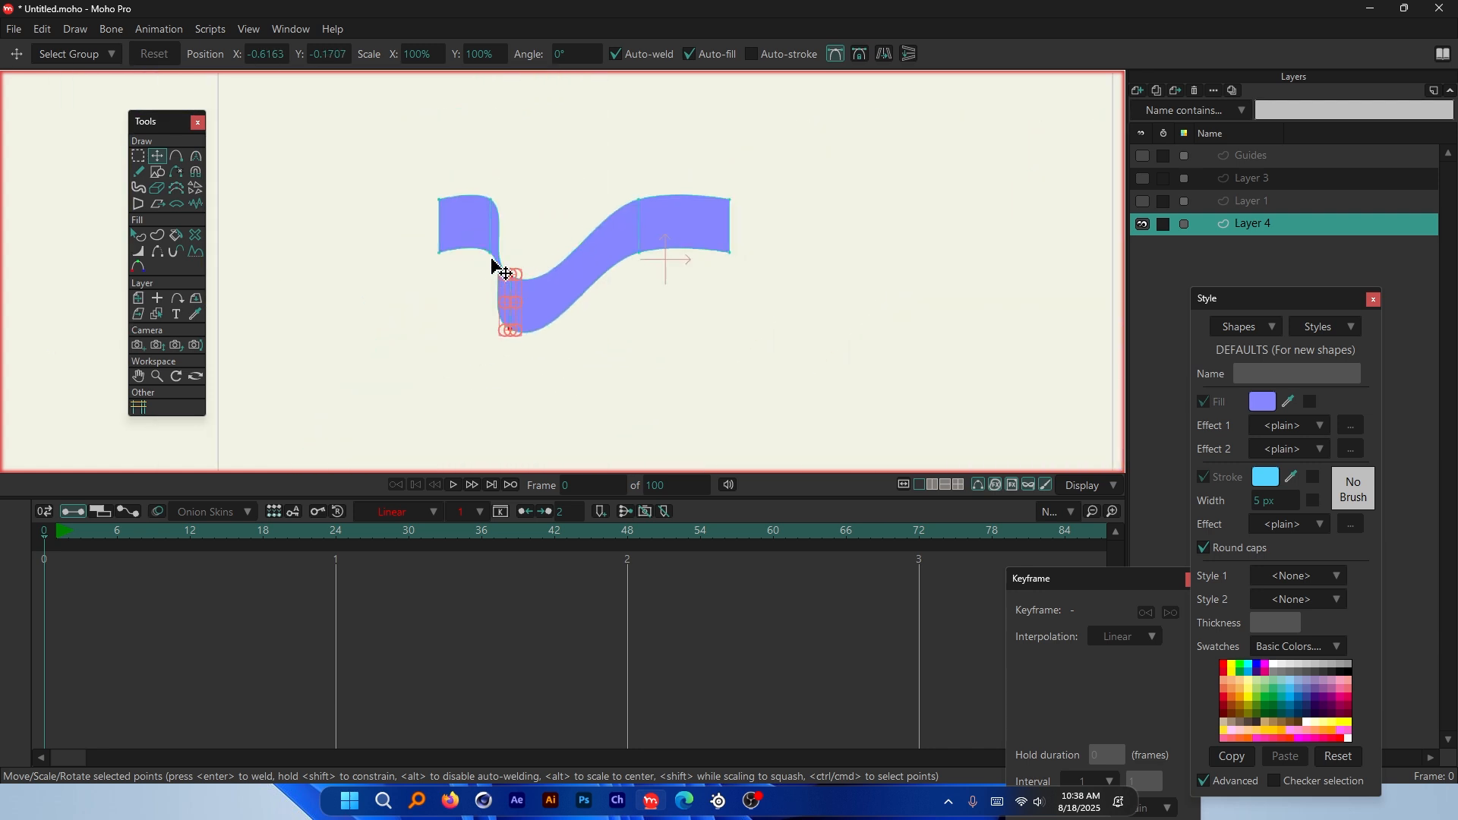
{"action": "scroll", "coordinate": [558, 199], "scroll_direction": "up", "scroll_amount": 1}
{"action": "scroll", "coordinate": [495, 220], "scroll_direction": "up", "scroll_amount": 1}
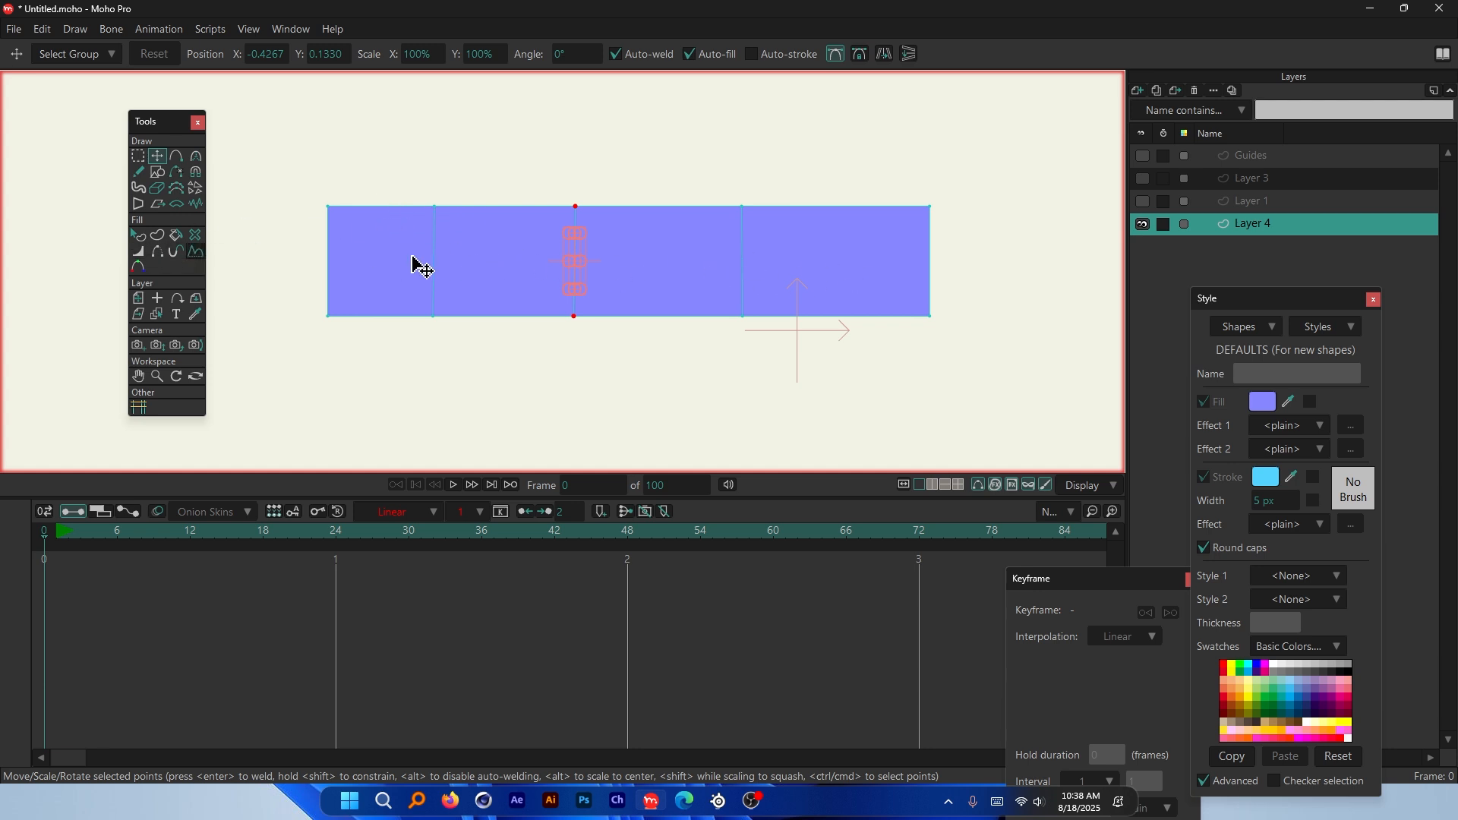
Step: Create a separate fill shape for each of the rectangle's four segments with Create Shape
{"action": "left_click", "coordinate": [156, 234]}
{"action": "left_click_drag", "start_coordinate": [297, 166], "coordinate": [449, 352]}
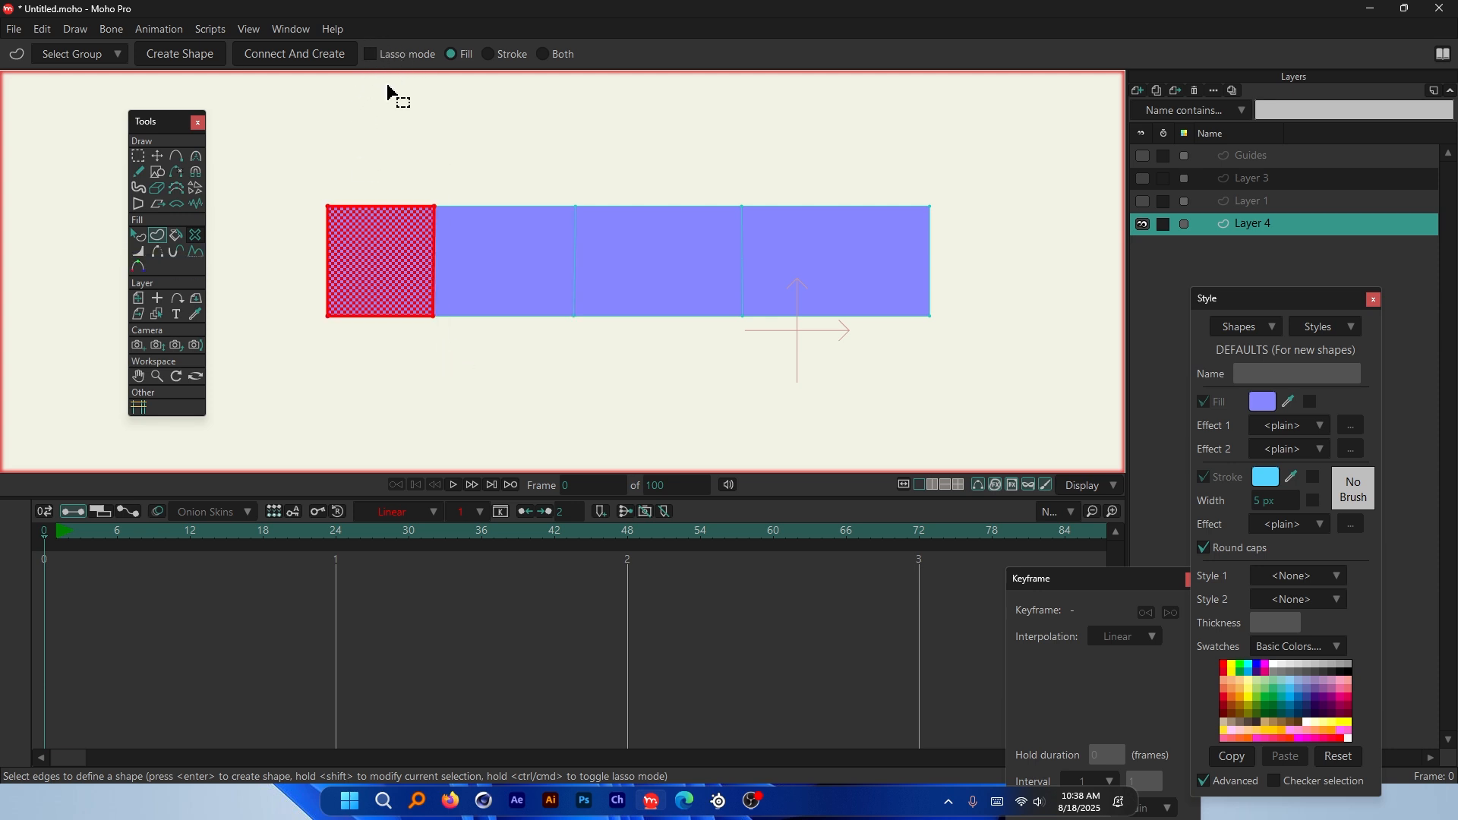
{"action": "left_click_drag", "start_coordinate": [281, 165], "coordinate": [453, 361]}
{"action": "left_click", "coordinate": [189, 58]}
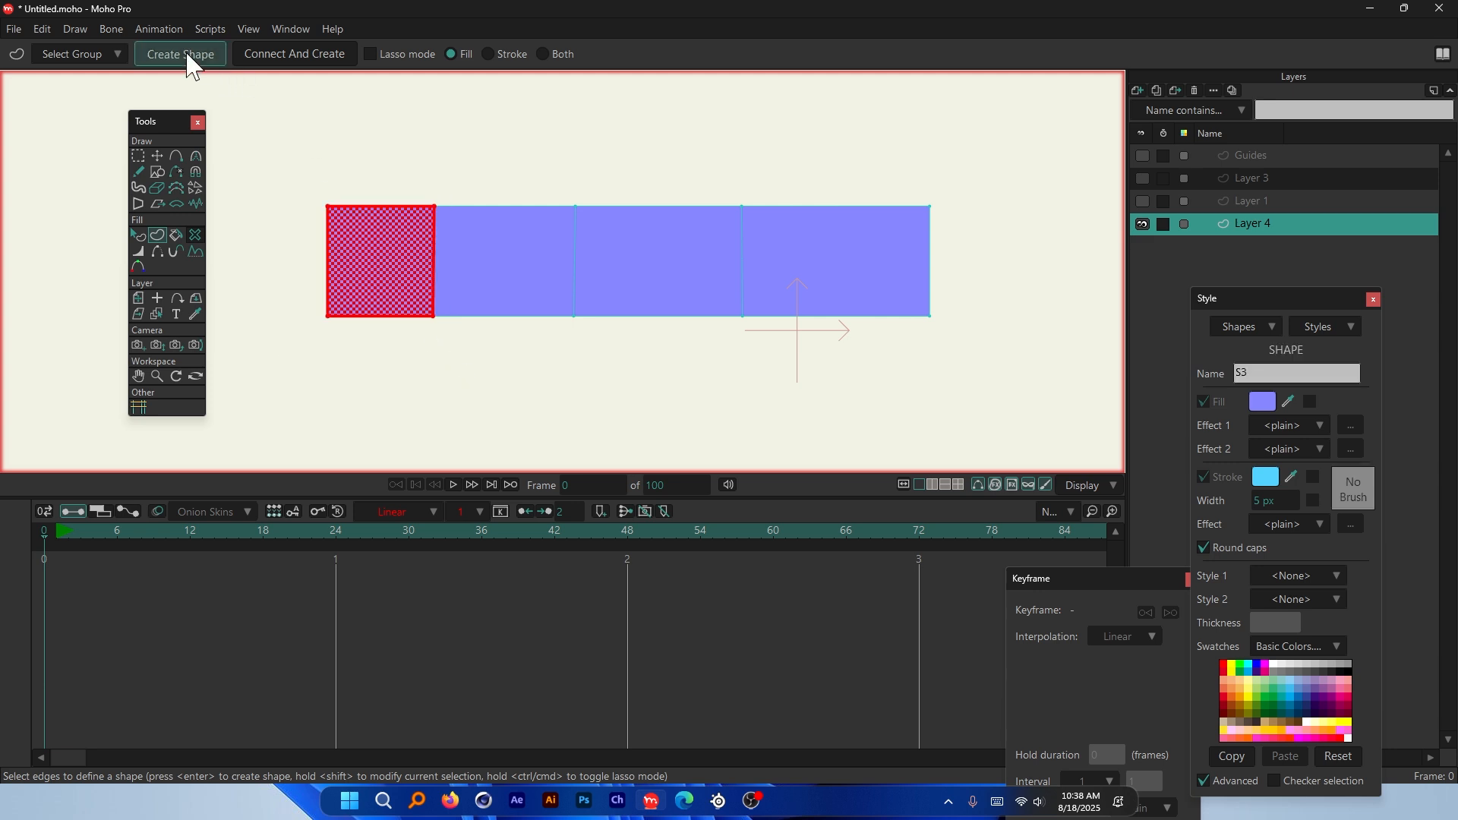
{"action": "left_click_drag", "start_coordinate": [414, 149], "coordinate": [611, 383]}
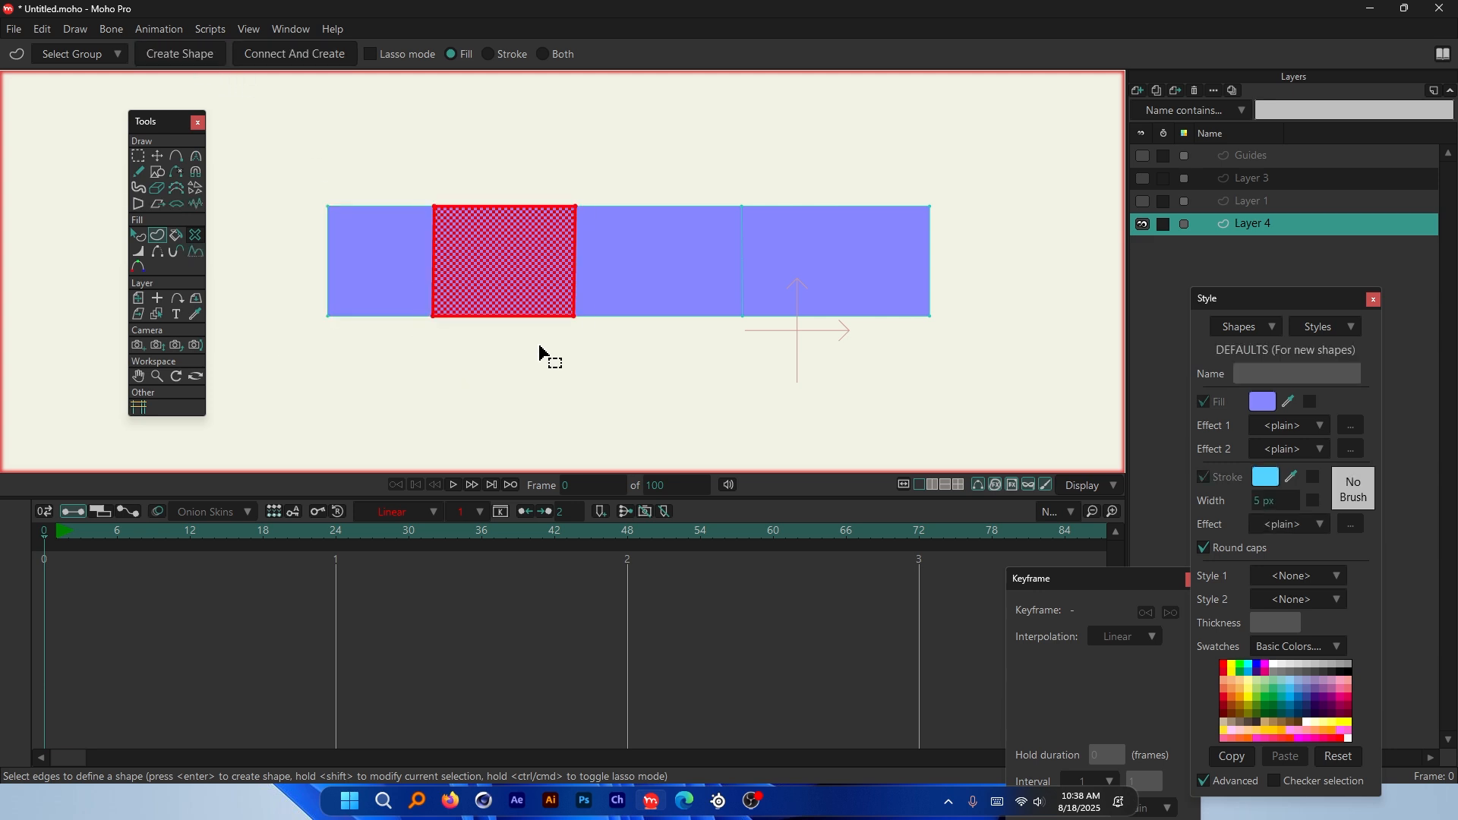
{"action": "left_click", "coordinate": [176, 56]}
{"action": "left_click_drag", "start_coordinate": [540, 137], "coordinate": [788, 387]}
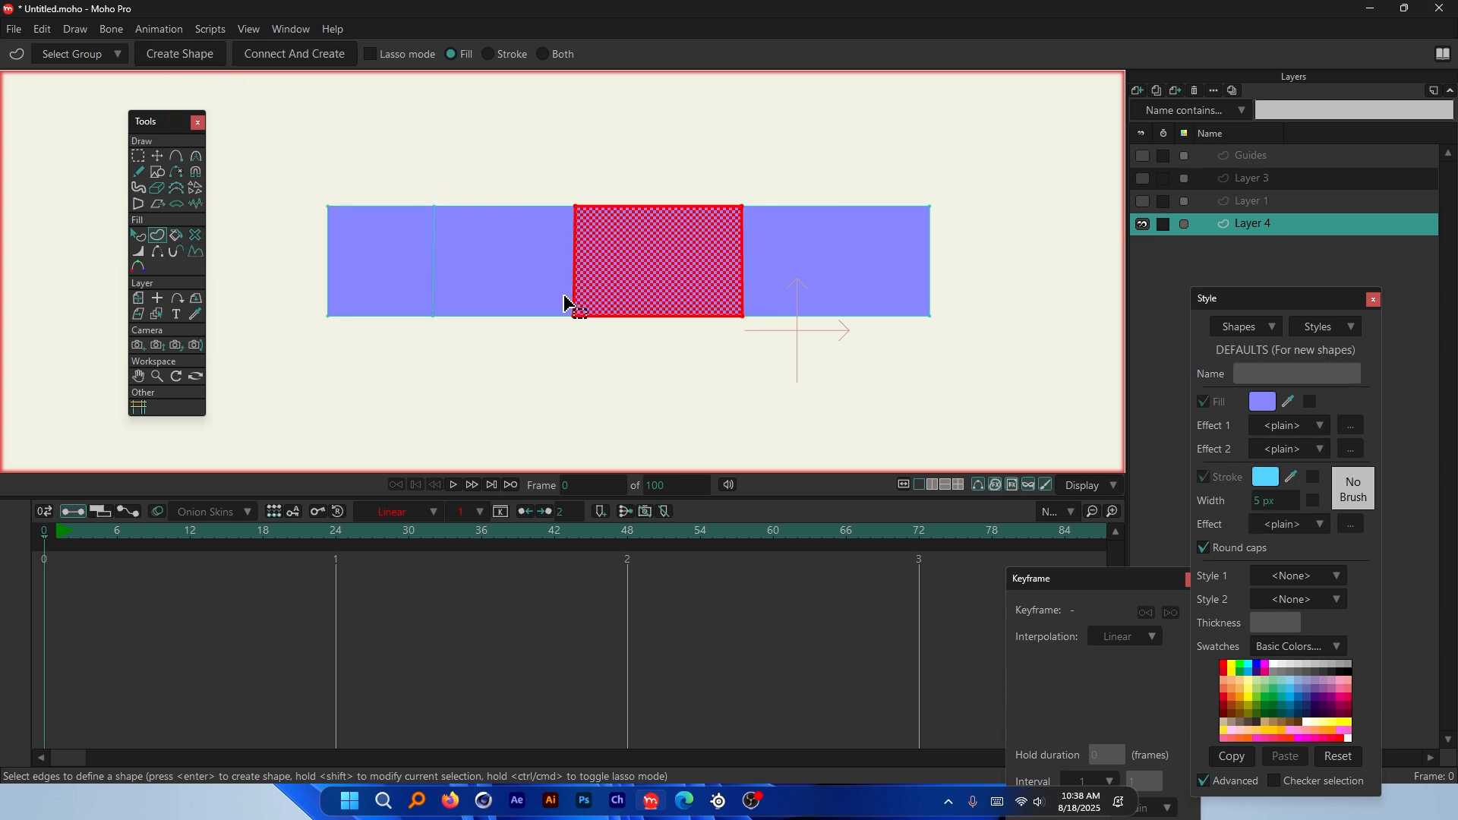
{"action": "left_click", "coordinate": [186, 54]}
{"action": "left_click_drag", "start_coordinate": [670, 141], "coordinate": [991, 397]}
{"action": "left_click", "coordinate": [176, 54]}
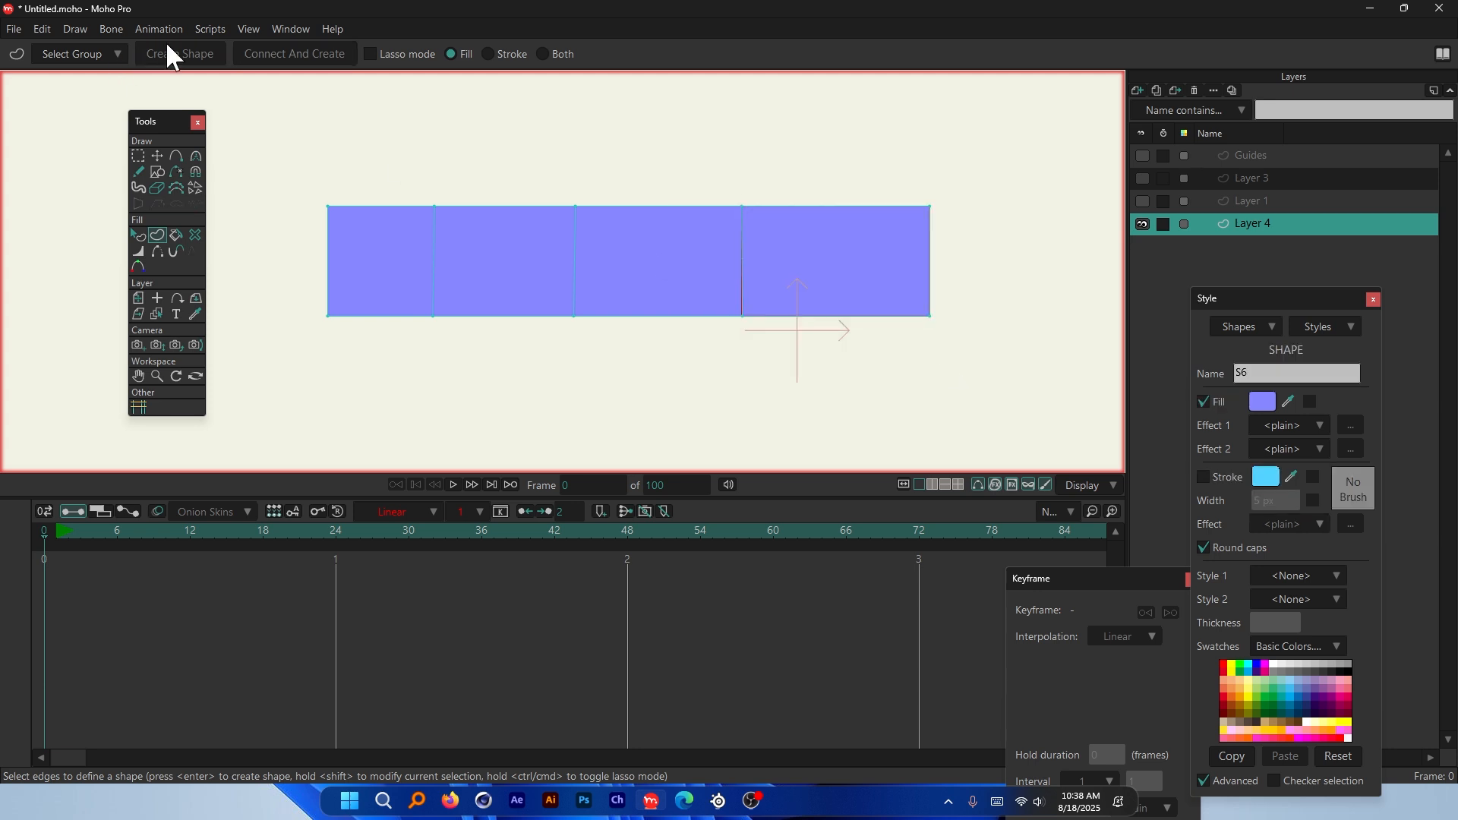
Step: Try folding the separately filled segments by moving the midpoint line down past the crest line
{"action": "scroll", "coordinate": [381, 205], "scroll_direction": "down", "scroll_amount": 2}
{"action": "scroll", "coordinate": [343, 264], "scroll_direction": "up", "scroll_amount": 3}
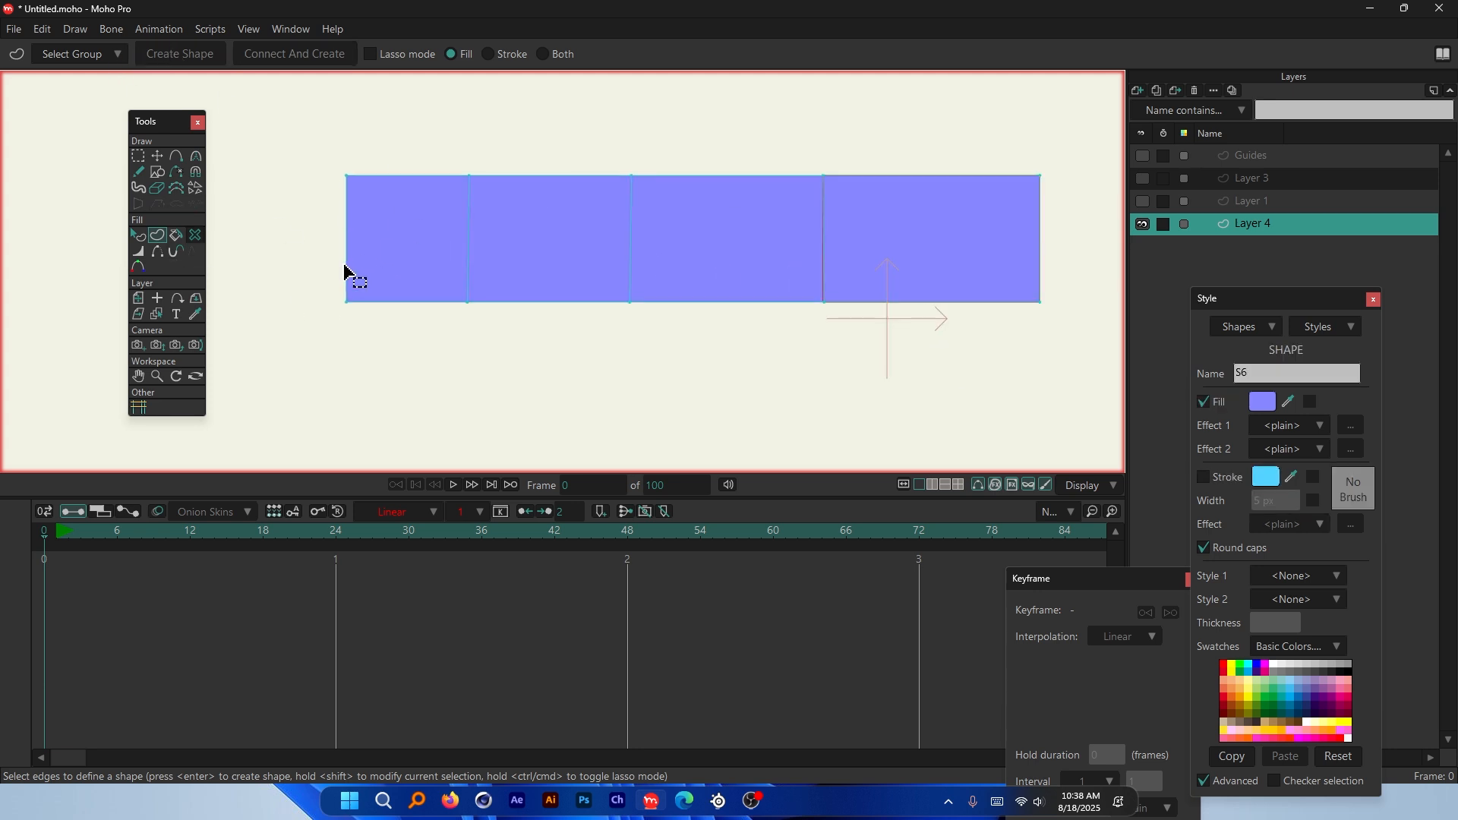
{"action": "left_click", "coordinate": [156, 158]}
{"action": "left_click", "coordinate": [468, 228]}
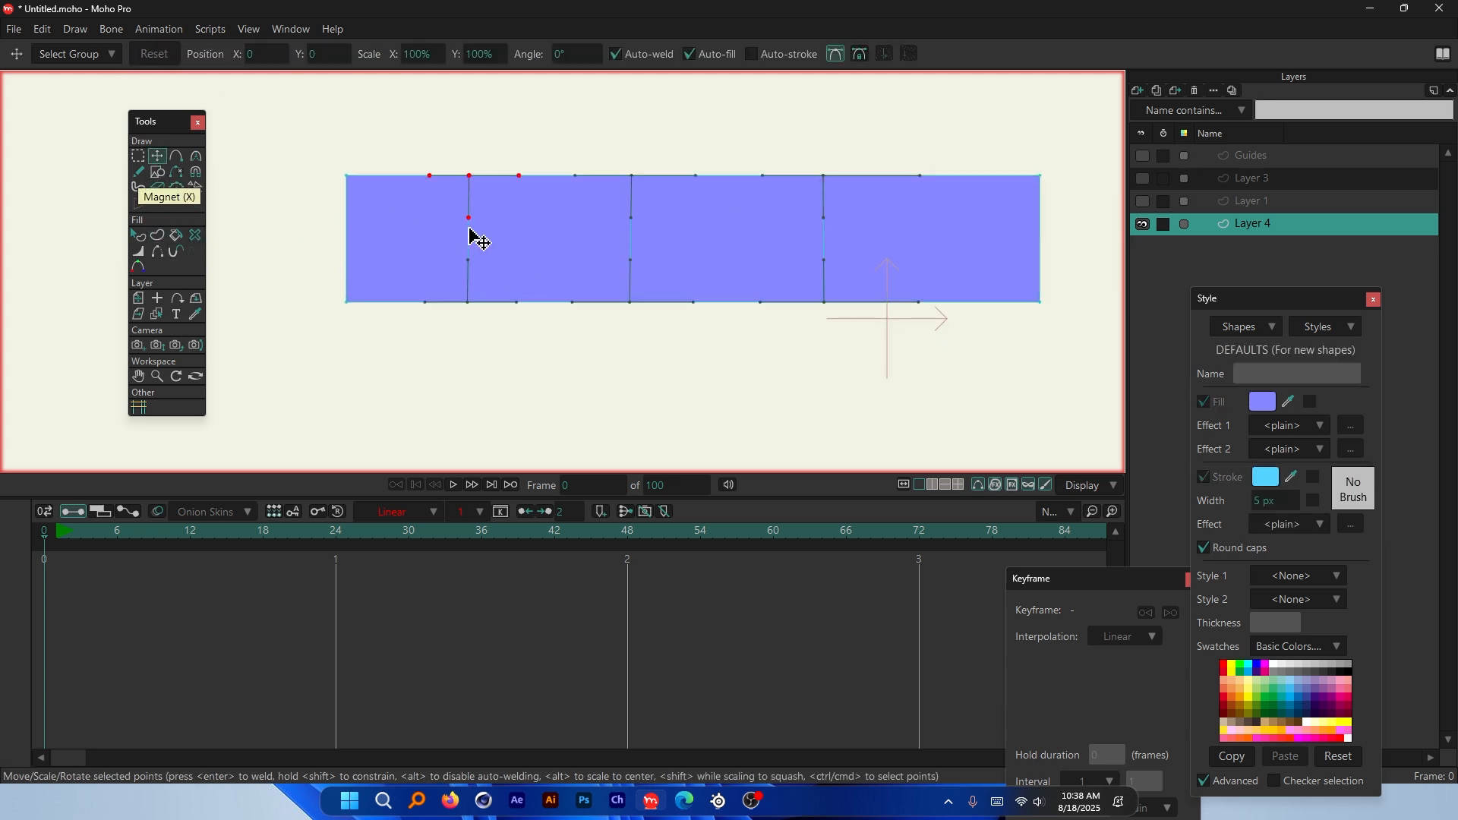
{"action": "left_click", "coordinate": [631, 228]}
{"action": "scroll", "coordinate": [631, 229], "scroll_direction": "down", "scroll_amount": 2}
{"action": "left_click_drag", "start_coordinate": [632, 235], "coordinate": [515, 314]}
{"action": "scroll", "coordinate": [463, 247], "scroll_direction": "up", "scroll_amount": 2}
{"action": "scroll", "coordinate": [513, 215], "scroll_direction": "up", "scroll_amount": 3}
{"action": "scroll", "coordinate": [554, 158], "scroll_direction": "down", "scroll_amount": 4}
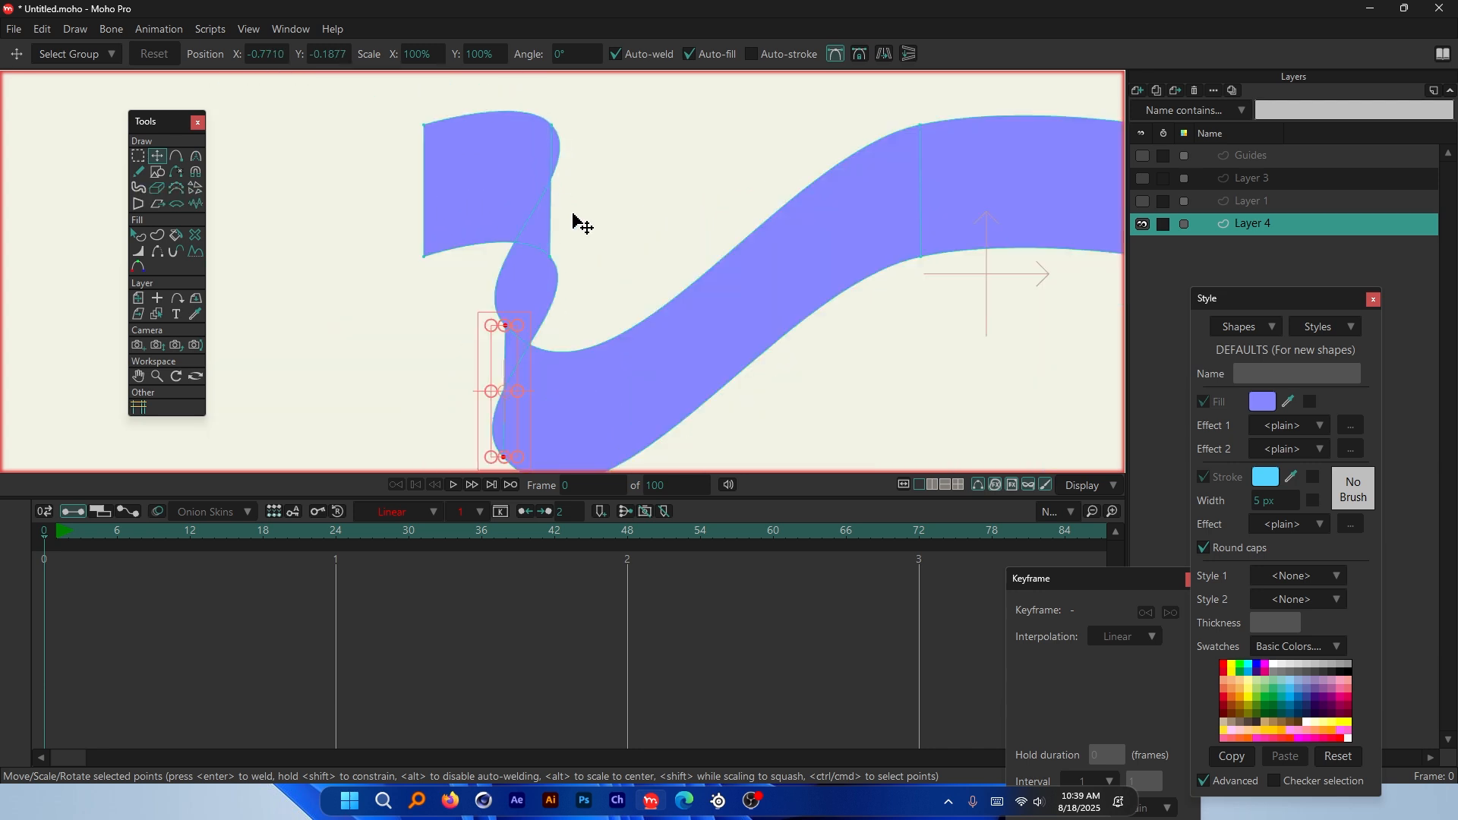
Step: Try moving the midpoint line across to the trough line, and undo both fold tests on the rectangle
{"action": "left_click_drag", "start_coordinate": [622, 259], "coordinate": [1081, 220]}
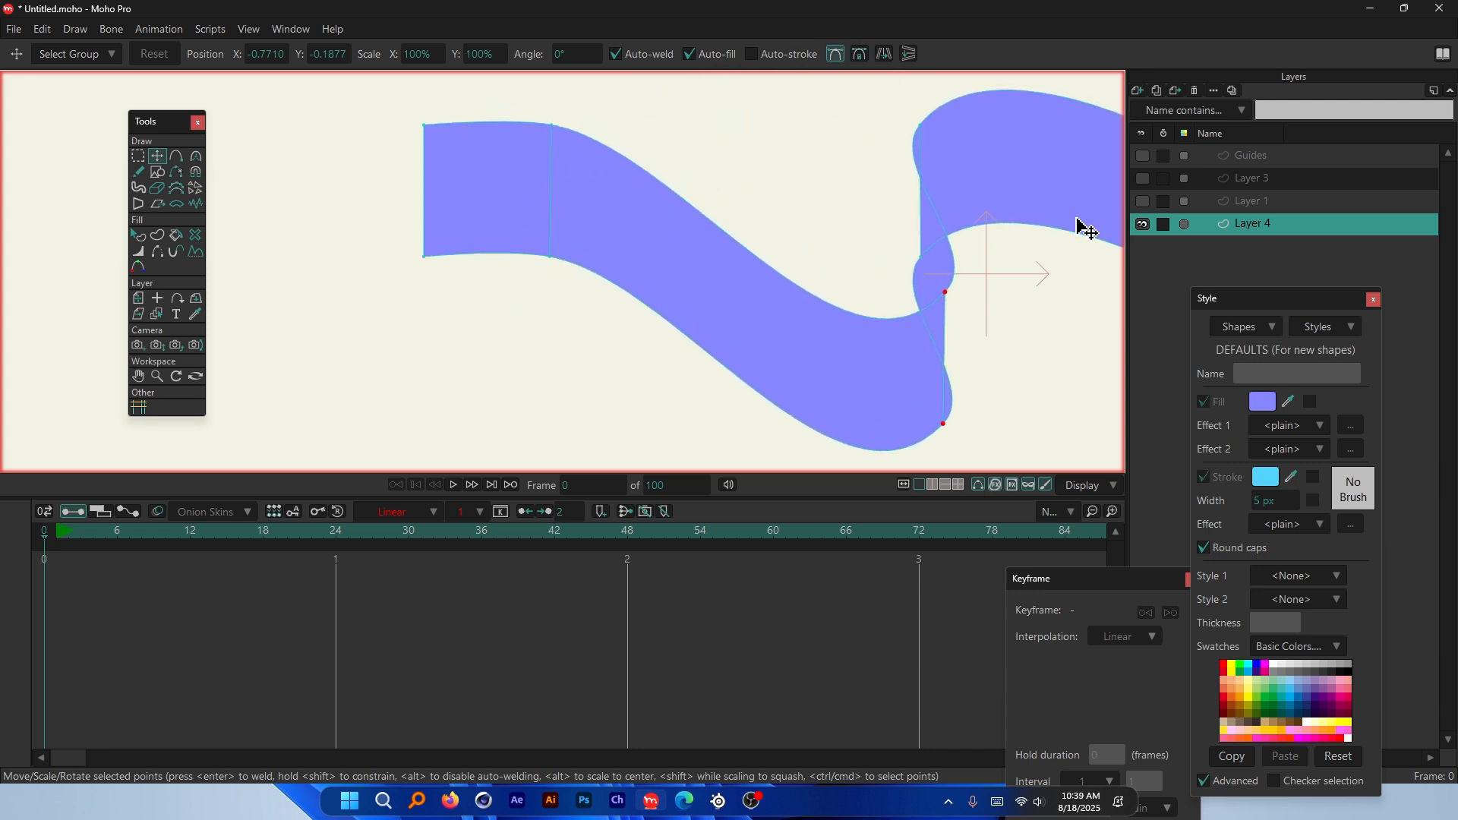
{"action": "scroll", "coordinate": [707, 286], "scroll_direction": "down", "scroll_amount": 4}
{"action": "scroll", "coordinate": [855, 273], "scroll_direction": "up", "scroll_amount": 3}
{"action": "key", "text": "ctrl+z"}
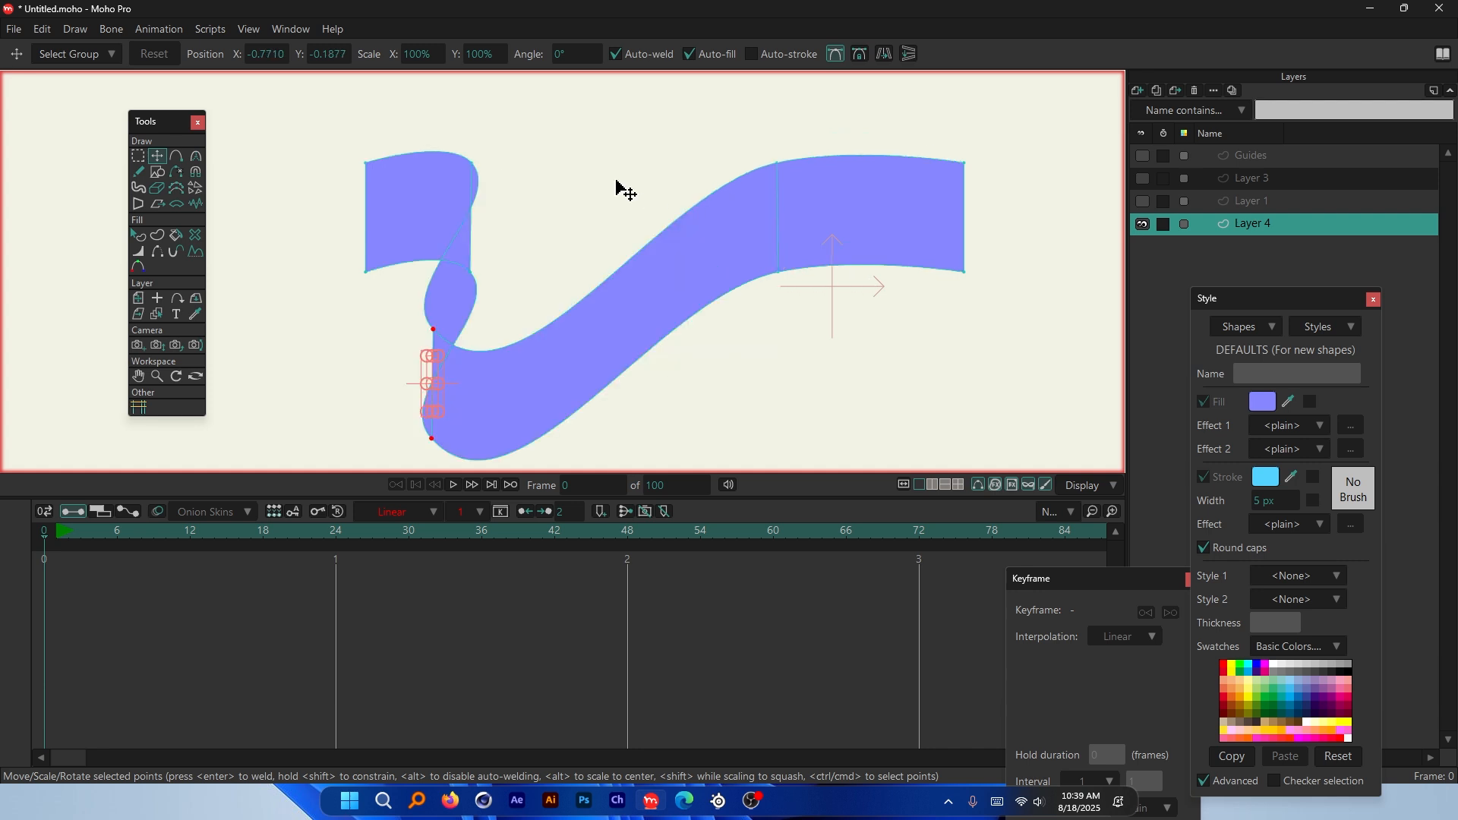
{"action": "key", "text": "ctrl+z"}
{"action": "scroll", "coordinate": [535, 169], "scroll_direction": "up", "scroll_amount": 1}
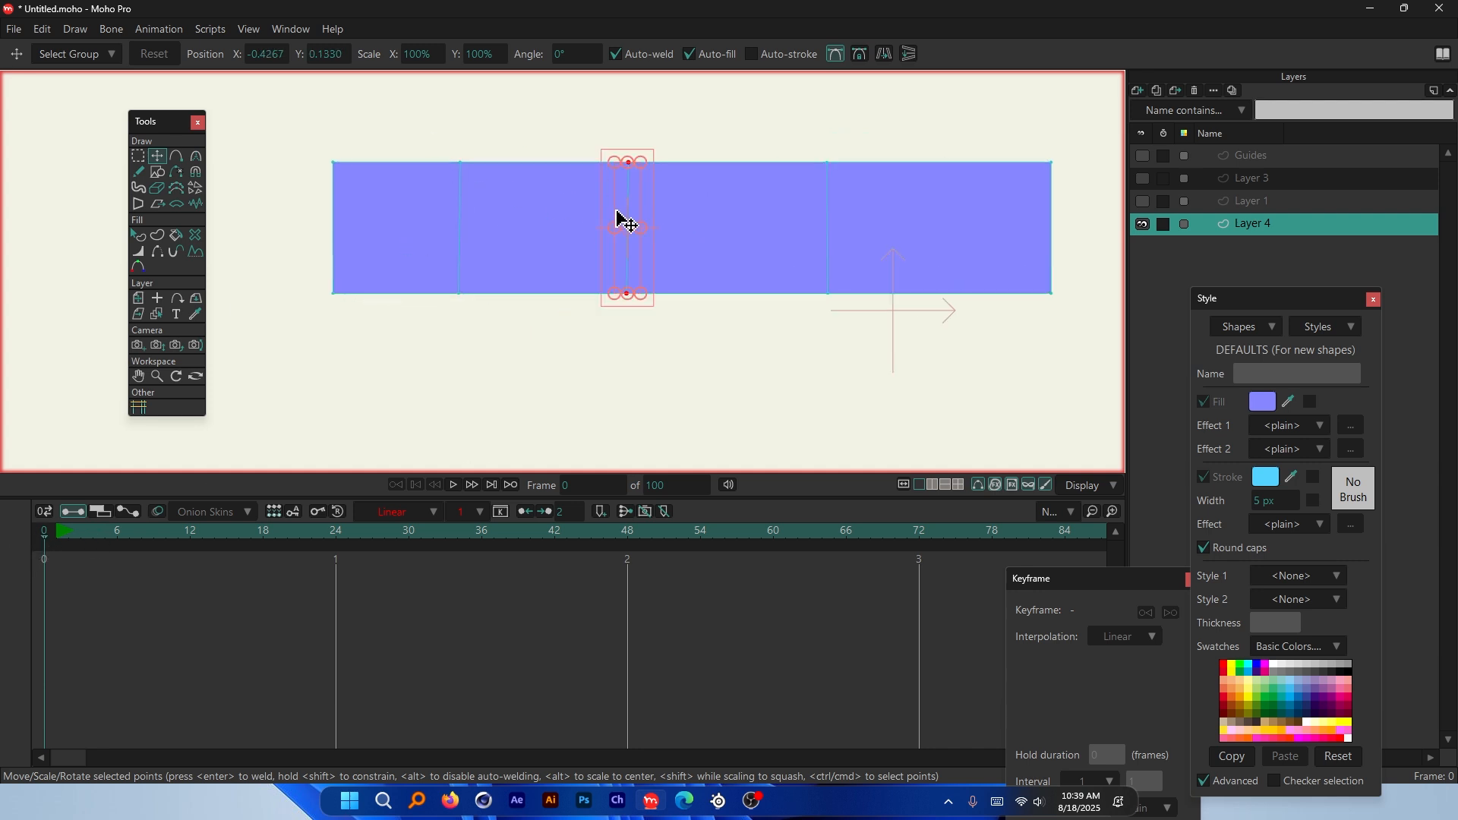
Step: Show the wave on Layer 1 again over the segmented rectangle
{"action": "scroll", "coordinate": [645, 228], "scroll_direction": "down", "scroll_amount": 2}
{"action": "scroll", "coordinate": [608, 221], "scroll_direction": "up", "scroll_amount": 1}
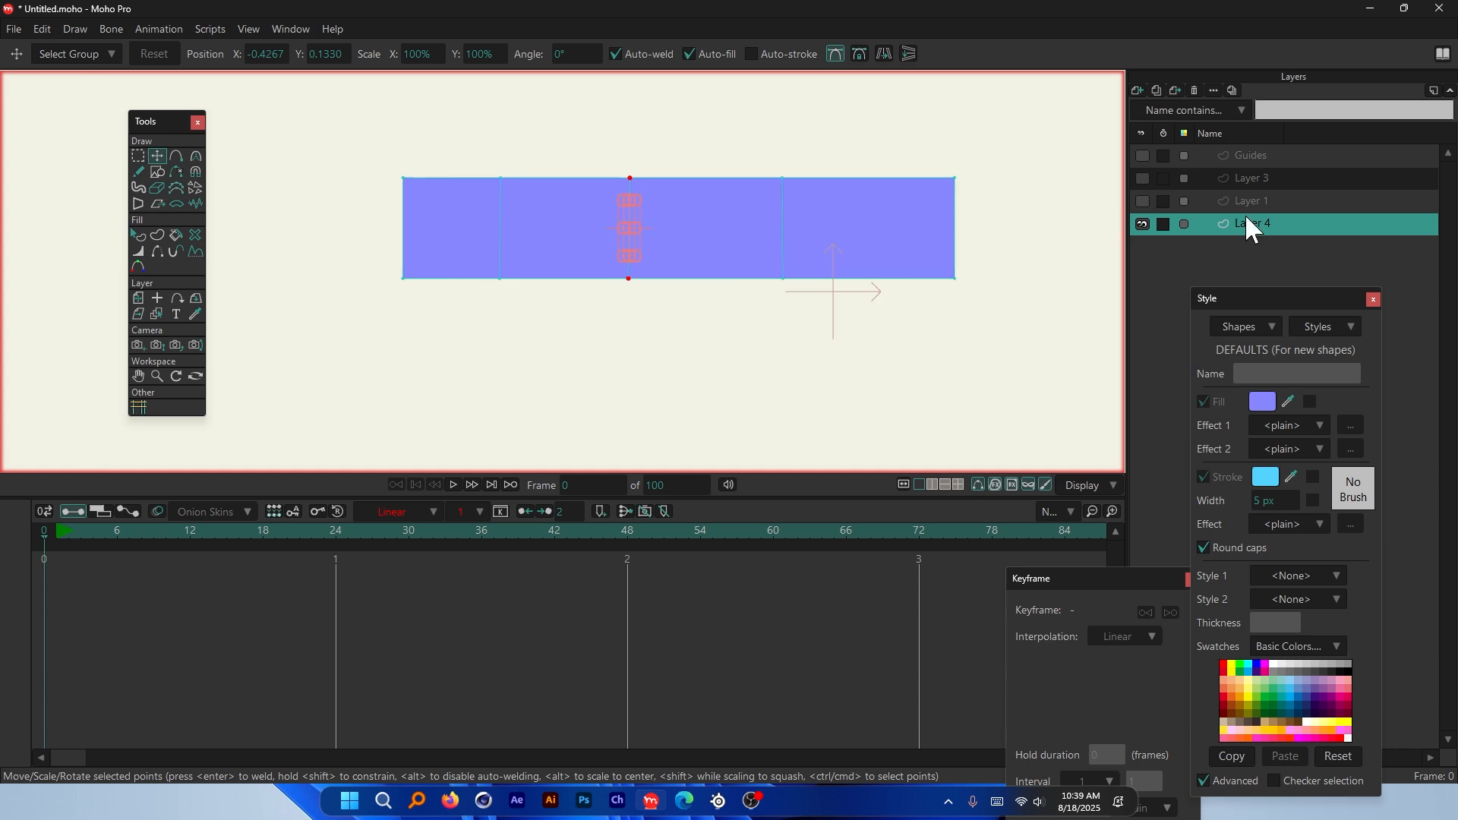
{"action": "left_click", "coordinate": [1143, 201]}
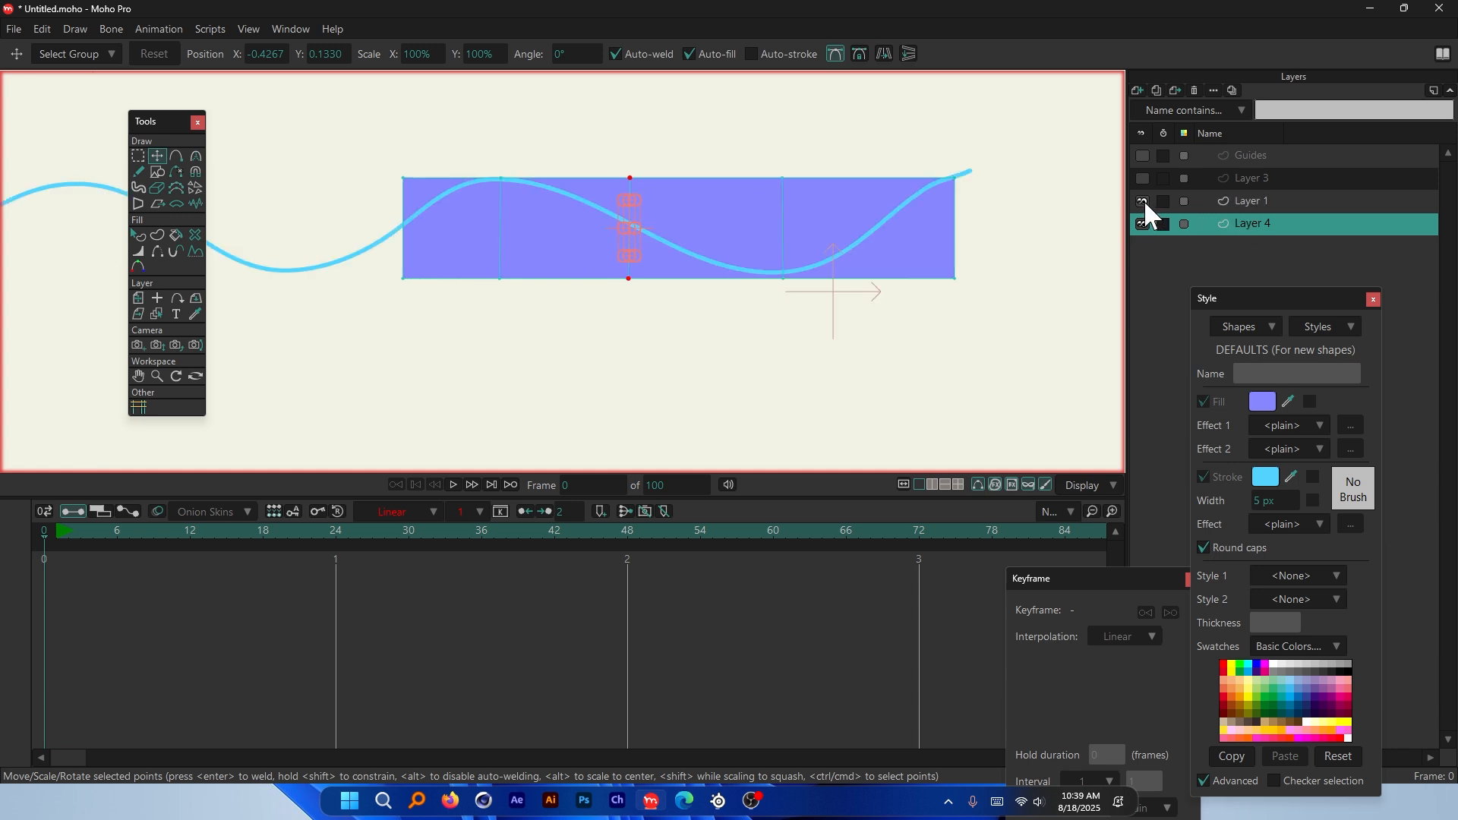
{"action": "scroll", "coordinate": [645, 228], "scroll_direction": "down", "scroll_amount": 3}
{"action": "scroll", "coordinate": [466, 205], "scroll_direction": "up", "scroll_amount": 3}
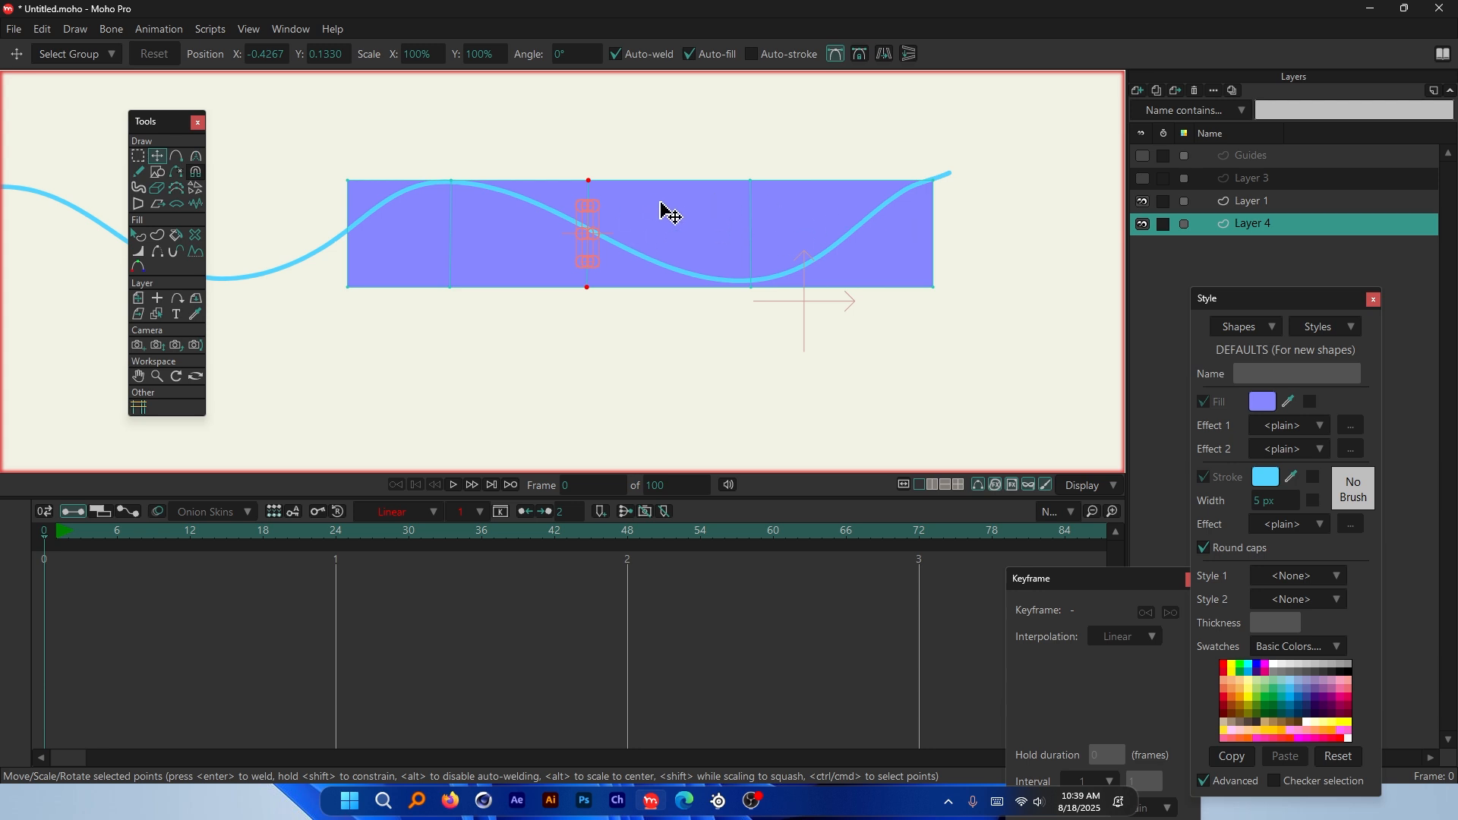
Step: Select all of the rectangle's points and squash them vertically into a thin strip centred on the wave's midline
{"action": "left_click", "coordinate": [635, 229]}
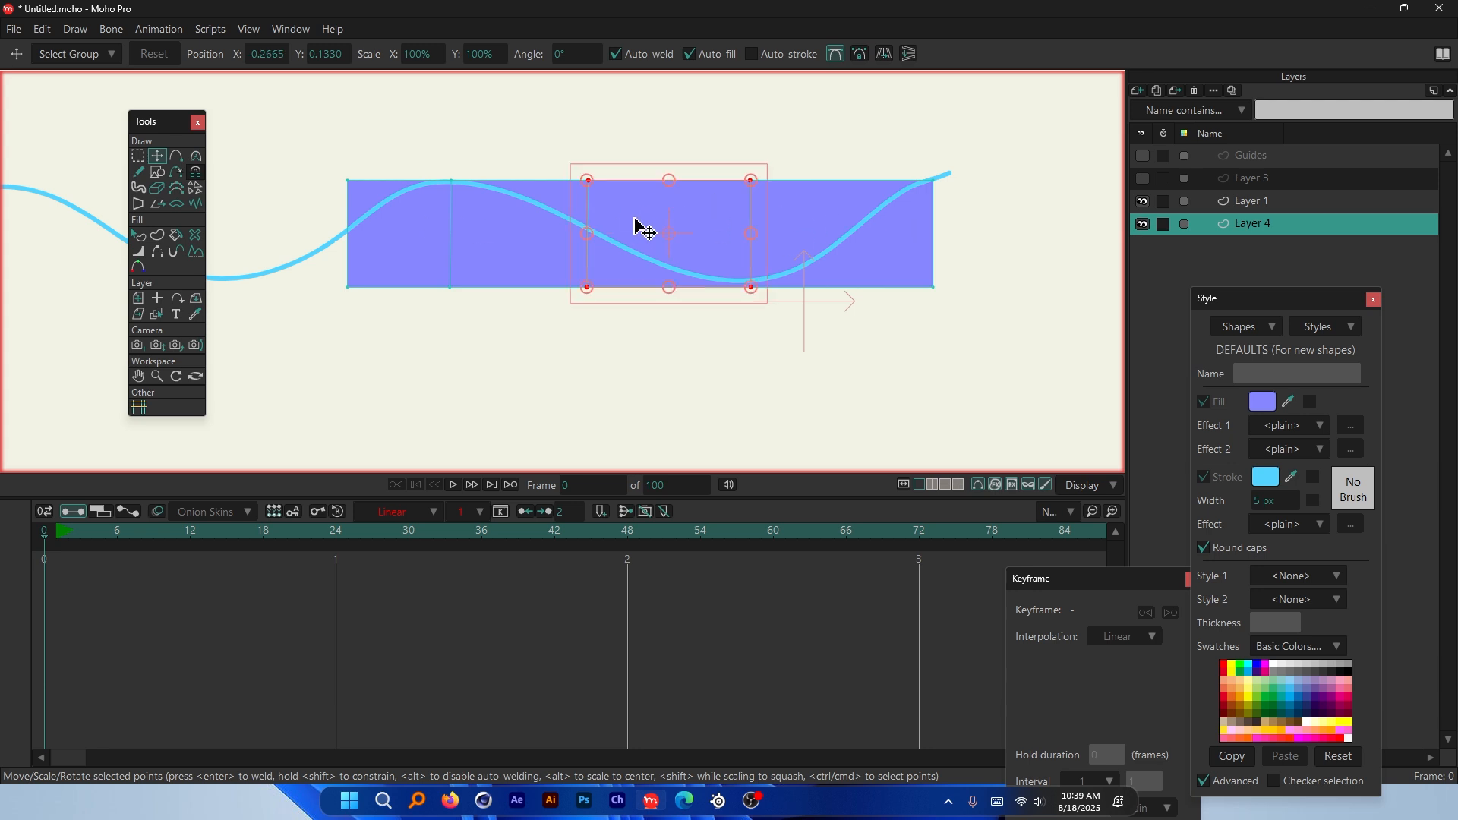
{"action": "key", "text": "ctrl+a"}
{"action": "left_click_drag", "start_coordinate": [641, 295], "coordinate": [645, 275]}
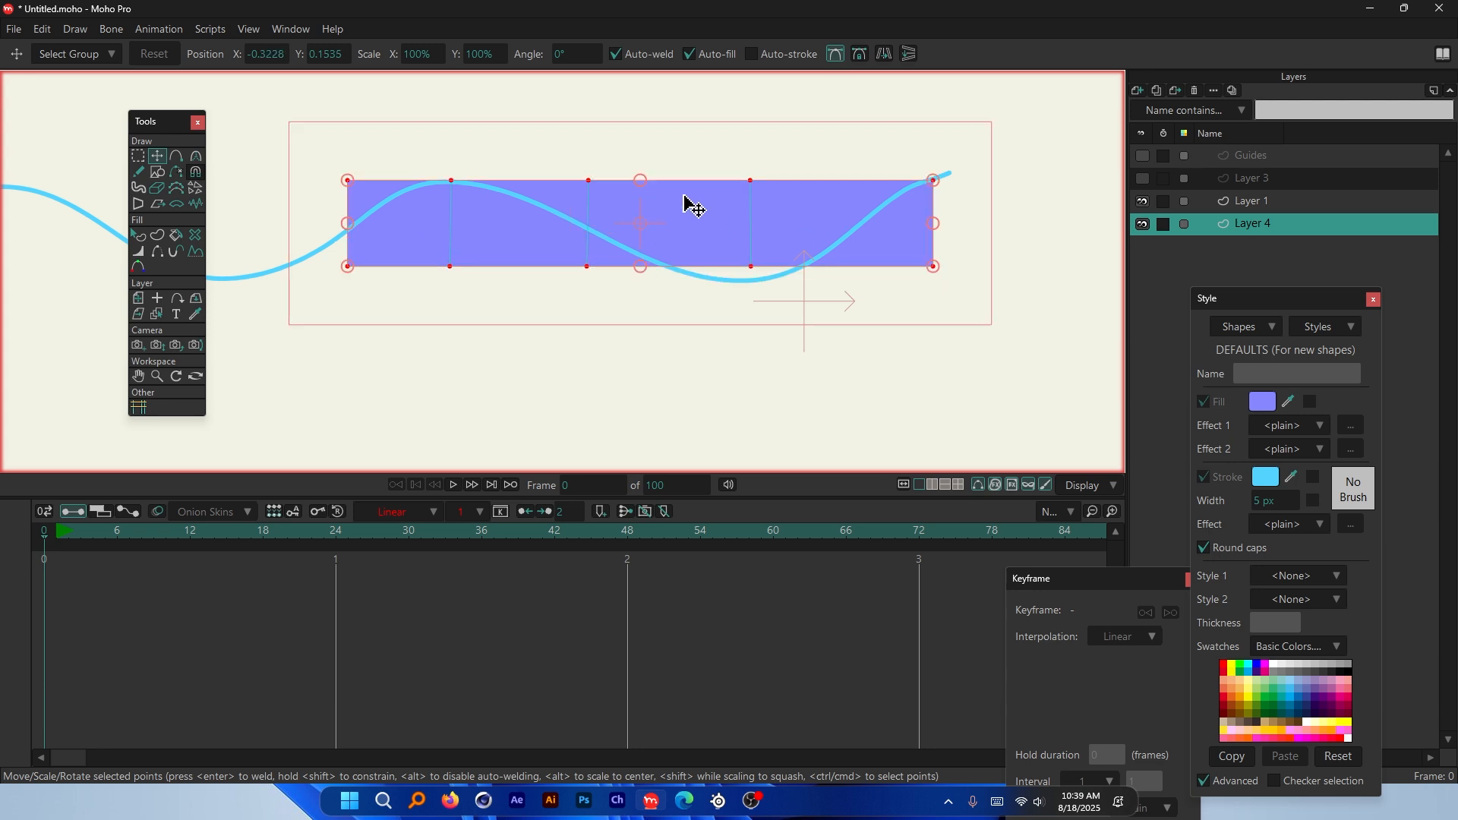
{"action": "left_click_drag", "start_coordinate": [647, 183], "coordinate": [645, 215]}
{"action": "key", "text": "ctrl+z"}
{"action": "left_click_drag", "start_coordinate": [533, 245], "coordinate": [532, 231]}
{"action": "scroll", "coordinate": [607, 238], "scroll_direction": "down", "scroll_amount": 3}
{"action": "scroll", "coordinate": [516, 225], "scroll_direction": "up", "scroll_amount": 3}
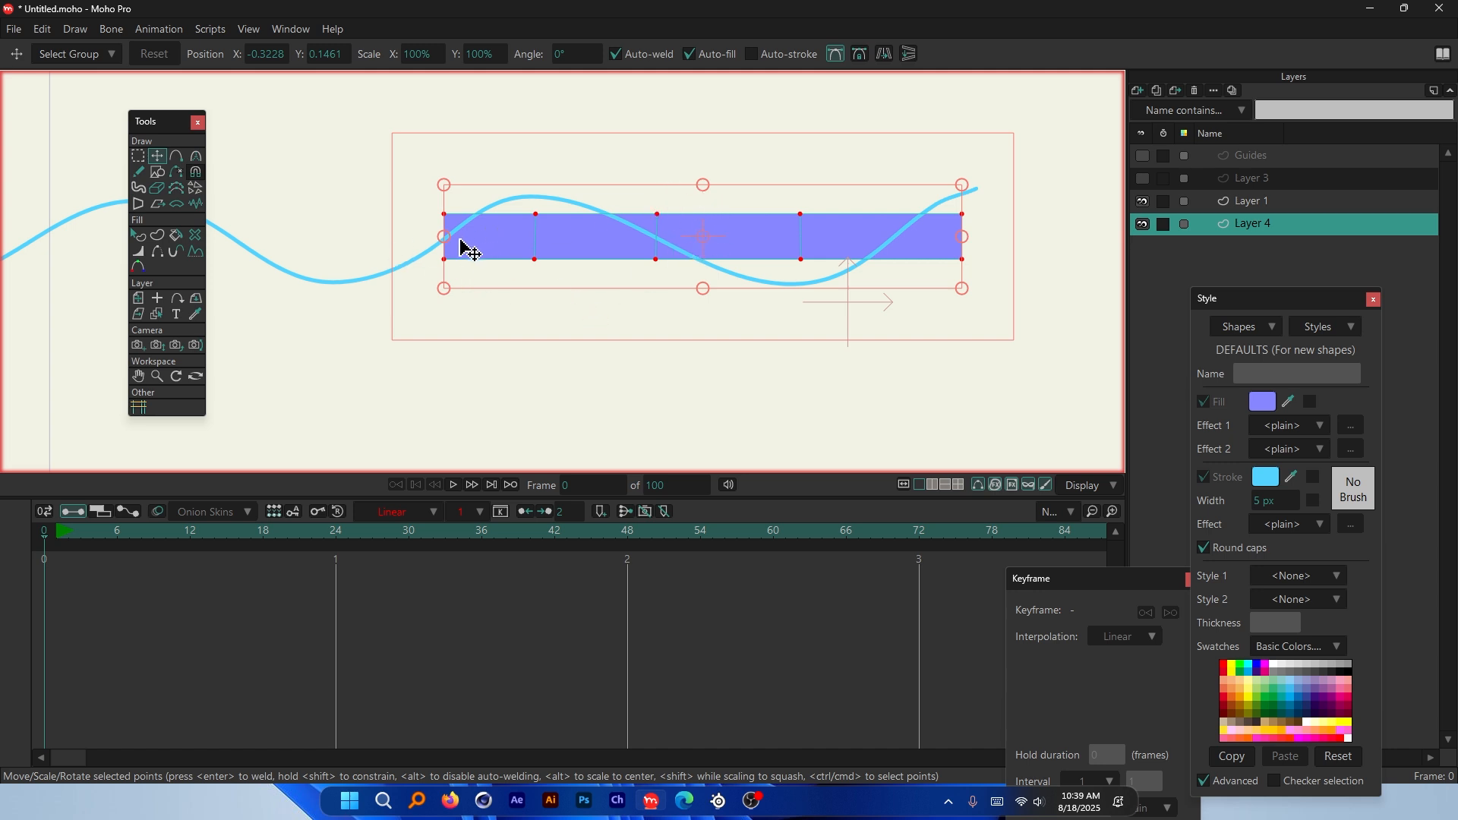
{"action": "scroll", "coordinate": [461, 248], "scroll_direction": "up", "scroll_amount": 3}
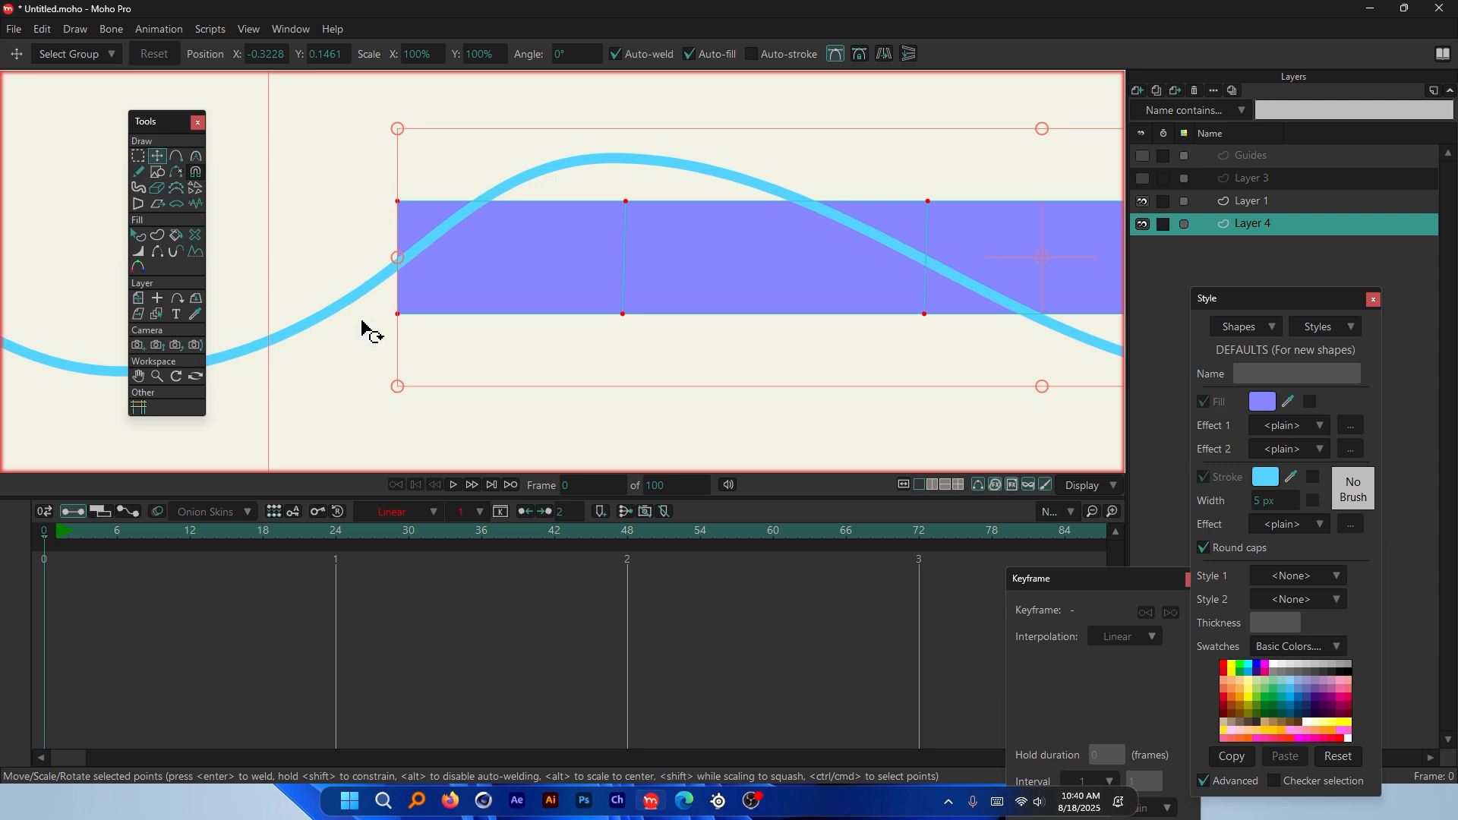
{"action": "scroll", "coordinate": [460, 268], "scroll_direction": "down", "scroll_amount": 2}
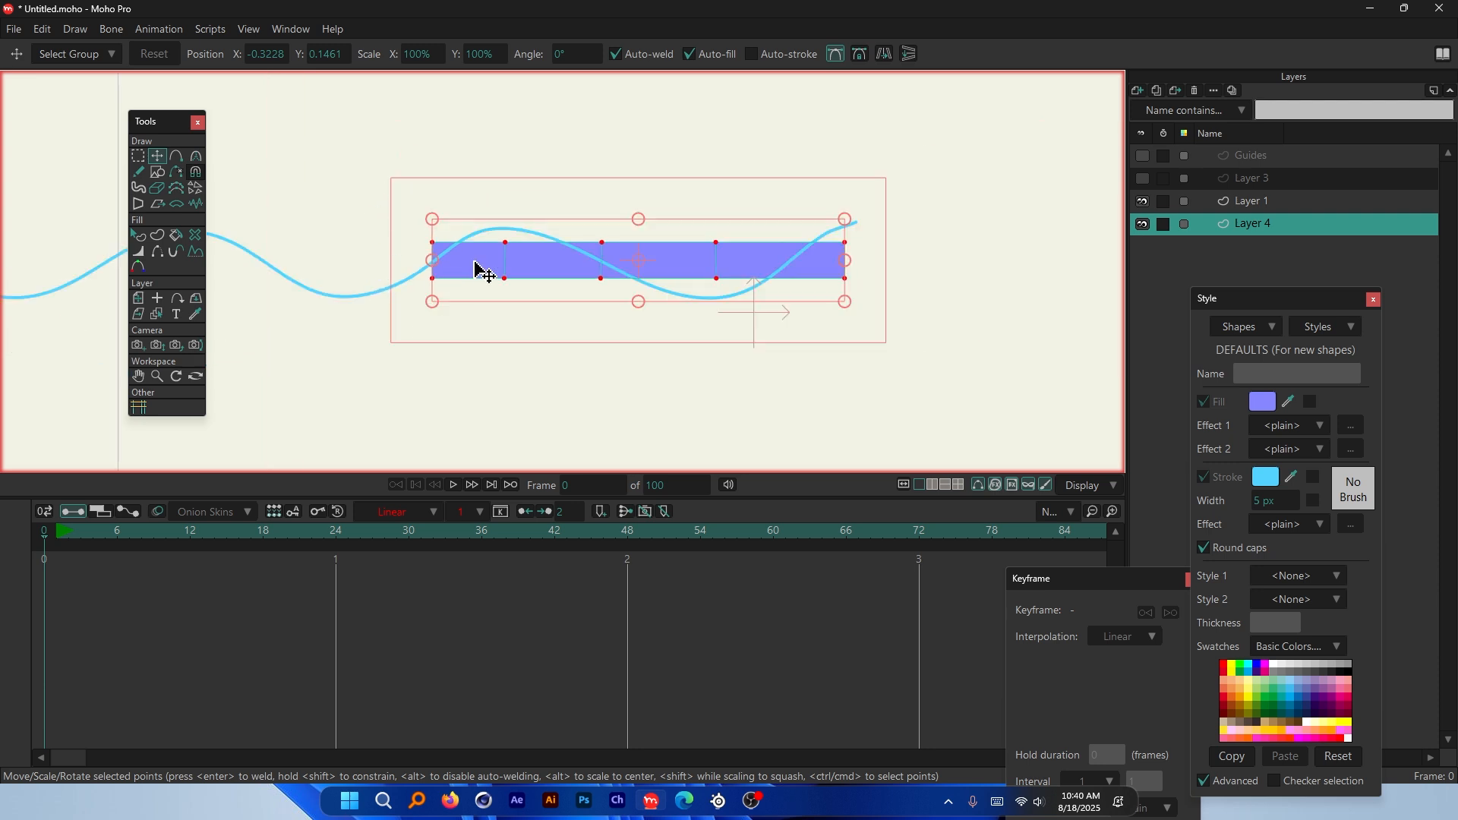
{"action": "scroll", "coordinate": [434, 255], "scroll_direction": "up", "scroll_amount": 2}
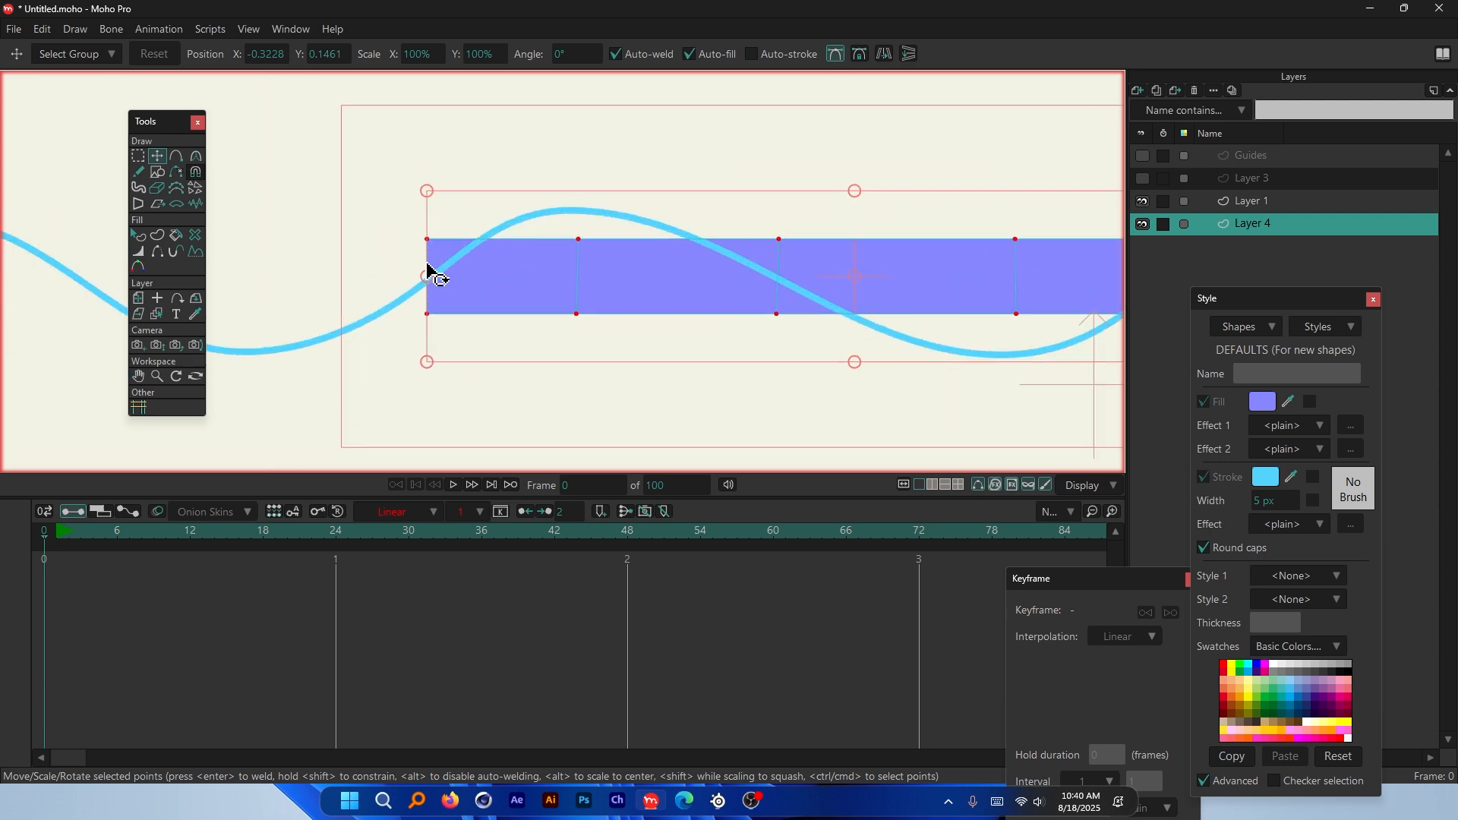
{"action": "scroll", "coordinate": [395, 312], "scroll_direction": "down", "scroll_amount": 1}
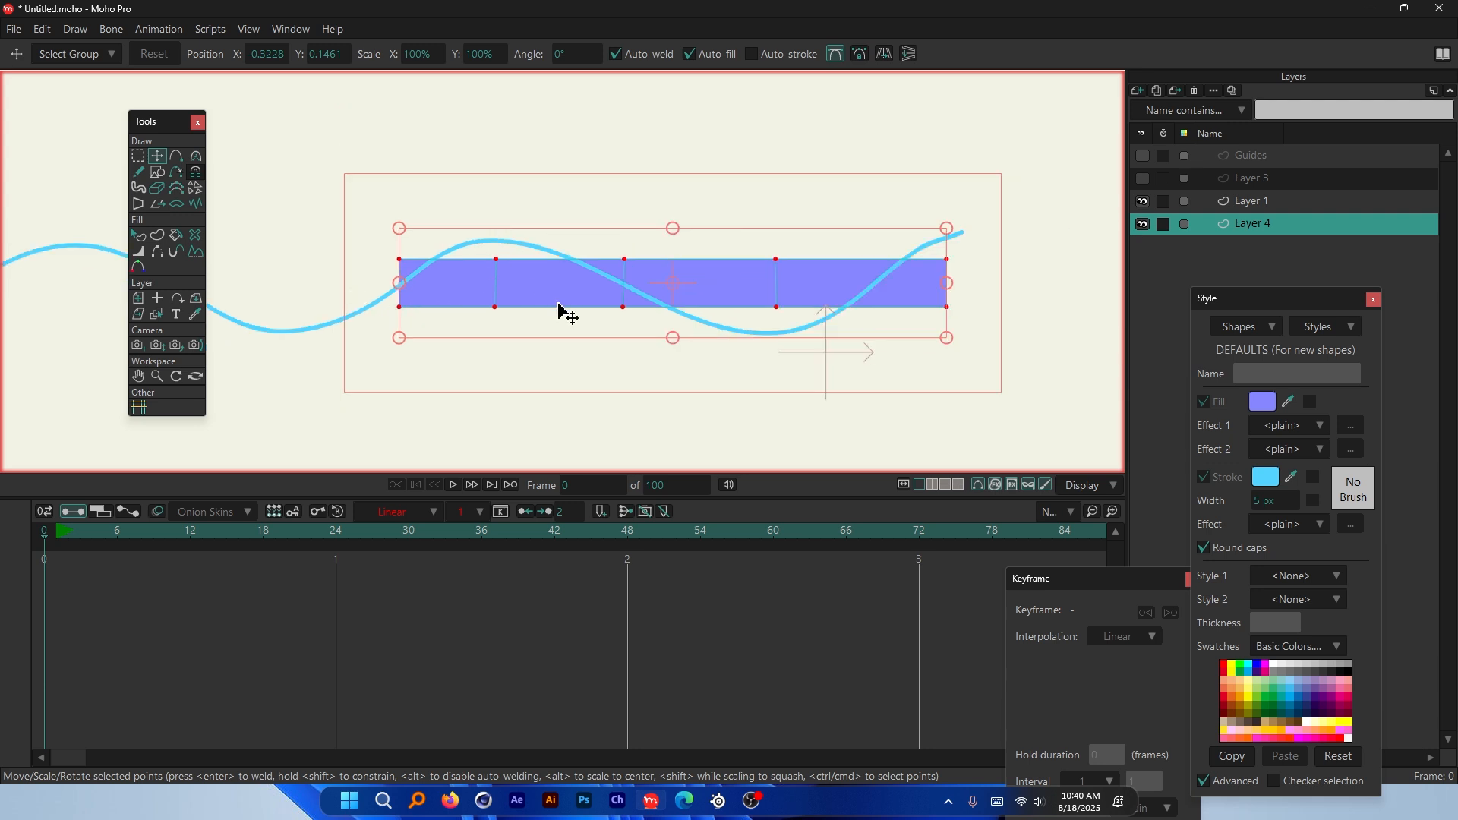
Step: Go to frame 1 and make the Guides layer visible over the wave and the segmented strip
{"action": "scroll", "coordinate": [560, 307], "scroll_direction": "down", "scroll_amount": 1}
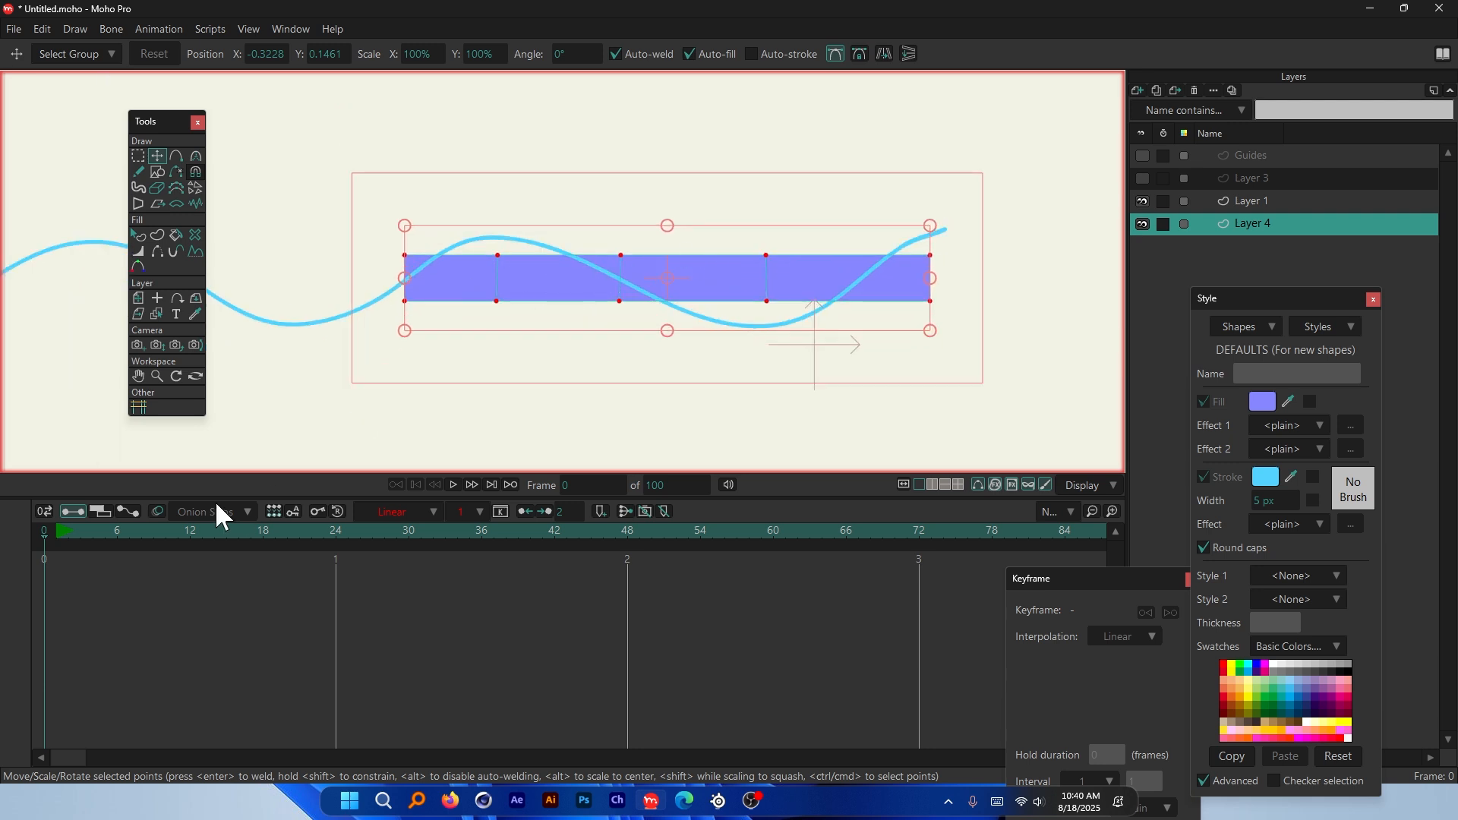
{"action": "left_click", "coordinate": [62, 536]}
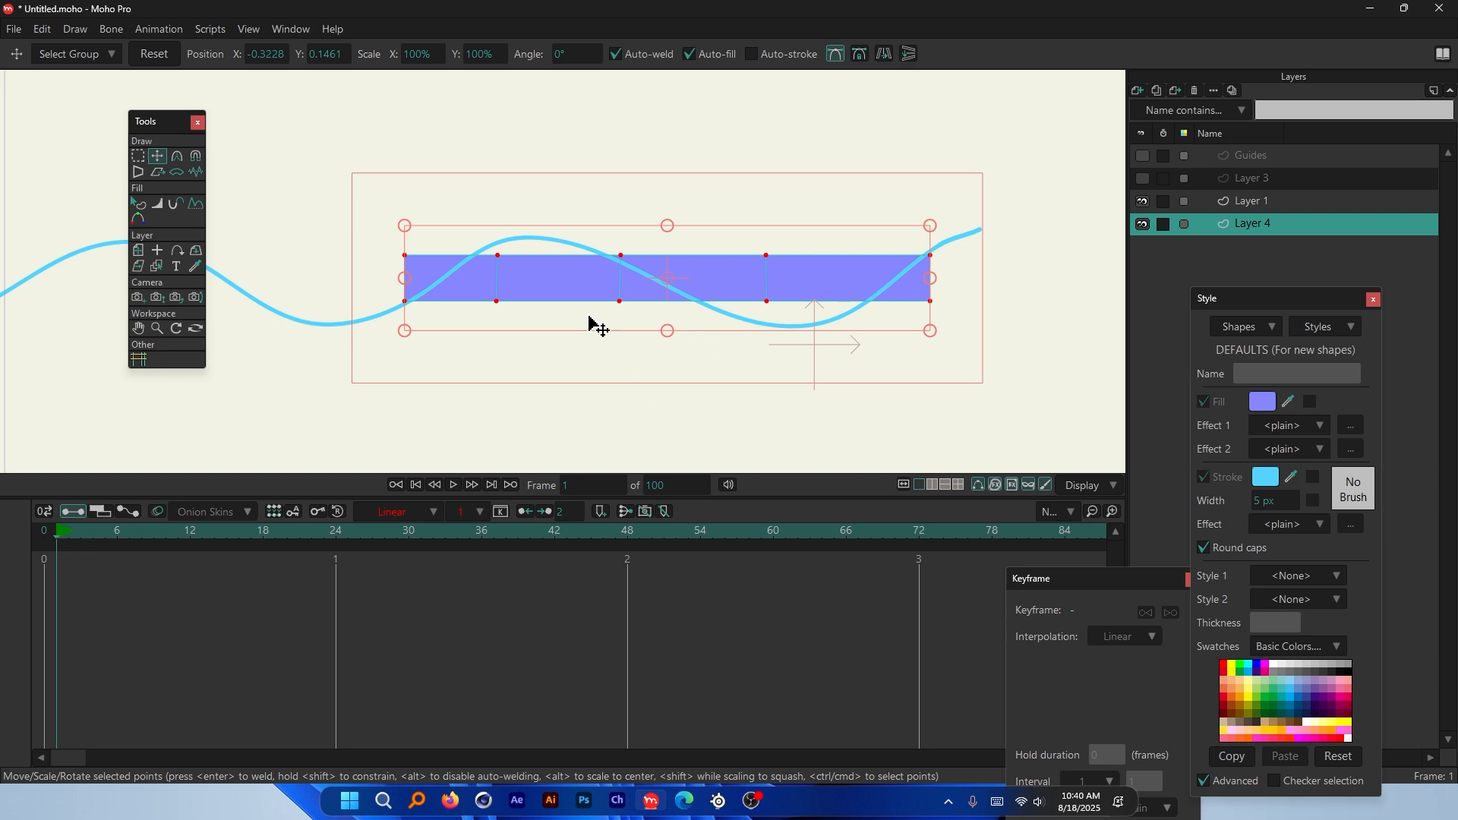
{"action": "scroll", "coordinate": [615, 328], "scroll_direction": "up", "scroll_amount": 1}
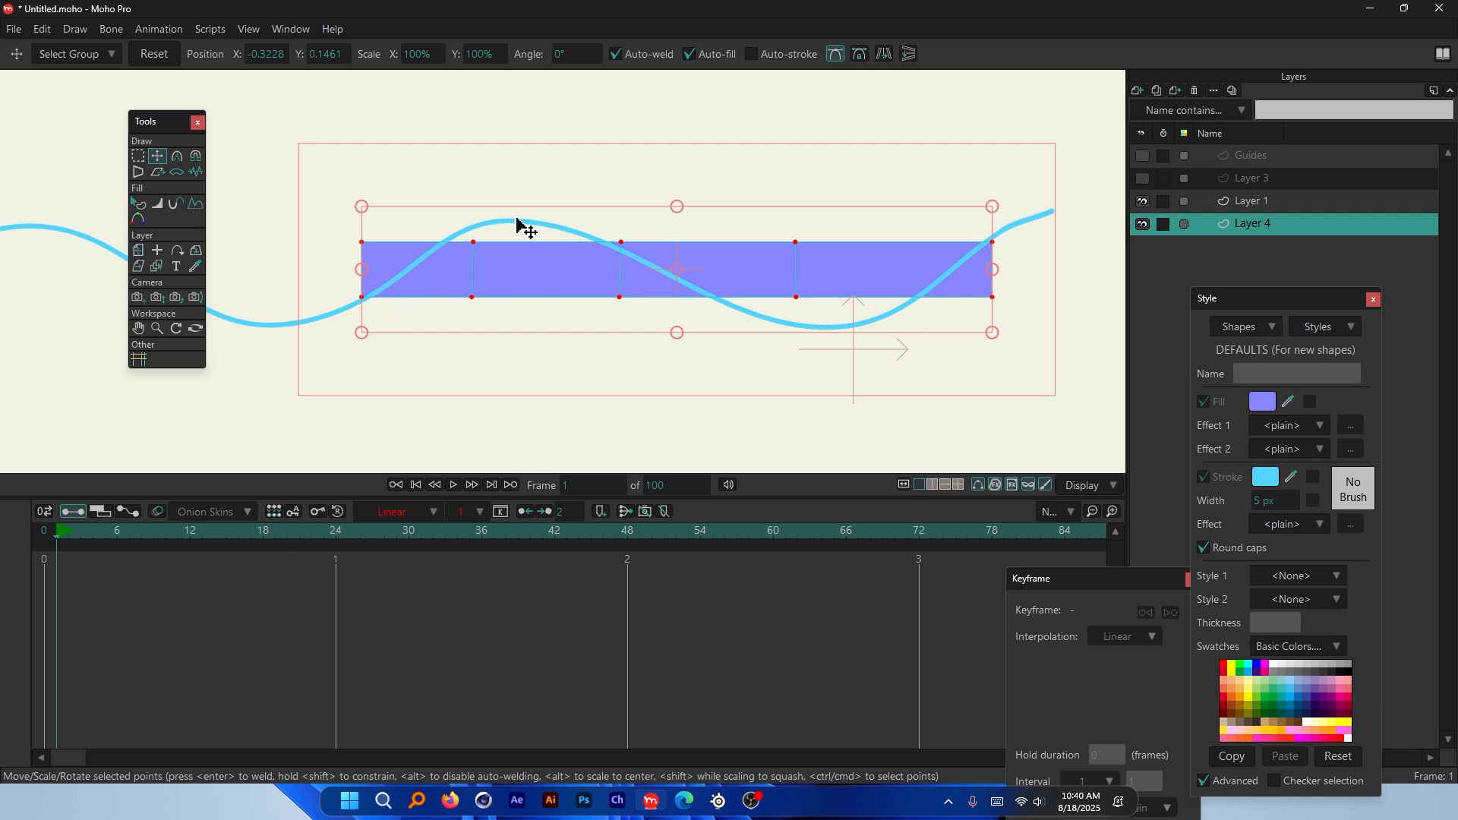
{"action": "scroll", "coordinate": [412, 273], "scroll_direction": "up", "scroll_amount": 1}
{"action": "scroll", "coordinate": [389, 274], "scroll_direction": "down", "scroll_amount": 1}
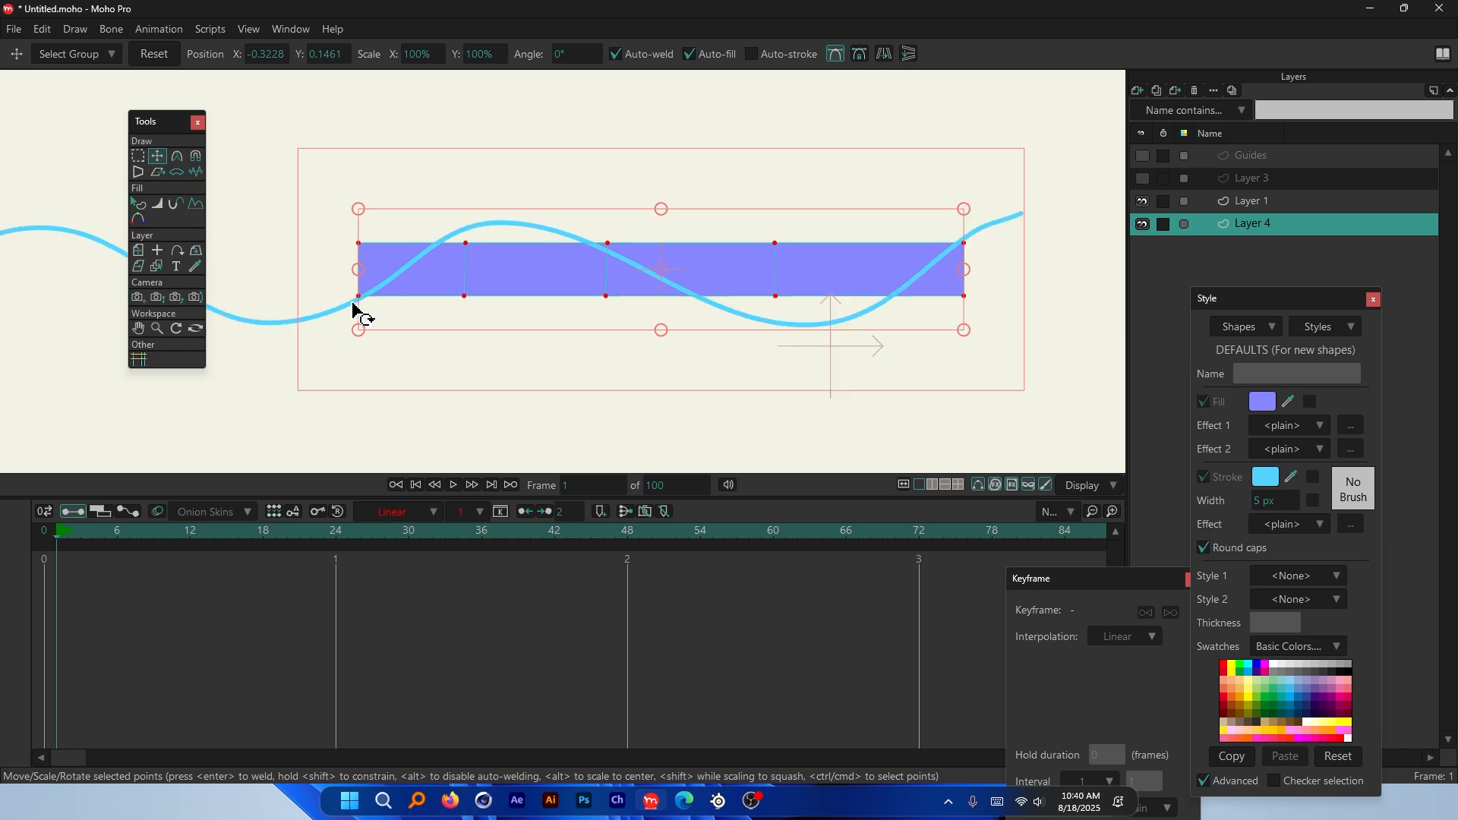
{"action": "scroll", "coordinate": [327, 323], "scroll_direction": "up", "scroll_amount": 1}
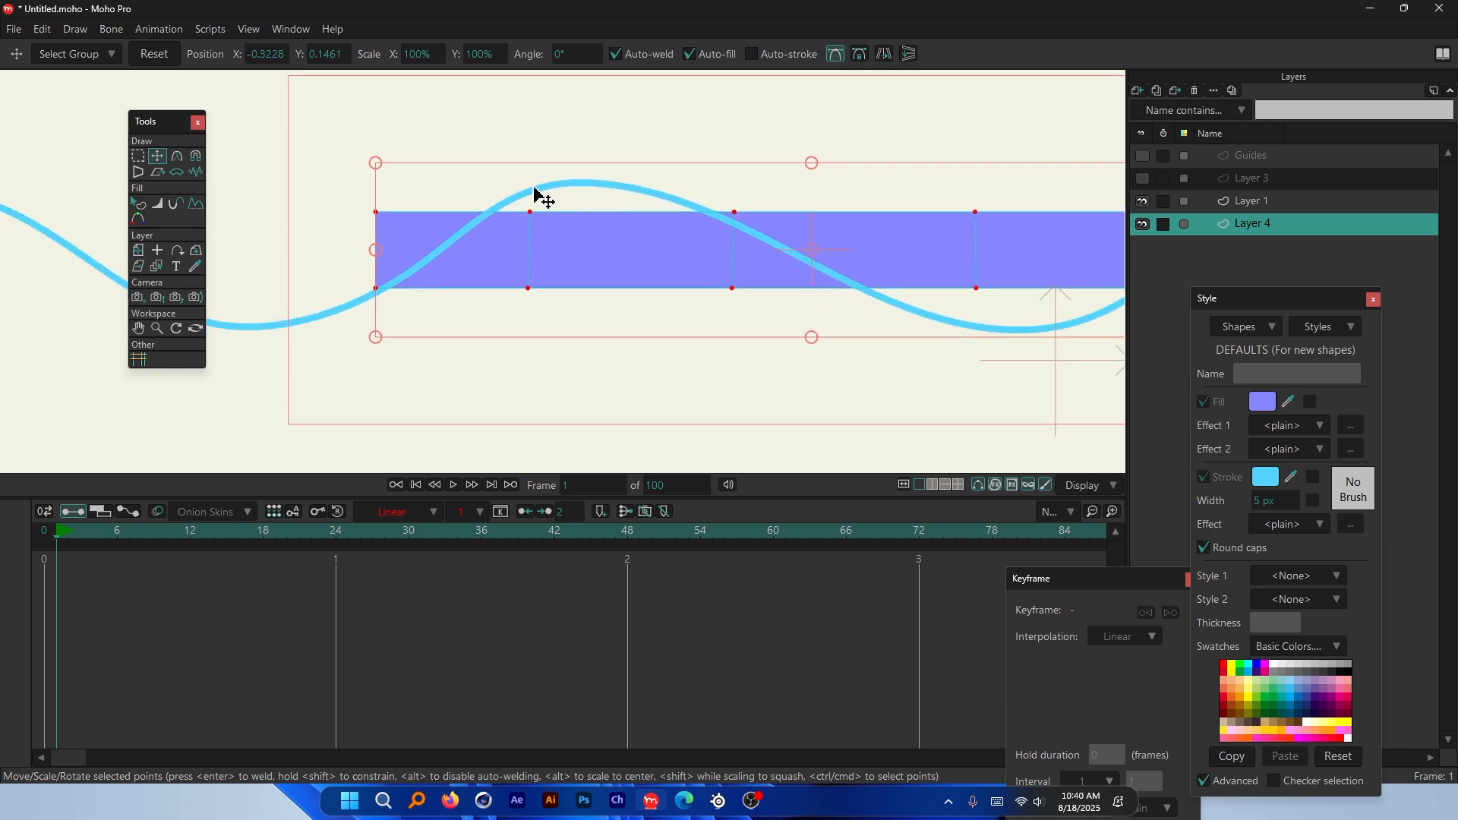
{"action": "left_click", "coordinate": [1142, 156]}
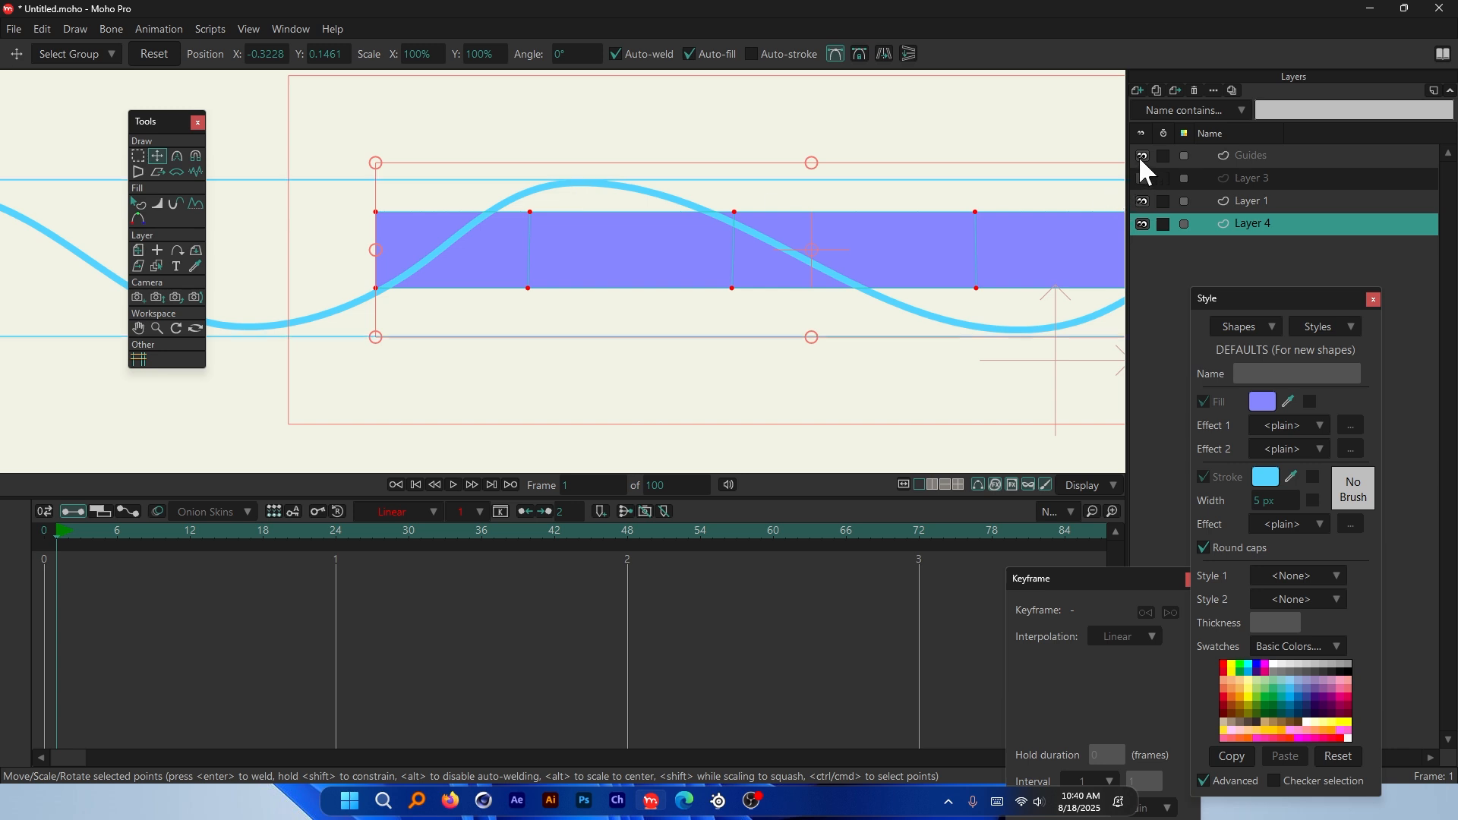
{"action": "scroll", "coordinate": [553, 190], "scroll_direction": "up", "scroll_amount": 3}
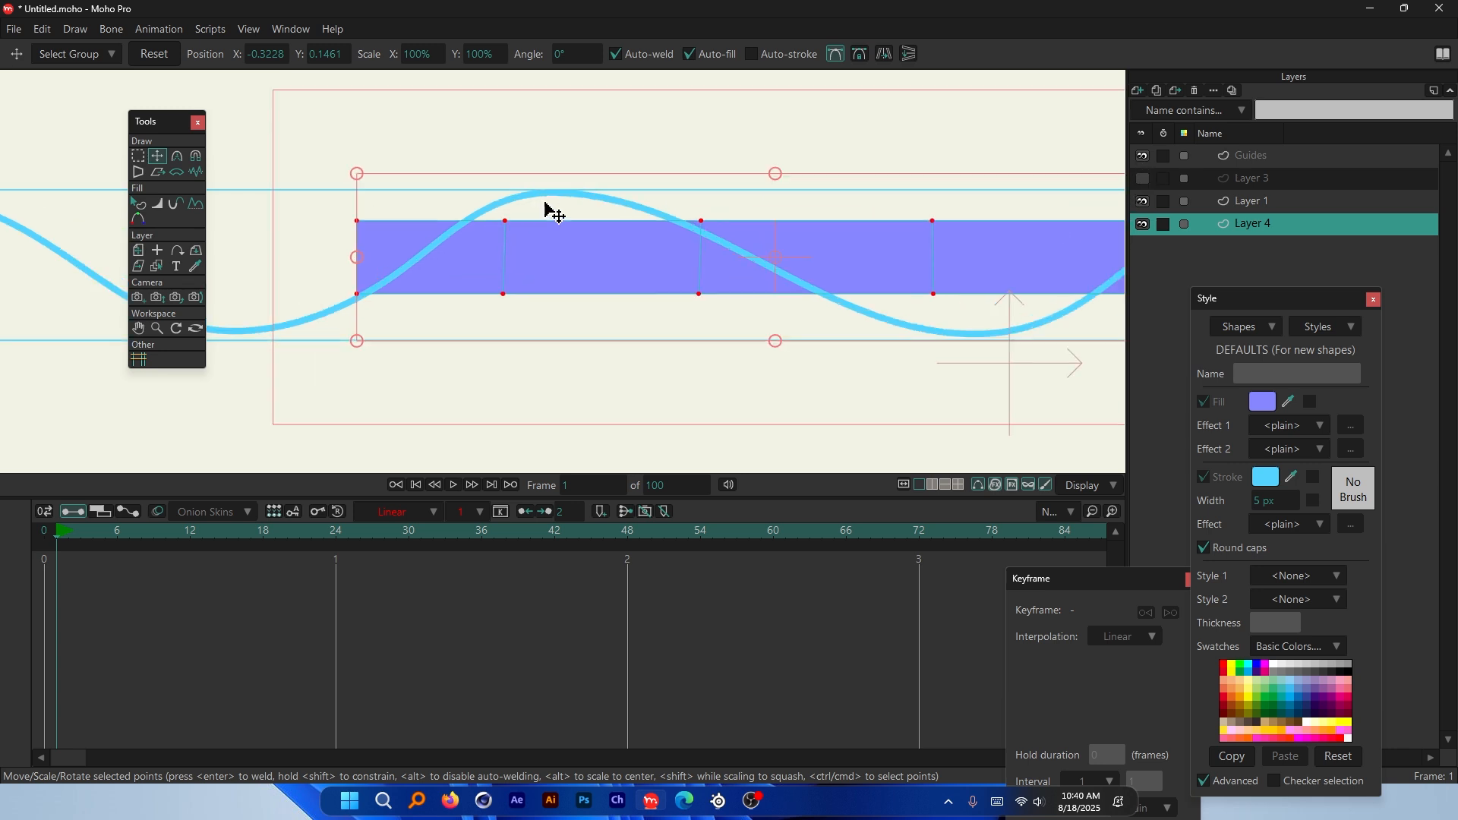
Step: Add vertical guides through the wave's crest and its trough, where it meets the horizontal guides
{"action": "left_click", "coordinate": [139, 358]}
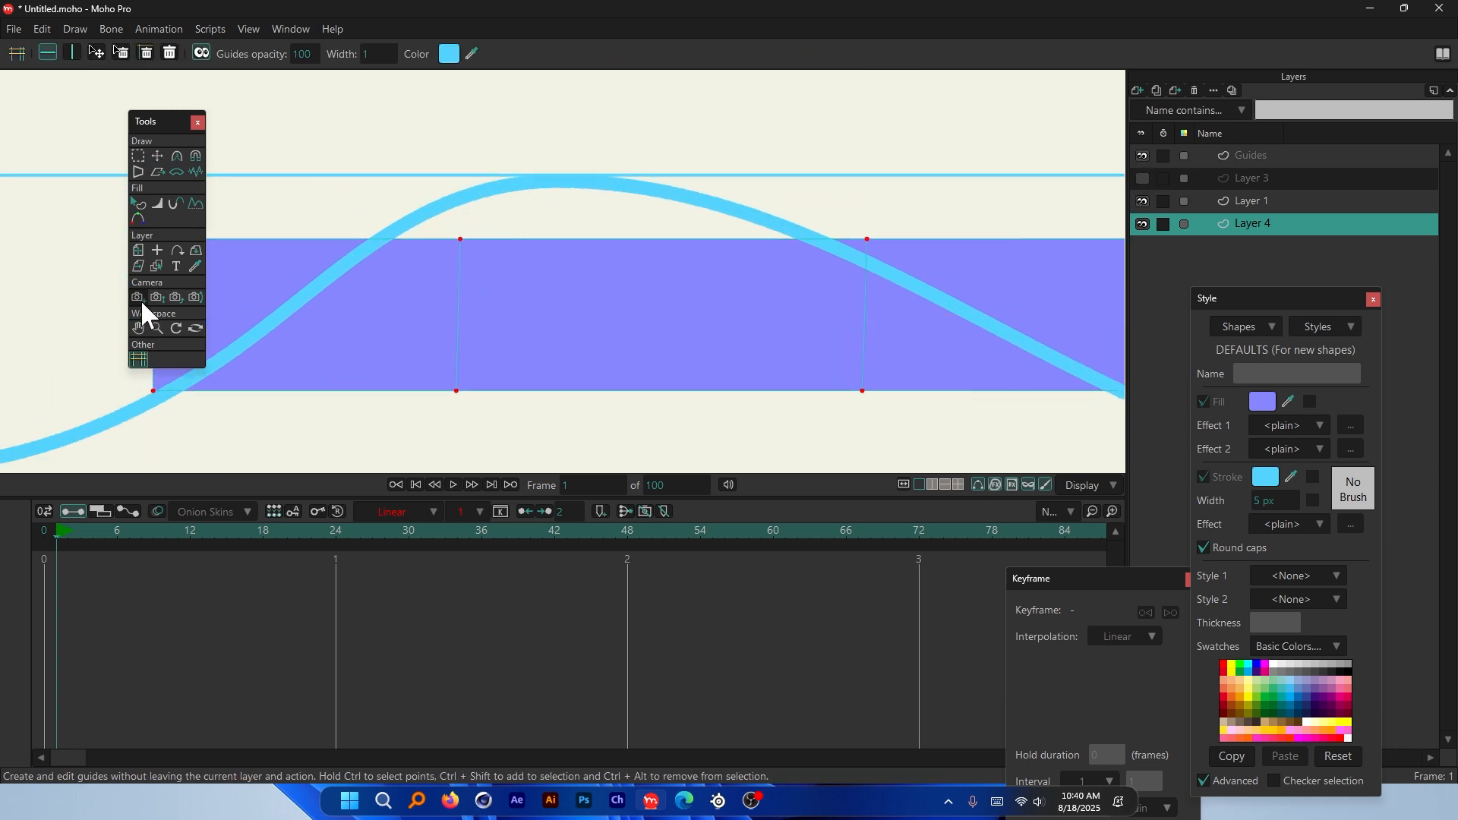
{"action": "scroll", "coordinate": [566, 181], "scroll_direction": "up", "scroll_amount": 1}
{"action": "left_click", "coordinate": [564, 187]}
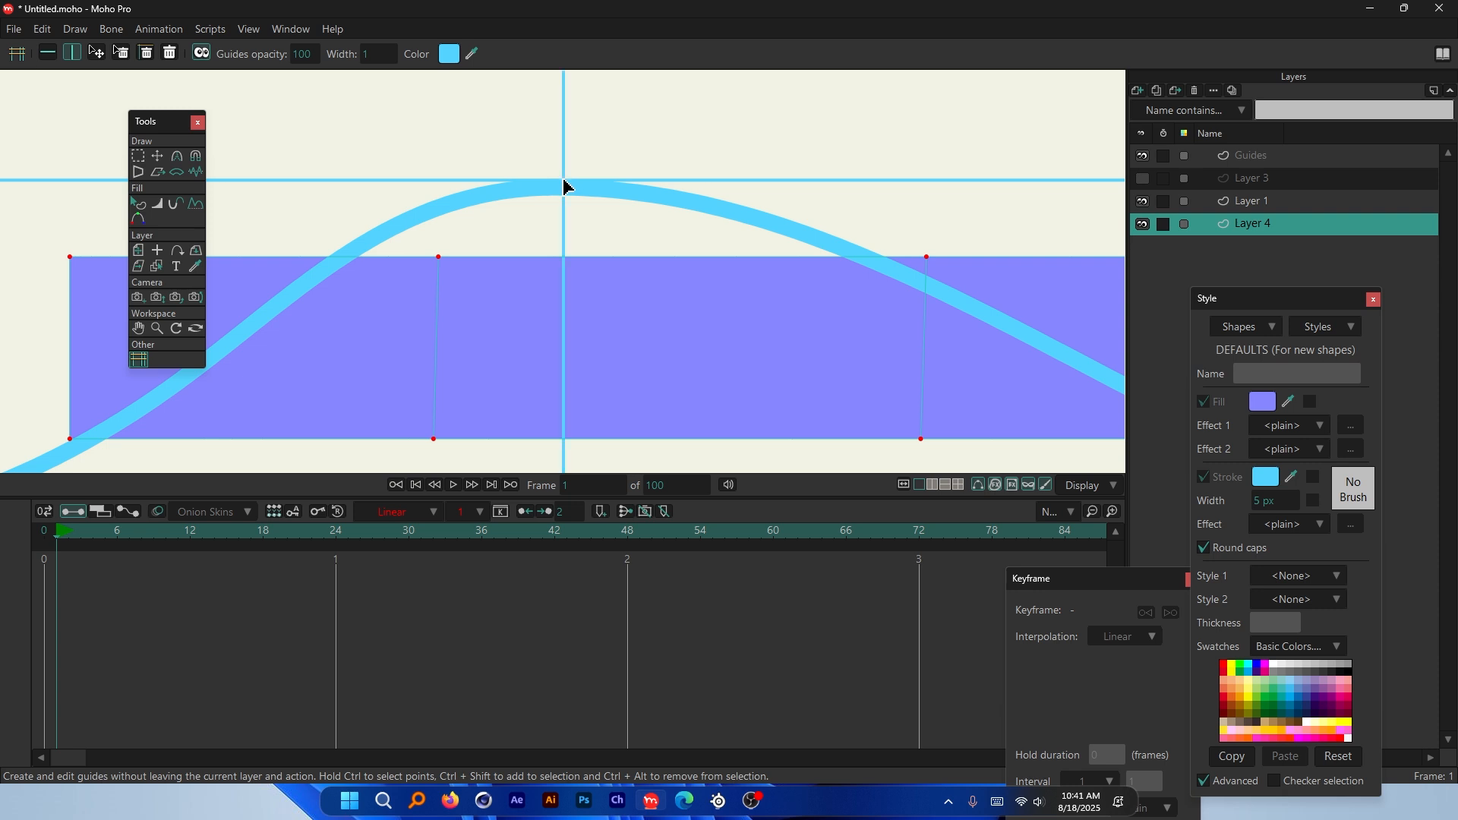
{"action": "scroll", "coordinate": [519, 231], "scroll_direction": "down", "scroll_amount": 3}
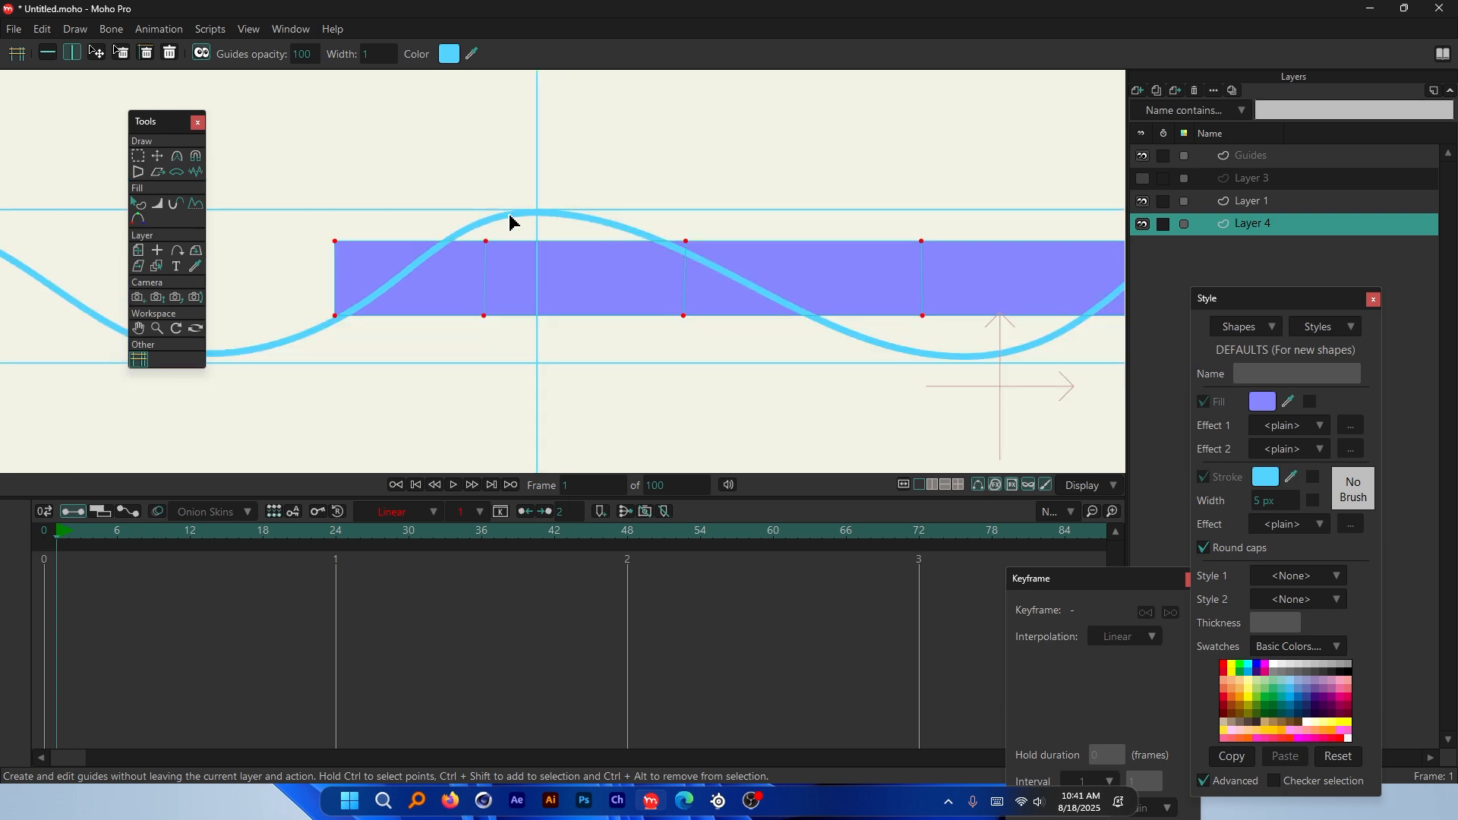
{"action": "scroll", "coordinate": [527, 218], "scroll_direction": "down", "scroll_amount": 2}
{"action": "scroll", "coordinate": [714, 296], "scroll_direction": "up", "scroll_amount": 5}
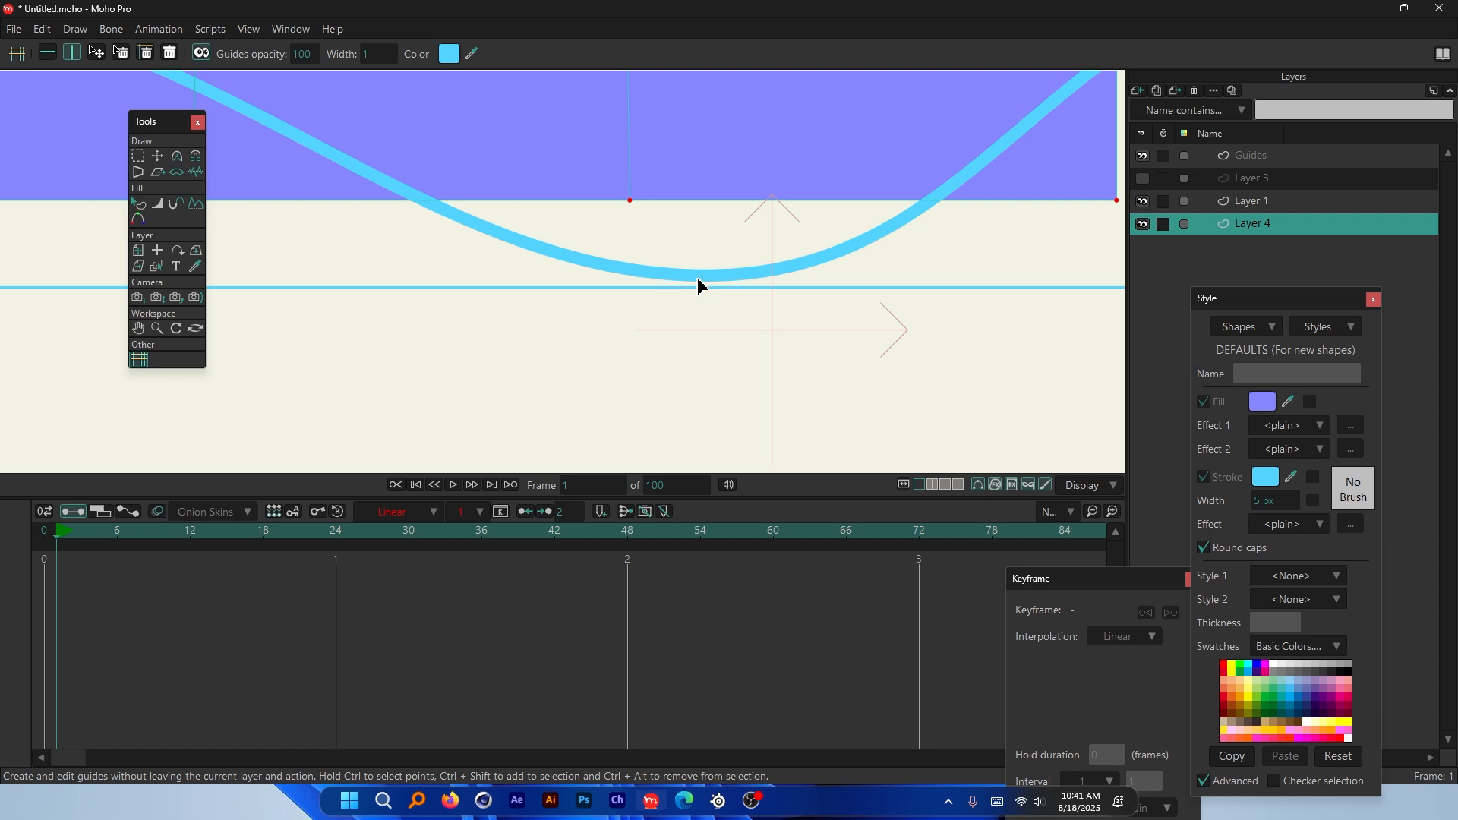
{"action": "left_click", "coordinate": [698, 285]}
{"action": "scroll", "coordinate": [703, 285], "scroll_direction": "down", "scroll_amount": 4}
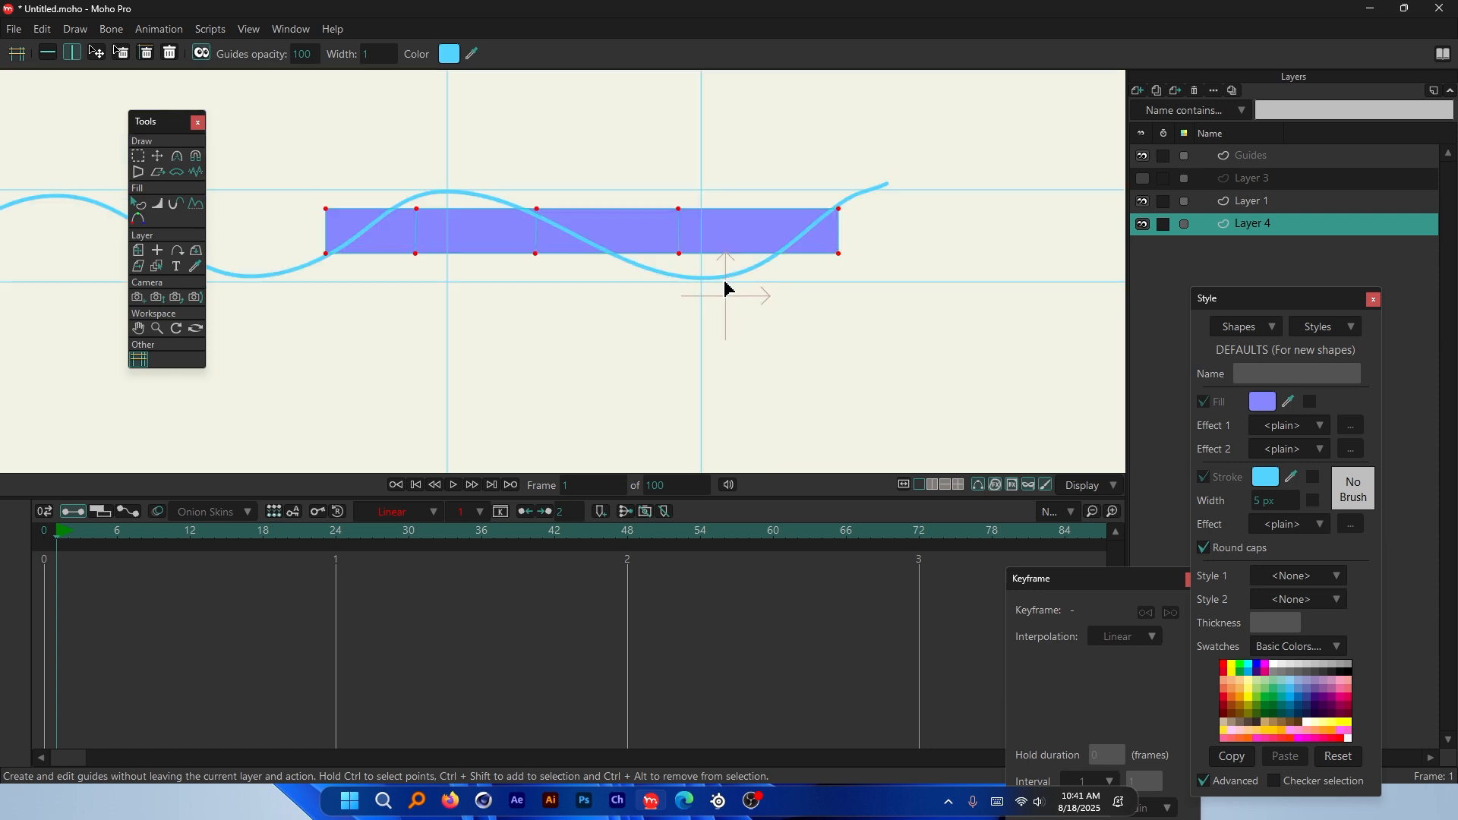
{"action": "scroll", "coordinate": [705, 288], "scroll_direction": "up", "scroll_amount": 2}
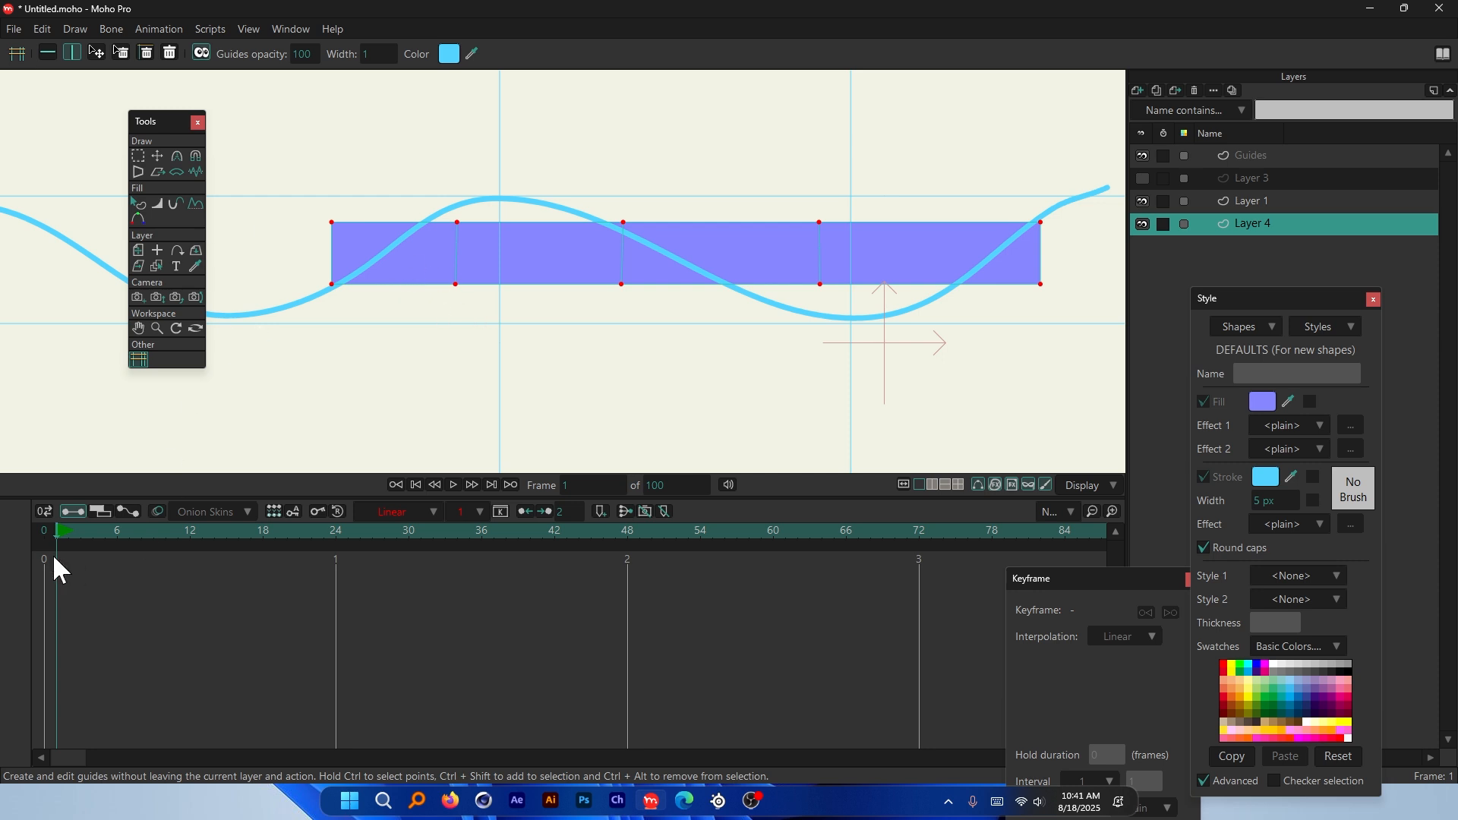
Step: Check the wave's points on Layer 1, then return to Layer 4 and show Layer 3 to cover the area beyond the strip's ends
{"action": "left_click", "coordinate": [1258, 204]}
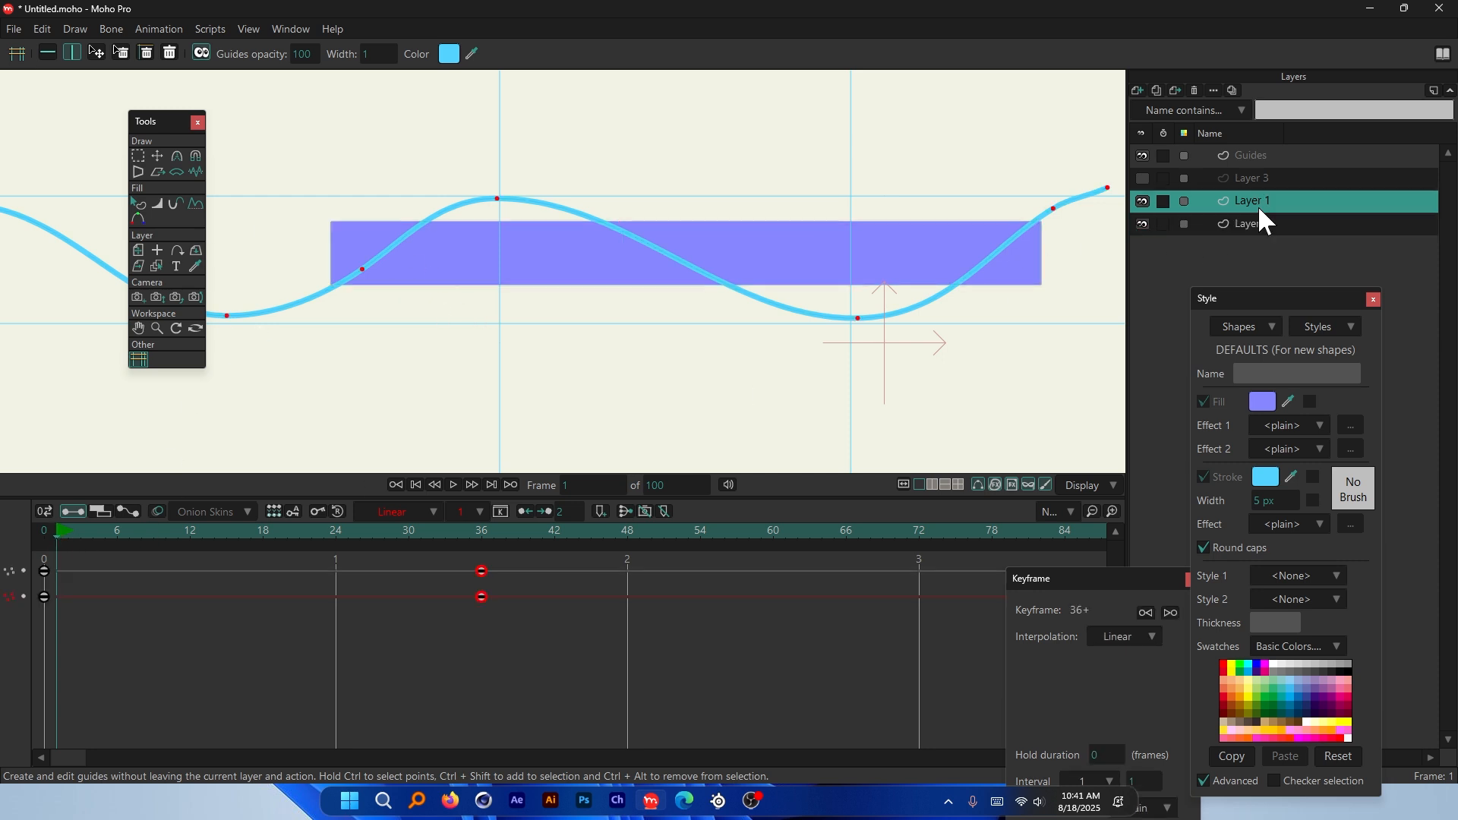
{"action": "left_click", "coordinate": [1262, 223]}
{"action": "scroll", "coordinate": [325, 244], "scroll_direction": "up", "scroll_amount": 2}
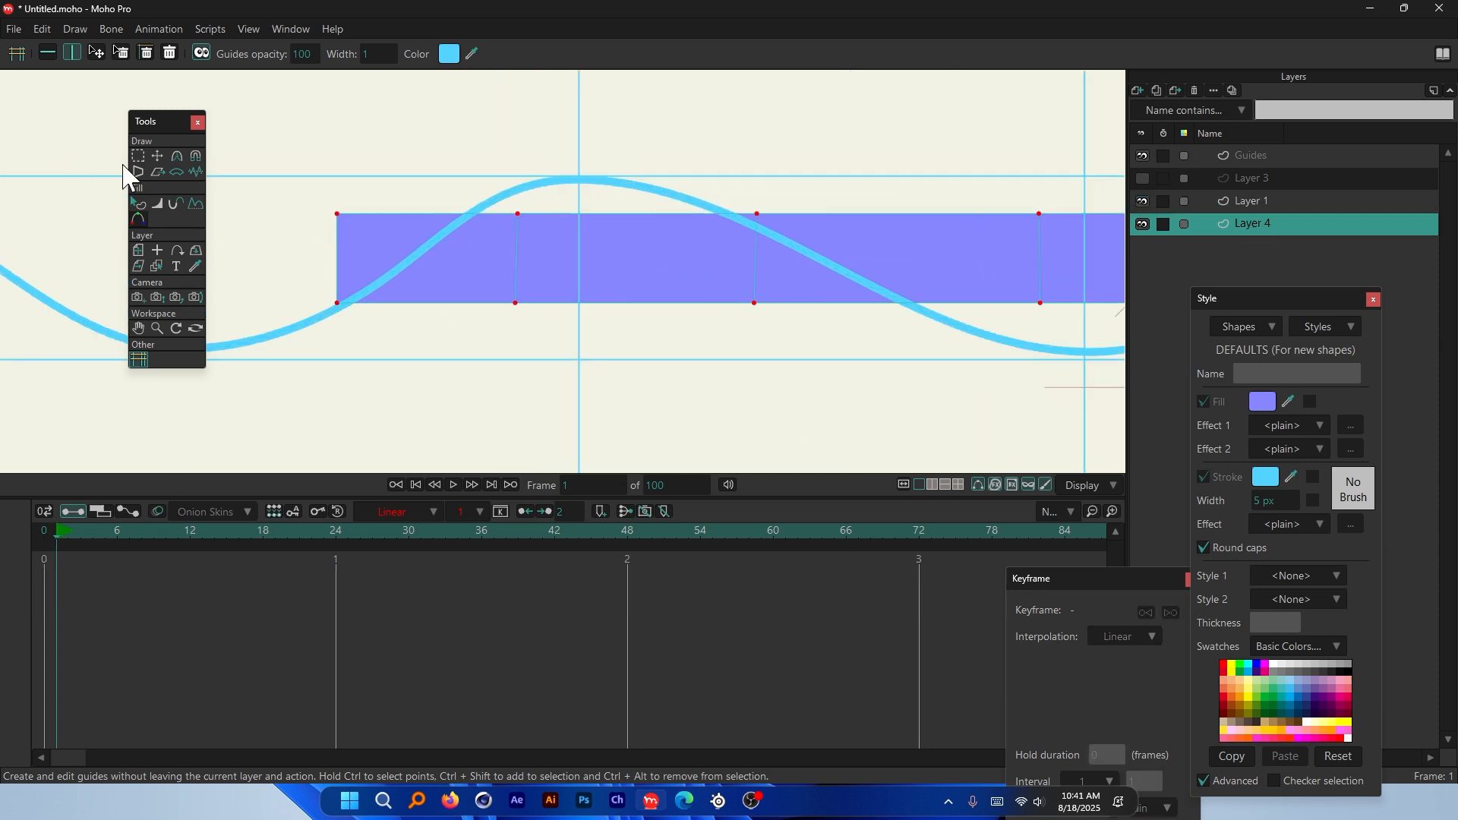
{"action": "left_click", "coordinate": [1142, 177]}
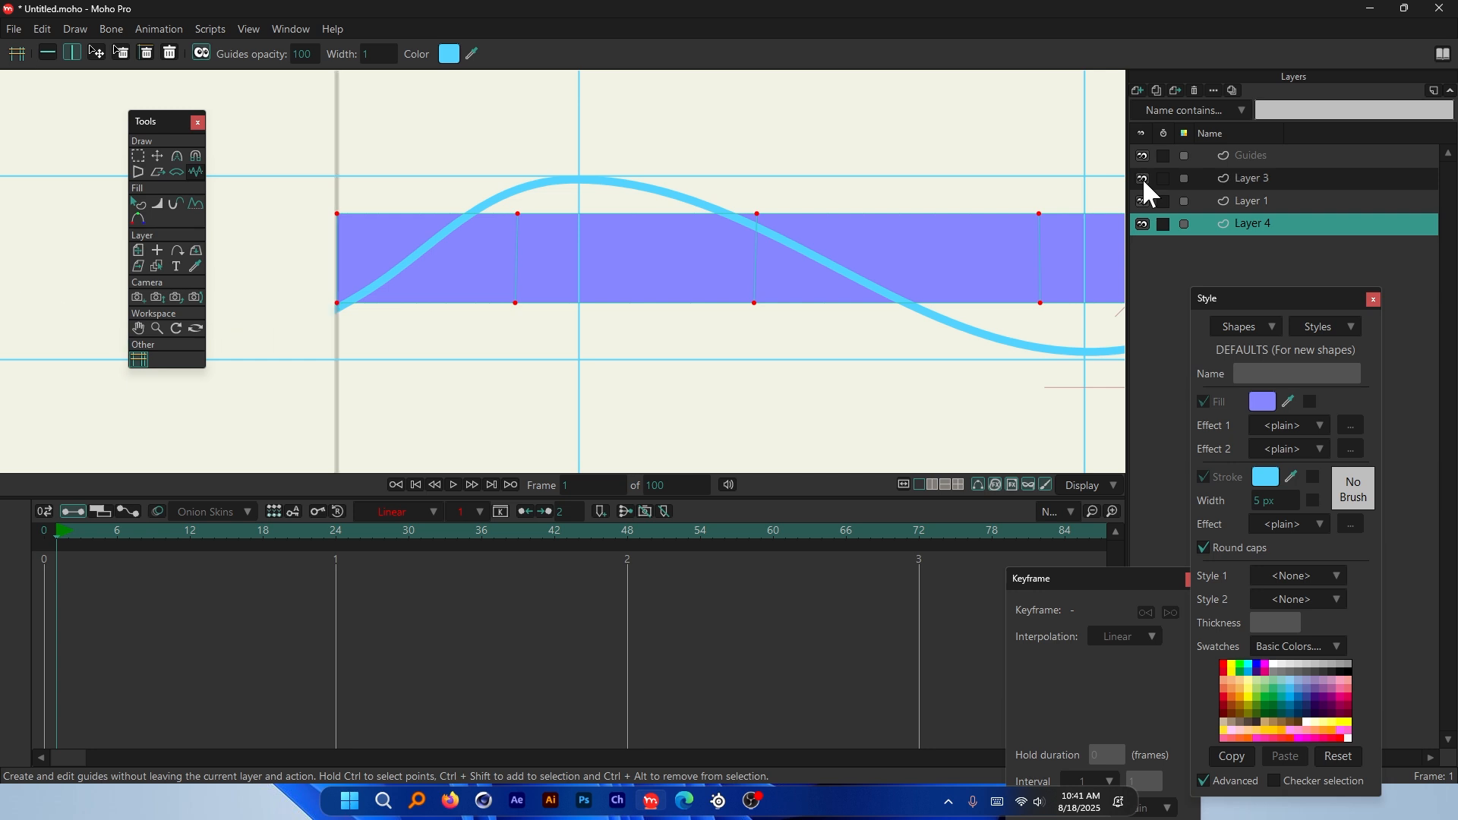
{"action": "scroll", "coordinate": [757, 186], "scroll_direction": "down", "scroll_amount": 1}
{"action": "scroll", "coordinate": [558, 219], "scroll_direction": "up", "scroll_amount": 3}
Step: Lift the strip's first dividing line onto the wave's rising slope and move its middle dividing line to the crest guide
{"action": "key", "text": "t"}
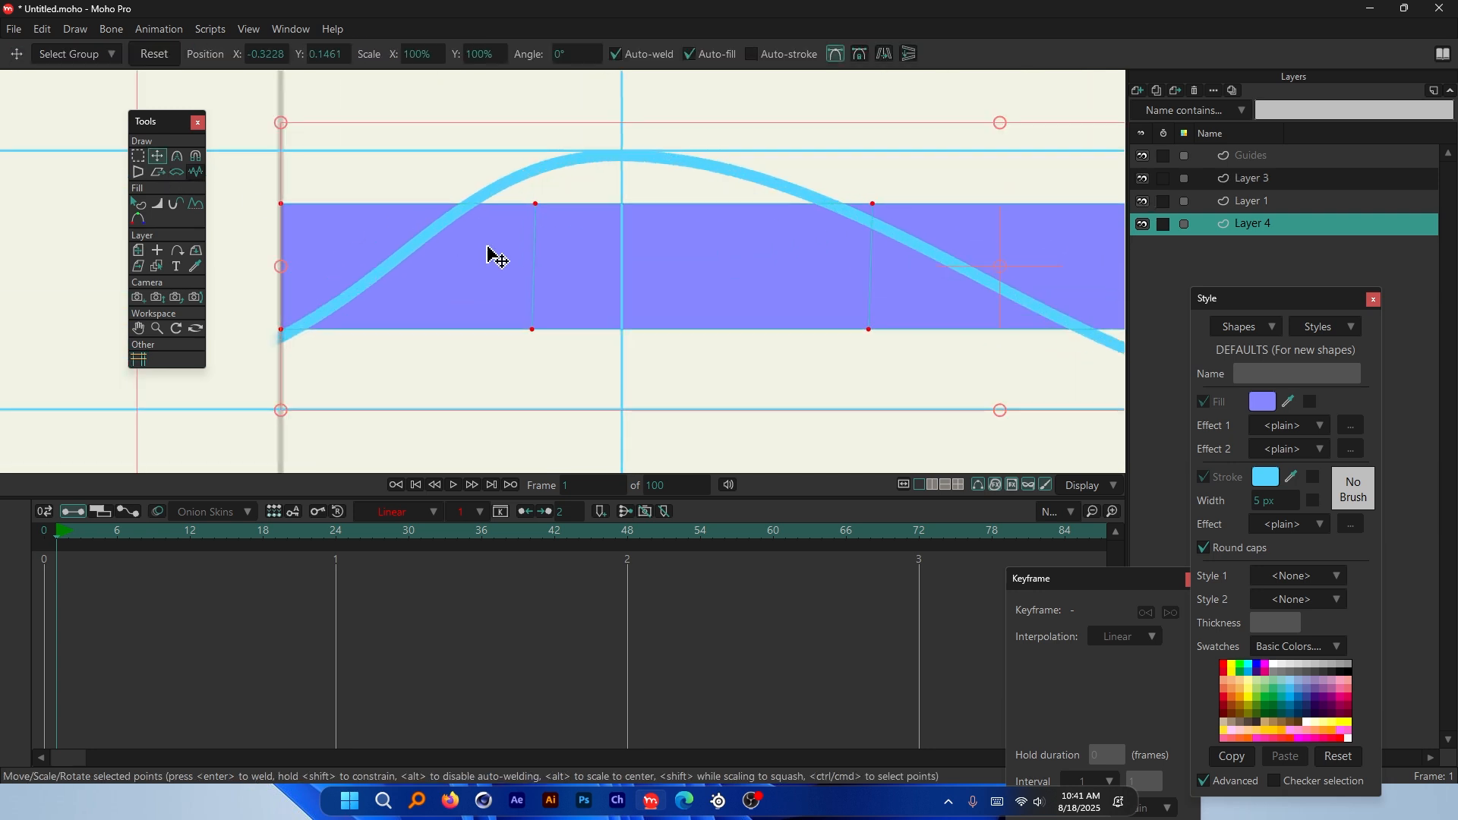
{"action": "left_click", "coordinate": [534, 253]}
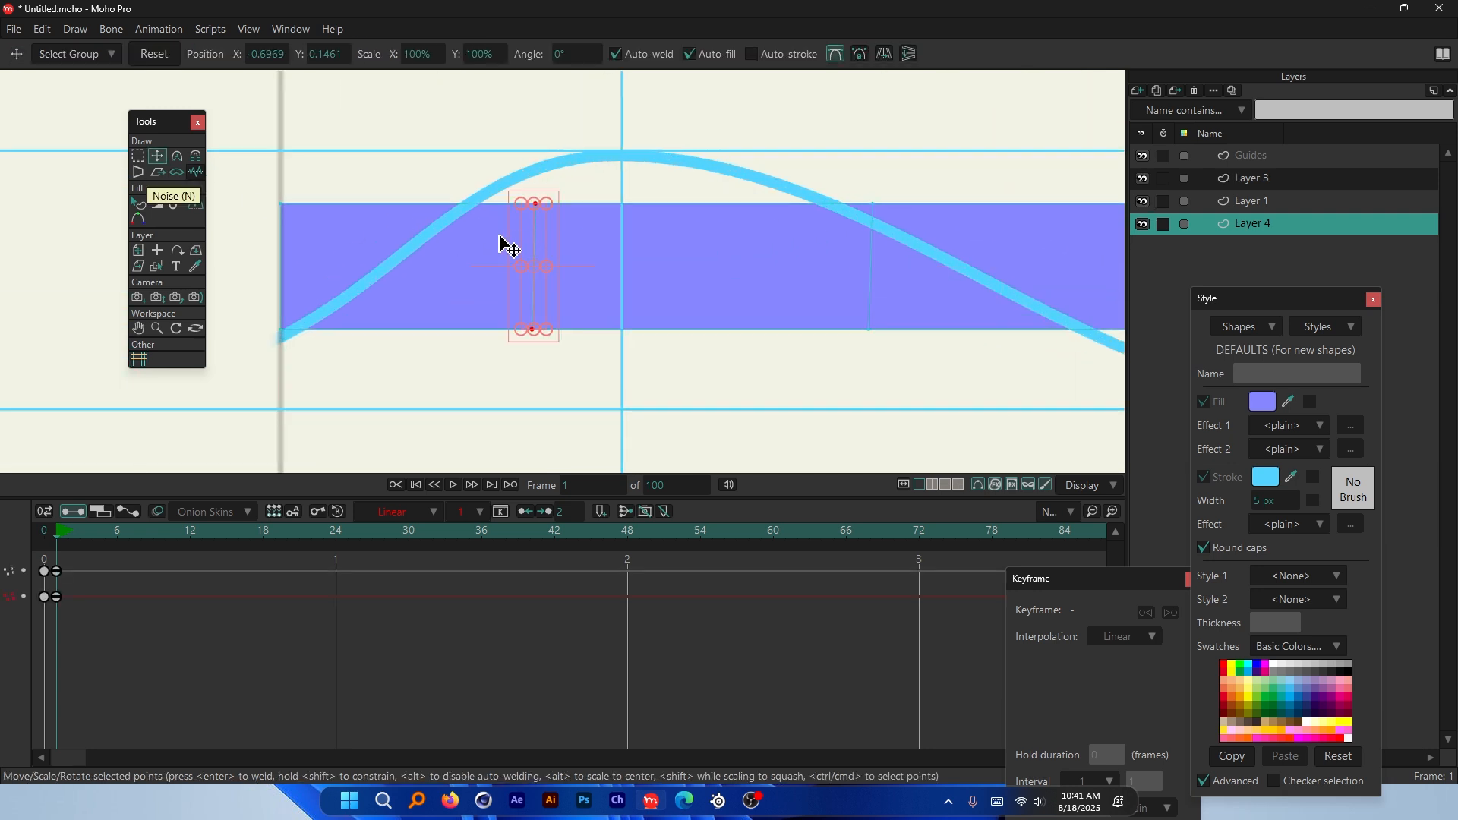
{"action": "scroll", "coordinate": [504, 244], "scroll_direction": "down", "scroll_amount": 2}
{"action": "left_click_drag", "start_coordinate": [595, 354], "coordinate": [559, 318]}
{"action": "left_click", "coordinate": [738, 280]}
{"action": "left_click_drag", "start_coordinate": [775, 326], "coordinate": [616, 277]}
{"action": "key", "text": "ctrl+z"}
{"action": "left_click", "coordinate": [735, 240], "text": "ctrl"}
Step: Centre the first dividing line on the wave's rising slope and rotate it perpendicular to the curve
{"action": "scroll", "coordinate": [460, 226], "scroll_direction": "up", "scroll_amount": 3}
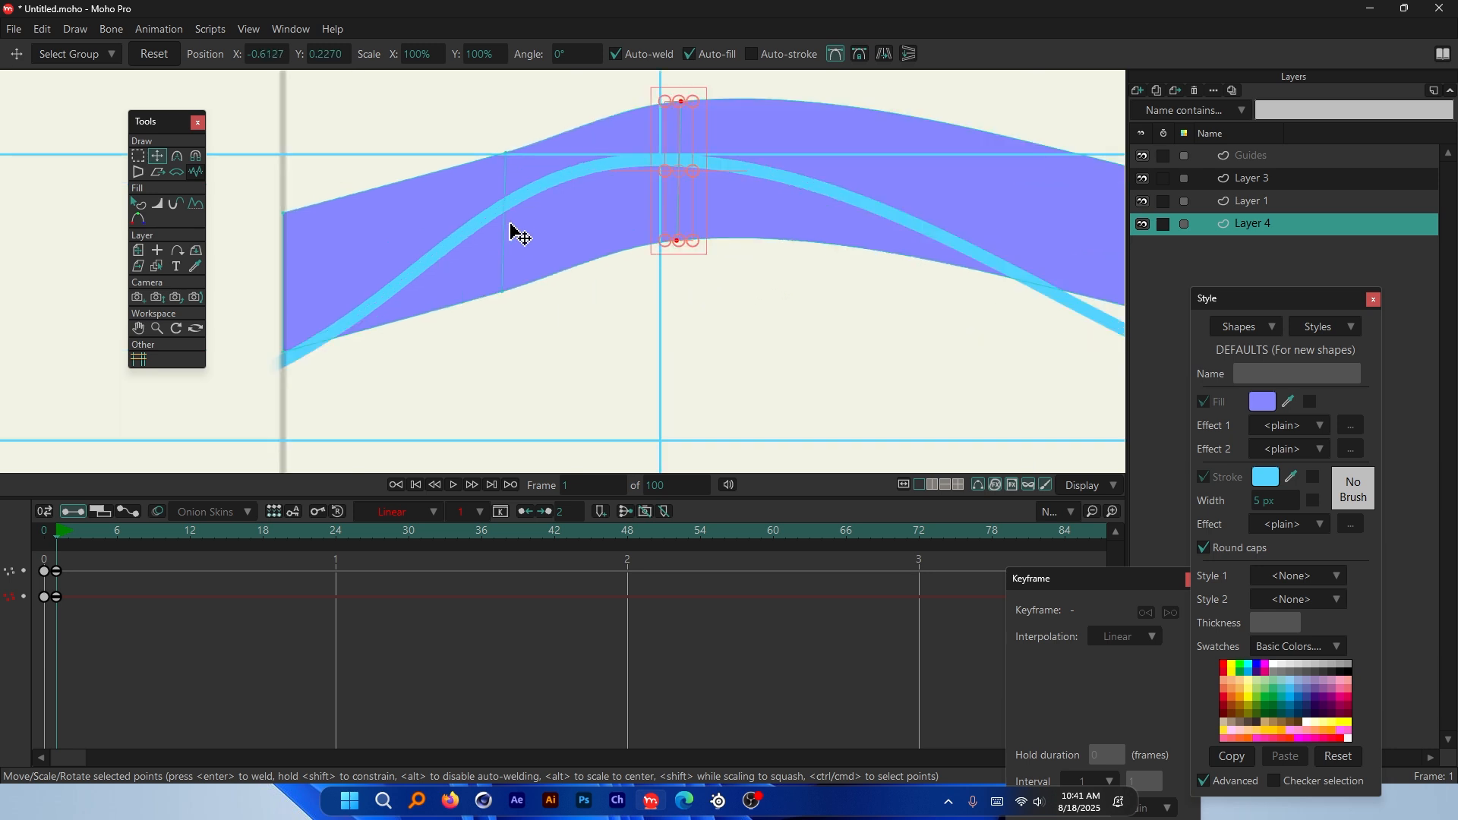
{"action": "left_click", "coordinate": [503, 235], "text": "ctrl"}
{"action": "scroll", "coordinate": [499, 215], "scroll_direction": "up", "scroll_amount": 3}
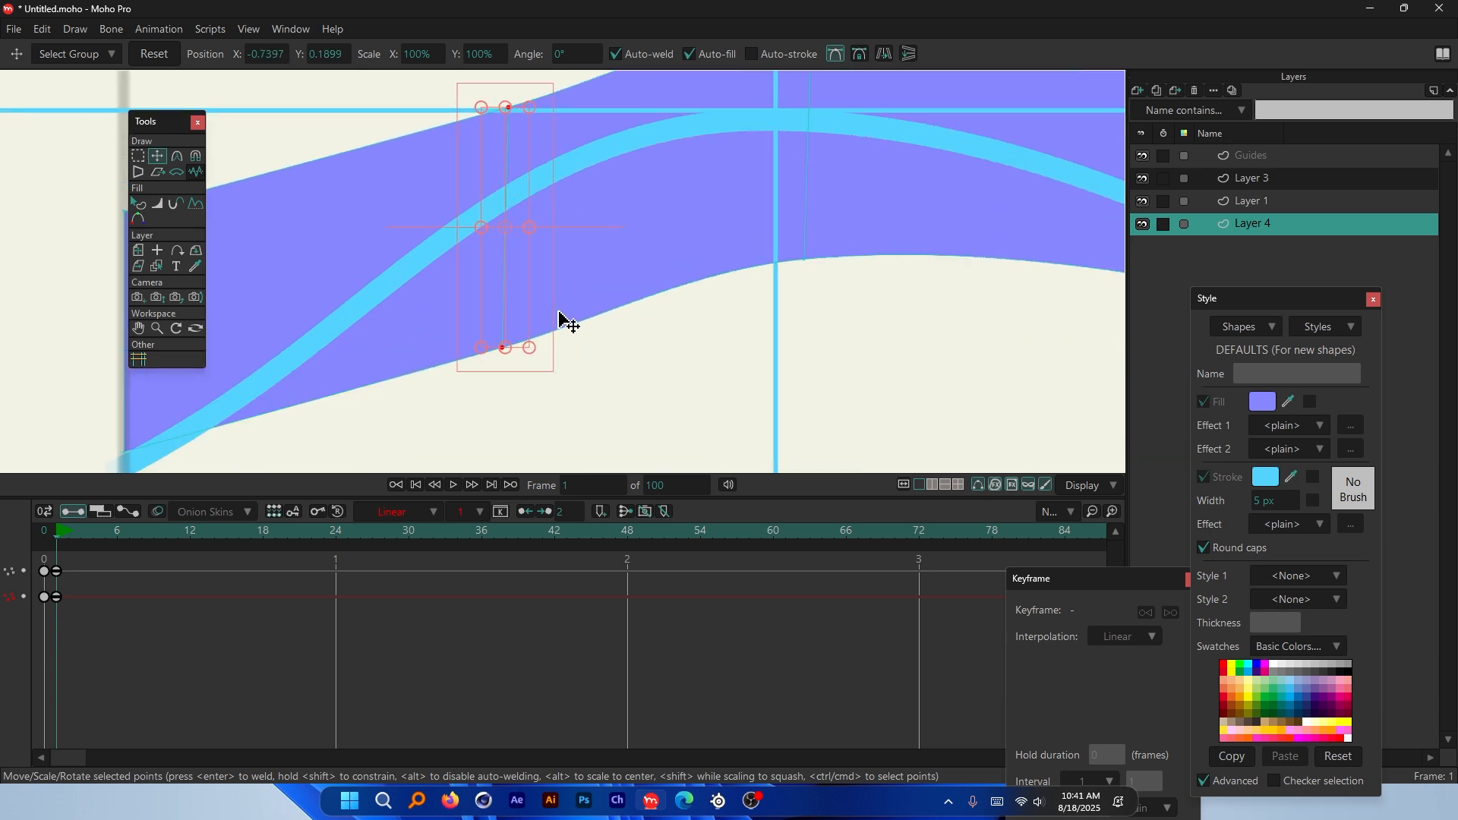
{"action": "left_click_drag", "start_coordinate": [548, 355], "coordinate": [562, 305]}
{"action": "left_click_drag", "start_coordinate": [629, 365], "coordinate": [675, 312]}
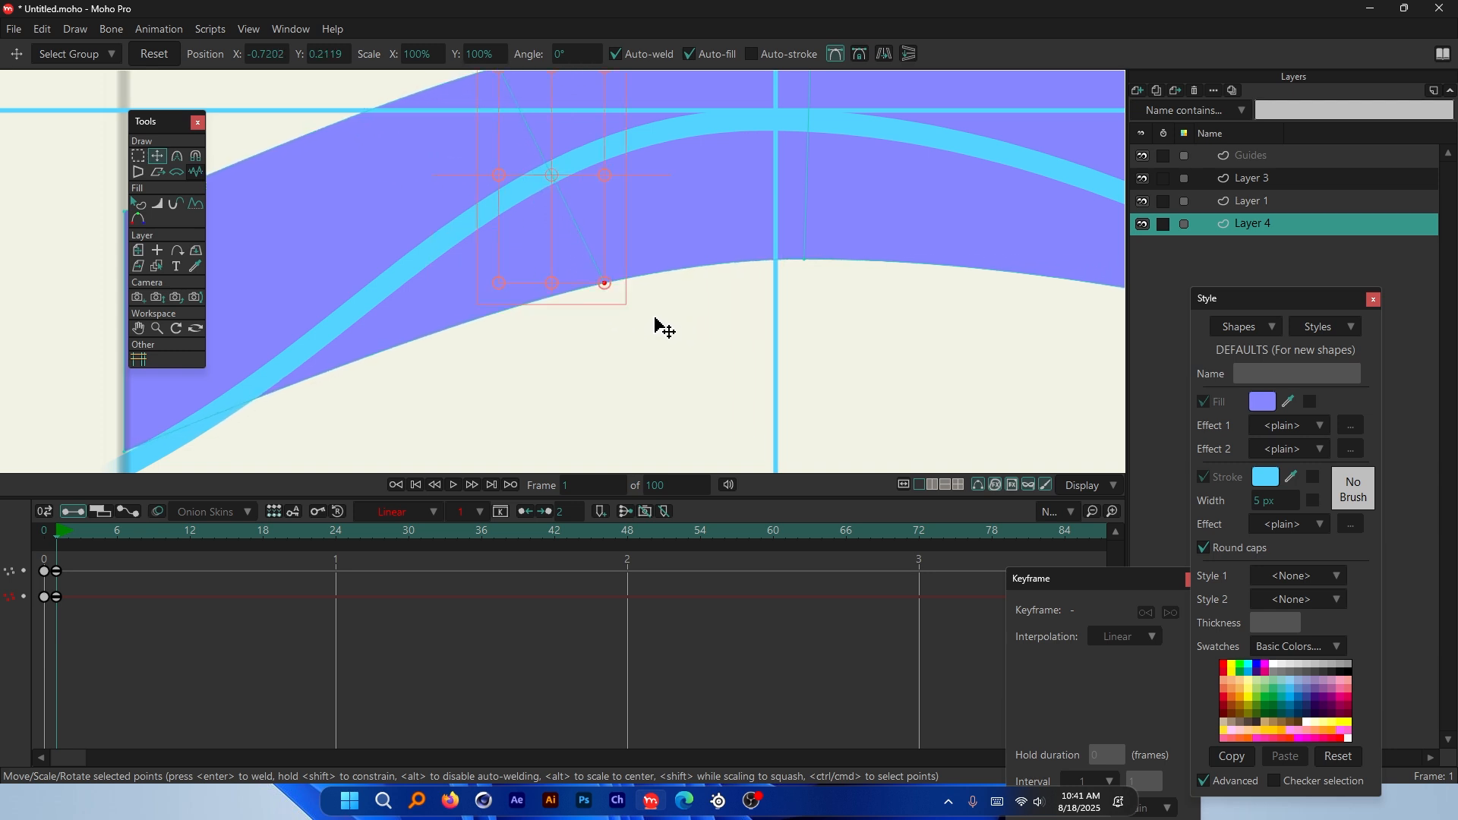
{"action": "scroll", "coordinate": [653, 317], "scroll_direction": "down", "scroll_amount": 3}
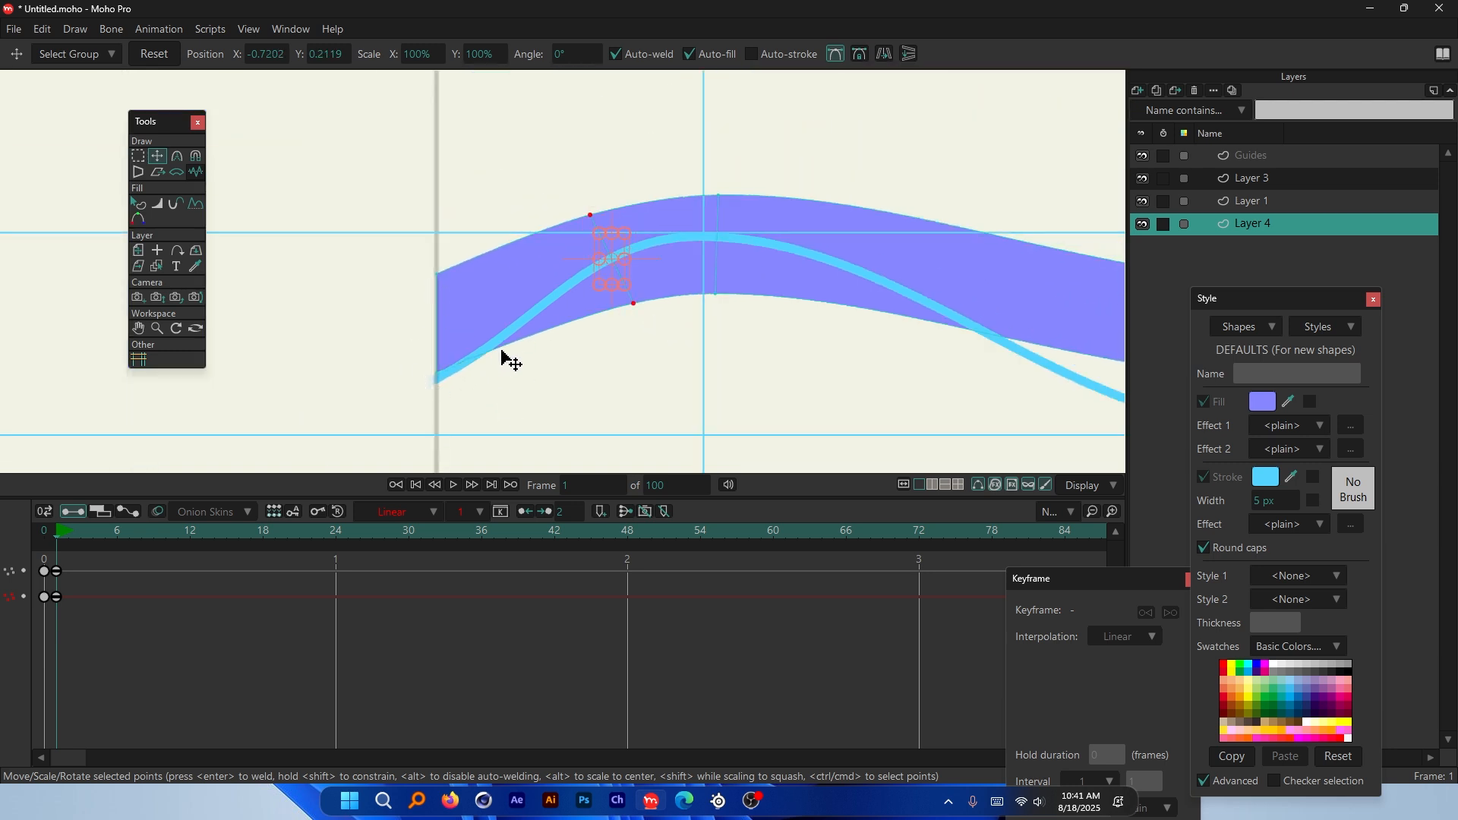
Step: Move the strip's third dividing line down onto the trough guide, centred on the wave
{"action": "scroll", "coordinate": [448, 273], "scroll_direction": "down", "scroll_amount": 5}
{"action": "scroll", "coordinate": [622, 270], "scroll_direction": "up", "scroll_amount": 6}
{"action": "scroll", "coordinate": [579, 241], "scroll_direction": "down", "scroll_amount": 4}
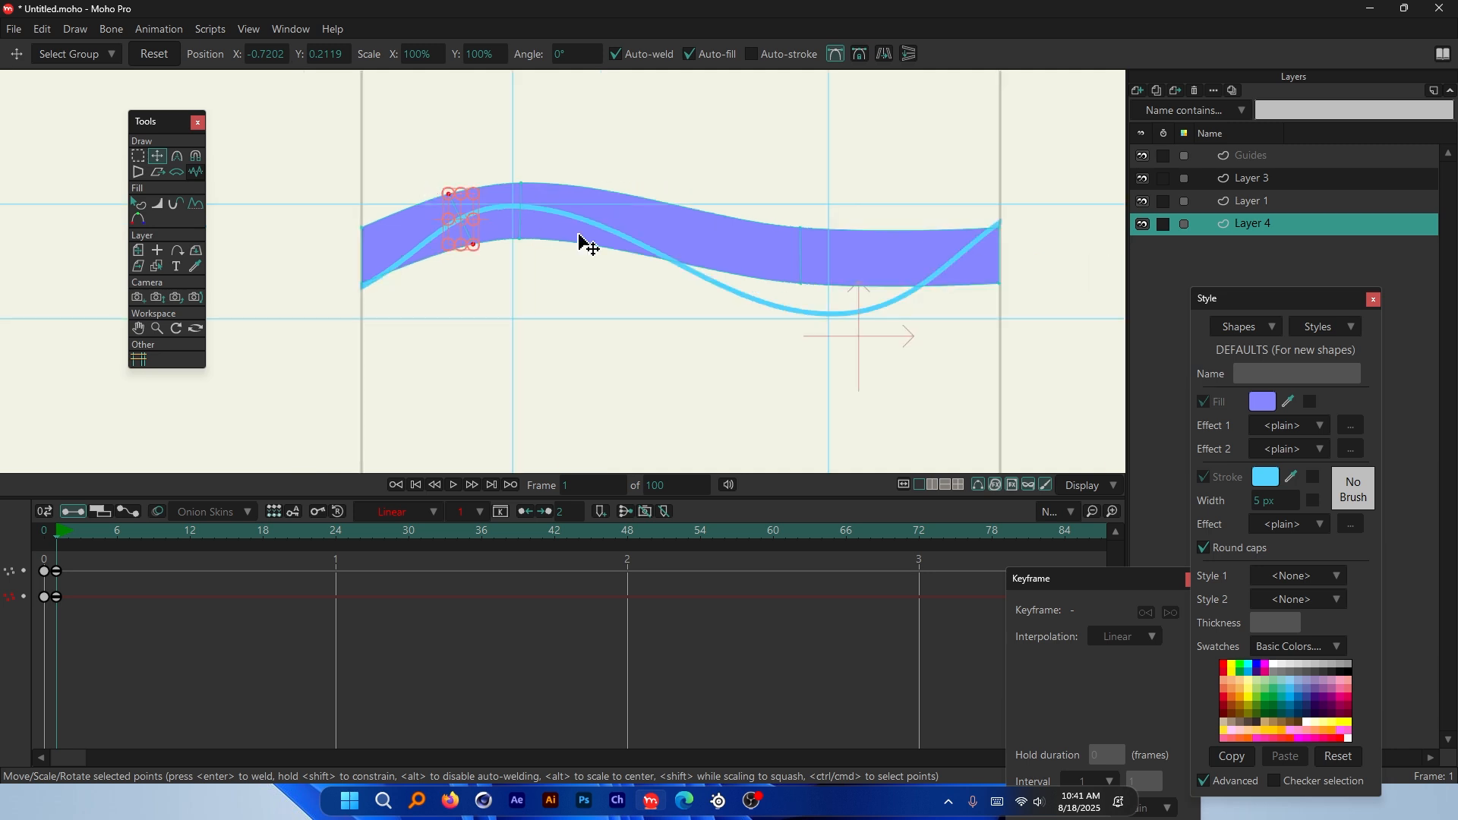
{"action": "scroll", "coordinate": [809, 266], "scroll_direction": "up", "scroll_amount": 4}
{"action": "left_click_drag", "start_coordinate": [835, 185], "coordinate": [887, 269]}
{"action": "scroll", "coordinate": [881, 266], "scroll_direction": "down", "scroll_amount": 5}
{"action": "scroll", "coordinate": [930, 266], "scroll_direction": "up", "scroll_amount": 5}
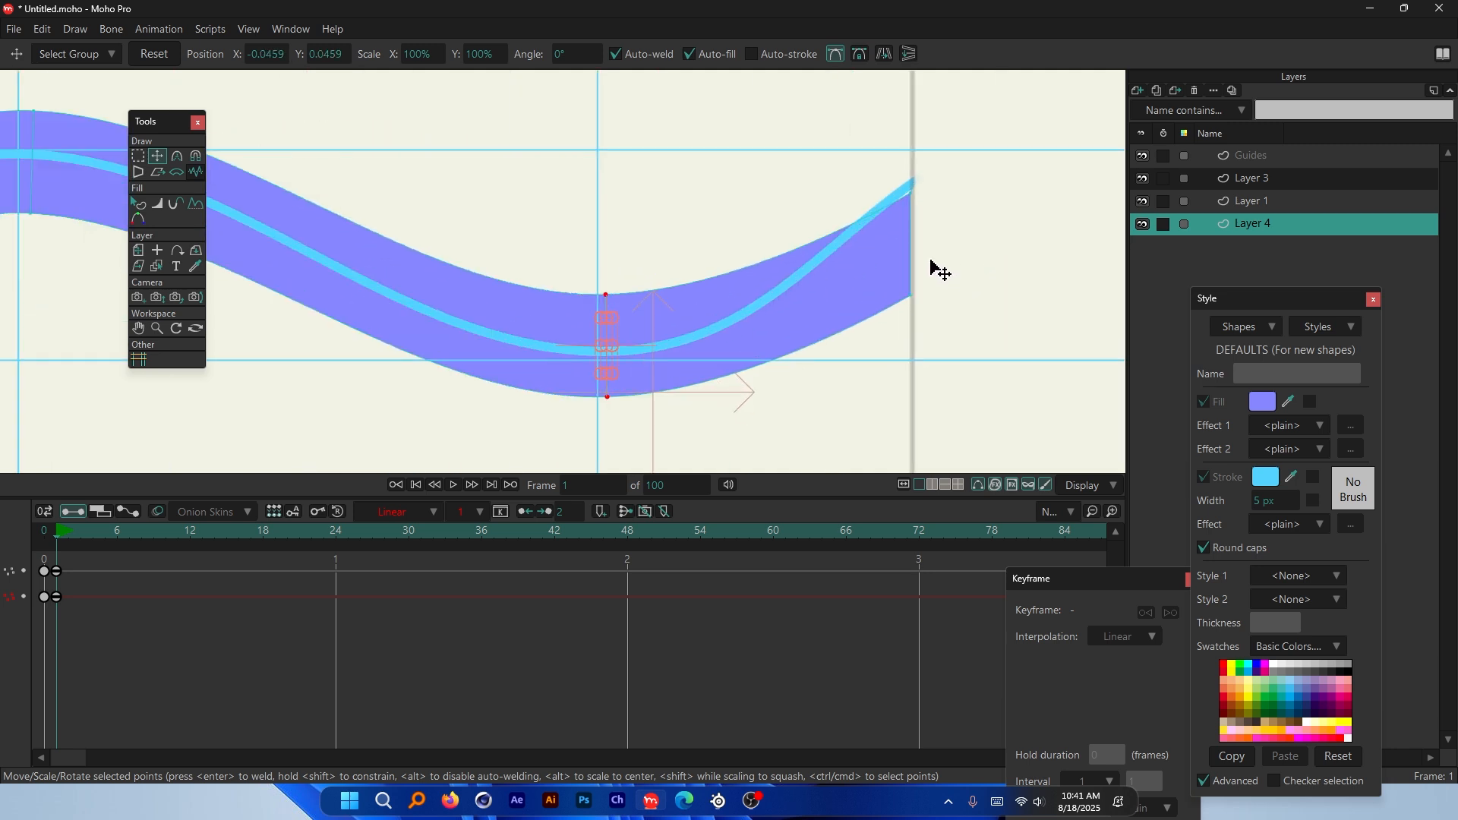
Step: Examine the strip's points at the right end, the trough and the first segments against the wave
{"action": "key", "text": "ctrl+a"}
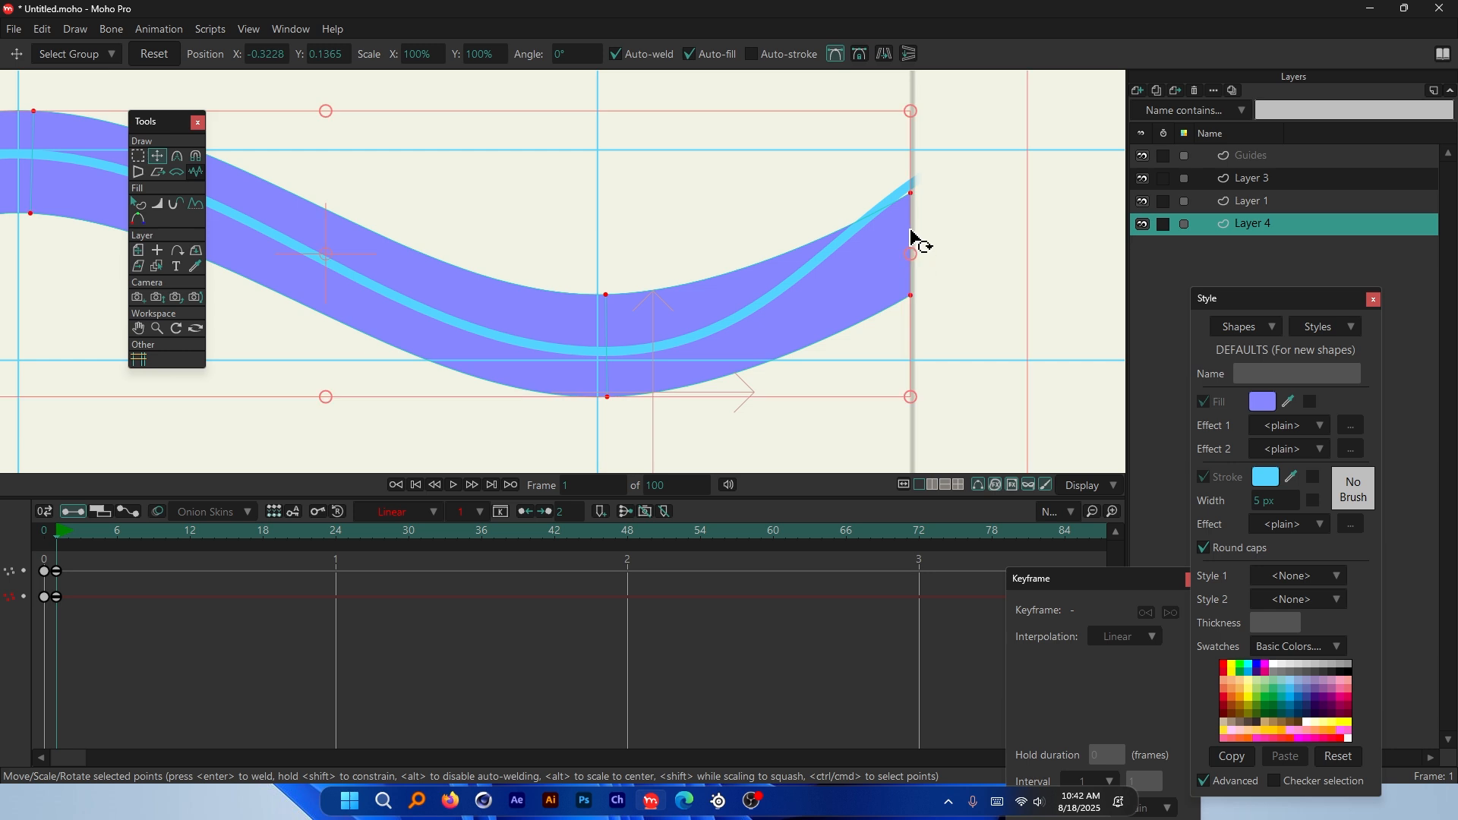
{"action": "scroll", "coordinate": [911, 235], "scroll_direction": "up", "scroll_amount": 3}
{"action": "scroll", "coordinate": [706, 303], "scroll_direction": "down", "scroll_amount": 3}
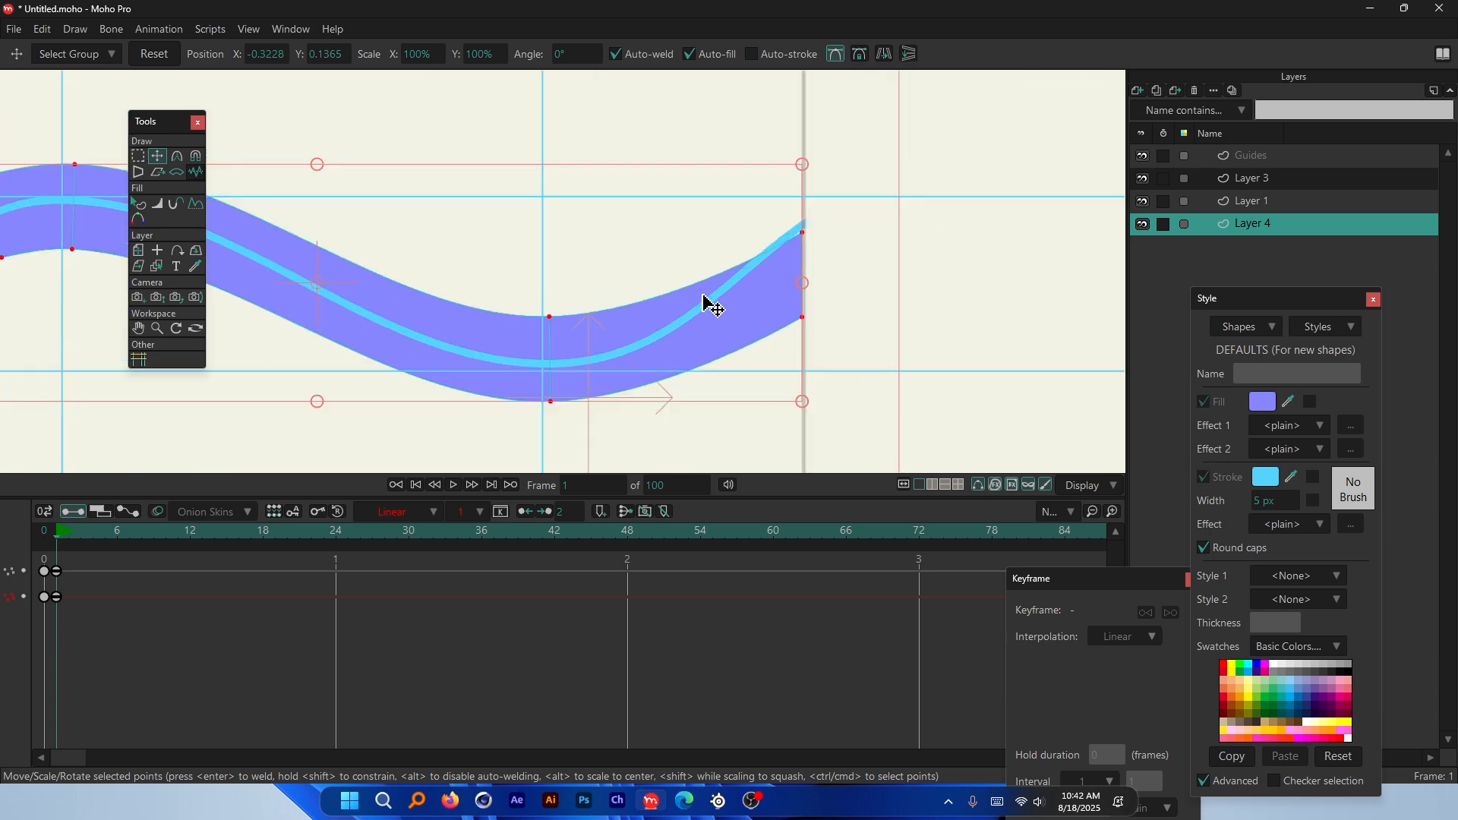
{"action": "scroll", "coordinate": [736, 235], "scroll_direction": "up", "scroll_amount": 3}
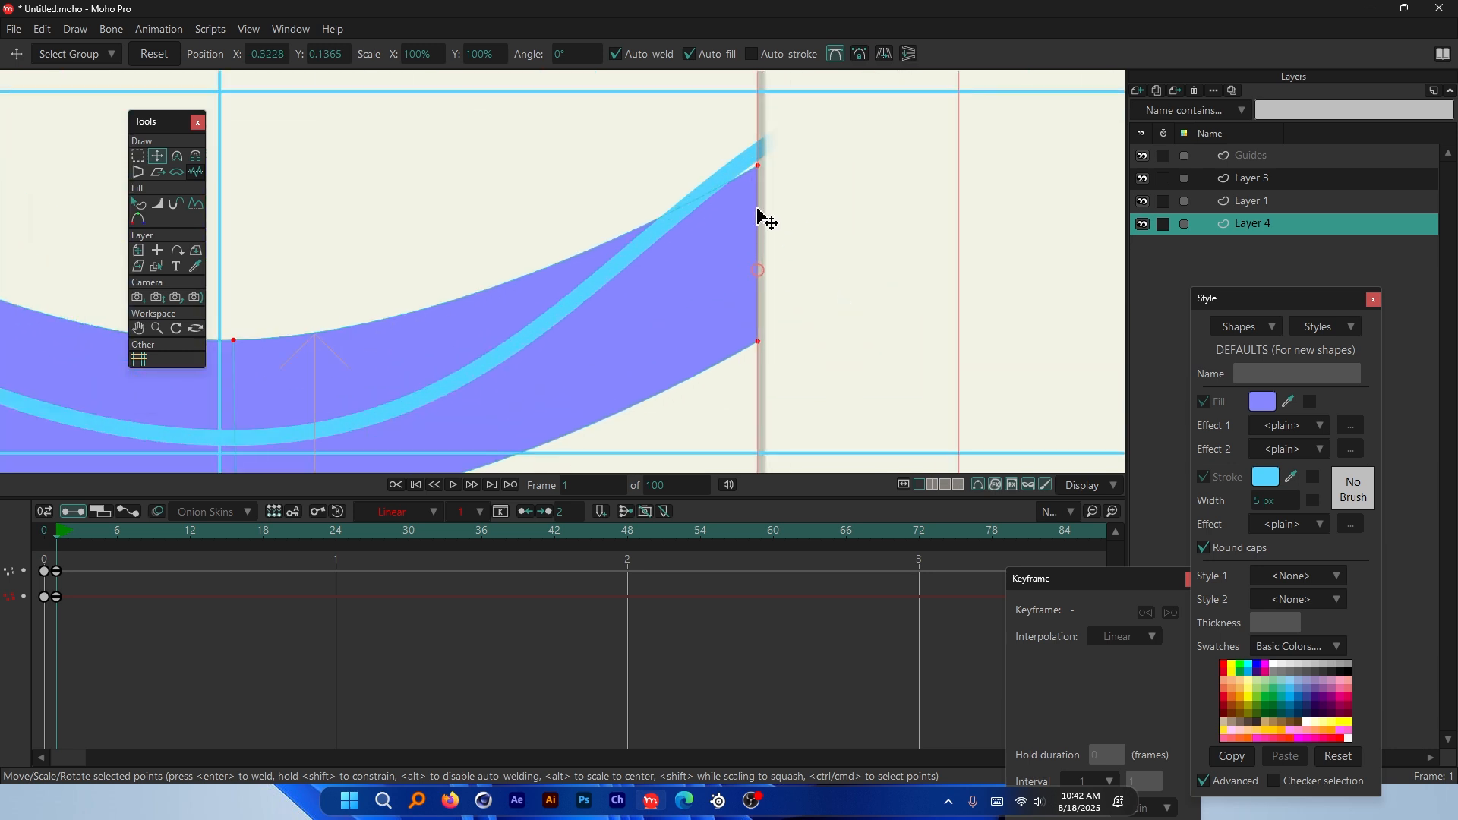
{"action": "scroll", "coordinate": [850, 290], "scroll_direction": "down", "scroll_amount": 4}
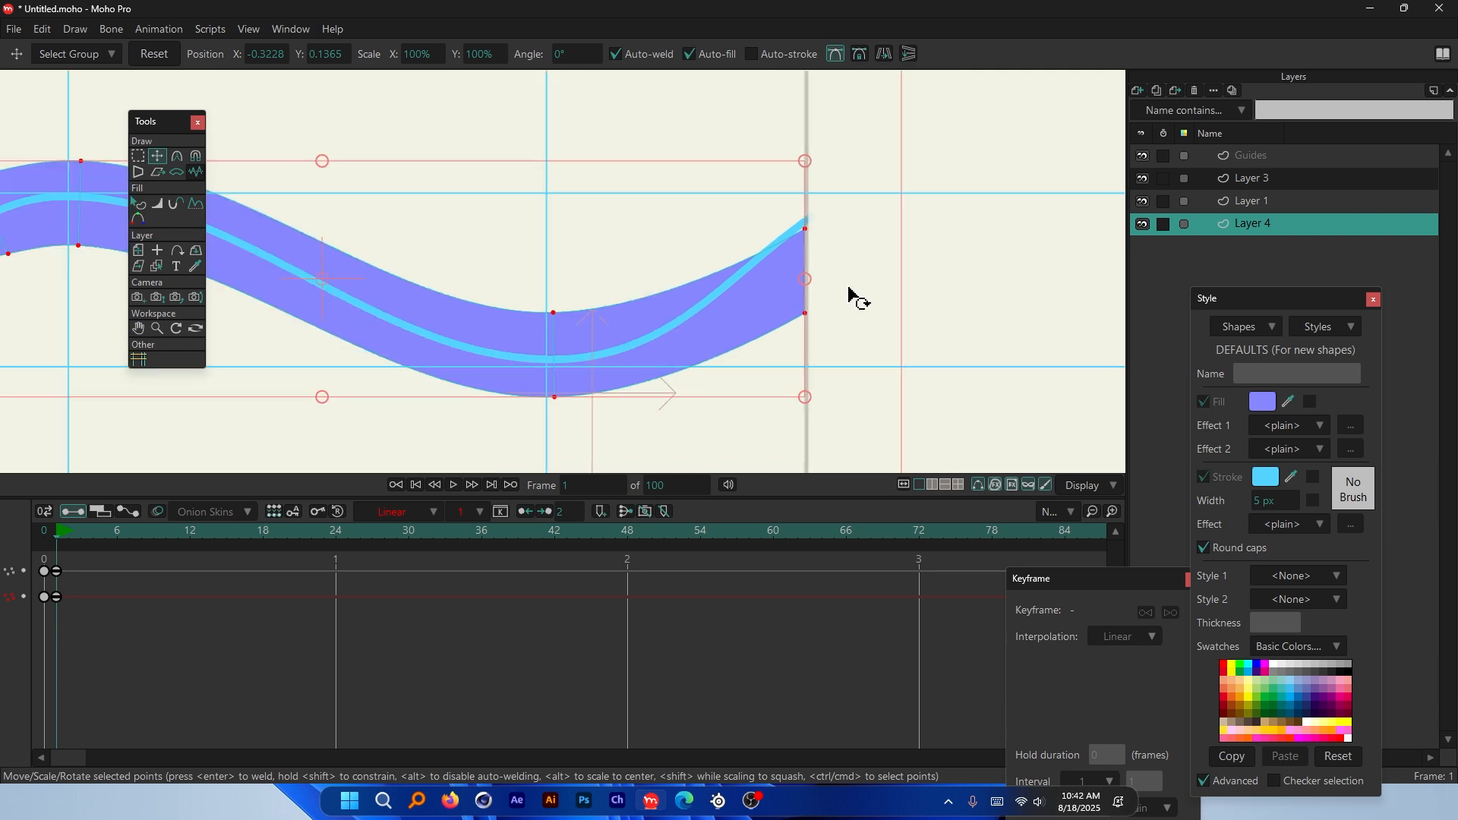
{"action": "scroll", "coordinate": [784, 230], "scroll_direction": "down", "scroll_amount": 1}
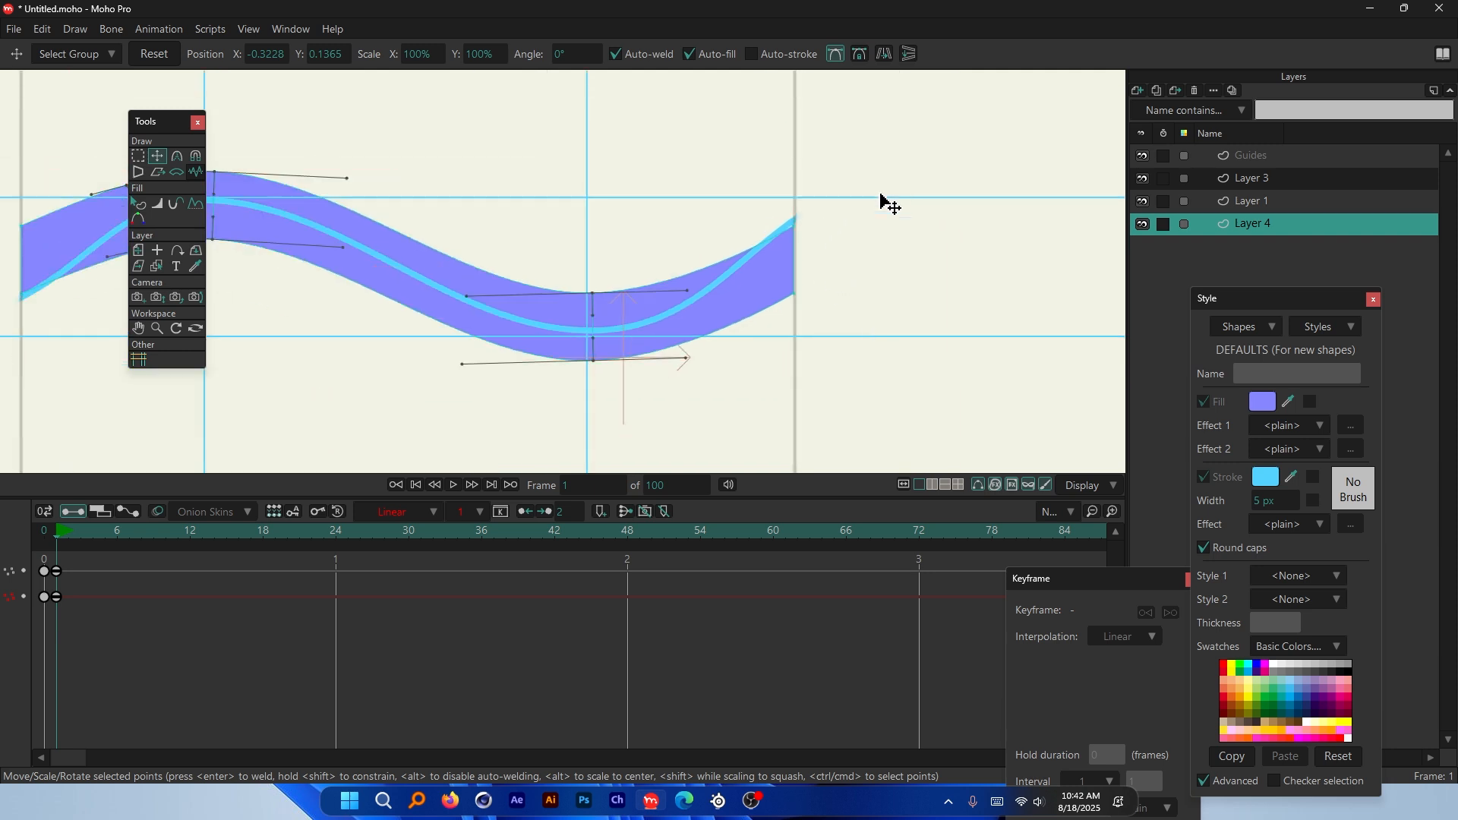
{"action": "left_click_drag", "start_coordinate": [891, 177], "coordinate": [772, 346]}
{"action": "left_click_drag", "start_coordinate": [570, 227], "coordinate": [611, 372]}
{"action": "scroll", "coordinate": [830, 287], "scroll_direction": "down", "scroll_amount": 2}
{"action": "left_click", "coordinate": [349, 237]}
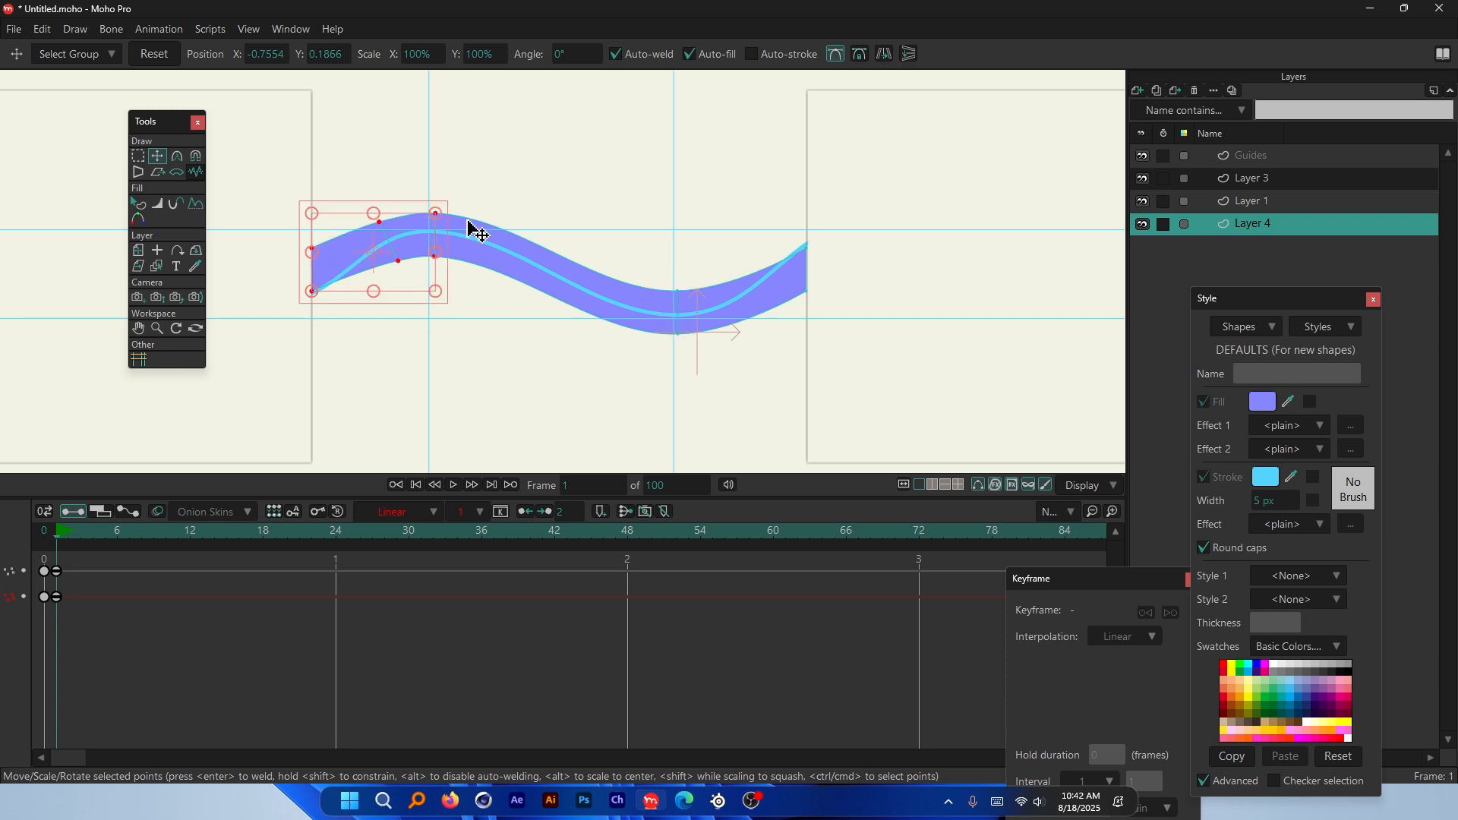
Step: Raise the strip's right end edge to centre it on the wave and tilt it perpendicular to the curve
{"action": "scroll", "coordinate": [792, 294], "scroll_direction": "up", "scroll_amount": 2}
{"action": "left_click_drag", "start_coordinate": [911, 143], "coordinate": [776, 366]}
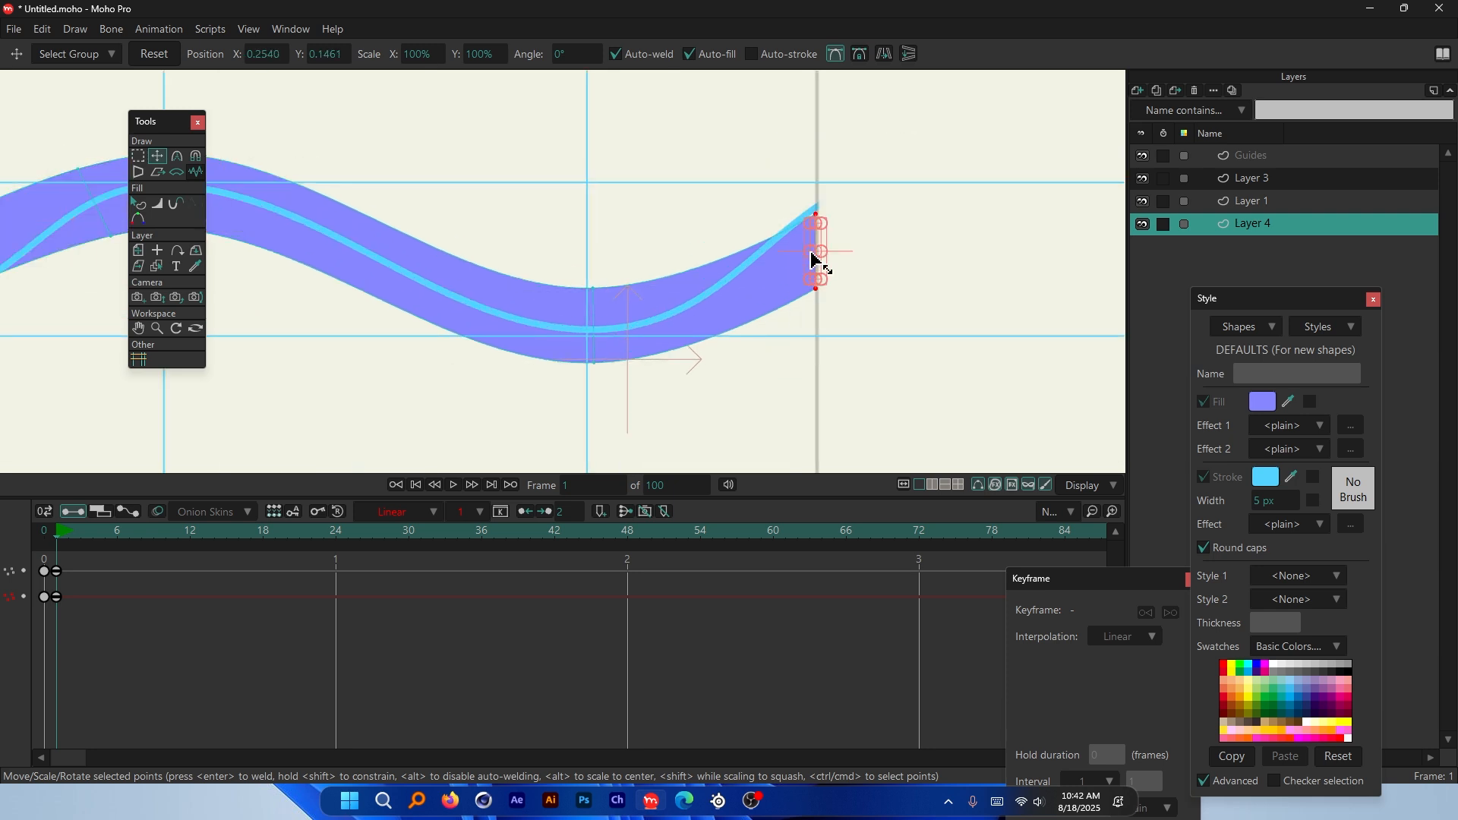
{"action": "scroll", "coordinate": [846, 286], "scroll_direction": "up", "scroll_amount": 2}
{"action": "left_click_drag", "start_coordinate": [862, 275], "coordinate": [865, 226]}
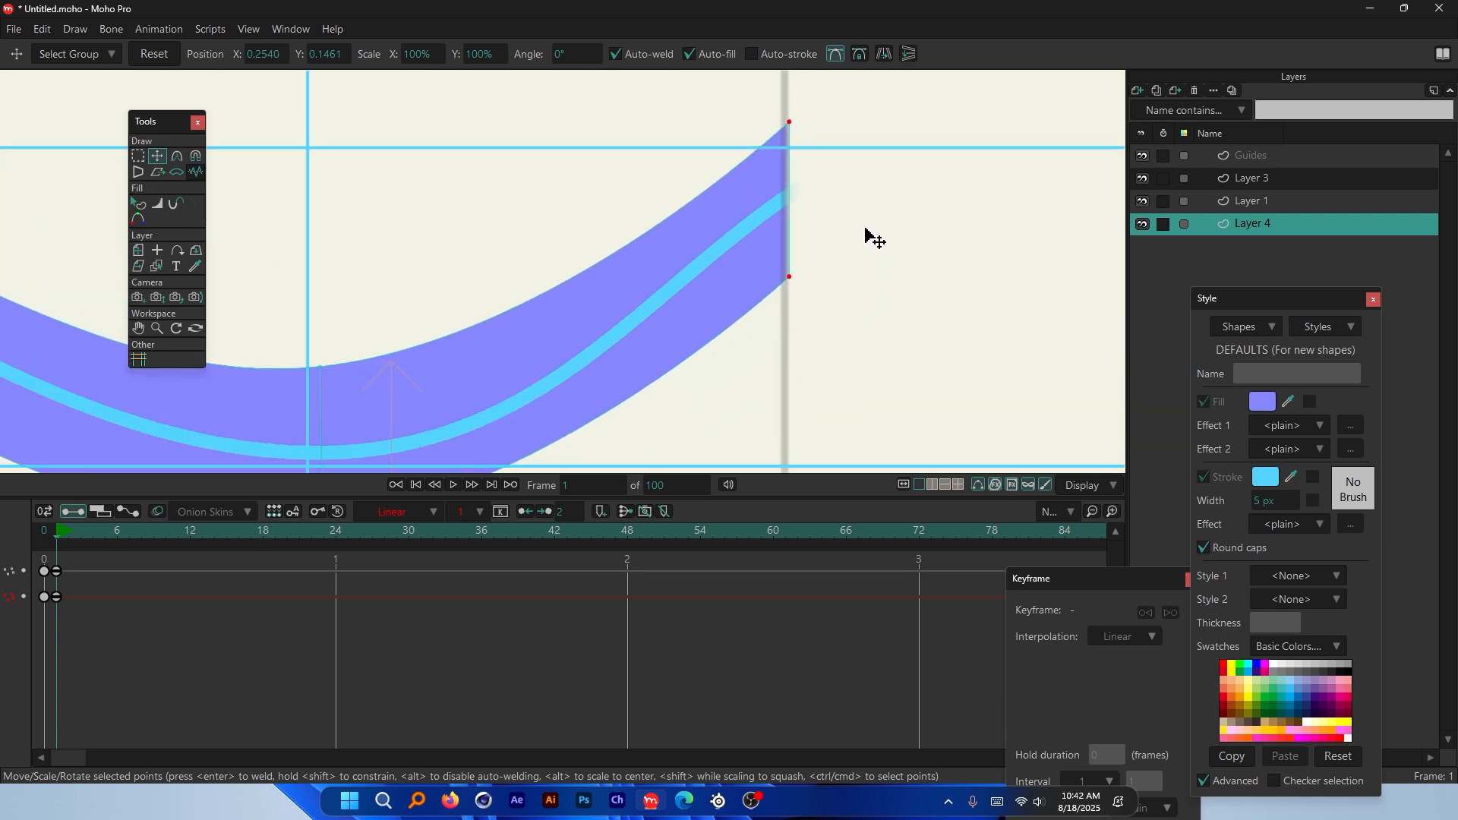
{"action": "scroll", "coordinate": [808, 273], "scroll_direction": "up", "scroll_amount": 2}
{"action": "left_click_drag", "start_coordinate": [810, 284], "coordinate": [846, 272]}
{"action": "scroll", "coordinate": [890, 237], "scroll_direction": "down", "scroll_amount": 4}
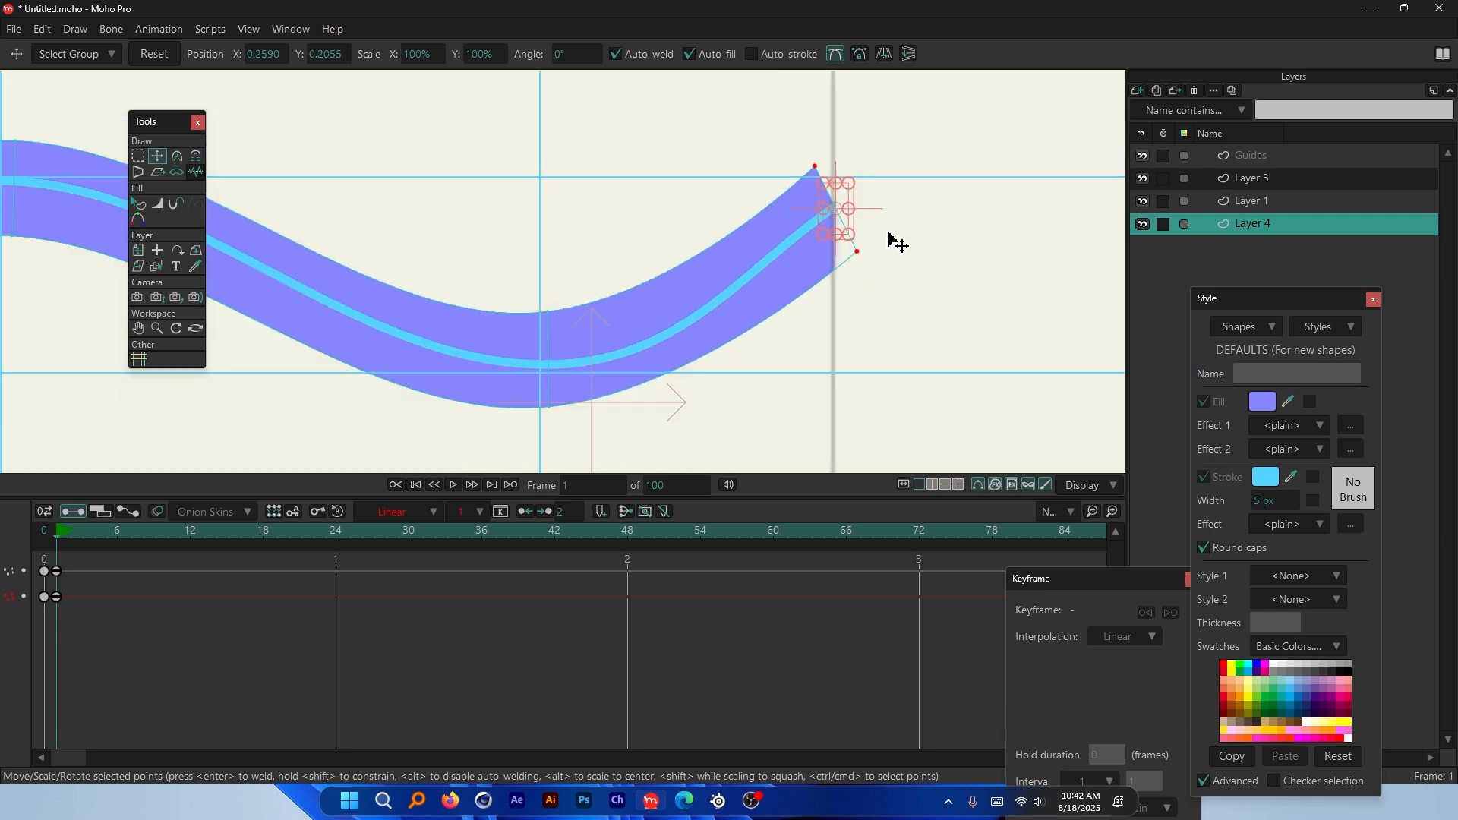
{"action": "scroll", "coordinate": [915, 247], "scroll_direction": "up", "scroll_amount": 2}
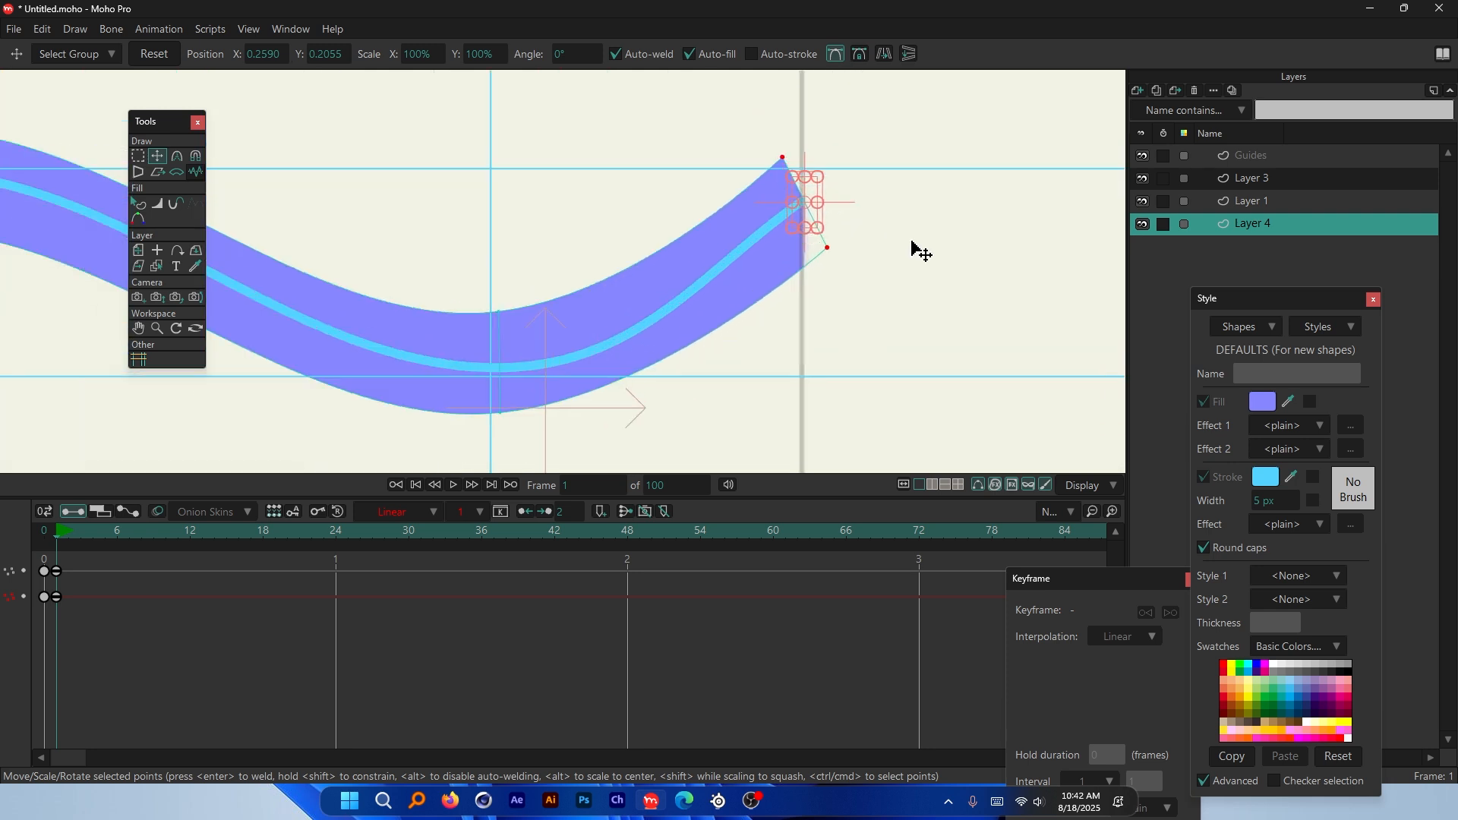
{"action": "scroll", "coordinate": [908, 141], "scroll_direction": "up", "scroll_amount": 1}
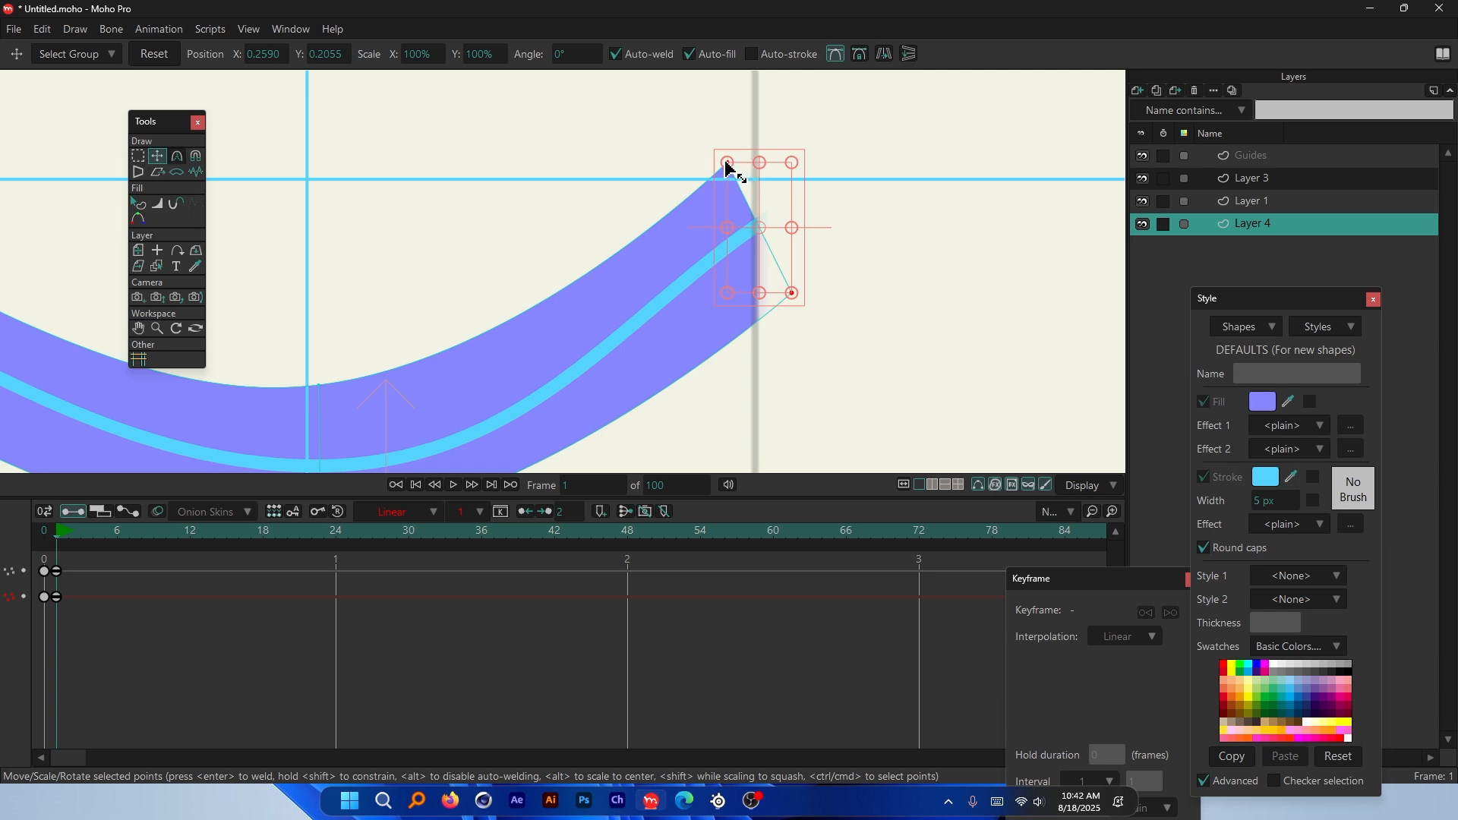
Step: Widen the strip's right end on frame 1 by moving its upper corner up and its lower corner down and outward along the tilted edge
{"action": "left_click_drag", "start_coordinate": [727, 162], "coordinate": [710, 123]}
{"action": "left_click_drag", "start_coordinate": [789, 293], "coordinate": [821, 326]}
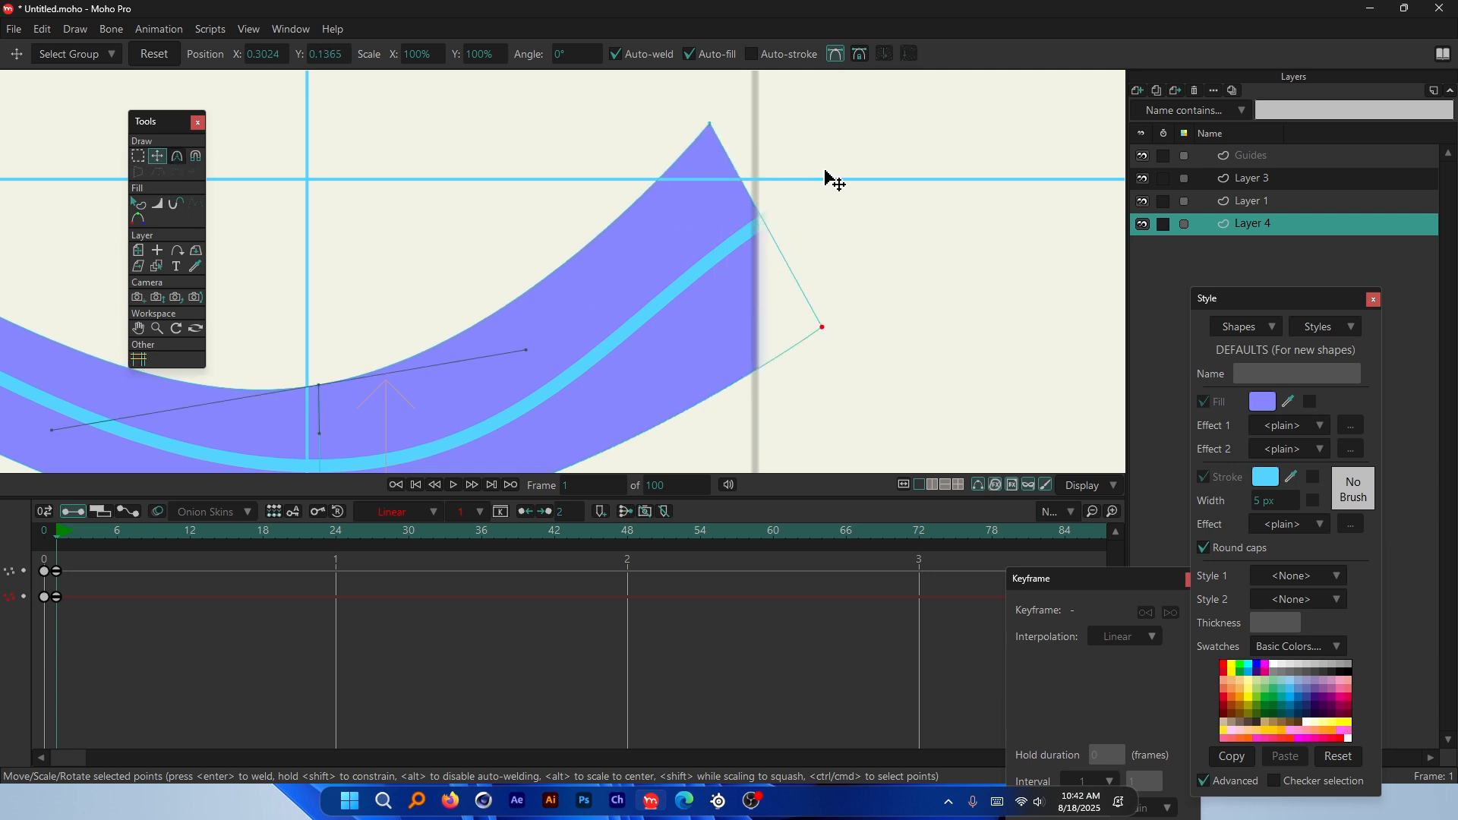
{"action": "scroll", "coordinate": [827, 179], "scroll_direction": "down", "scroll_amount": 3}
{"action": "scroll", "coordinate": [805, 154], "scroll_direction": "up", "scroll_amount": 2}
{"action": "left_click_drag", "start_coordinate": [797, 141], "coordinate": [789, 115]}
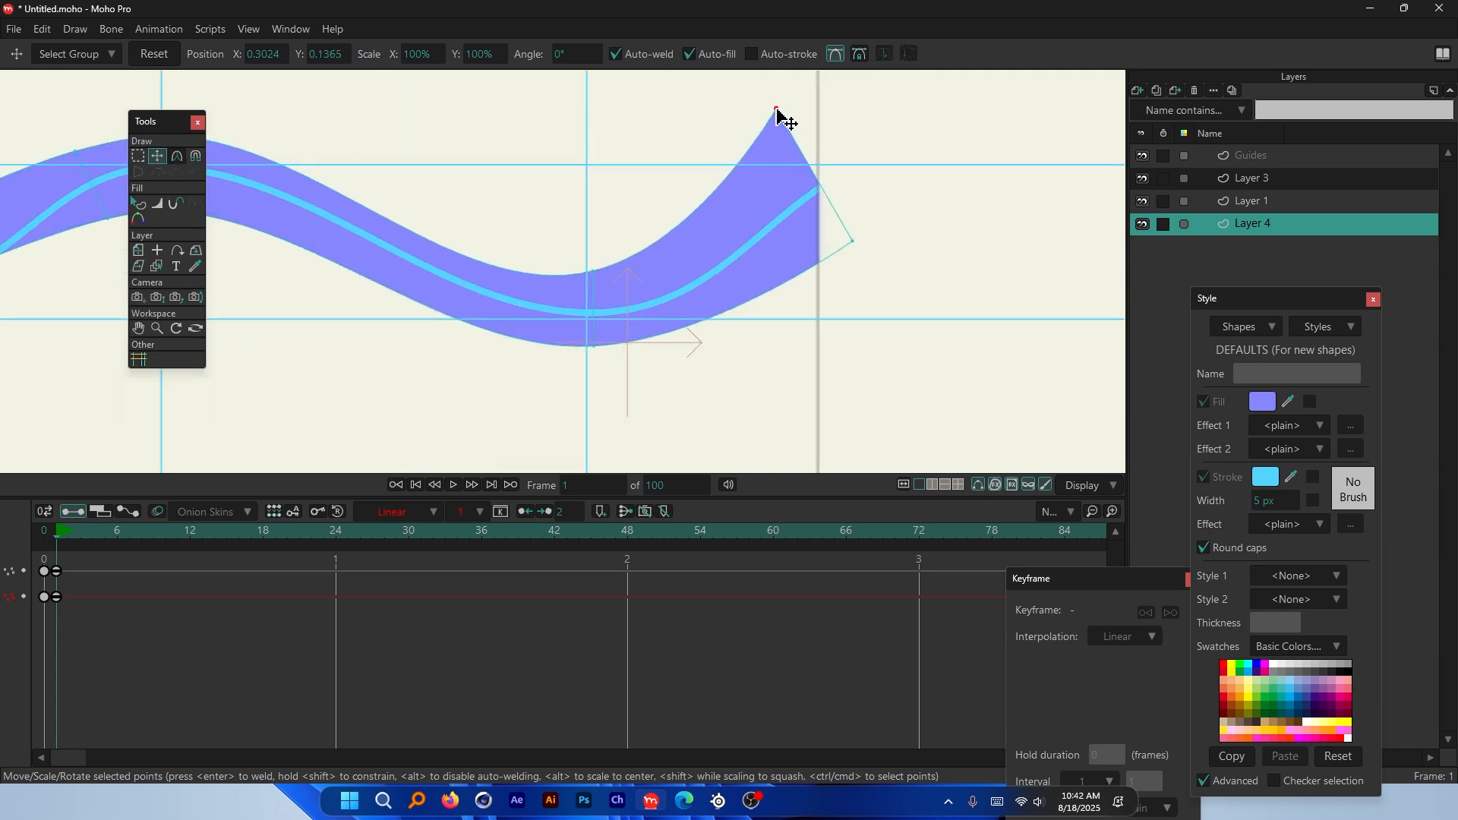
{"action": "left_click_drag", "start_coordinate": [852, 240], "coordinate": [873, 260]}
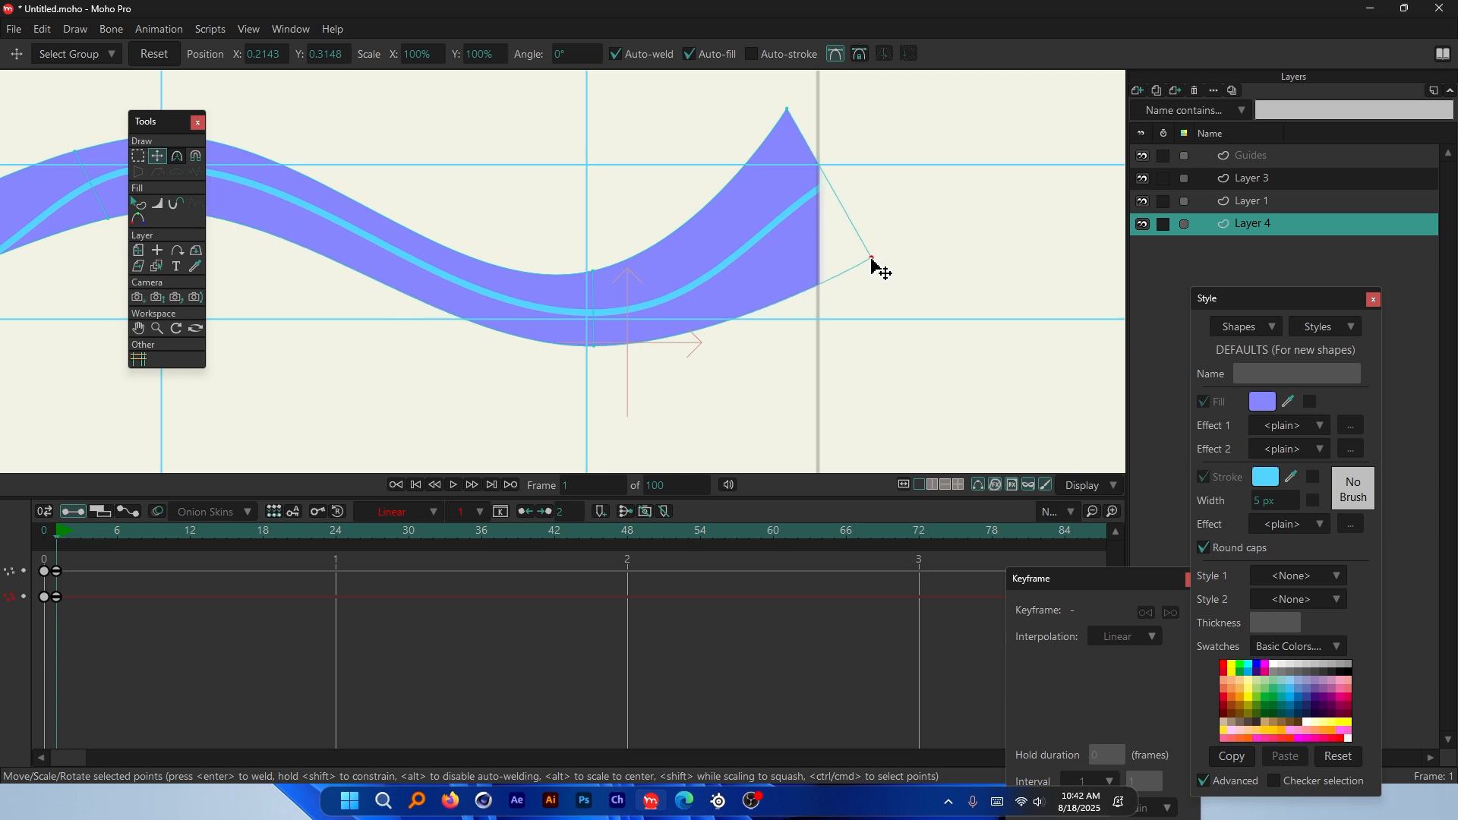
{"action": "scroll", "coordinate": [871, 259], "scroll_direction": "down", "scroll_amount": 2}
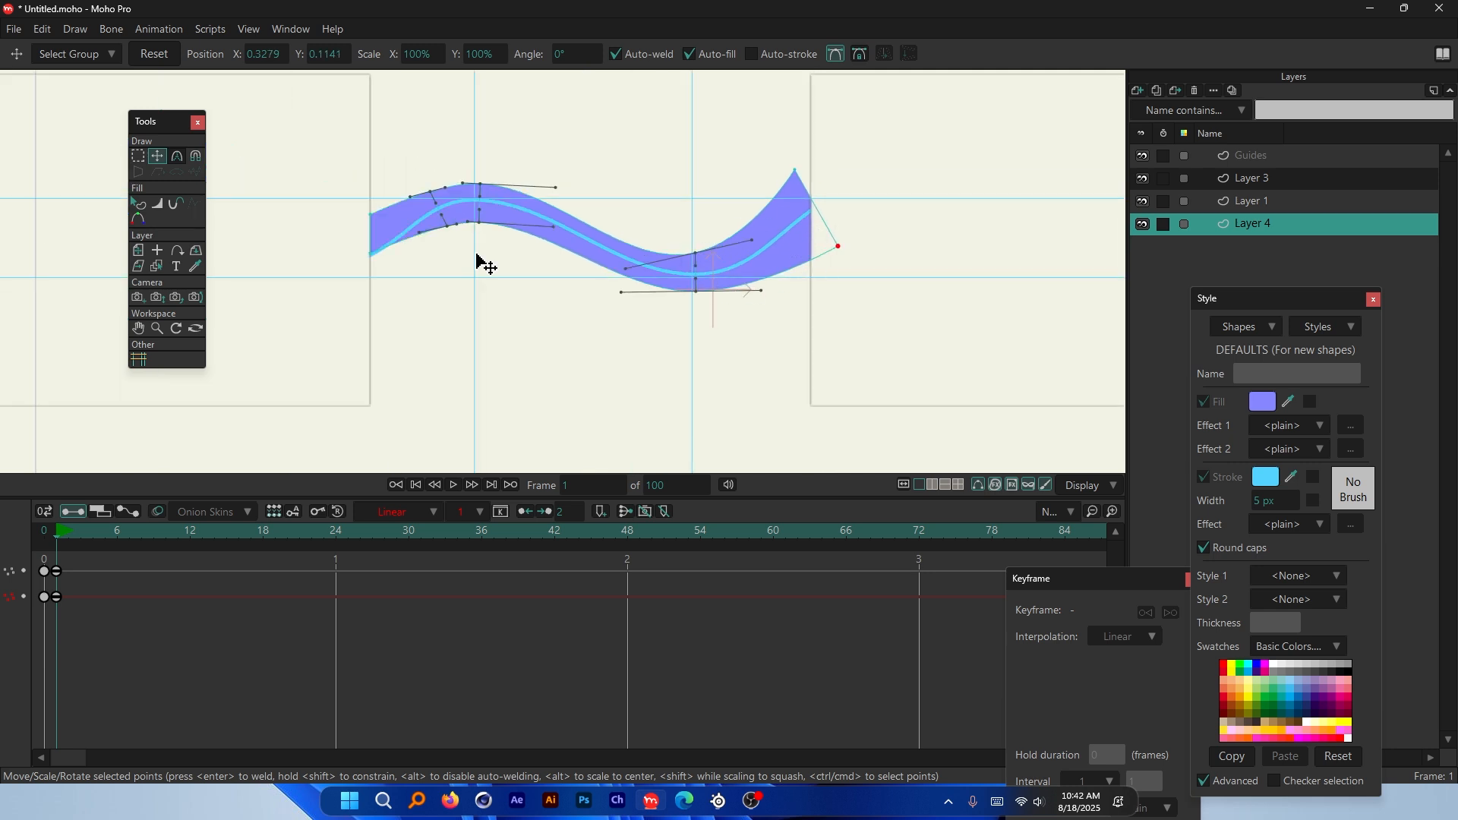
Step: Thicken the strip at the trough by raising its upper point and slightly lowering its lower point around the wave
{"action": "scroll", "coordinate": [745, 283], "scroll_direction": "up", "scroll_amount": 3}
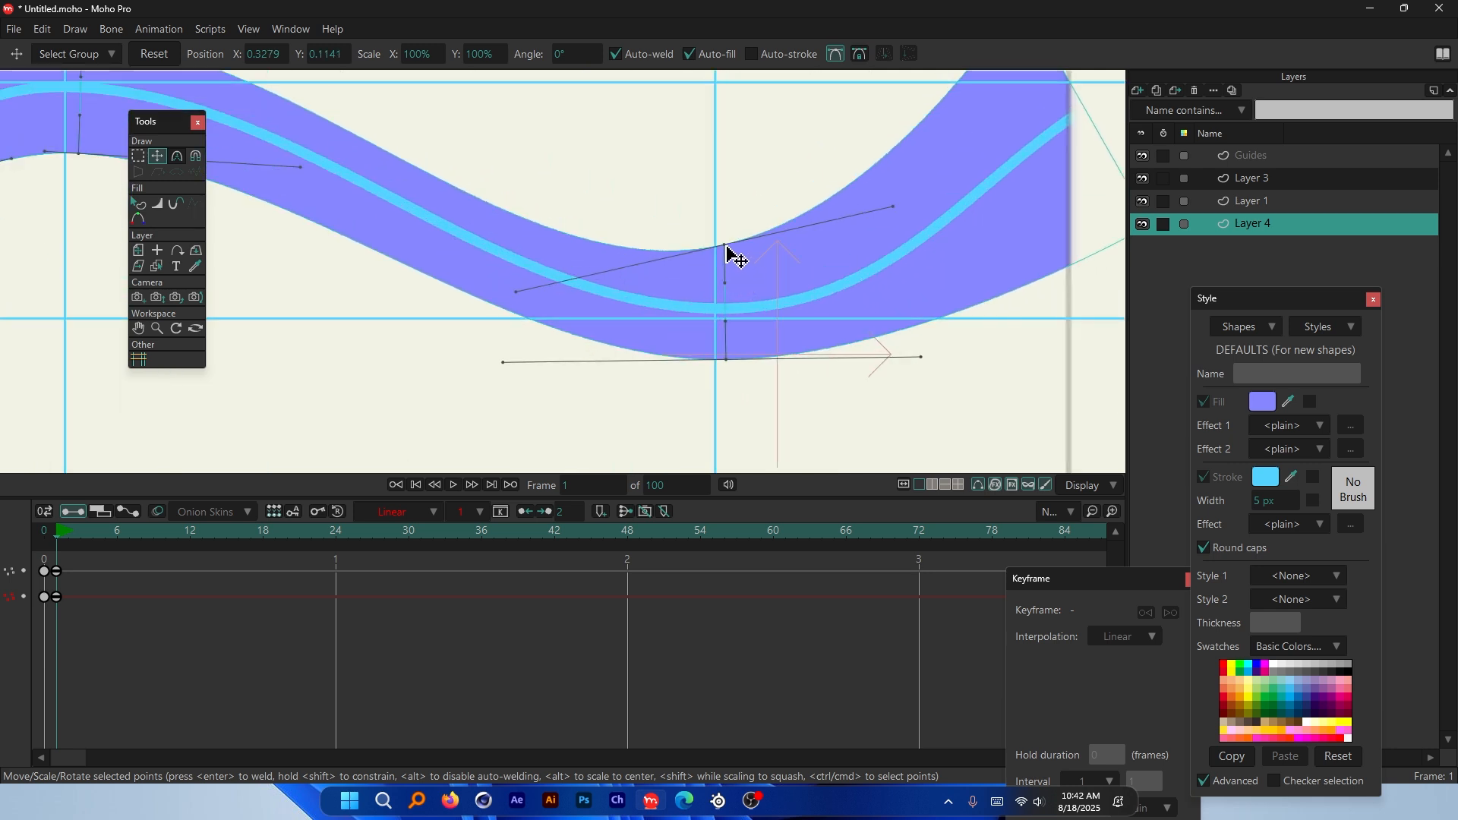
{"action": "left_click_drag", "start_coordinate": [727, 253], "coordinate": [728, 234]}
{"action": "left_click_drag", "start_coordinate": [732, 367], "coordinate": [727, 372]}
{"action": "scroll", "coordinate": [716, 371], "scroll_direction": "down", "scroll_amount": 4}
{"action": "scroll", "coordinate": [586, 386], "scroll_direction": "up", "scroll_amount": 1}
{"action": "left_click_drag", "start_coordinate": [586, 386], "coordinate": [600, 321]}
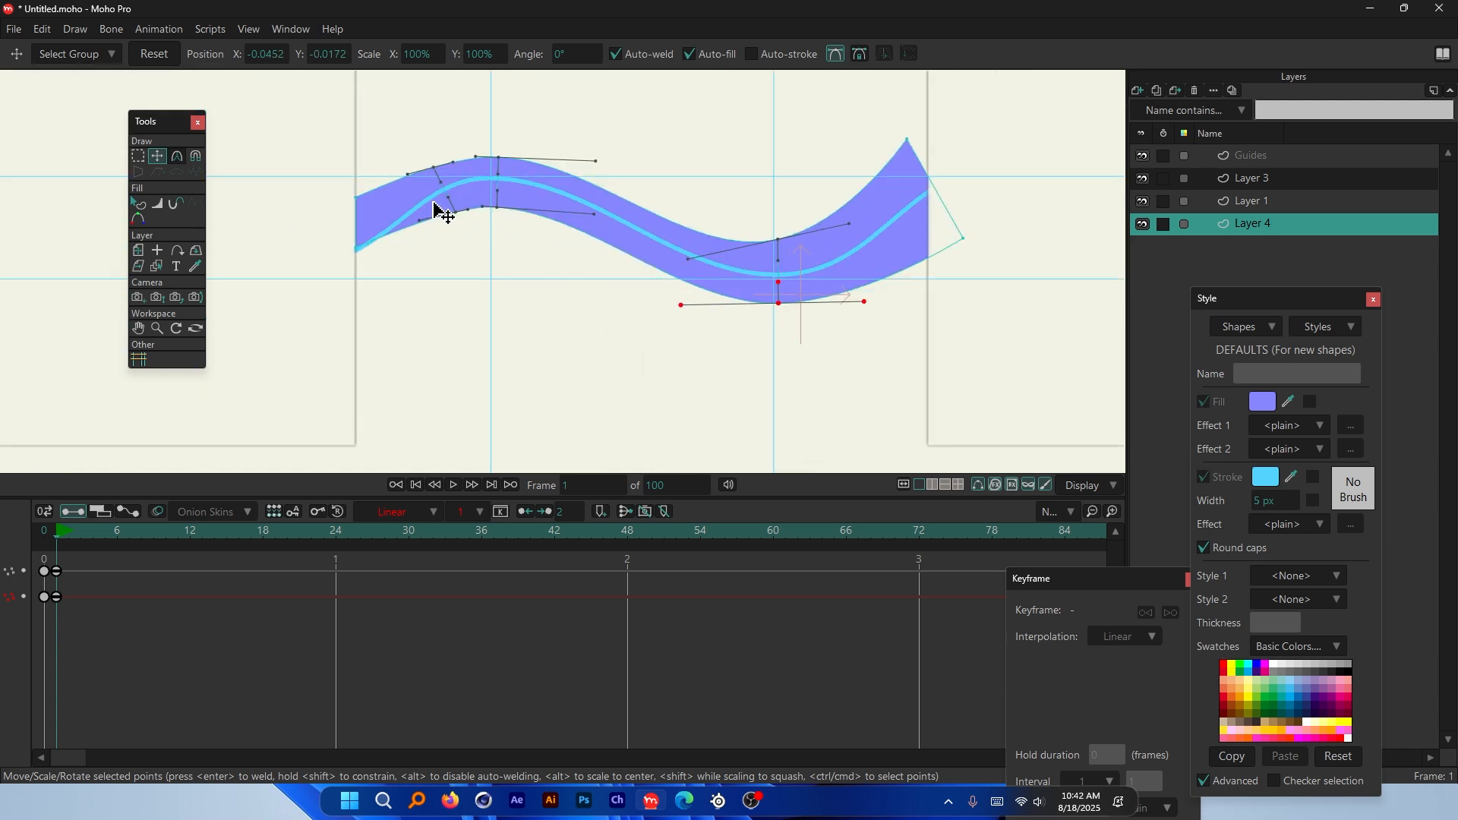
{"action": "scroll", "coordinate": [688, 200], "scroll_direction": "up", "scroll_amount": 1}
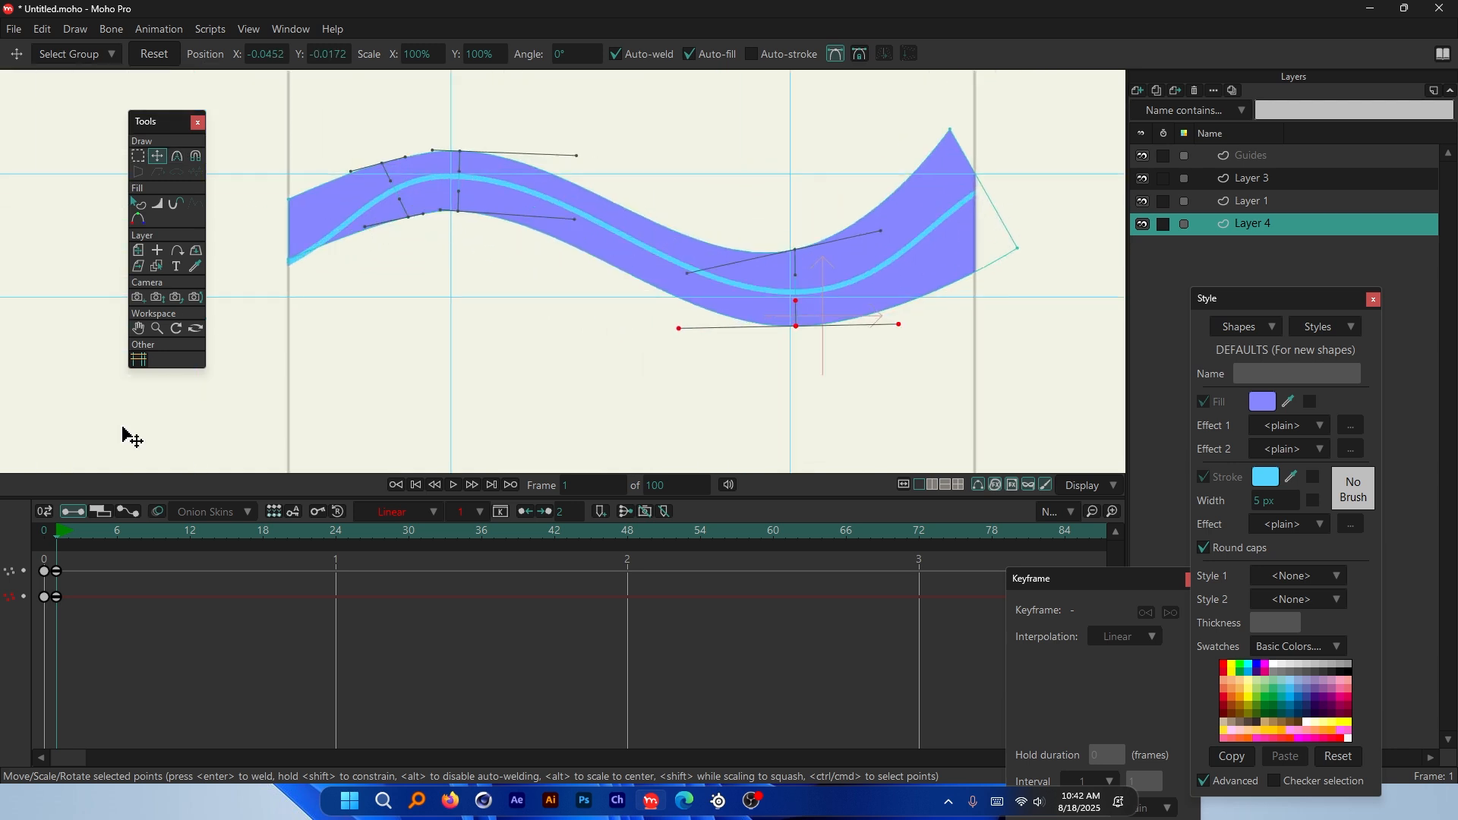
Step: At frame 3, move the strip's first dividing line down and slightly right, centring it on the wave's rising slope
{"action": "left_click", "coordinate": [43, 530]}
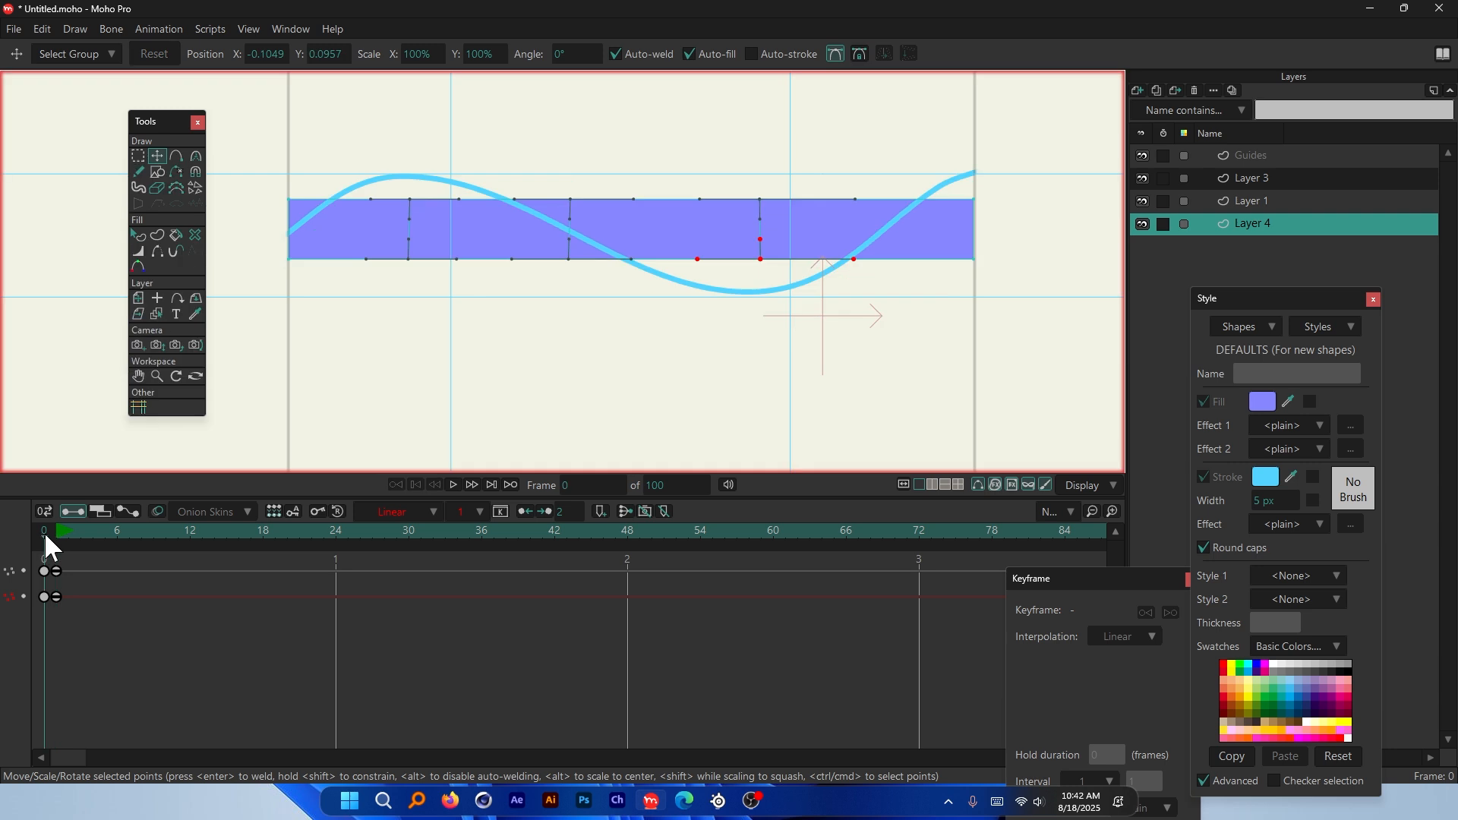
{"action": "left_click", "coordinate": [56, 532]}
{"action": "left_click", "coordinate": [79, 533]}
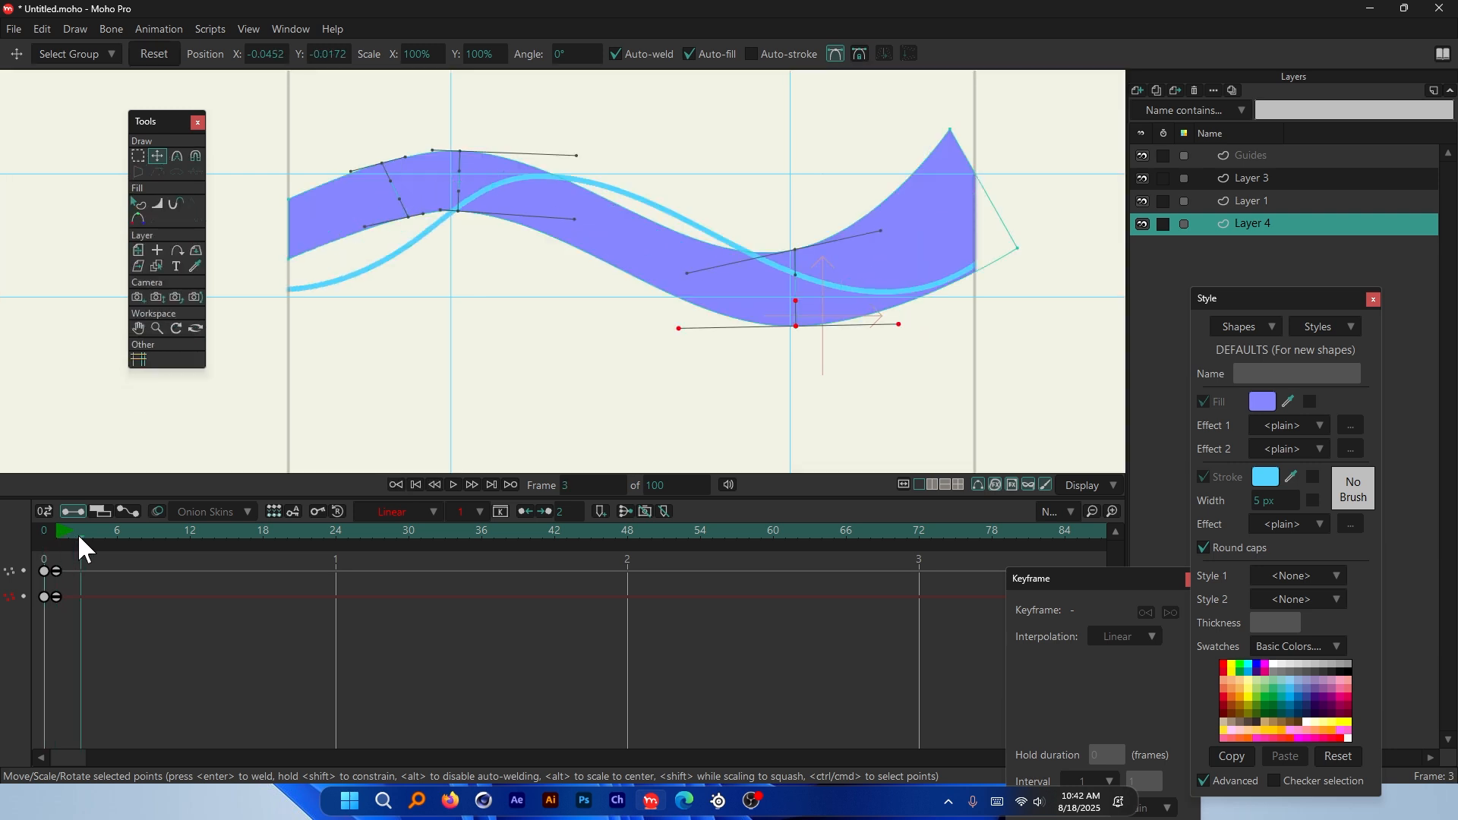
{"action": "mouse_move", "coordinate": [75, 534]}
{"action": "left_mouse_down"}
{"action": "mouse_move", "coordinate": [53, 535]}
{"action": "mouse_move", "coordinate": [118, 530]}
{"action": "left_mouse_up"}
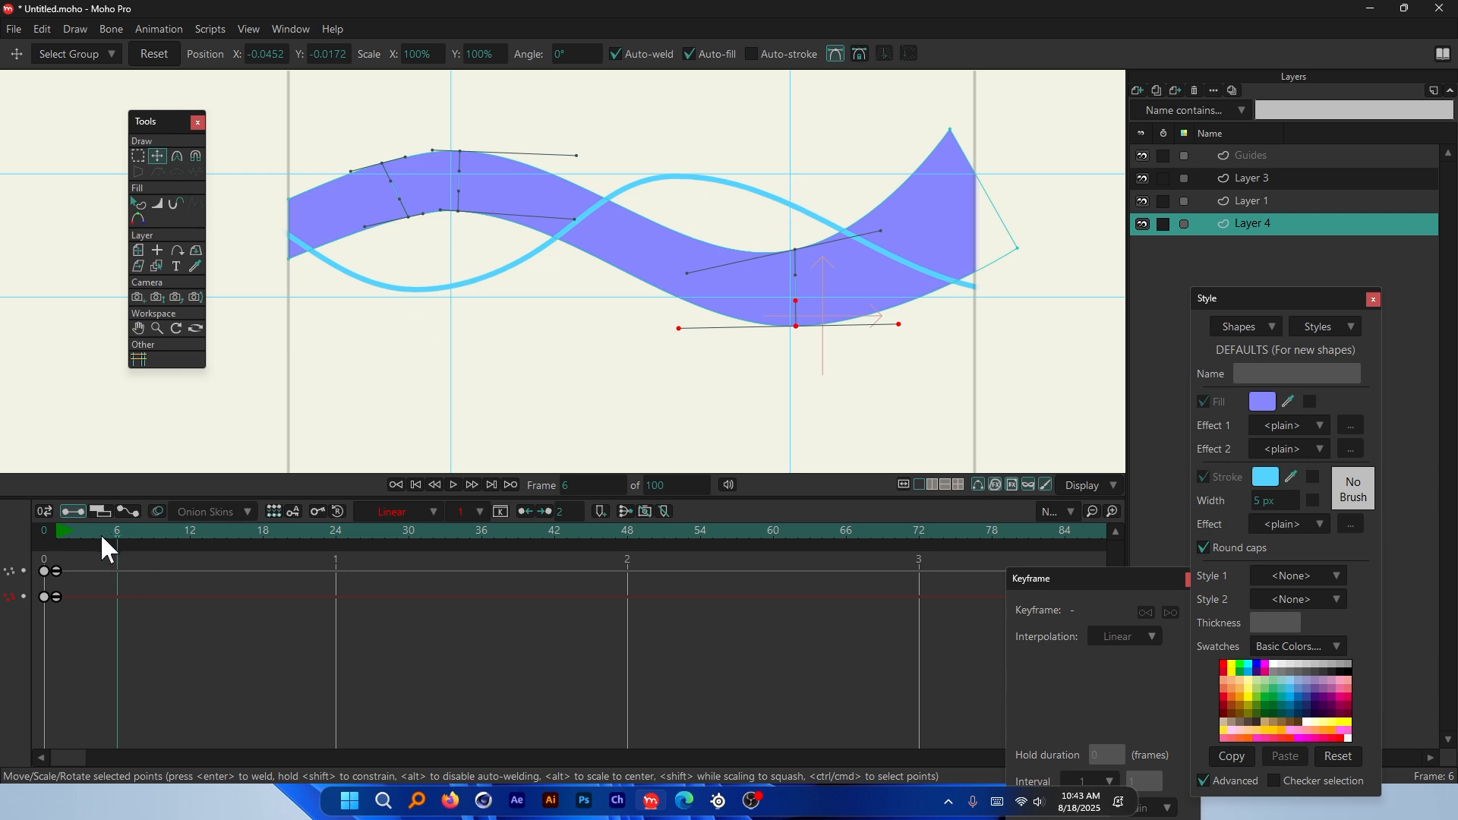
{"action": "mouse_move", "coordinate": [110, 526]}
{"action": "left_mouse_down"}
{"action": "mouse_move", "coordinate": [72, 530]}
{"action": "mouse_move", "coordinate": [85, 540]}
{"action": "left_mouse_up"}
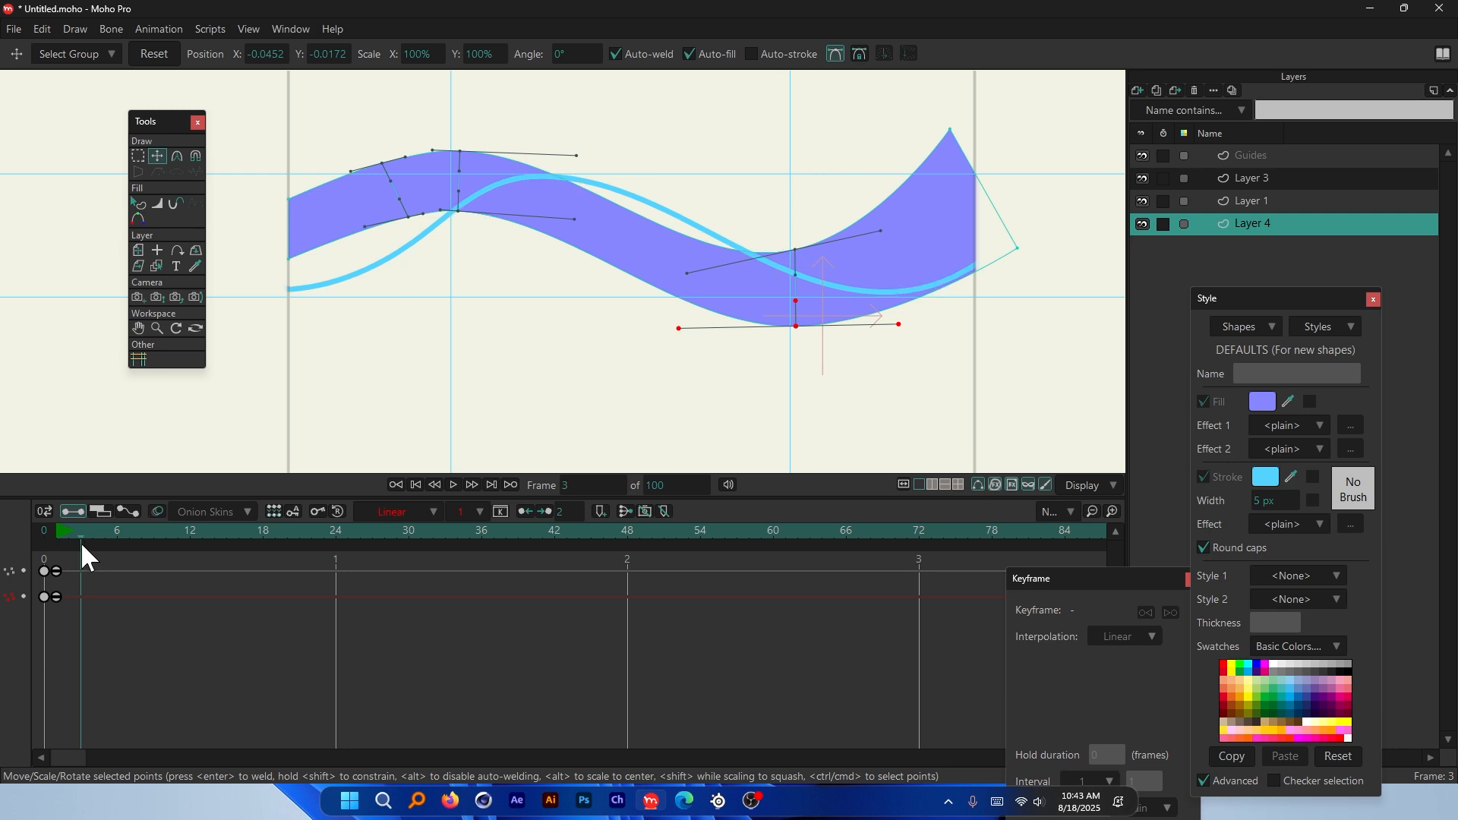
{"action": "scroll", "coordinate": [426, 192], "scroll_direction": "up", "scroll_amount": 2}
{"action": "scroll", "coordinate": [388, 186], "scroll_direction": "down", "scroll_amount": 1}
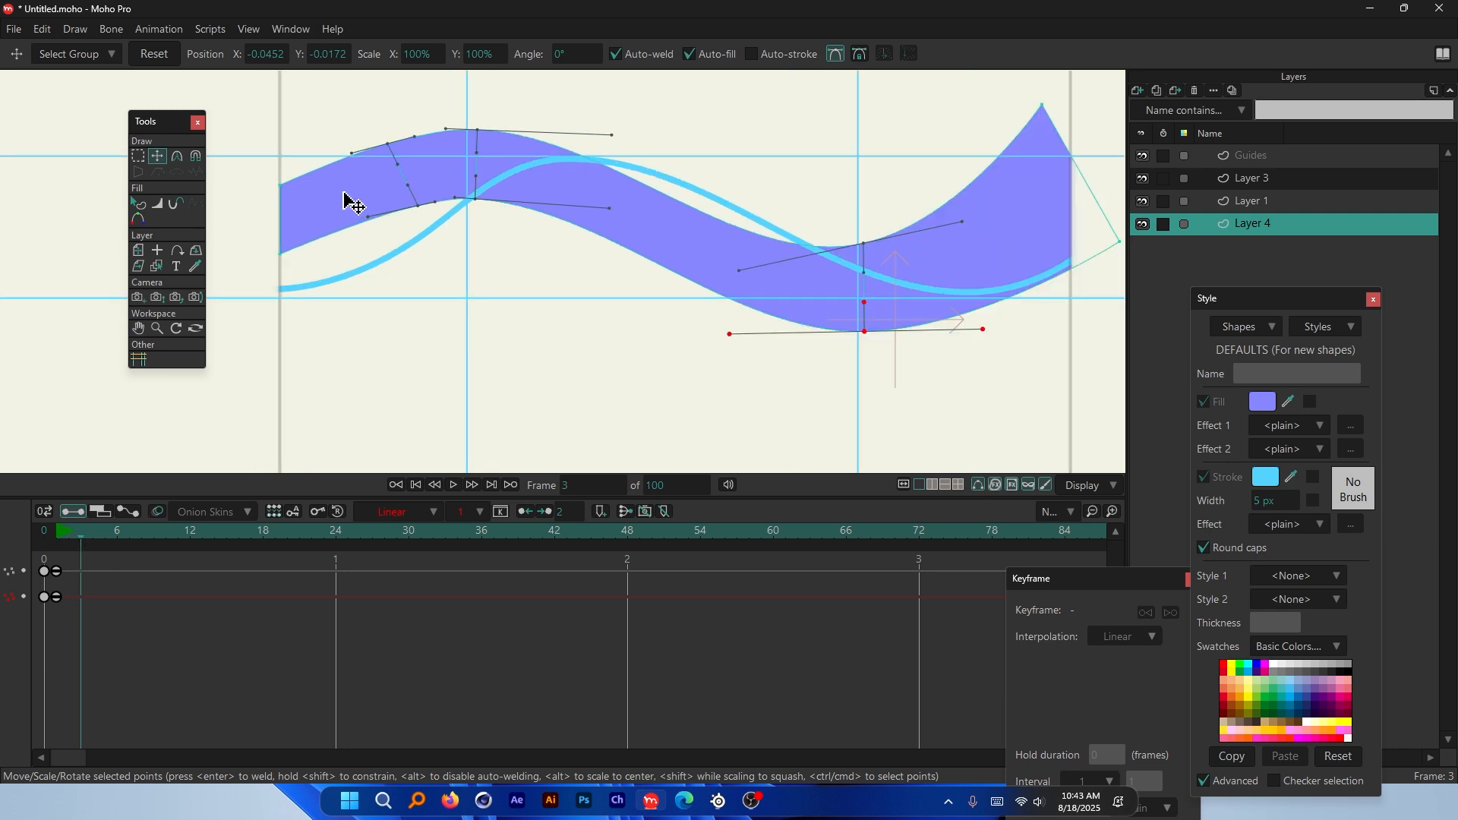
{"action": "scroll", "coordinate": [348, 196], "scroll_direction": "up", "scroll_amount": 2}
{"action": "left_click_drag", "start_coordinate": [433, 179], "coordinate": [432, 163]}
{"action": "left_click_drag", "start_coordinate": [364, 97], "coordinate": [395, 186]}
{"action": "scroll", "coordinate": [394, 186], "scroll_direction": "down", "scroll_amount": 2}
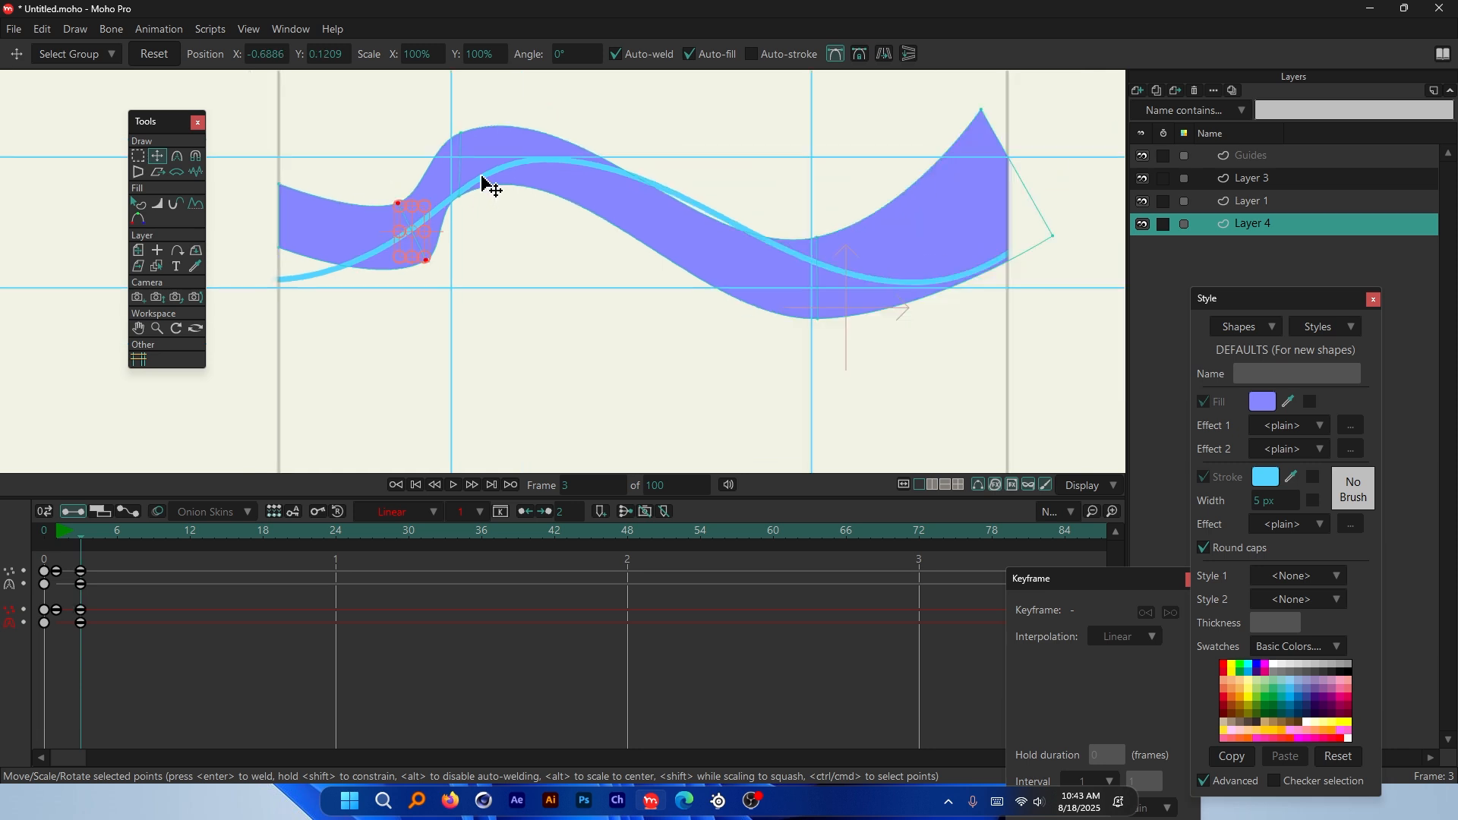
Step: At frame 3, shift the strip's second dividing line right so it is centred on the wave's crest
{"action": "scroll", "coordinate": [483, 189], "scroll_direction": "up", "scroll_amount": 2}
{"action": "left_click", "coordinate": [448, 171]}
{"action": "left_click_drag", "start_coordinate": [481, 228], "coordinate": [620, 228]}
{"action": "scroll", "coordinate": [608, 227], "scroll_direction": "down", "scroll_amount": 3}
{"action": "scroll", "coordinate": [420, 258], "scroll_direction": "up", "scroll_amount": 4}
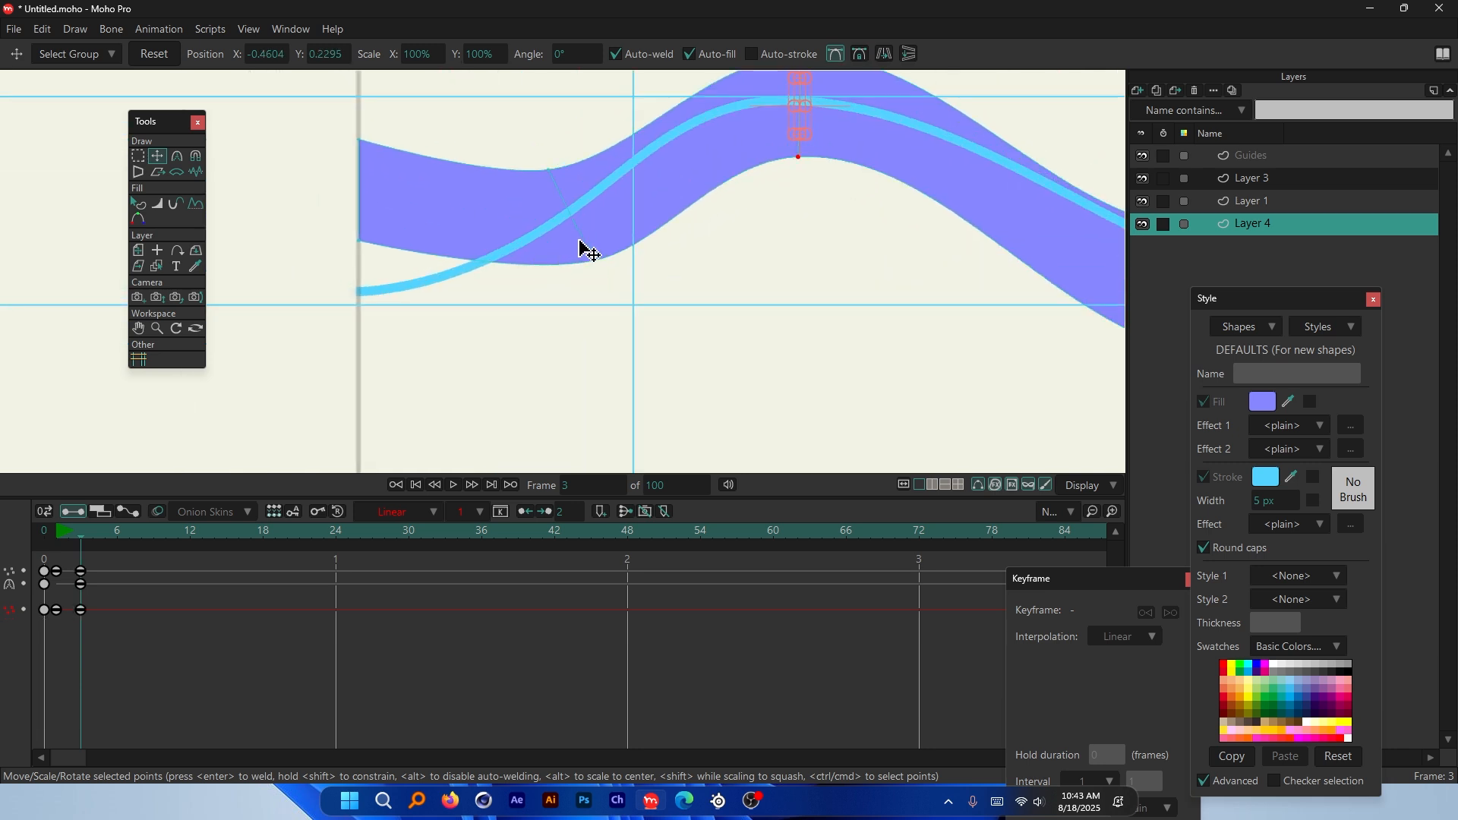
{"action": "scroll", "coordinate": [543, 261], "scroll_direction": "down", "scroll_amount": 3}
{"action": "scroll", "coordinate": [745, 296], "scroll_direction": "up", "scroll_amount": 2}
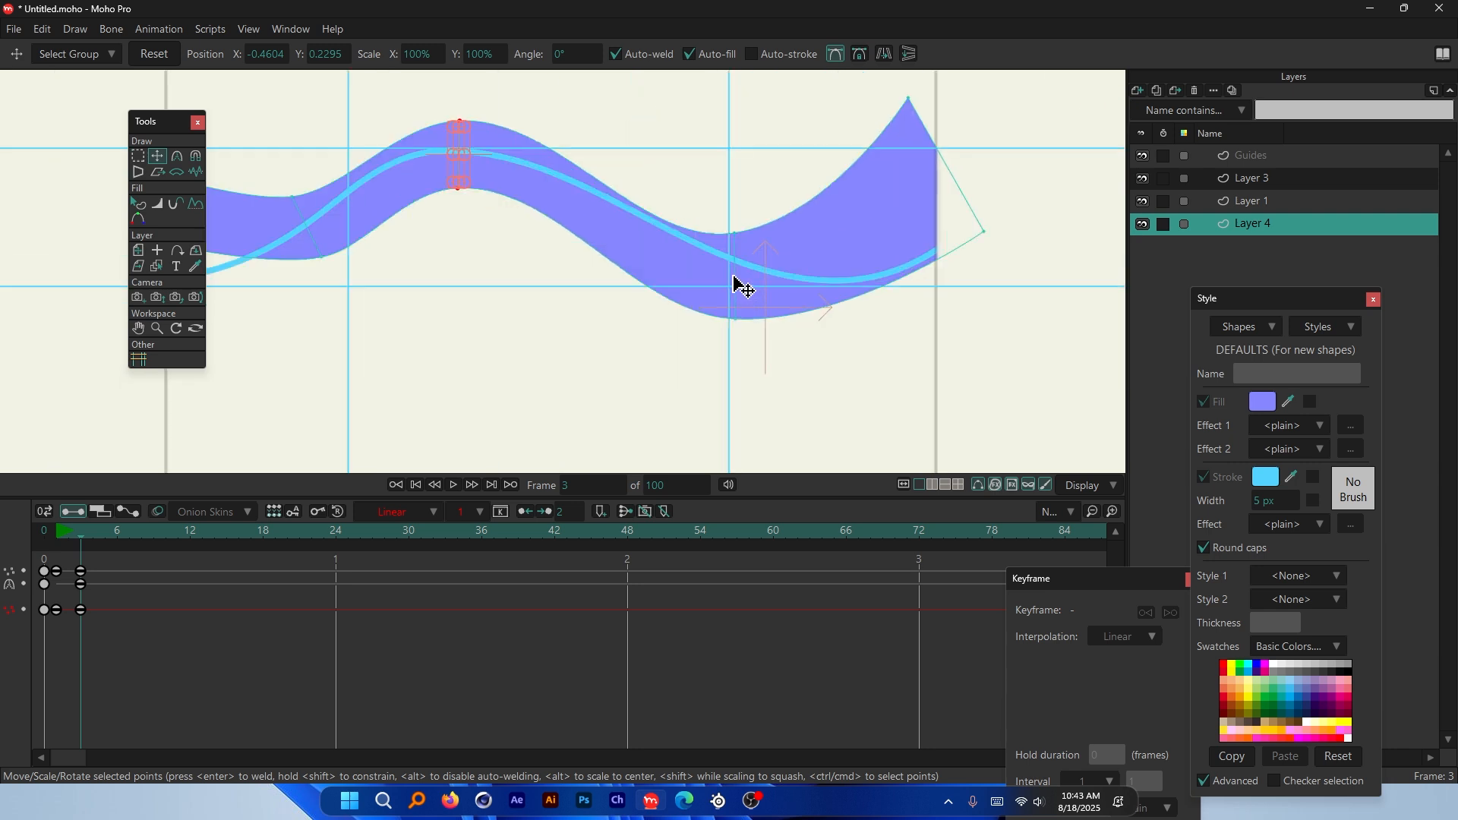
Step: At frame 3, shift the strip's third dividing line right so it is centred on the wave's trough
{"action": "left_click", "coordinate": [735, 282]}
{"action": "scroll", "coordinate": [775, 311], "scroll_direction": "up", "scroll_amount": 1}
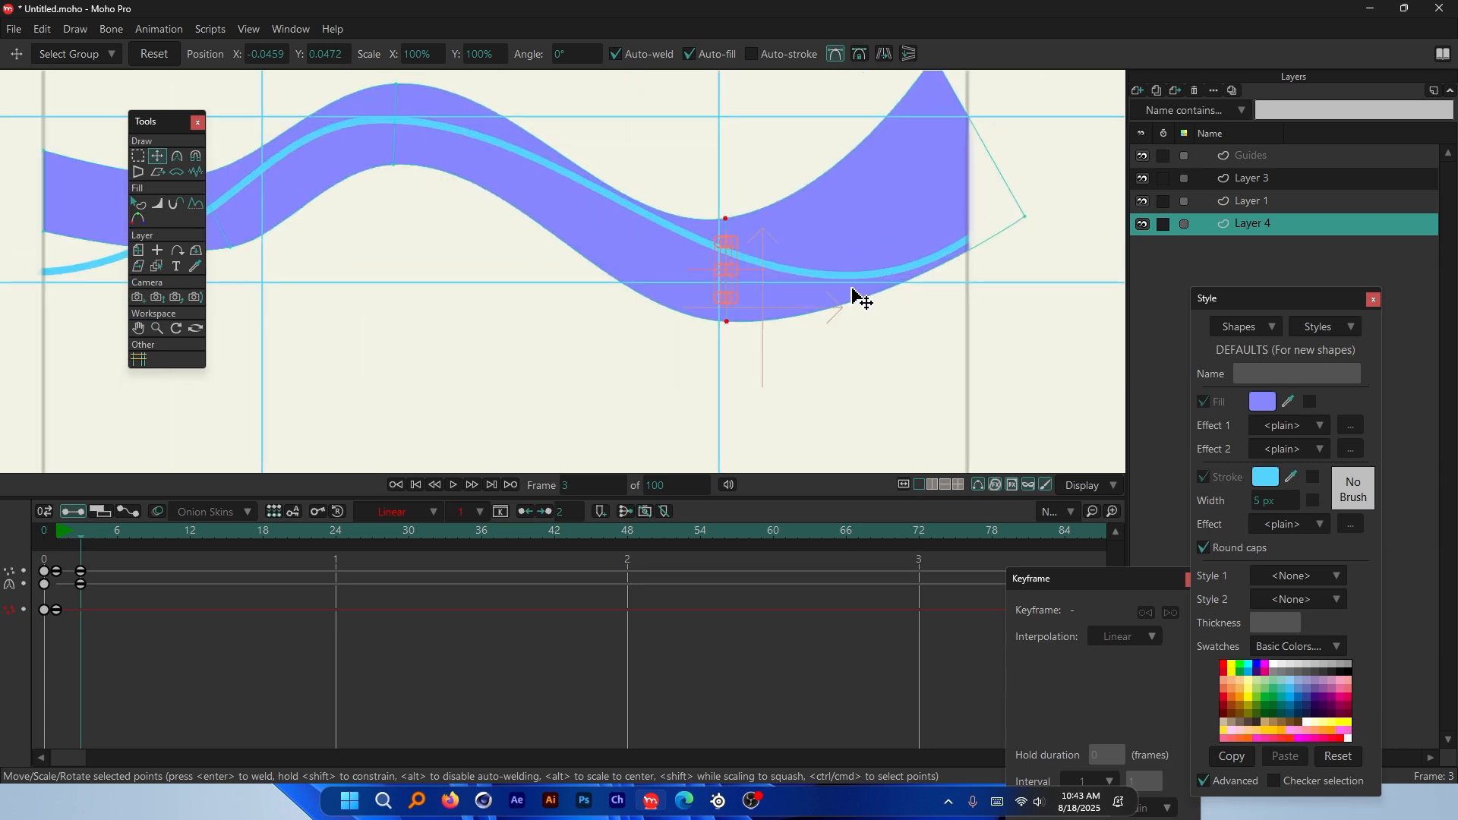
{"action": "left_click_drag", "start_coordinate": [747, 190], "coordinate": [842, 193]}
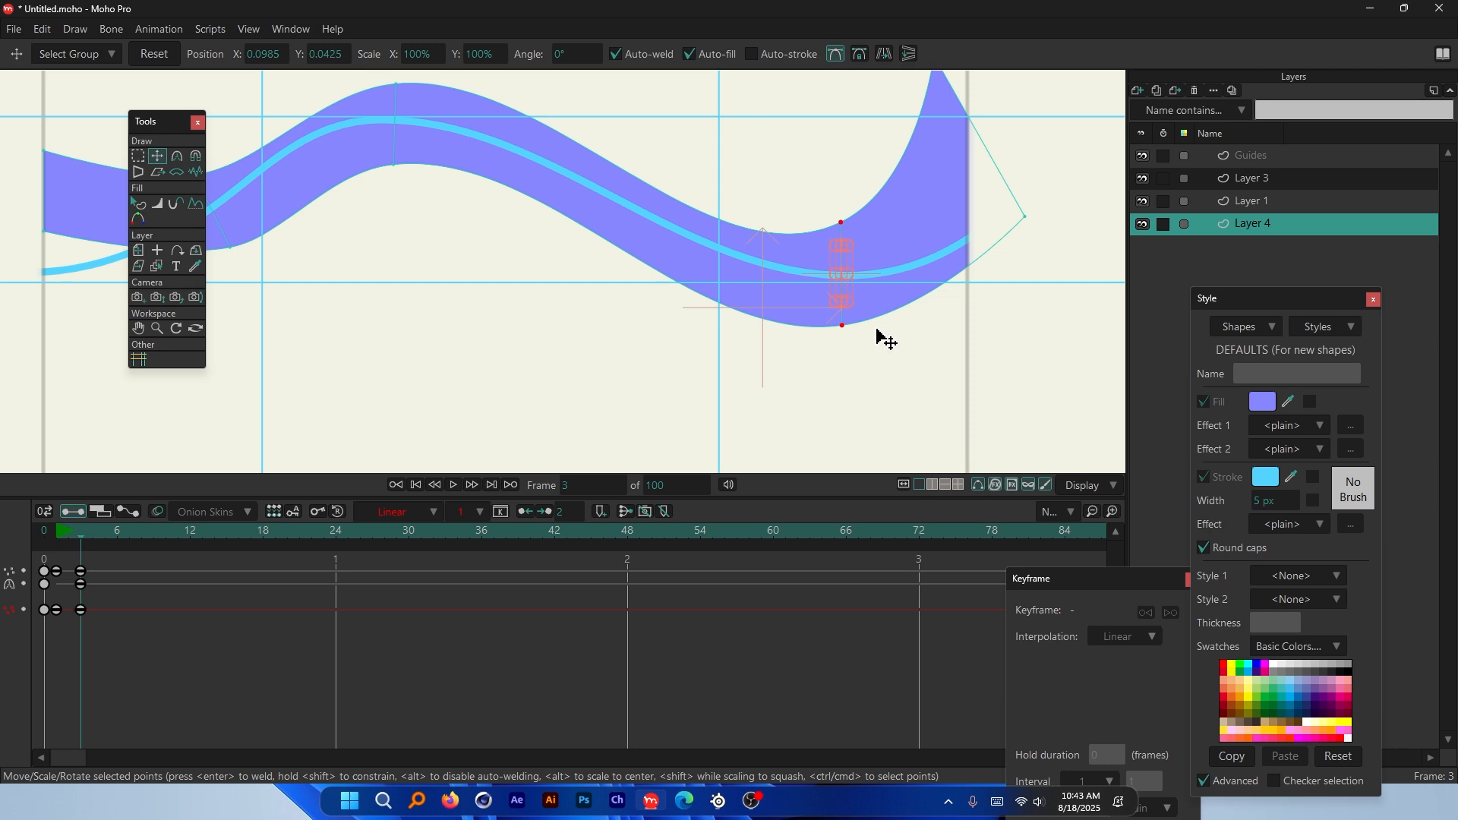
{"action": "scroll", "coordinate": [877, 335], "scroll_direction": "up", "scroll_amount": 1}
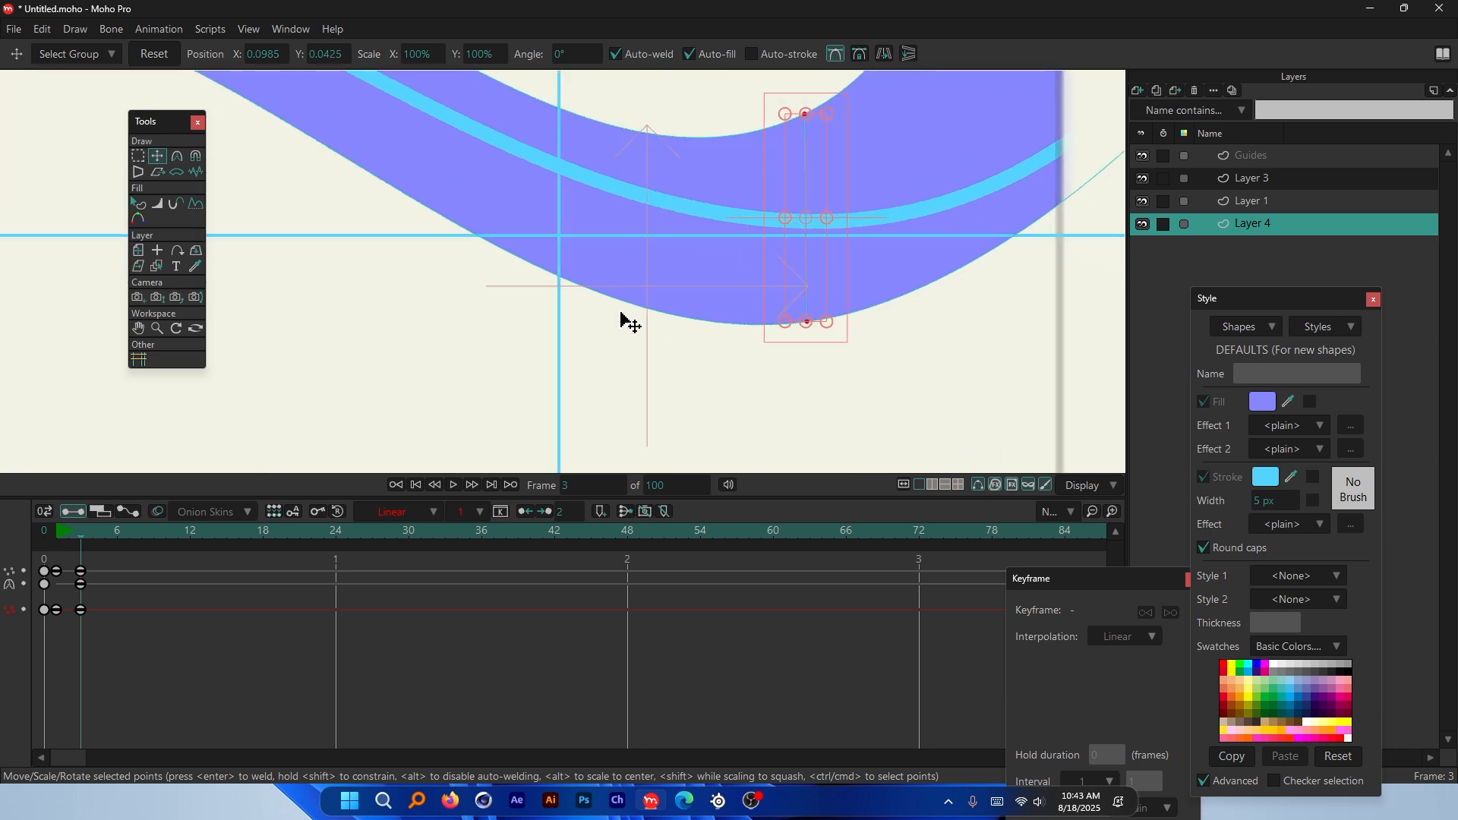
Step: At frame 3, lower the strip's right end edge to meet the wave's end just past the canvas border
{"action": "scroll", "coordinate": [621, 319], "scroll_direction": "down", "scroll_amount": 2}
{"action": "scroll", "coordinate": [859, 199], "scroll_direction": "up", "scroll_amount": 1}
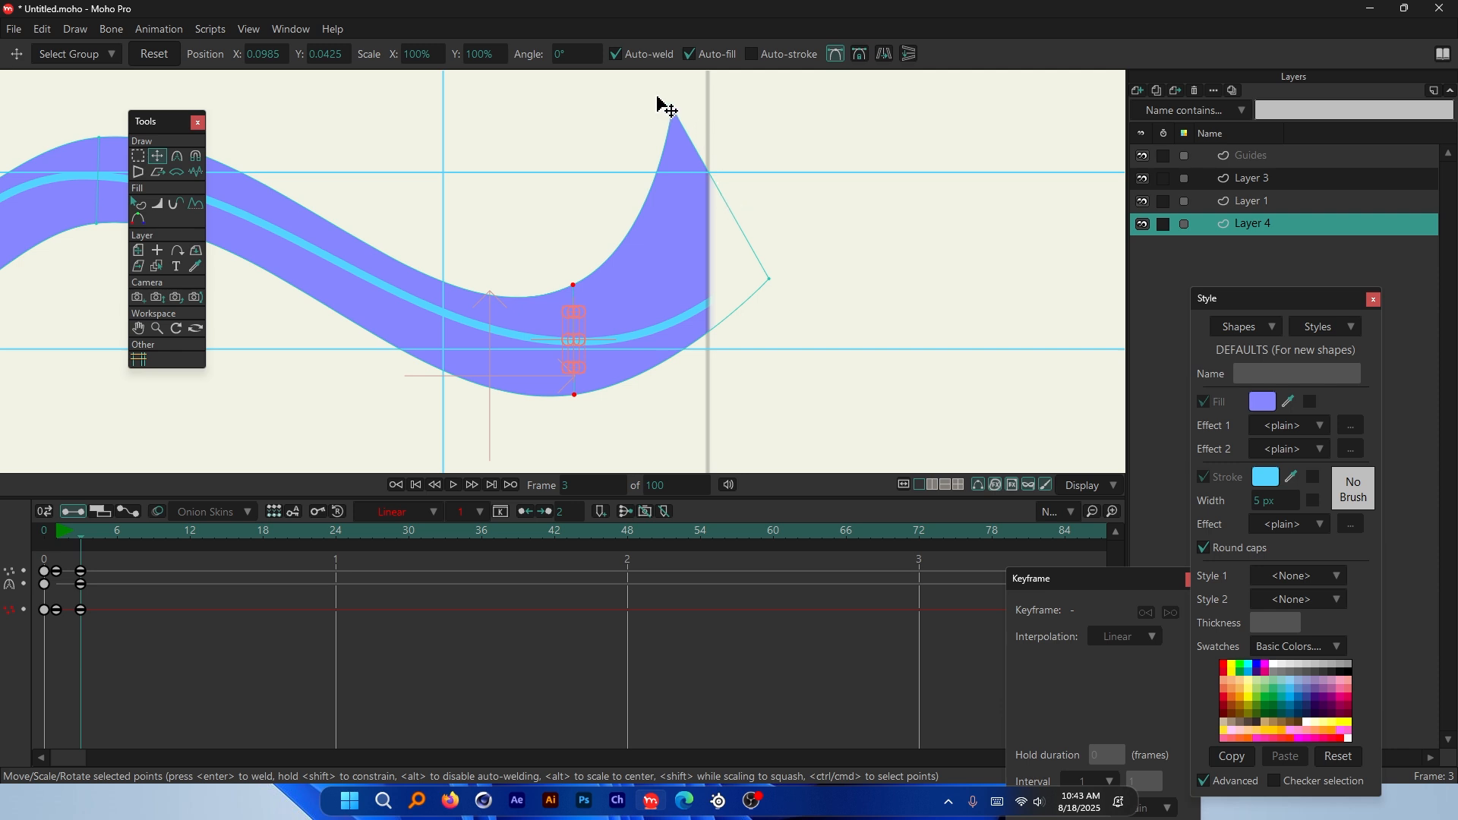
{"action": "left_click_drag", "start_coordinate": [657, 97], "coordinate": [872, 325]}
{"action": "scroll", "coordinate": [872, 325], "scroll_direction": "down", "scroll_amount": 1}
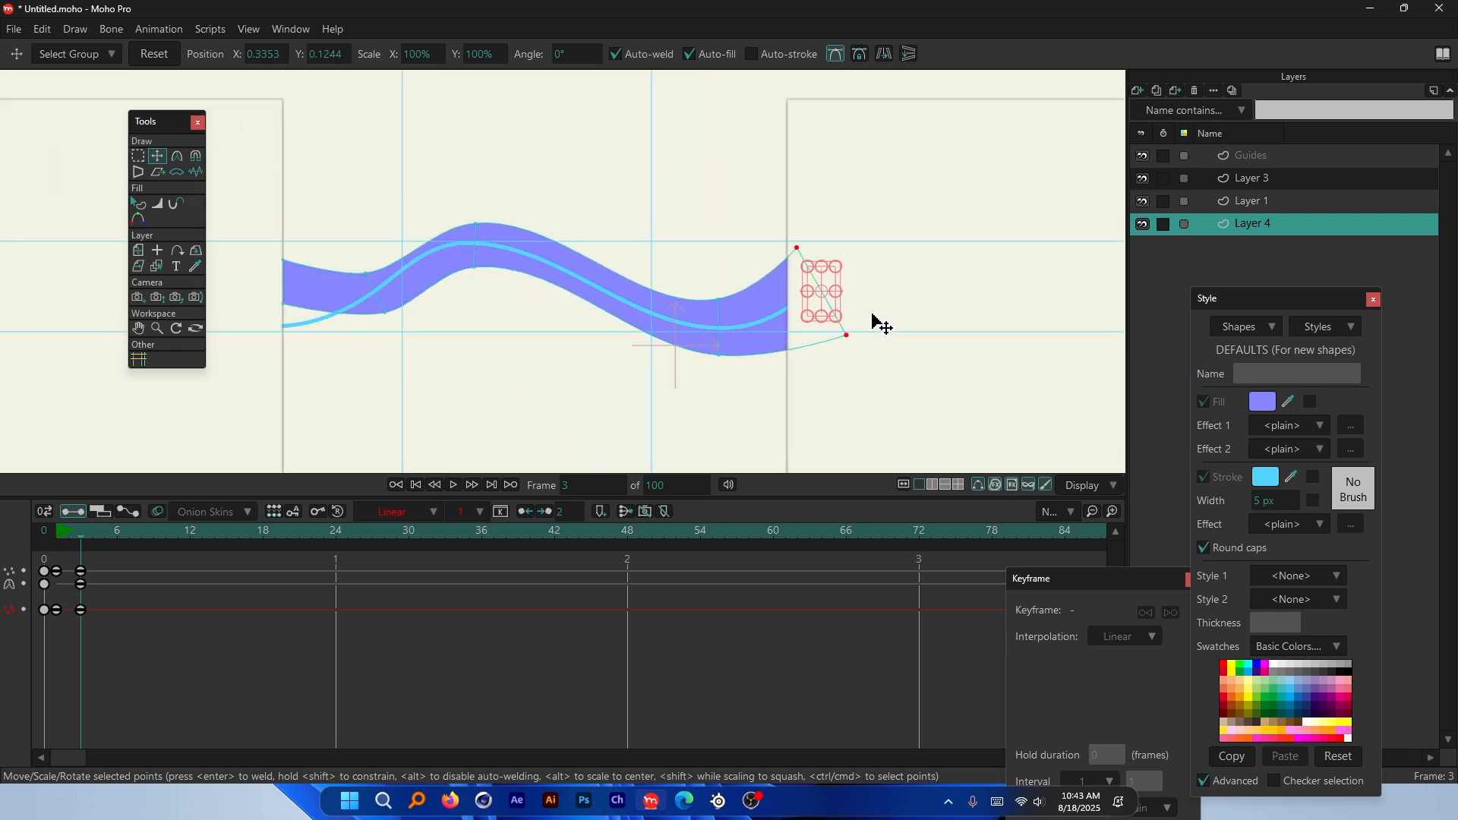
Step: At frame 5, lower the strip's first dividing line onto the wave beside its first trough and rotate it closer to upright
{"action": "left_click_drag", "start_coordinate": [79, 531], "coordinate": [108, 539]}
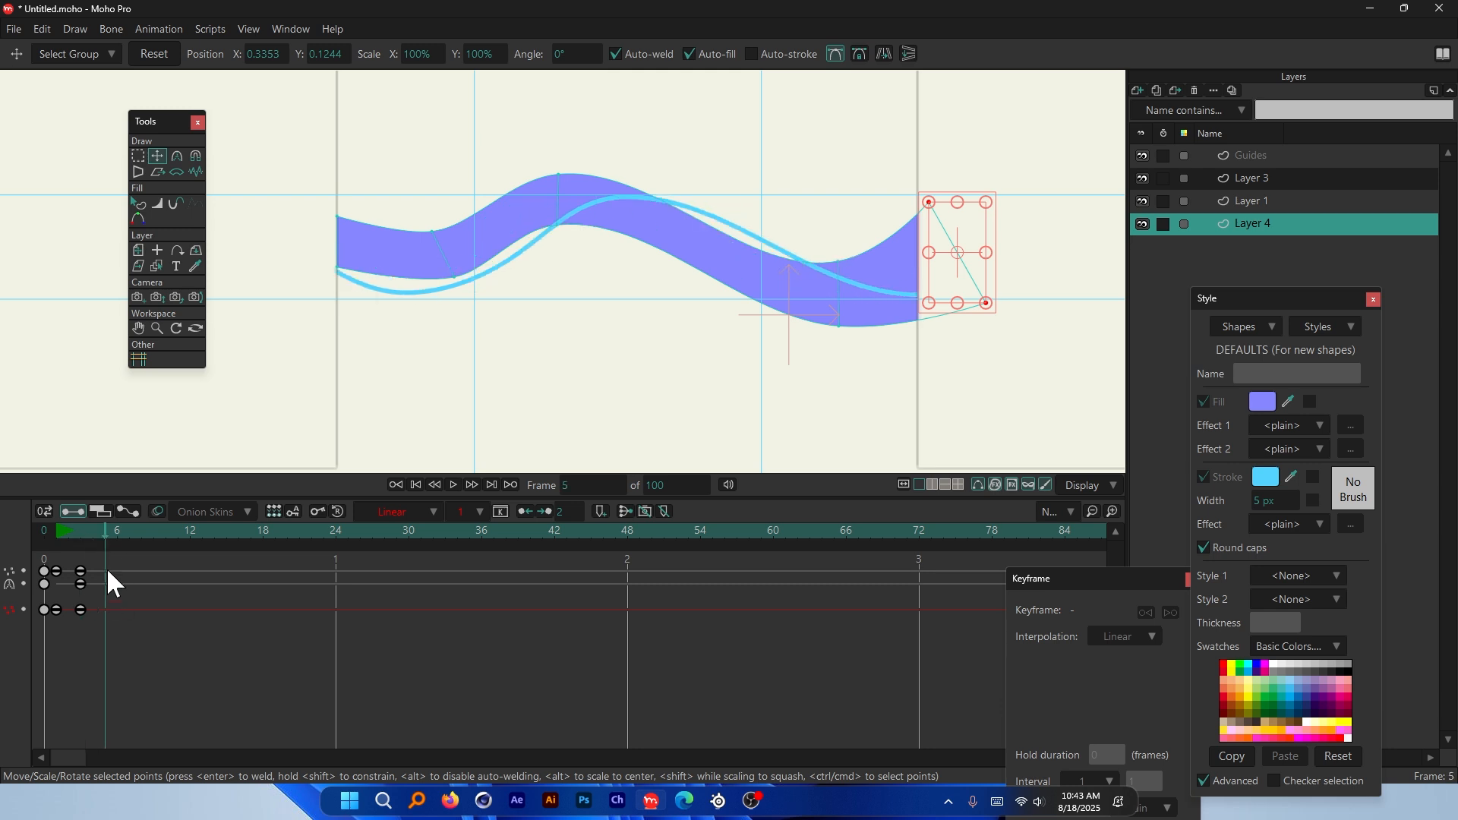
{"action": "scroll", "coordinate": [448, 282], "scroll_direction": "up", "scroll_amount": 3}
{"action": "left_click", "coordinate": [448, 251]}
{"action": "scroll", "coordinate": [535, 219], "scroll_direction": "down", "scroll_amount": 2}
{"action": "scroll", "coordinate": [497, 281], "scroll_direction": "up", "scroll_amount": 2}
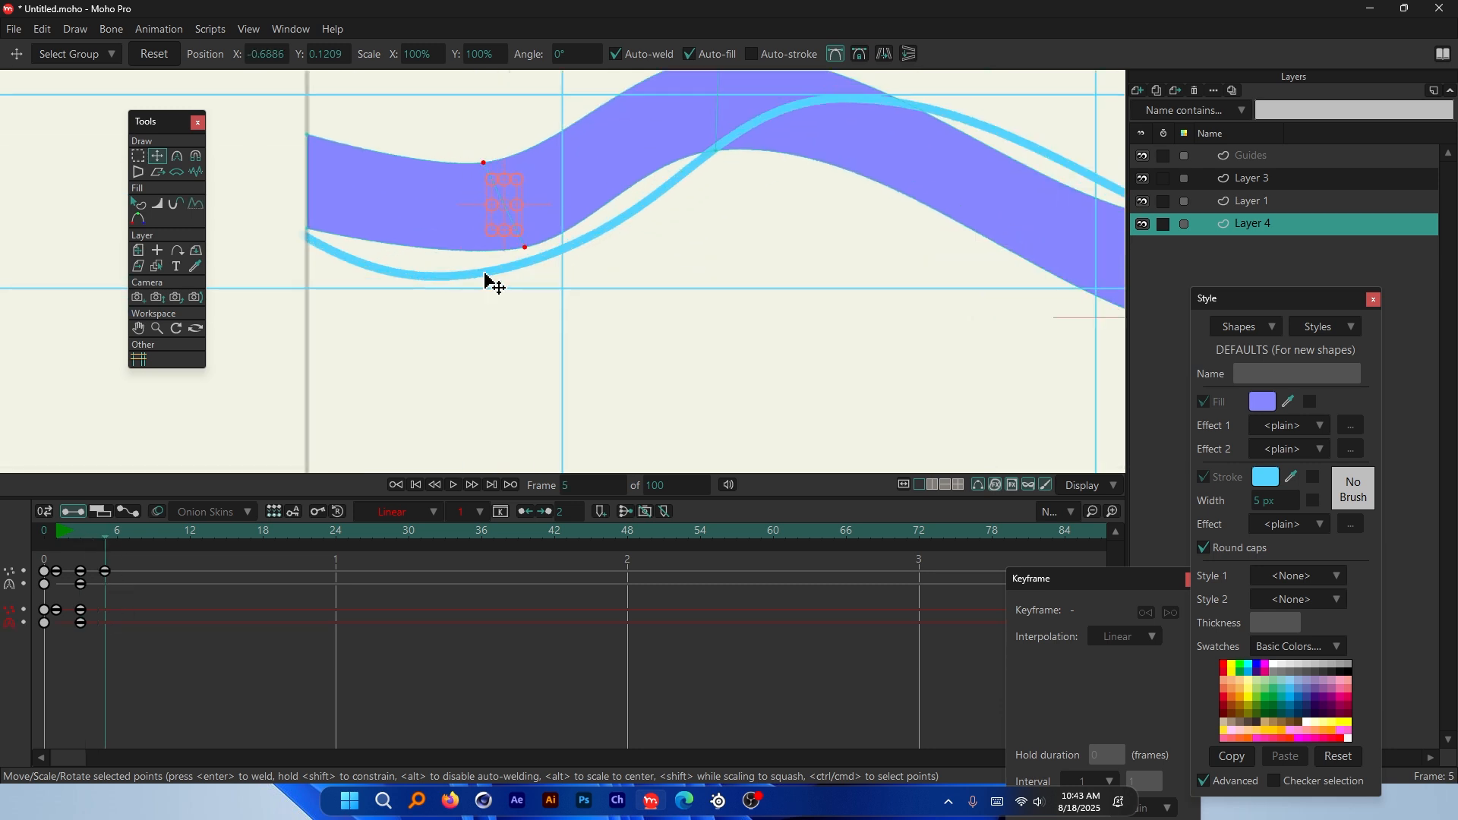
{"action": "left_click_drag", "start_coordinate": [662, 259], "coordinate": [674, 319]}
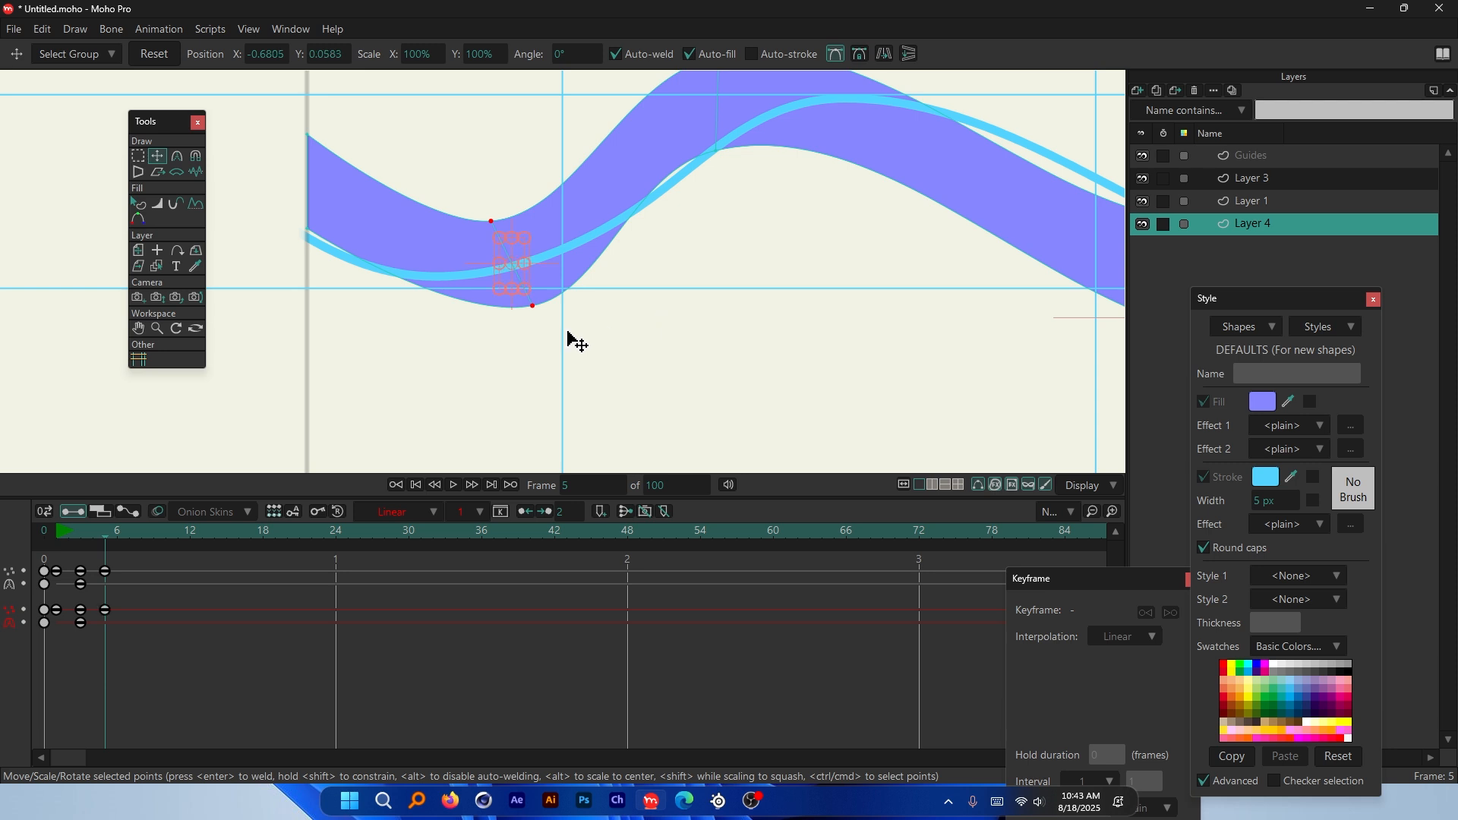
{"action": "scroll", "coordinate": [549, 317], "scroll_direction": "up", "scroll_amount": 3}
{"action": "left_click_drag", "start_coordinate": [534, 294], "coordinate": [518, 305]}
{"action": "scroll", "coordinate": [488, 306], "scroll_direction": "down", "scroll_amount": 3}
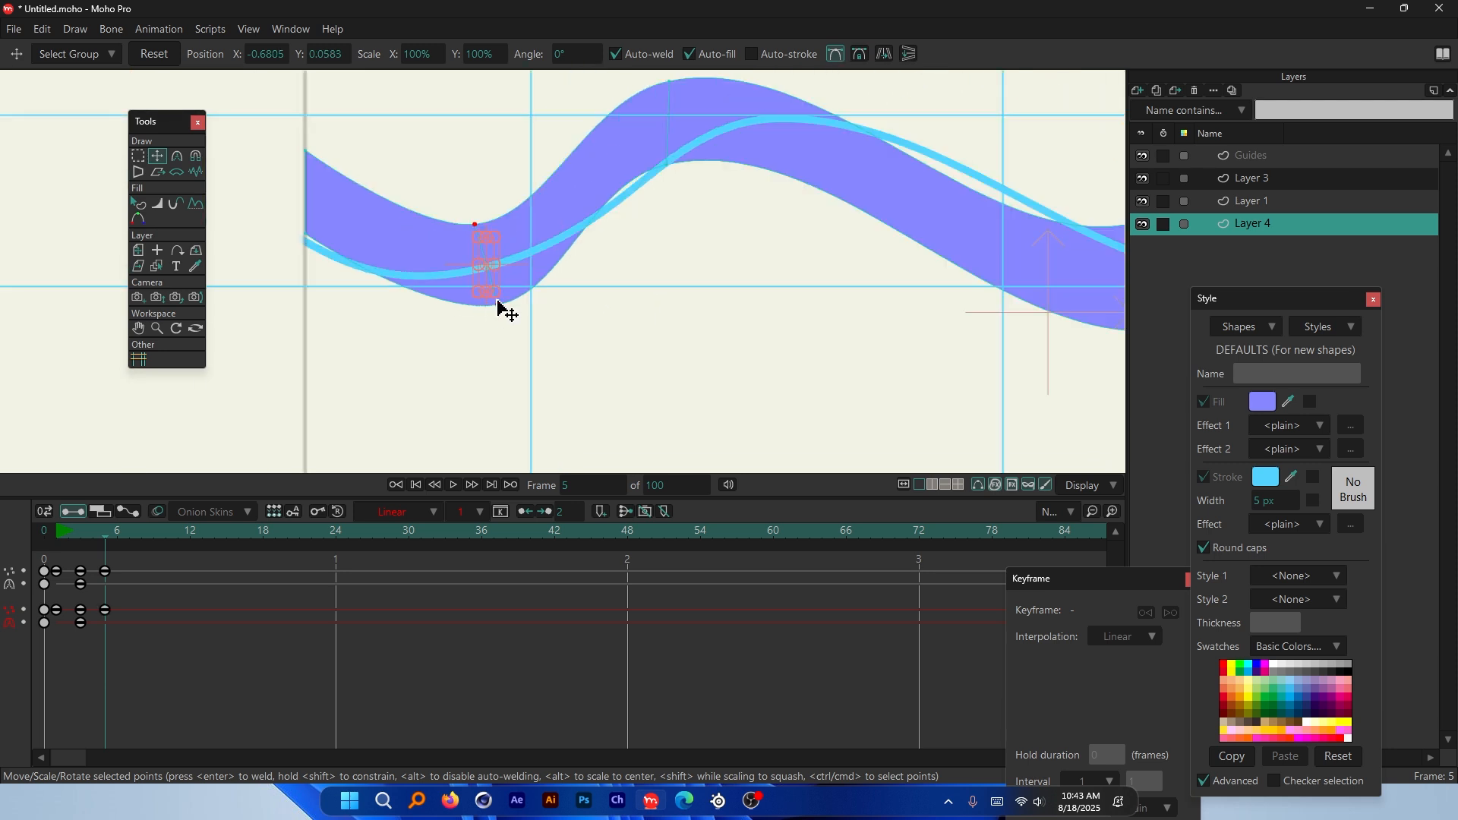
Step: At frame 5, move the strip's second dividing line right onto the wave's crest and keep it upright and centred there
{"action": "left_click", "coordinate": [670, 131]}
{"action": "scroll", "coordinate": [673, 129], "scroll_direction": "up", "scroll_amount": 2}
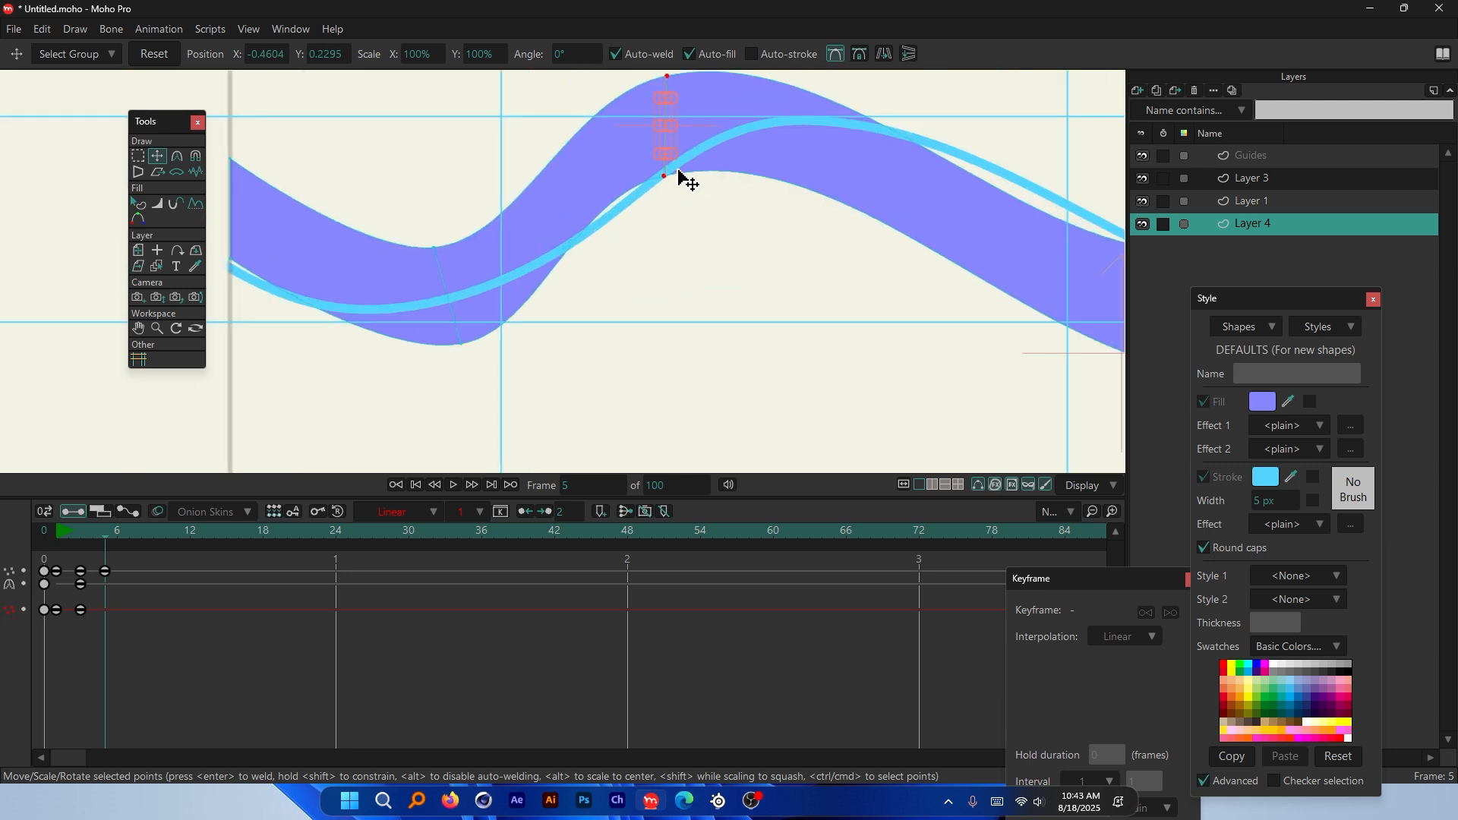
{"action": "scroll", "coordinate": [685, 131], "scroll_direction": "up", "scroll_amount": 3}
{"action": "left_click_drag", "start_coordinate": [671, 235], "coordinate": [872, 156]}
{"action": "scroll", "coordinate": [669, 208], "scroll_direction": "down", "scroll_amount": 1}
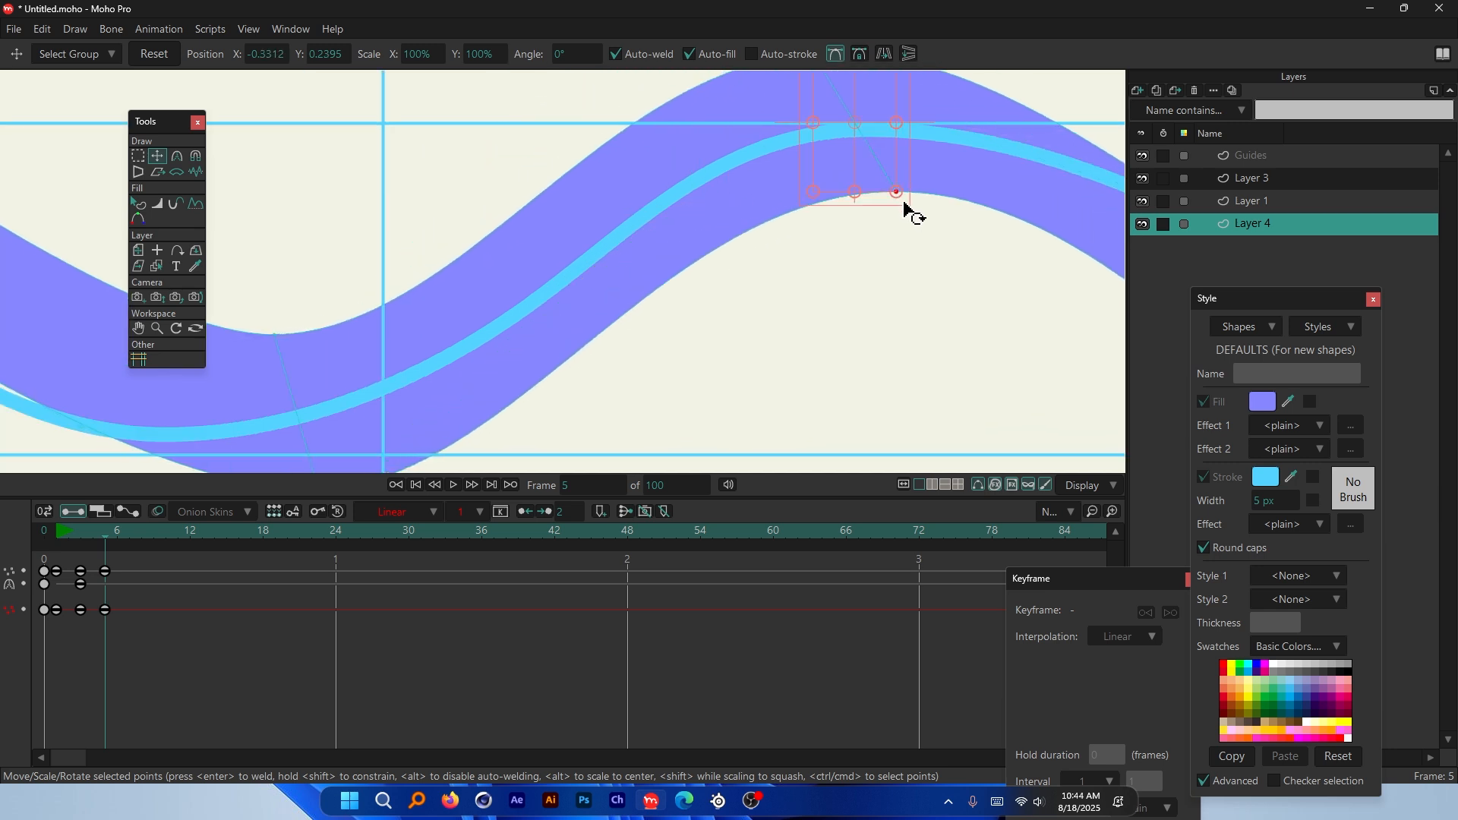
{"action": "left_click_drag", "start_coordinate": [904, 203], "coordinate": [879, 166]}
{"action": "scroll", "coordinate": [881, 190], "scroll_direction": "down", "scroll_amount": 5}
{"action": "scroll", "coordinate": [893, 239], "scroll_direction": "up", "scroll_amount": 3}
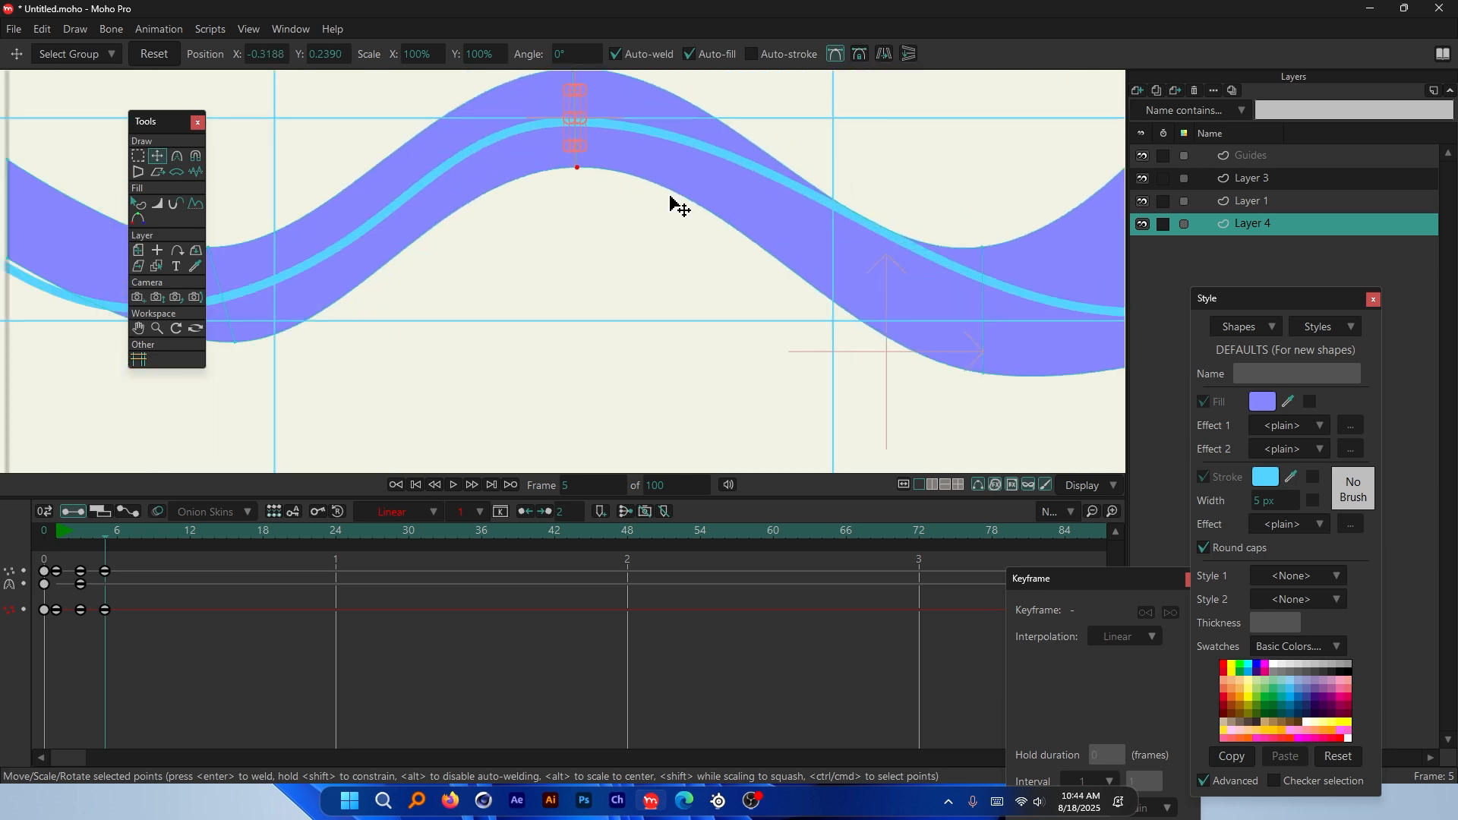
Step: At frame 5, tilt the strip's third dividing line perpendicular to the wave and move it back onto the falling slope
{"action": "scroll", "coordinate": [637, 199], "scroll_direction": "down", "scroll_amount": 4}
{"action": "scroll", "coordinate": [801, 226], "scroll_direction": "up", "scroll_amount": 3}
{"action": "left_click", "coordinate": [801, 263]}
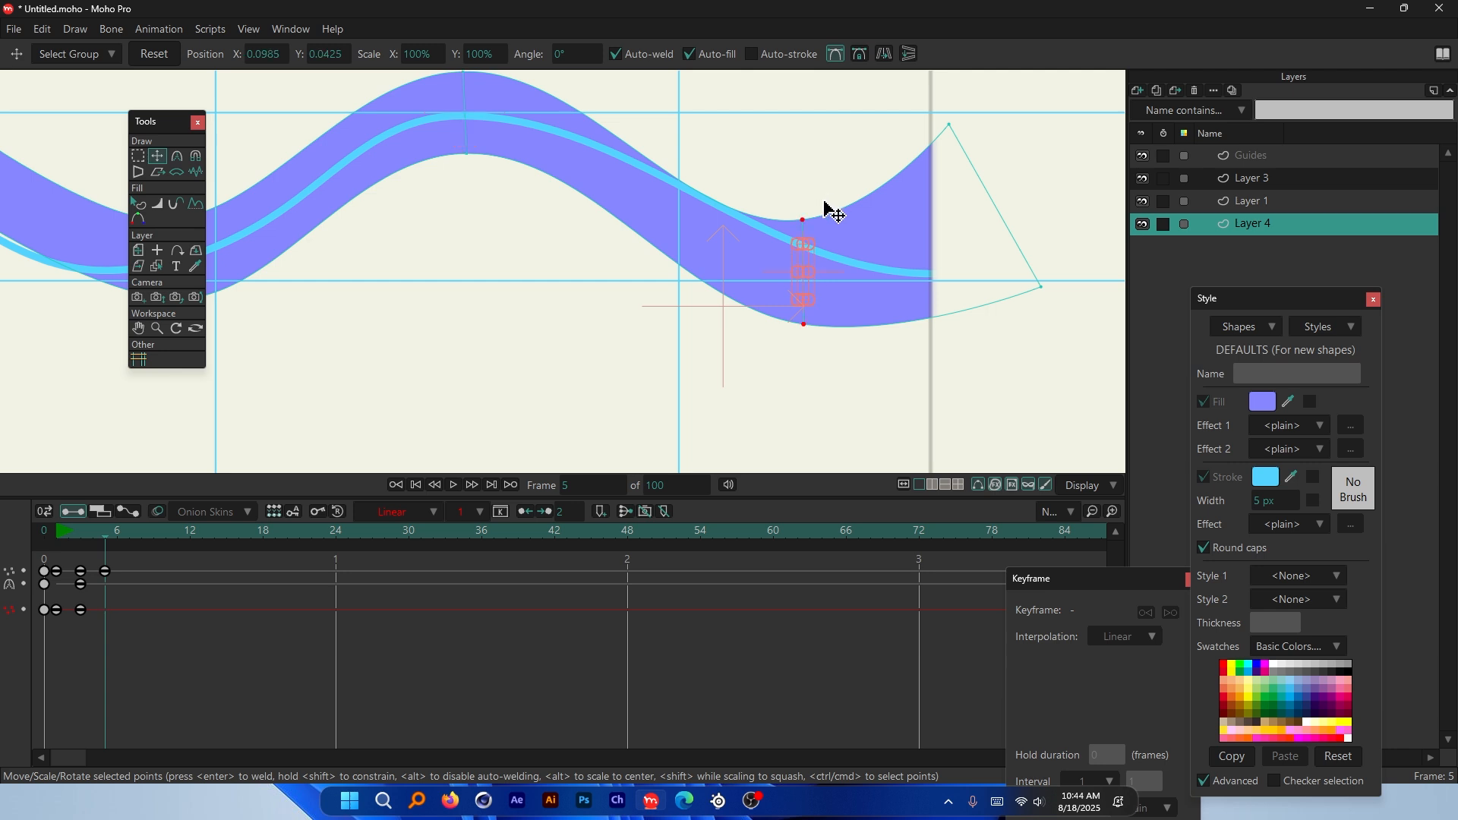
{"action": "scroll", "coordinate": [851, 228], "scroll_direction": "up", "scroll_amount": 3}
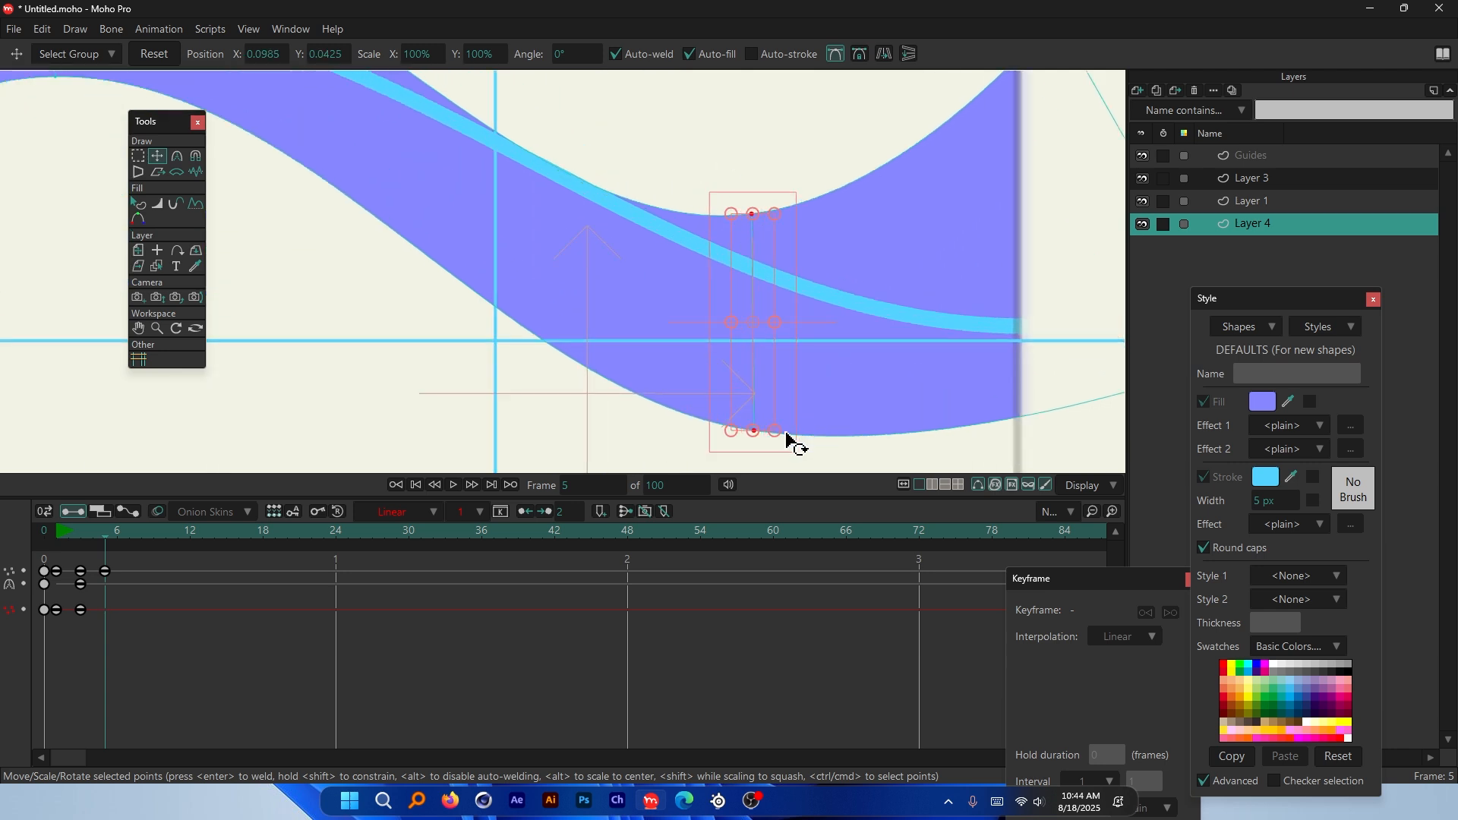
{"action": "left_click_drag", "start_coordinate": [786, 441], "coordinate": [746, 445]}
{"action": "scroll", "coordinate": [794, 377], "scroll_direction": "down", "scroll_amount": 1}
{"action": "left_click_drag", "start_coordinate": [758, 176], "coordinate": [612, 67]}
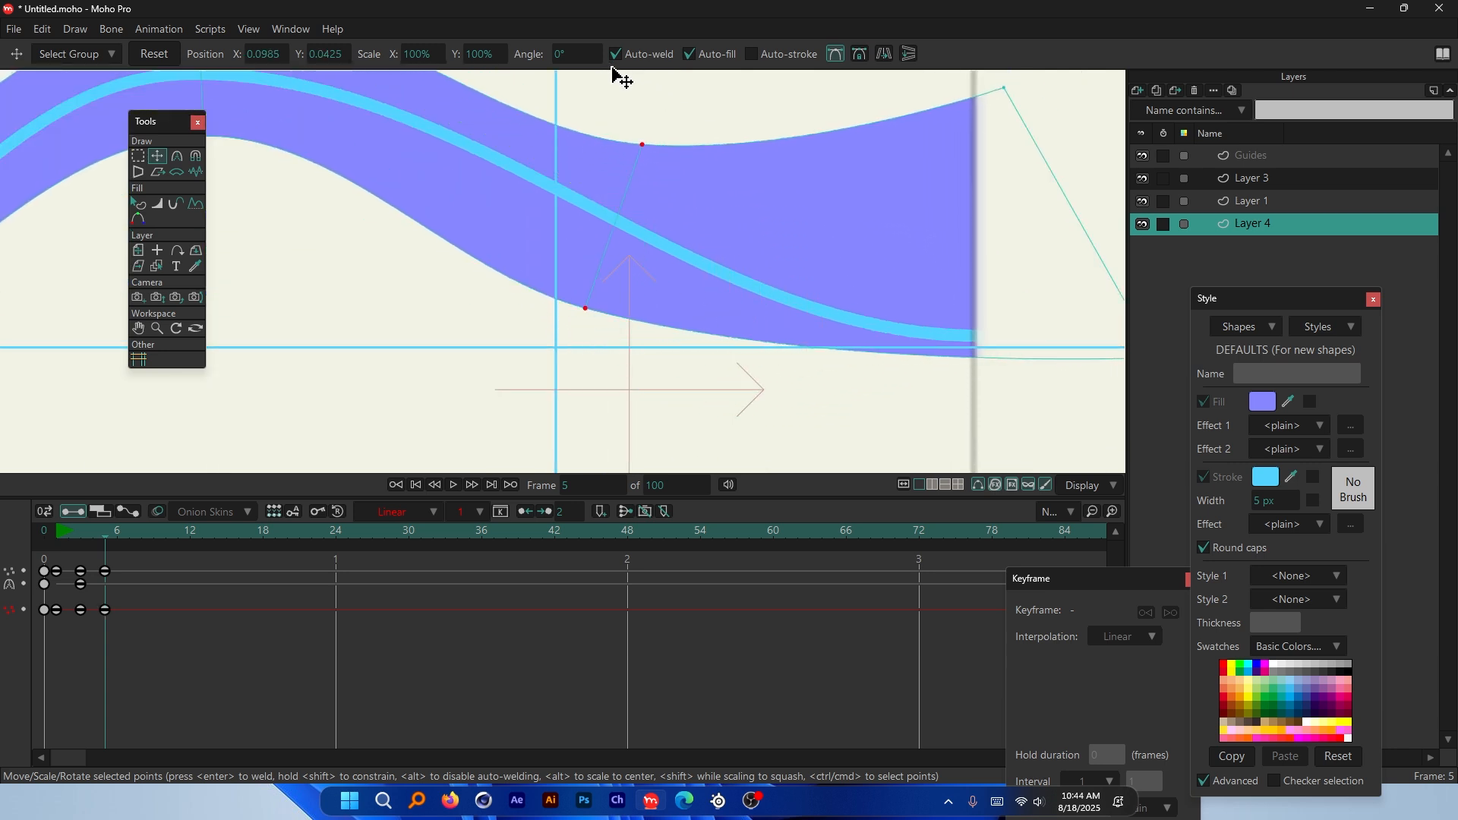
Step: At frame 5, lower the strip's right end edge onto the wave and rotate it nearly upright, perpendicular to the curve
{"action": "scroll", "coordinate": [781, 227], "scroll_direction": "down", "scroll_amount": 3}
{"action": "scroll", "coordinate": [759, 182], "scroll_direction": "up", "scroll_amount": 2}
{"action": "left_click", "coordinate": [729, 173]}
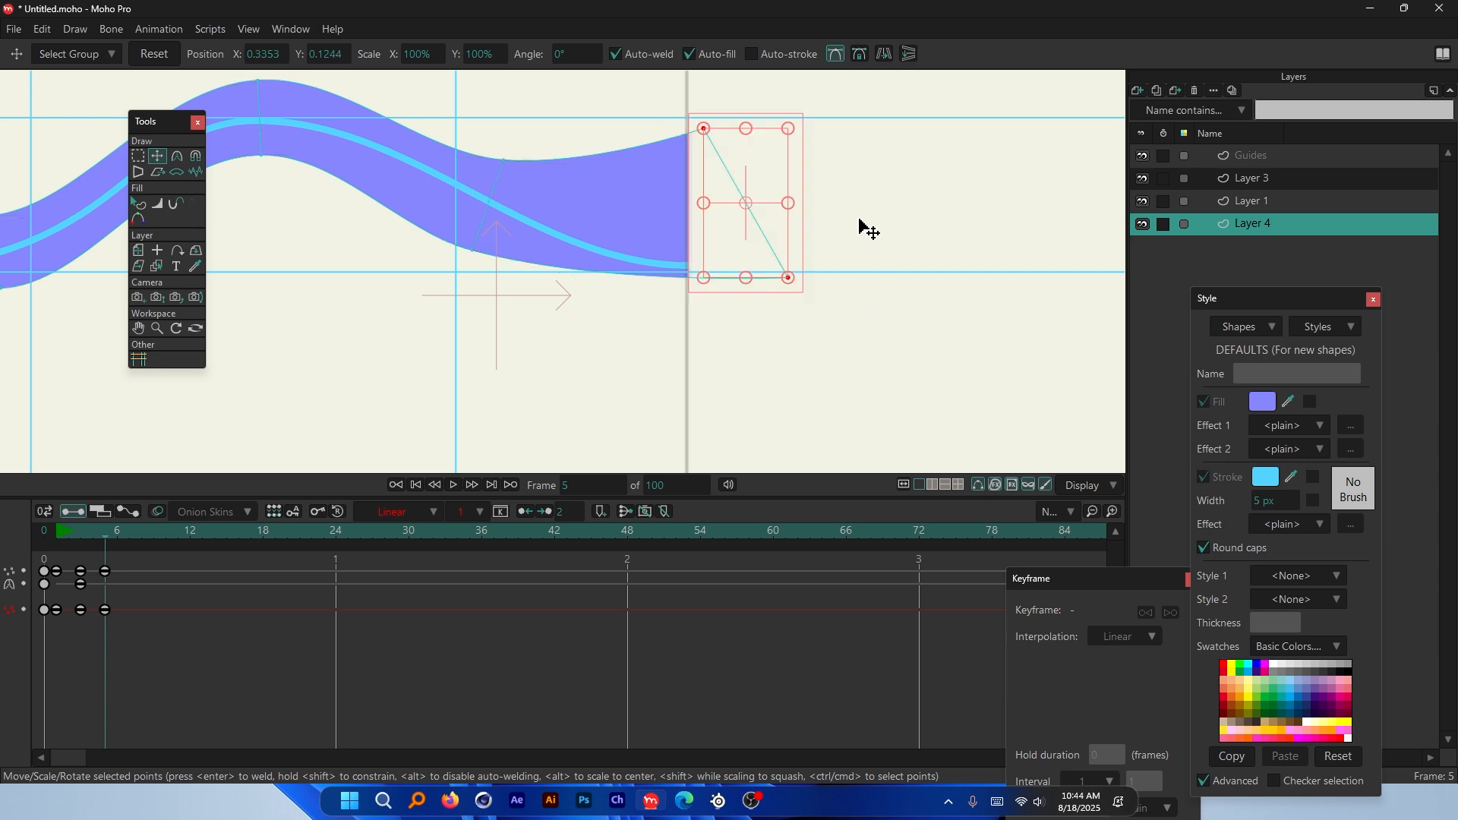
{"action": "left_click_drag", "start_coordinate": [860, 226], "coordinate": [842, 283]}
{"action": "scroll", "coordinate": [769, 192], "scroll_direction": "up", "scroll_amount": 1}
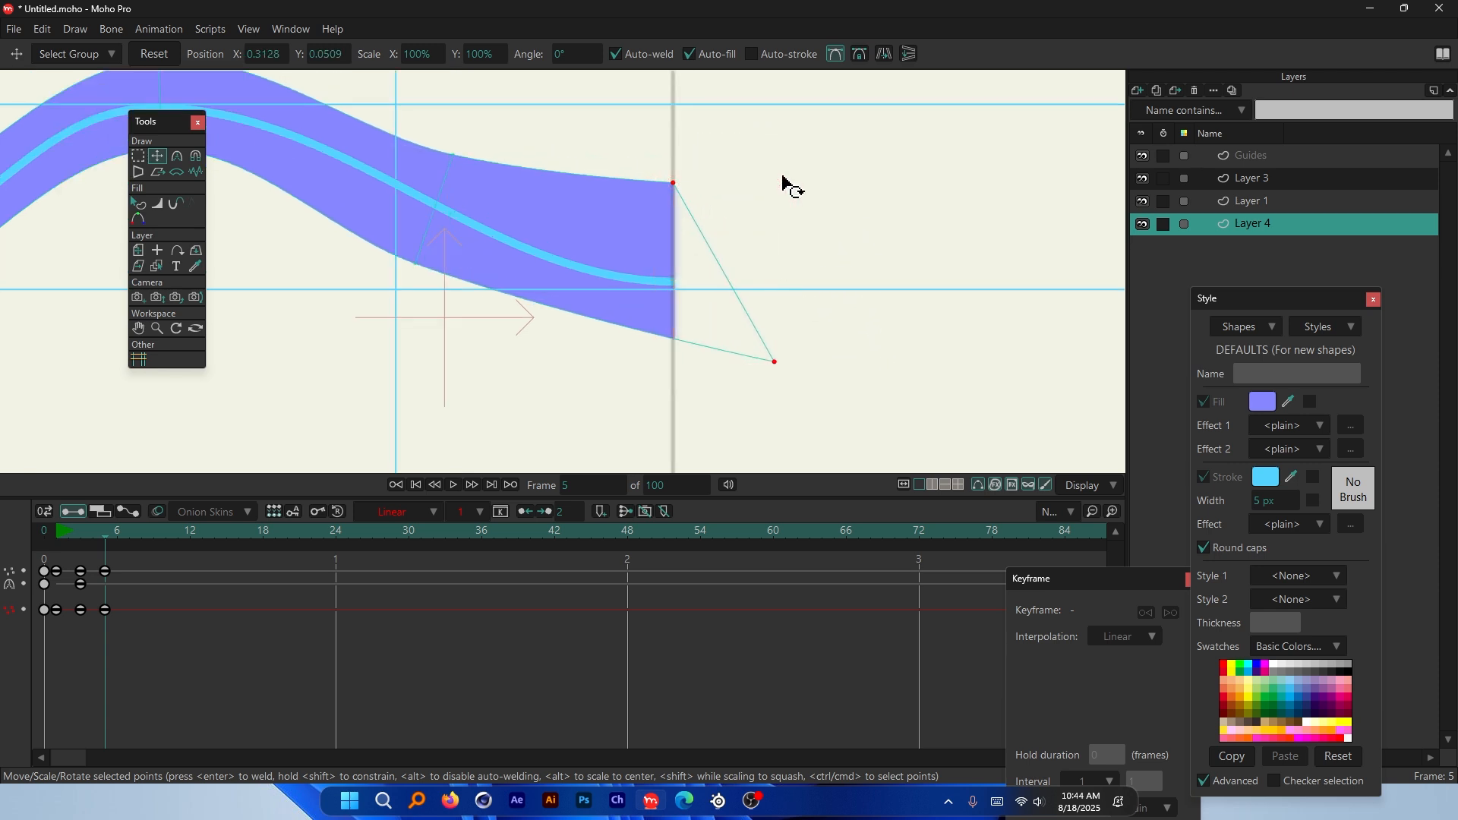
{"action": "left_click_drag", "start_coordinate": [782, 176], "coordinate": [829, 259]}
{"action": "scroll", "coordinate": [873, 258], "scroll_direction": "down", "scroll_amount": 10}
{"action": "scroll", "coordinate": [510, 363], "scroll_direction": "up", "scroll_amount": 1}
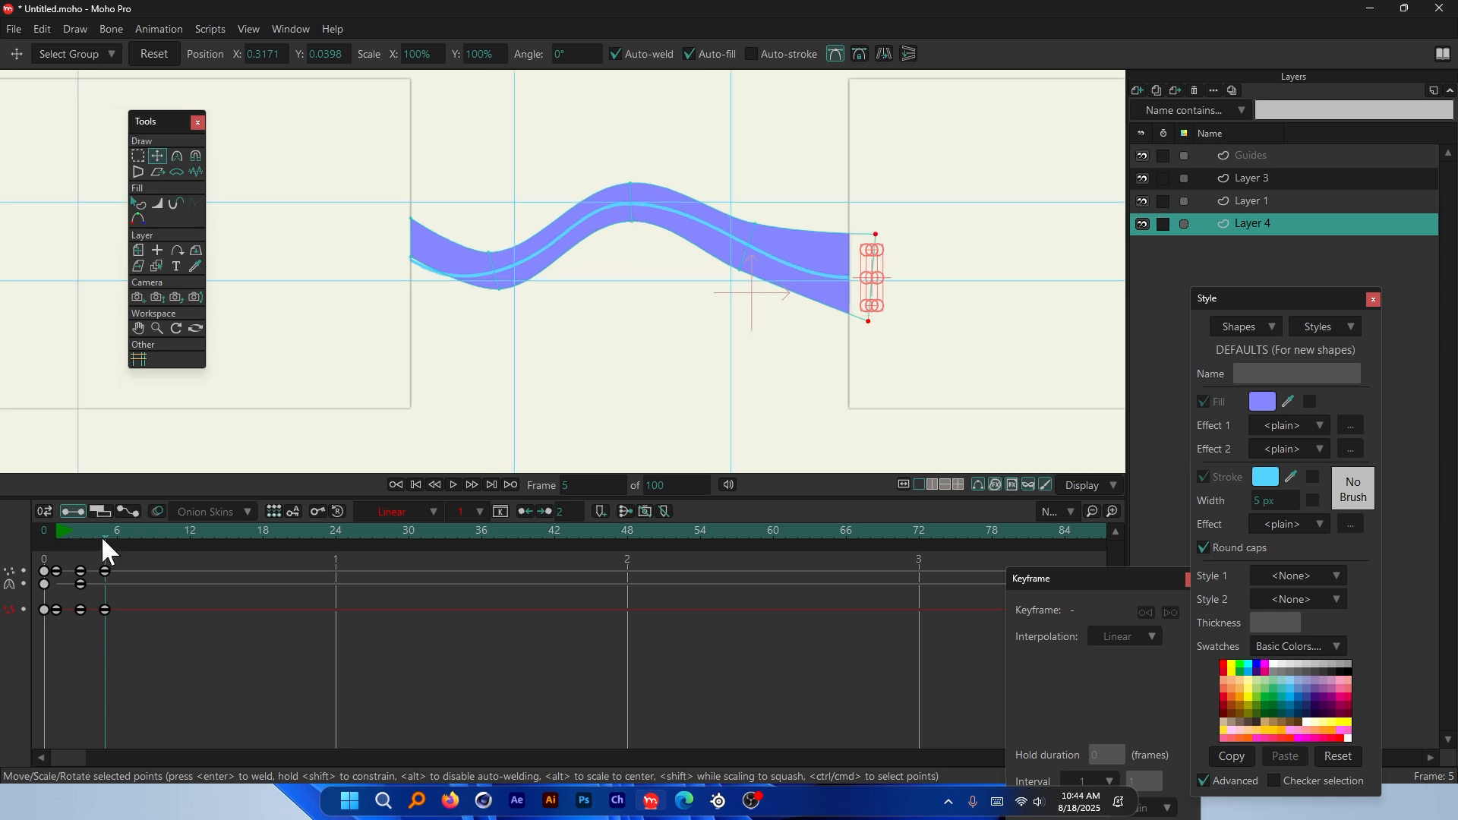
Step: Scrub to frames 12 and 13 to compare the strip with the wave near the end of its loop
{"action": "left_click_drag", "start_coordinate": [105, 536], "coordinate": [195, 548]}
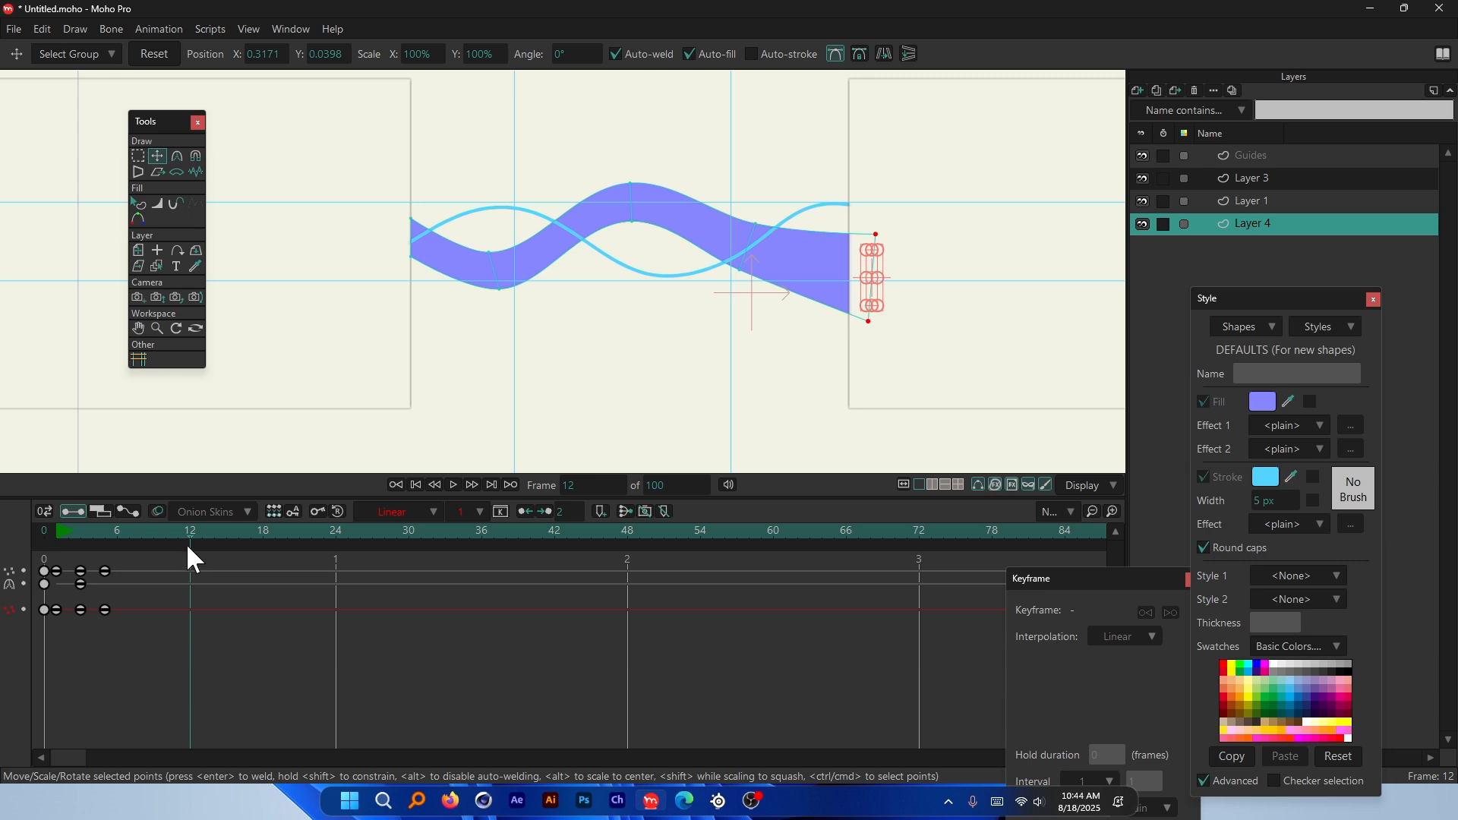
{"action": "scroll", "coordinate": [519, 186], "scroll_direction": "up", "scroll_amount": 5}
{"action": "left_click", "coordinate": [200, 536]}
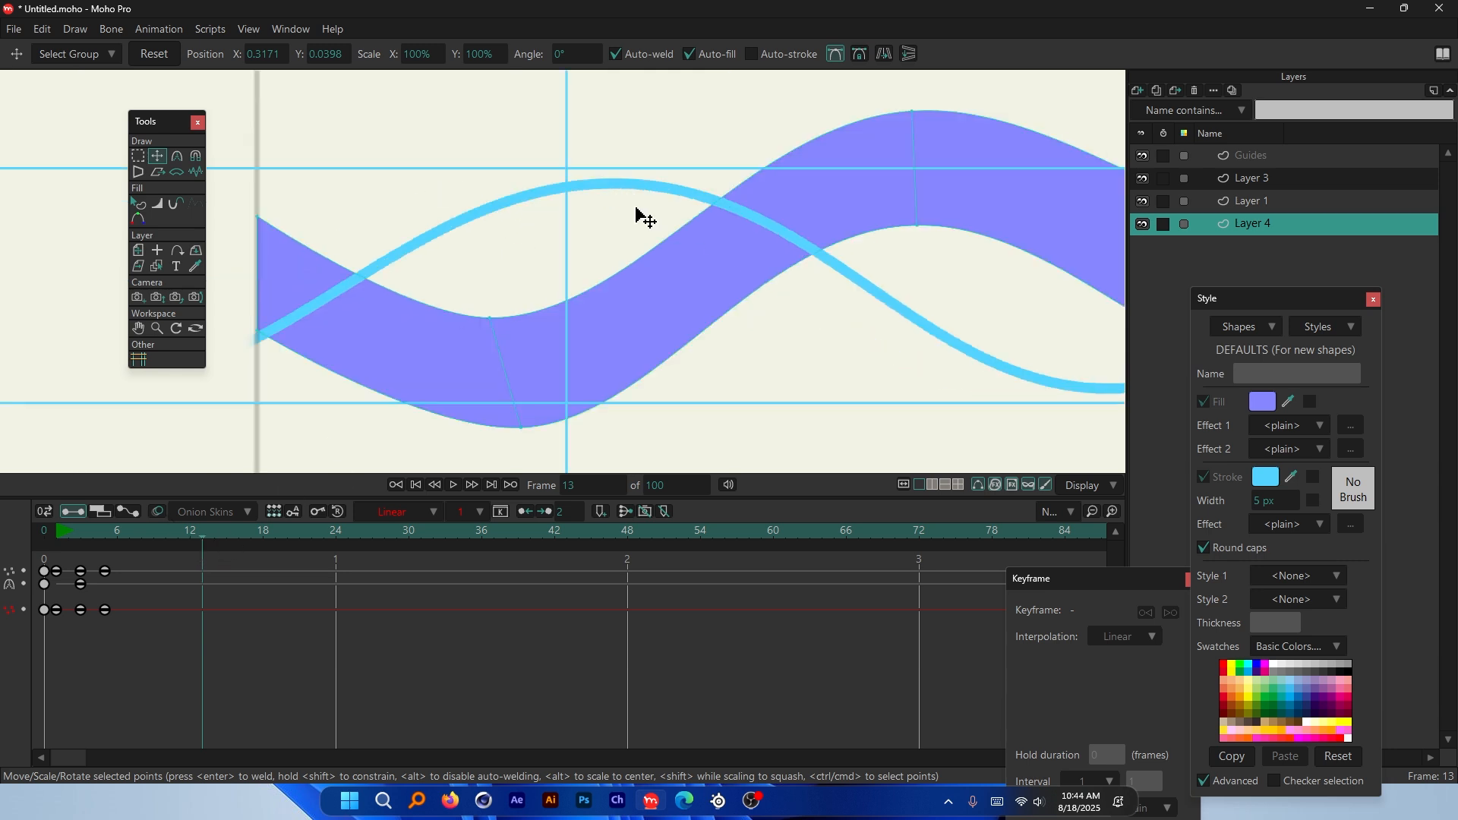
{"action": "scroll", "coordinate": [585, 173], "scroll_direction": "down", "scroll_amount": 2}
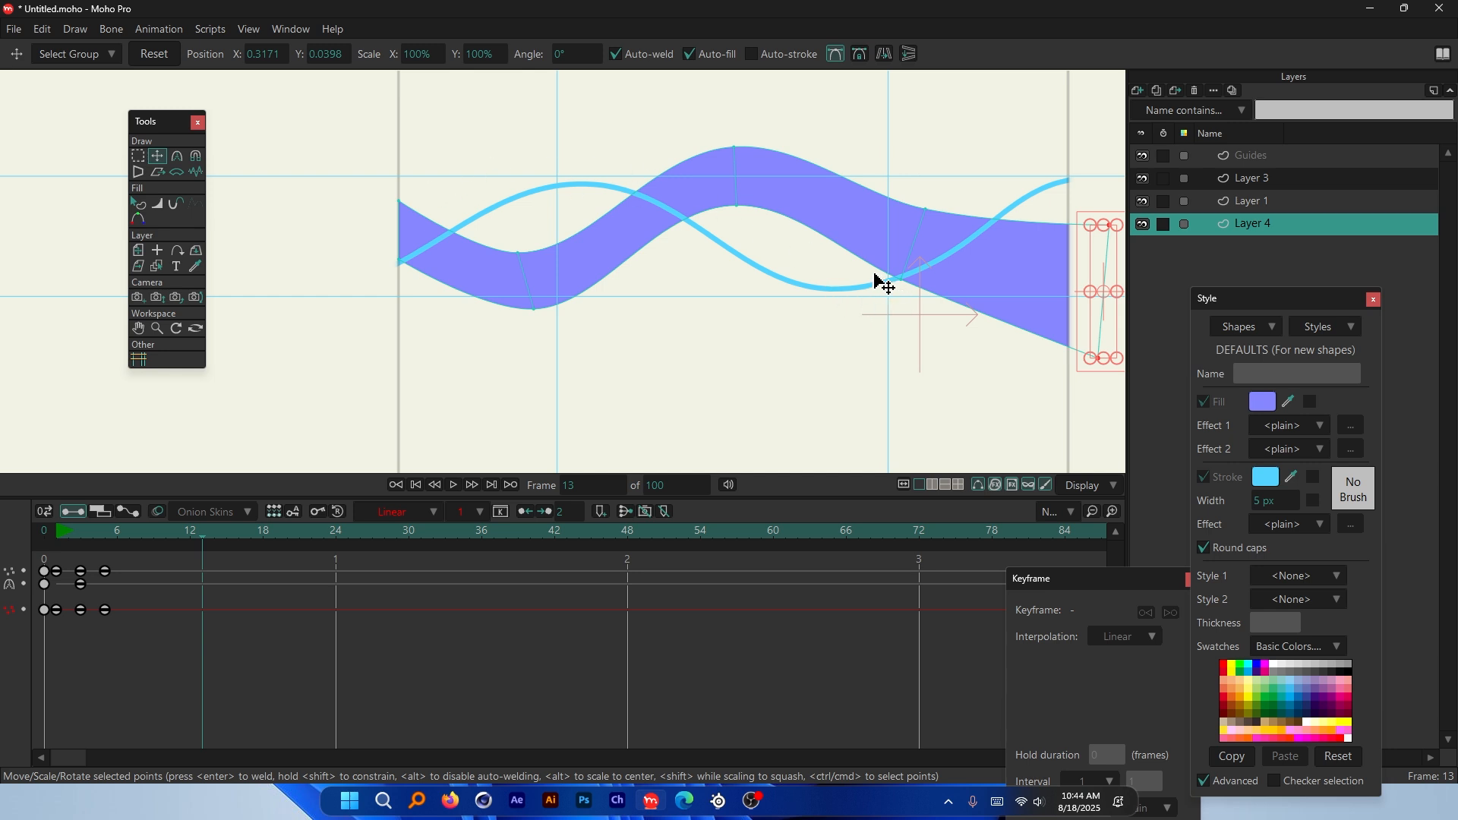
{"action": "scroll", "coordinate": [884, 285], "scroll_direction": "down", "scroll_amount": 2}
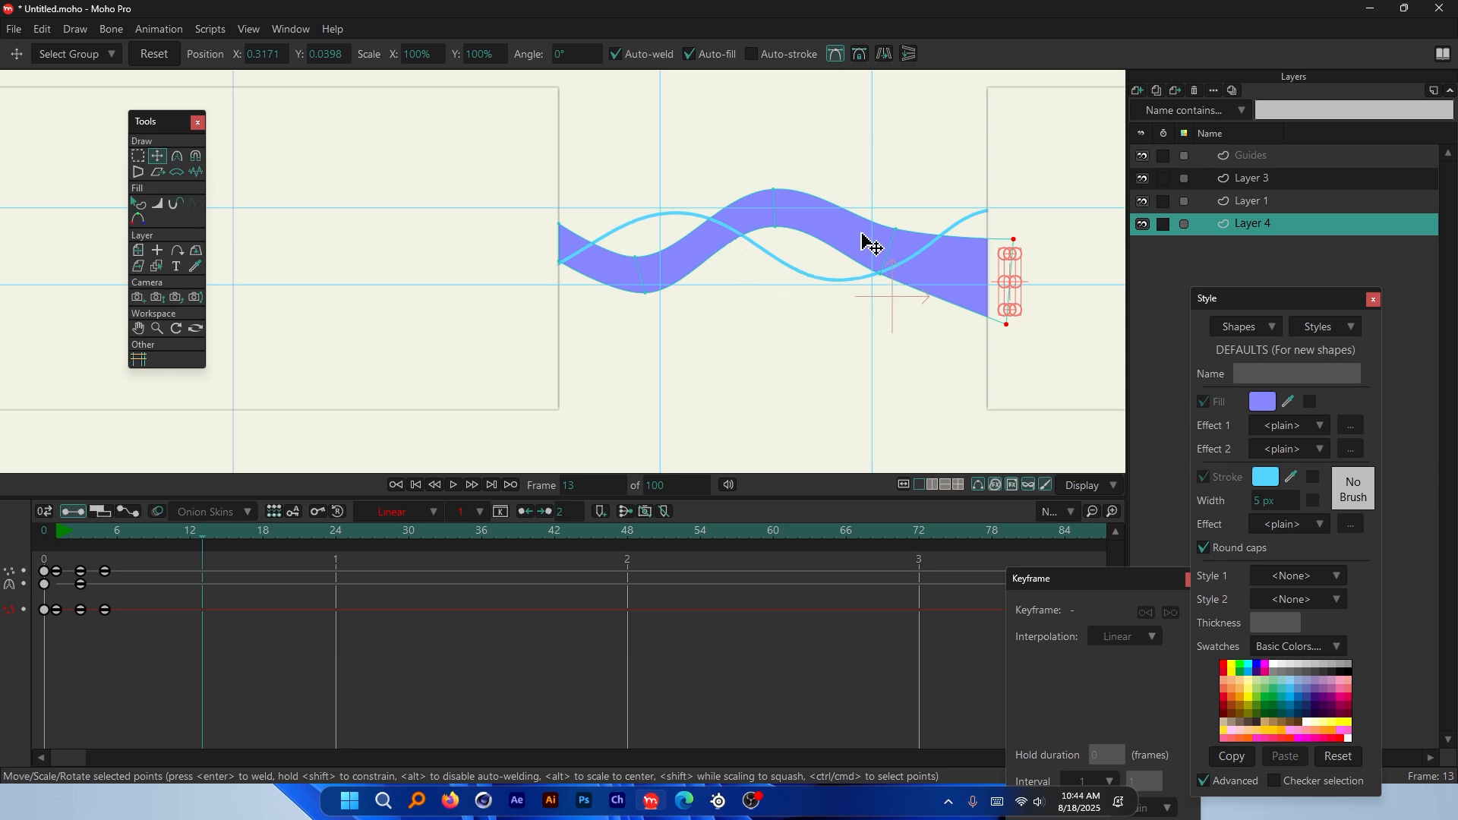
{"action": "scroll", "coordinate": [835, 253], "scroll_direction": "up", "scroll_amount": 2}
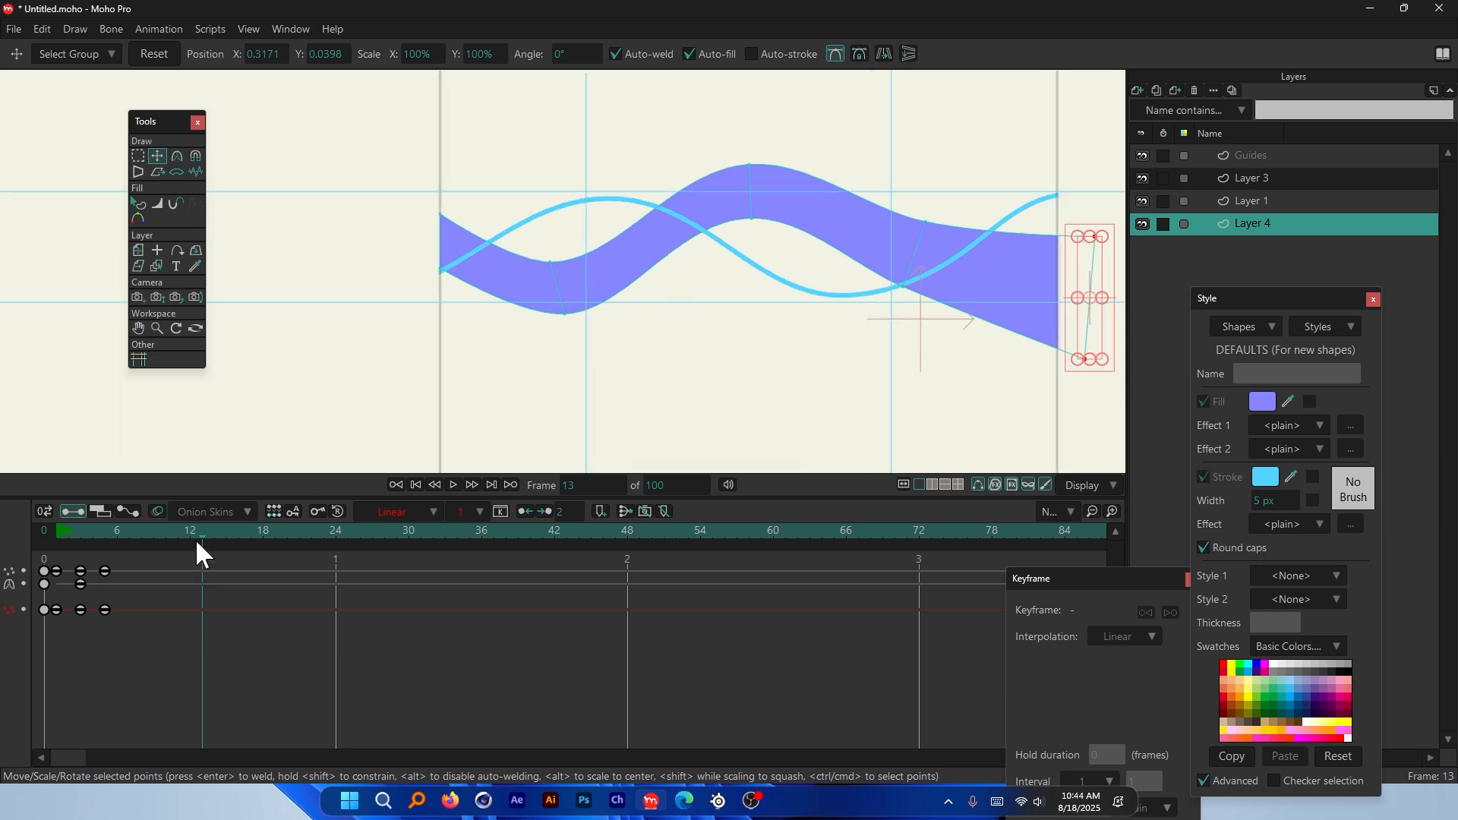
{"action": "mouse_move", "coordinate": [204, 536]}
{"action": "left_mouse_down"}
{"action": "mouse_move", "coordinate": [129, 534]}
{"action": "mouse_move", "coordinate": [203, 538]}
{"action": "left_mouse_up"}
Step: At frame 7, move the strip's first dividing line into the wave's first trough and set it nearly upright
{"action": "left_click", "coordinate": [129, 531]}
{"action": "scroll", "coordinate": [571, 280], "scroll_direction": "up", "scroll_amount": 5}
{"action": "left_click_drag", "start_coordinate": [536, 299], "coordinate": [521, 299]}
{"action": "left_click_drag", "start_coordinate": [569, 243], "coordinate": [672, 248]}
{"action": "scroll", "coordinate": [623, 243], "scroll_direction": "down", "scroll_amount": 2}
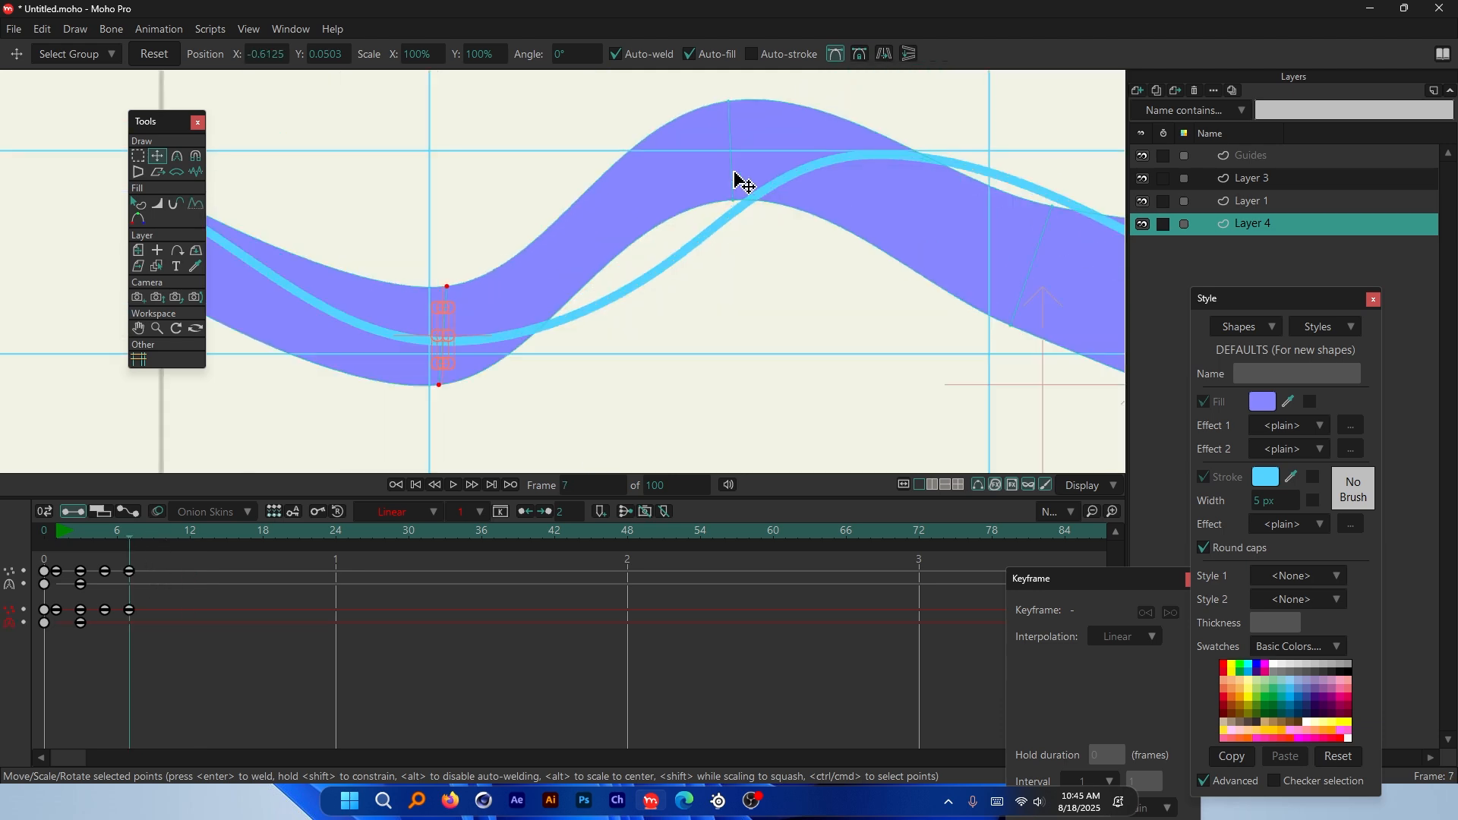
Step: At frame 7, move the strip's second dividing line onto the wave's crest and keep it upright
{"action": "scroll", "coordinate": [741, 182], "scroll_direction": "up", "scroll_amount": 3}
{"action": "left_click_drag", "start_coordinate": [738, 182], "coordinate": [820, 237]}
{"action": "scroll", "coordinate": [784, 234], "scroll_direction": "down", "scroll_amount": 3}
{"action": "scroll", "coordinate": [742, 319], "scroll_direction": "up", "scroll_amount": 3}
{"action": "scroll", "coordinate": [628, 240], "scroll_direction": "down", "scroll_amount": 4}
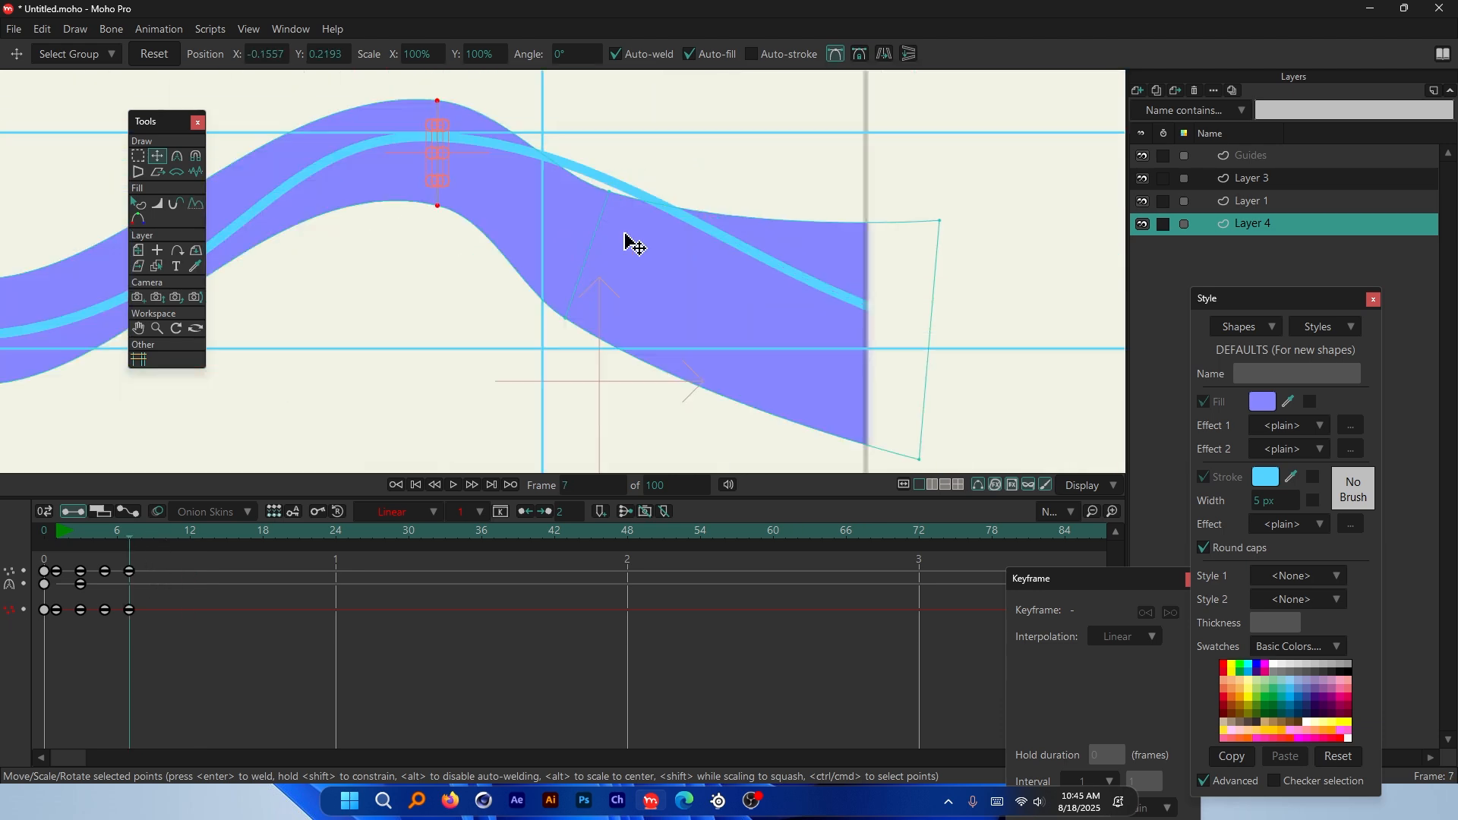
Step: At frame 7, raise the strip's third dividing line onto the wave's falling slope, tilted across the curve
{"action": "scroll", "coordinate": [657, 188], "scroll_direction": "up", "scroll_amount": 5}
{"action": "scroll", "coordinate": [703, 241], "scroll_direction": "down", "scroll_amount": 5}
{"action": "scroll", "coordinate": [531, 269], "scroll_direction": "up", "scroll_amount": 3}
{"action": "left_click", "coordinate": [378, 363]}
{"action": "scroll", "coordinate": [467, 259], "scroll_direction": "down", "scroll_amount": 4}
Step: At frame 9, lower the strip's second dividing line into the wave's trough and keep it upright
{"action": "left_click", "coordinate": [152, 532]}
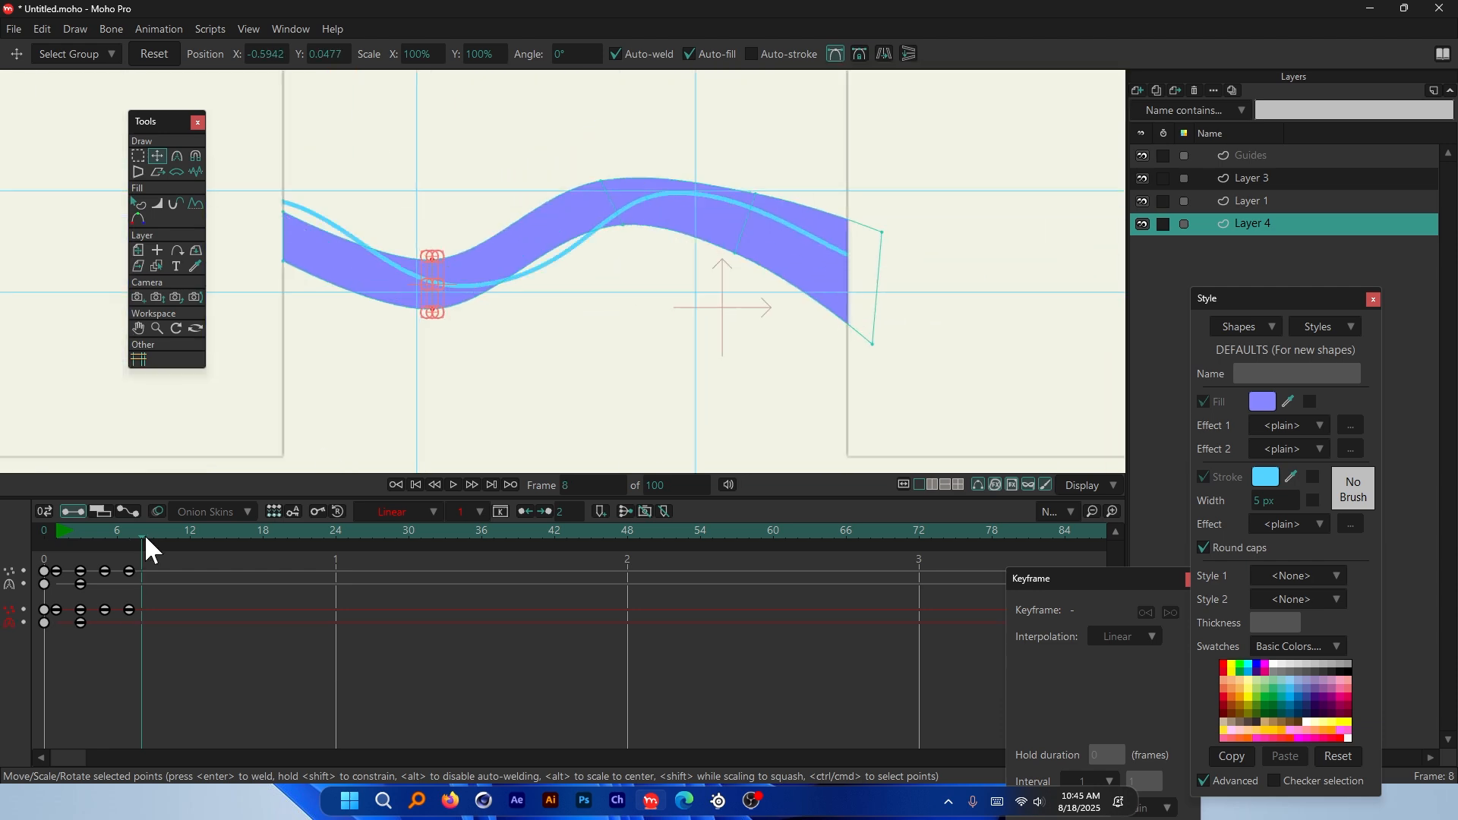
{"action": "scroll", "coordinate": [400, 239], "scroll_direction": "up", "scroll_amount": 5}
{"action": "left_click_drag", "start_coordinate": [515, 296], "coordinate": [459, 183]}
{"action": "scroll", "coordinate": [476, 283], "scroll_direction": "down", "scroll_amount": 4}
{"action": "left_click_drag", "start_coordinate": [547, 228], "coordinate": [563, 289]}
{"action": "scroll", "coordinate": [563, 289], "scroll_direction": "up", "scroll_amount": 4}
{"action": "scroll", "coordinate": [566, 290], "scroll_direction": "down", "scroll_amount": 4}
Step: At frame 9, place the strip's third dividing line upright on the wave's crest and raise the right end edge
{"action": "scroll", "coordinate": [877, 217], "scroll_direction": "up", "scroll_amount": 4}
{"action": "left_click_drag", "start_coordinate": [908, 175], "coordinate": [805, 76]}
{"action": "scroll", "coordinate": [915, 331], "scroll_direction": "down", "scroll_amount": 5}
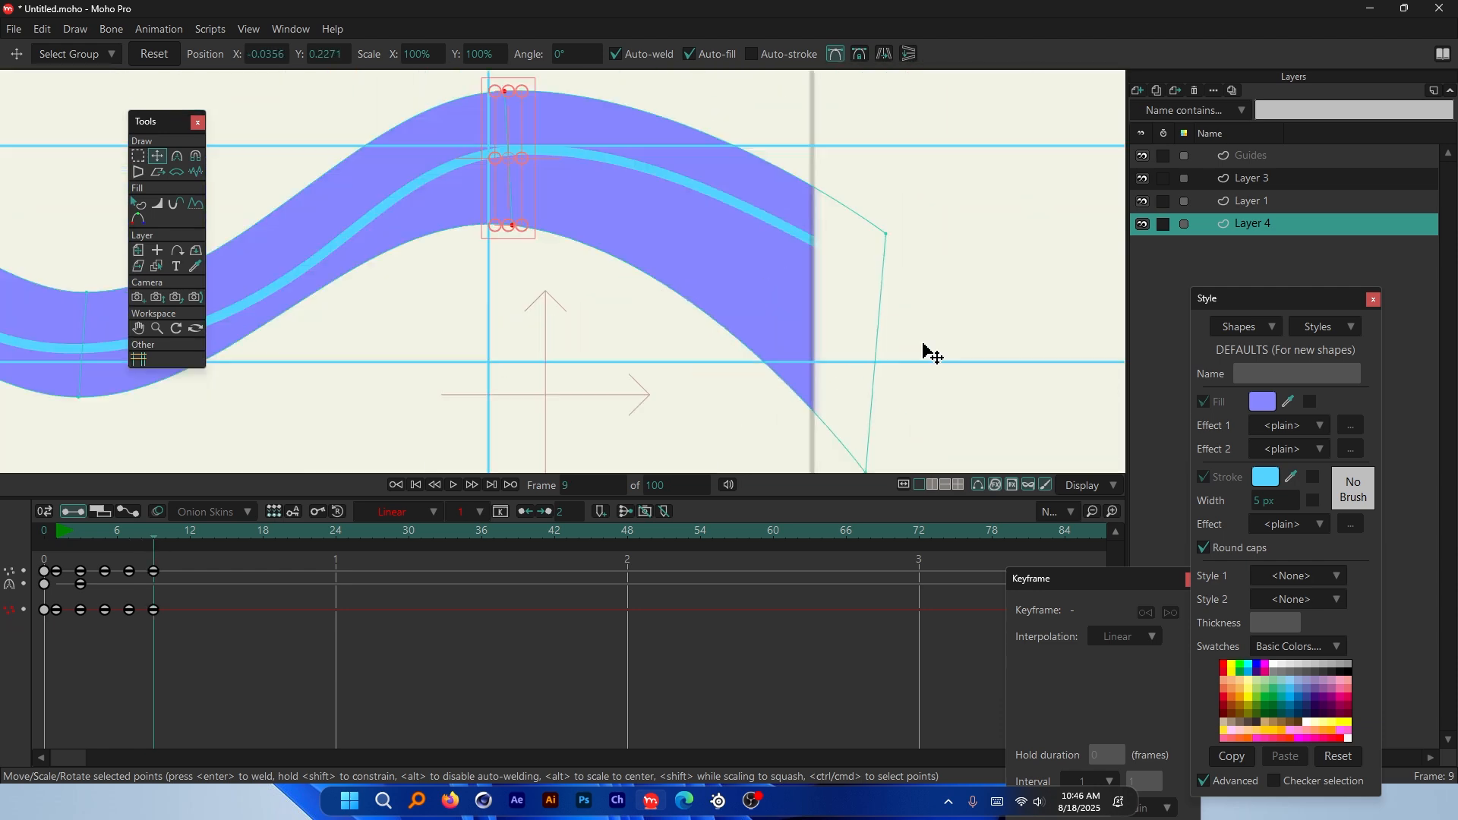
{"action": "left_click_drag", "start_coordinate": [901, 341], "coordinate": [908, 310]}
Step: At frame 9, raise the strip's first dividing line onto the wave's falling slope and tilt it across the curve
{"action": "scroll", "coordinate": [532, 283], "scroll_direction": "up", "scroll_amount": 5}
{"action": "left_click", "coordinate": [454, 324]}
{"action": "scroll", "coordinate": [513, 304], "scroll_direction": "down", "scroll_amount": 3}
{"action": "left_click_drag", "start_coordinate": [586, 264], "coordinate": [539, 238]}
Step: At frame 12, move the strip's first dividing line up near the wave's crest and the second into its trough
{"action": "left_click", "coordinate": [190, 531]}
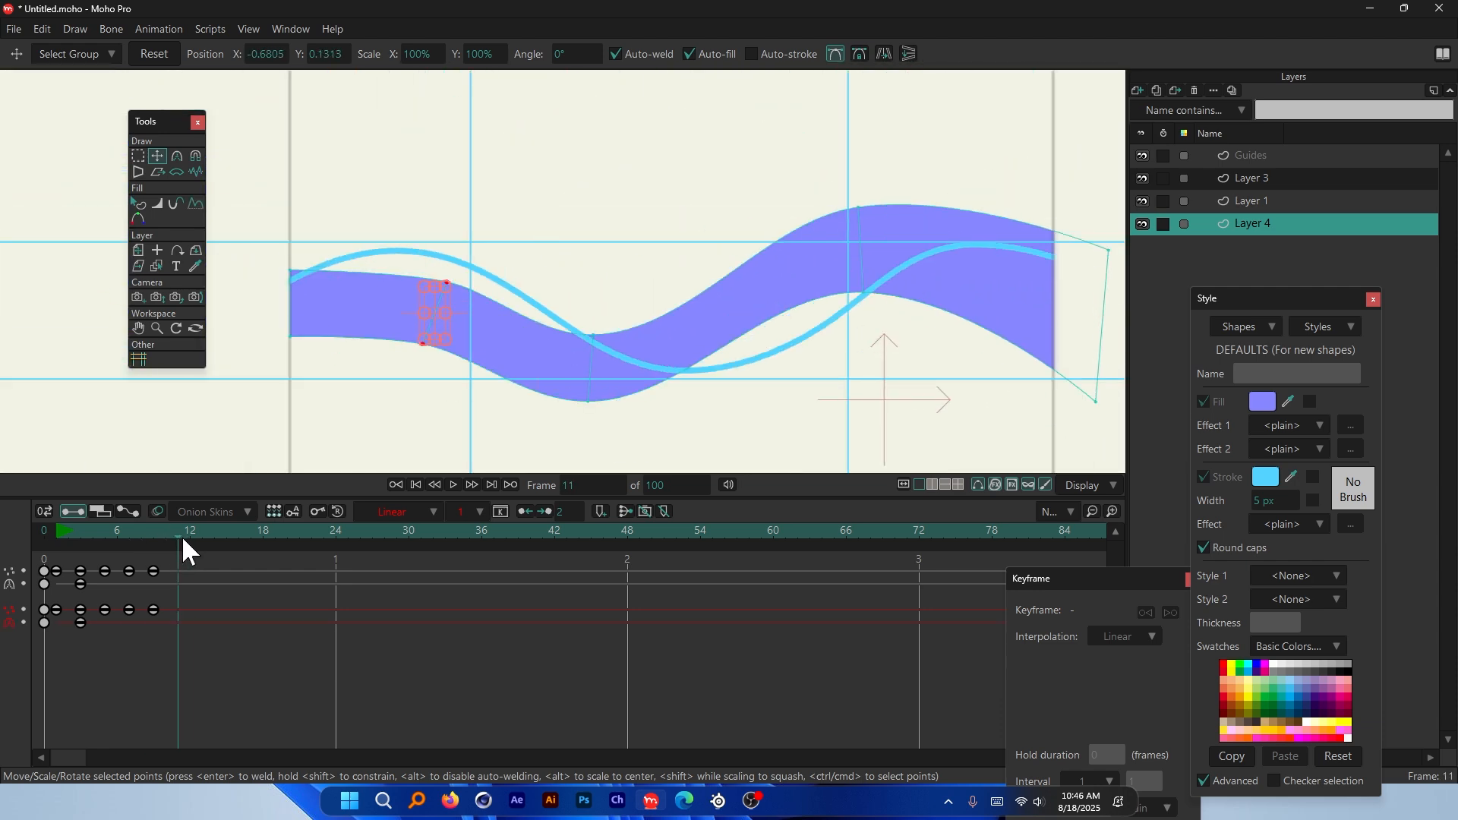
{"action": "scroll", "coordinate": [476, 289], "scroll_direction": "up", "scroll_amount": 4}
{"action": "left_click_drag", "start_coordinate": [406, 259], "coordinate": [492, 178]}
{"action": "scroll", "coordinate": [492, 177], "scroll_direction": "down", "scroll_amount": 3}
{"action": "left_click_drag", "start_coordinate": [612, 335], "coordinate": [783, 332]}
Step: At frame 12, tilt the strip's third dividing line across the wave's rising slope and raise the right end edge
{"action": "scroll", "coordinate": [911, 228], "scroll_direction": "up", "scroll_amount": 3}
{"action": "left_click", "coordinate": [676, 250]}
{"action": "left_click_drag", "start_coordinate": [714, 281], "coordinate": [812, 353]}
{"action": "left_click", "coordinate": [922, 335]}
{"action": "left_click_drag", "start_coordinate": [985, 450], "coordinate": [954, 302]}
{"action": "scroll", "coordinate": [1063, 283], "scroll_direction": "down", "scroll_amount": 5}
Step: Delete the strip's keyframes at frame 12
{"action": "left_click_drag", "start_coordinate": [224, 531], "coordinate": [188, 535]}
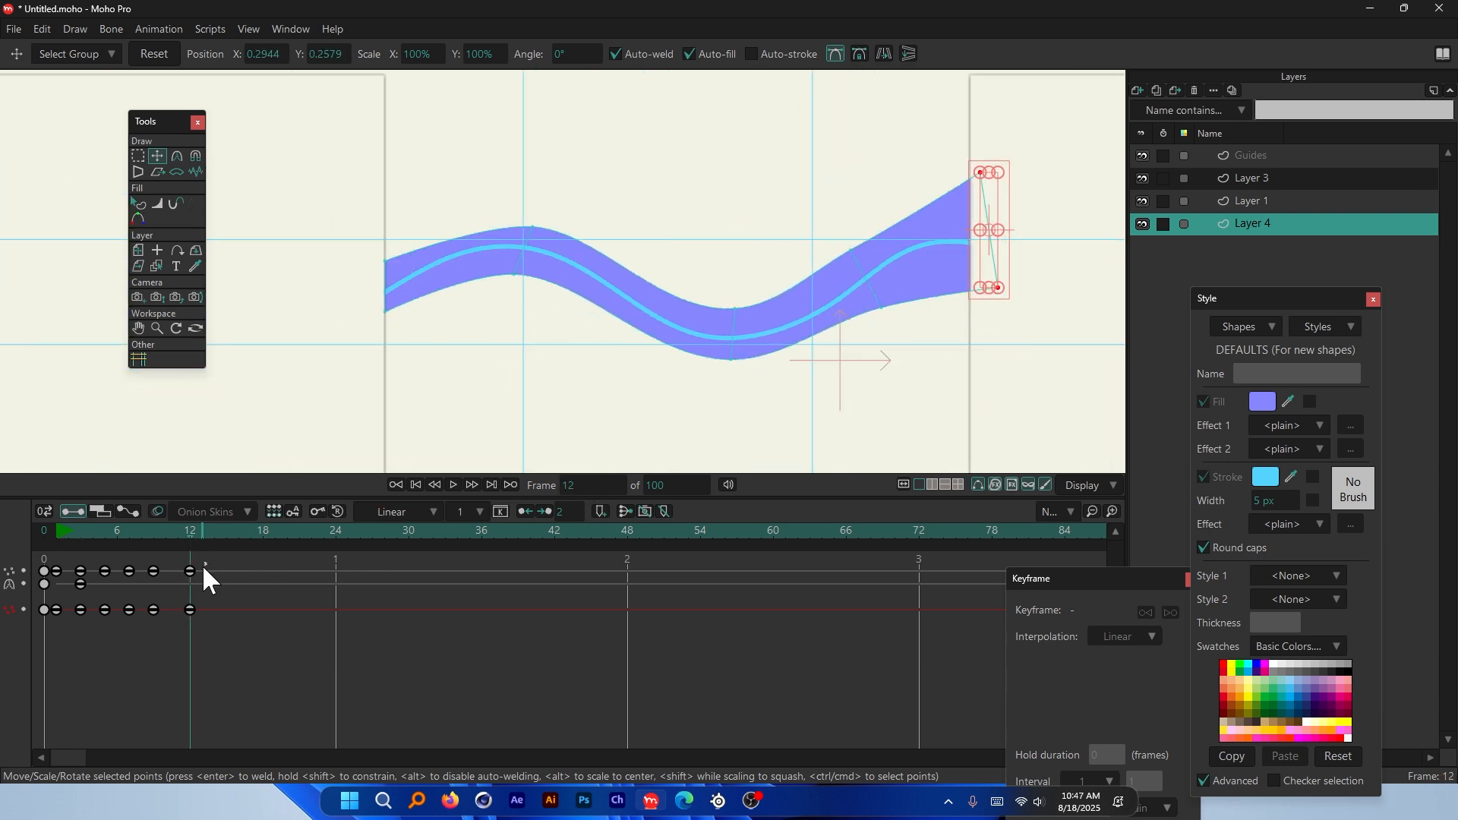
{"action": "left_click_drag", "start_coordinate": [181, 621], "coordinate": [181, 621]}
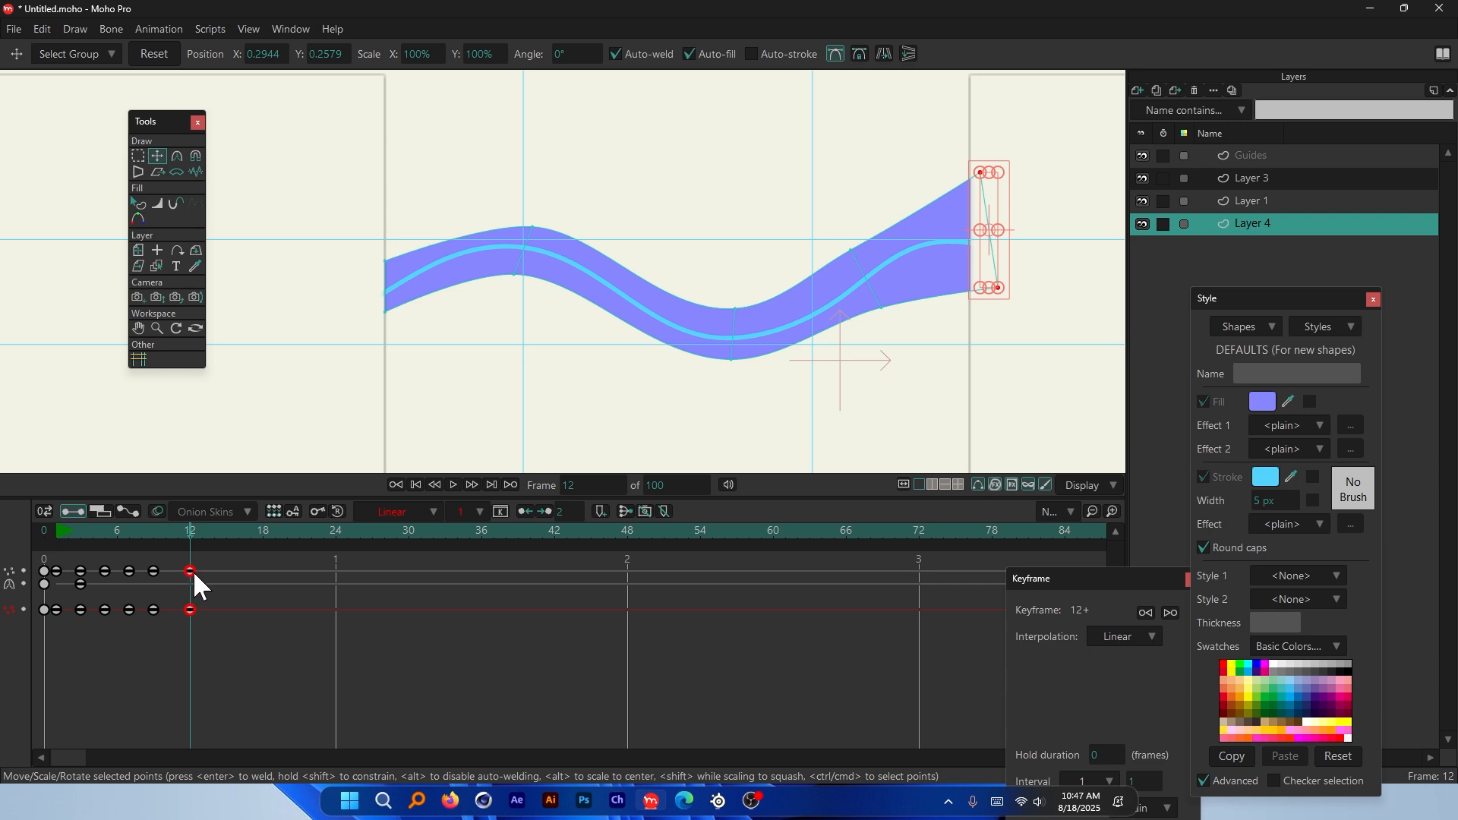
{"action": "left_click_drag", "start_coordinate": [197, 572], "coordinate": [212, 568]}
{"action": "key", "text": "ctrl+z"}
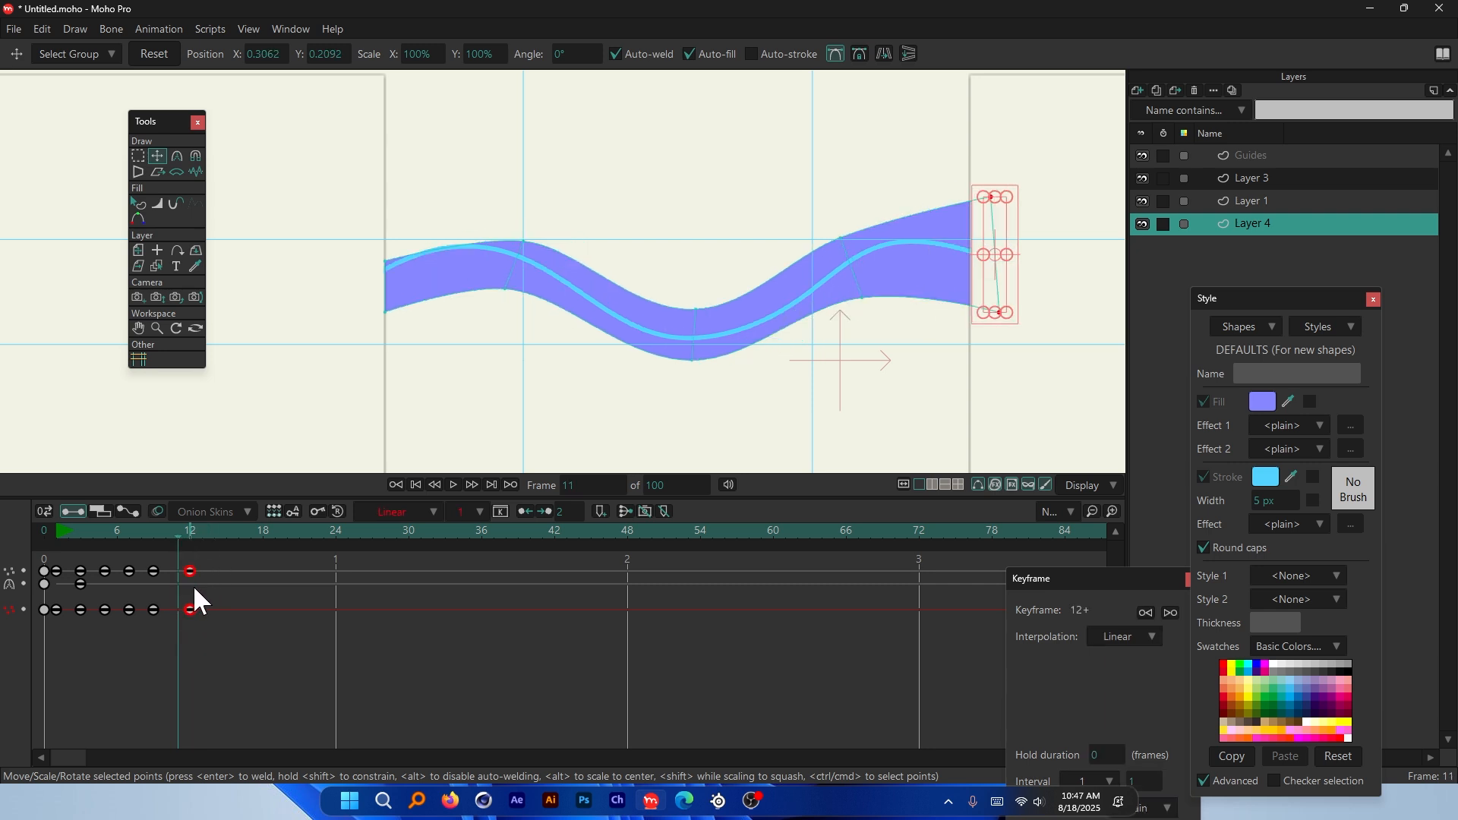
{"action": "key", "text": "Delete"}
Step: Copy the strip's frame 1 keyframes and paste them at frame 13 to close the loop
{"action": "left_click_drag", "start_coordinate": [177, 531], "coordinate": [60, 534]}
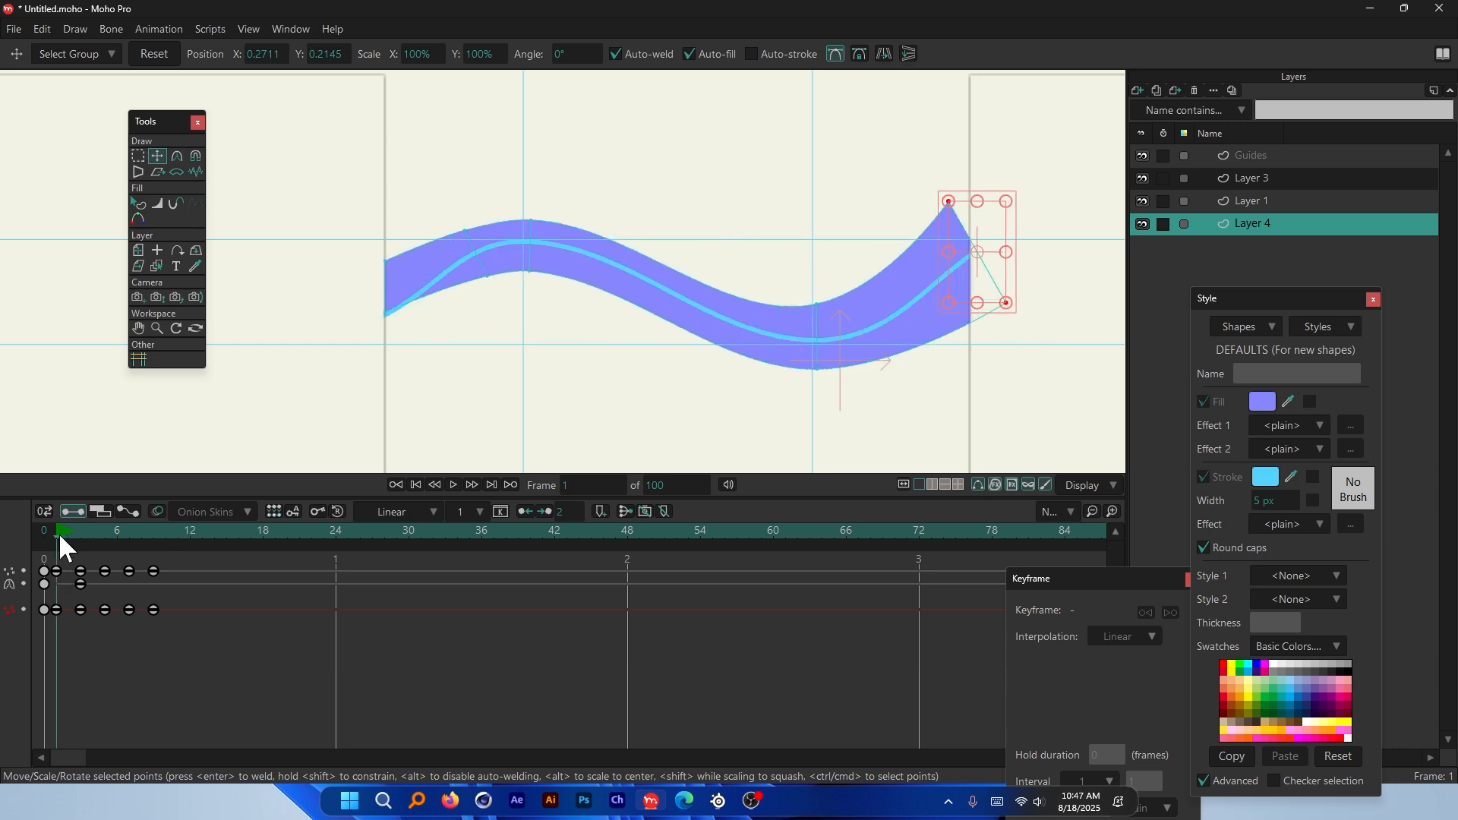
{"action": "left_click", "coordinate": [57, 571]}
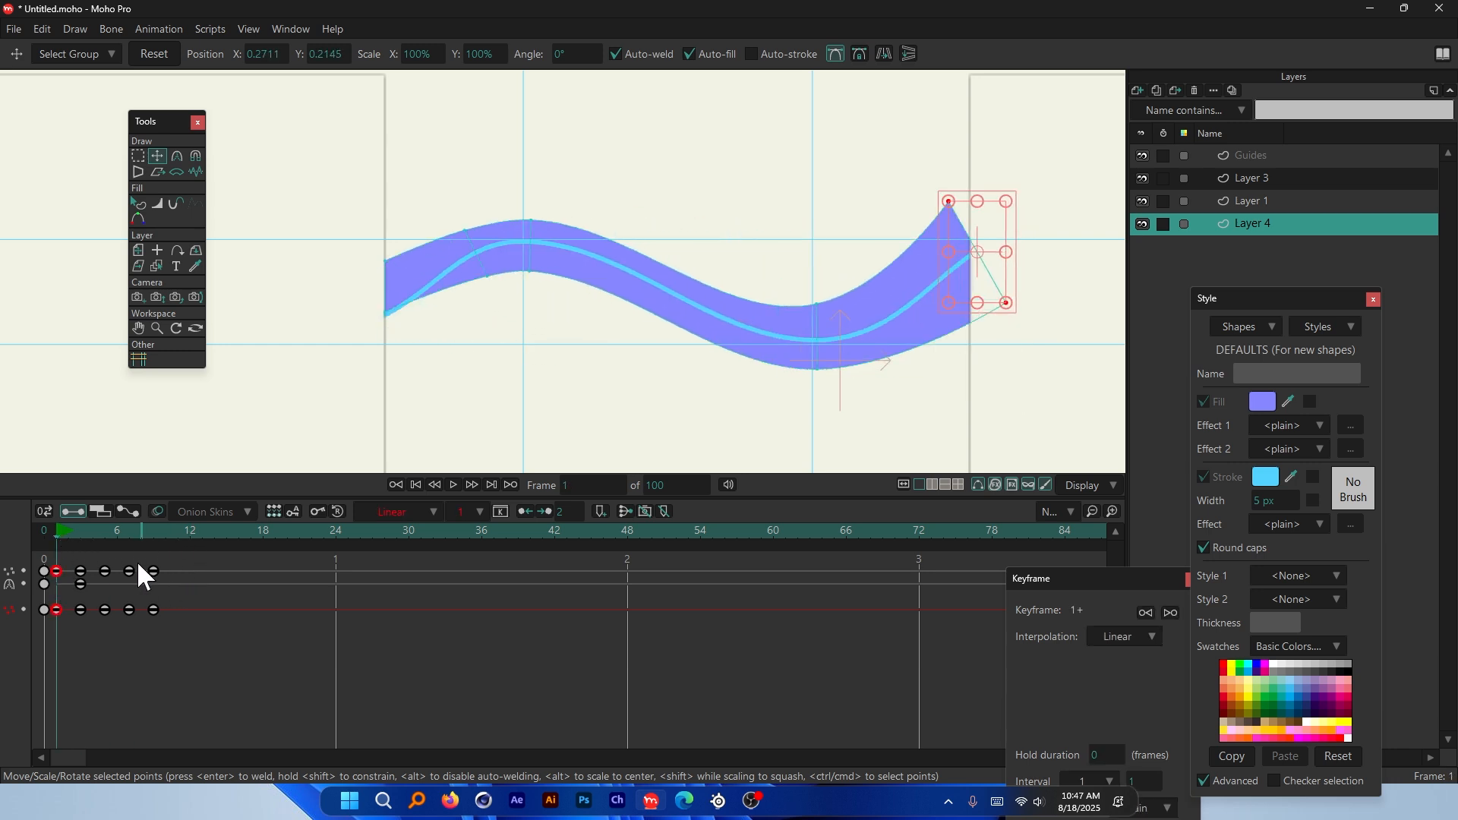
{"action": "left_click_drag", "start_coordinate": [81, 536], "coordinate": [191, 536]}
{"action": "scroll", "coordinate": [584, 484], "scroll_direction": "down", "scroll_amount": 3}
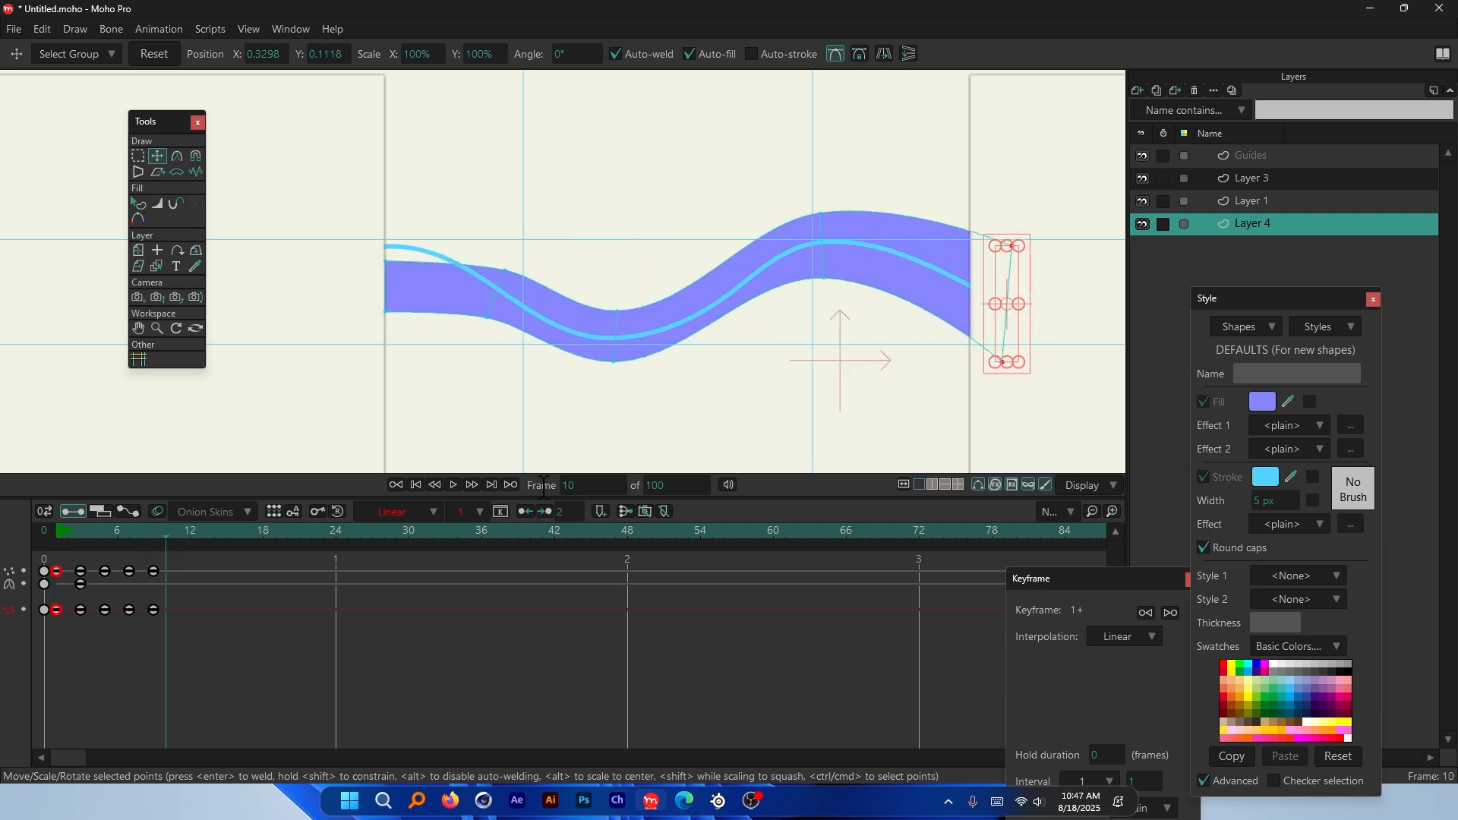
{"action": "left_click", "coordinate": [171, 535]}
{"action": "left_click_drag", "start_coordinate": [174, 537], "coordinate": [143, 546]}
{"action": "key", "text": "ctrl+v"}
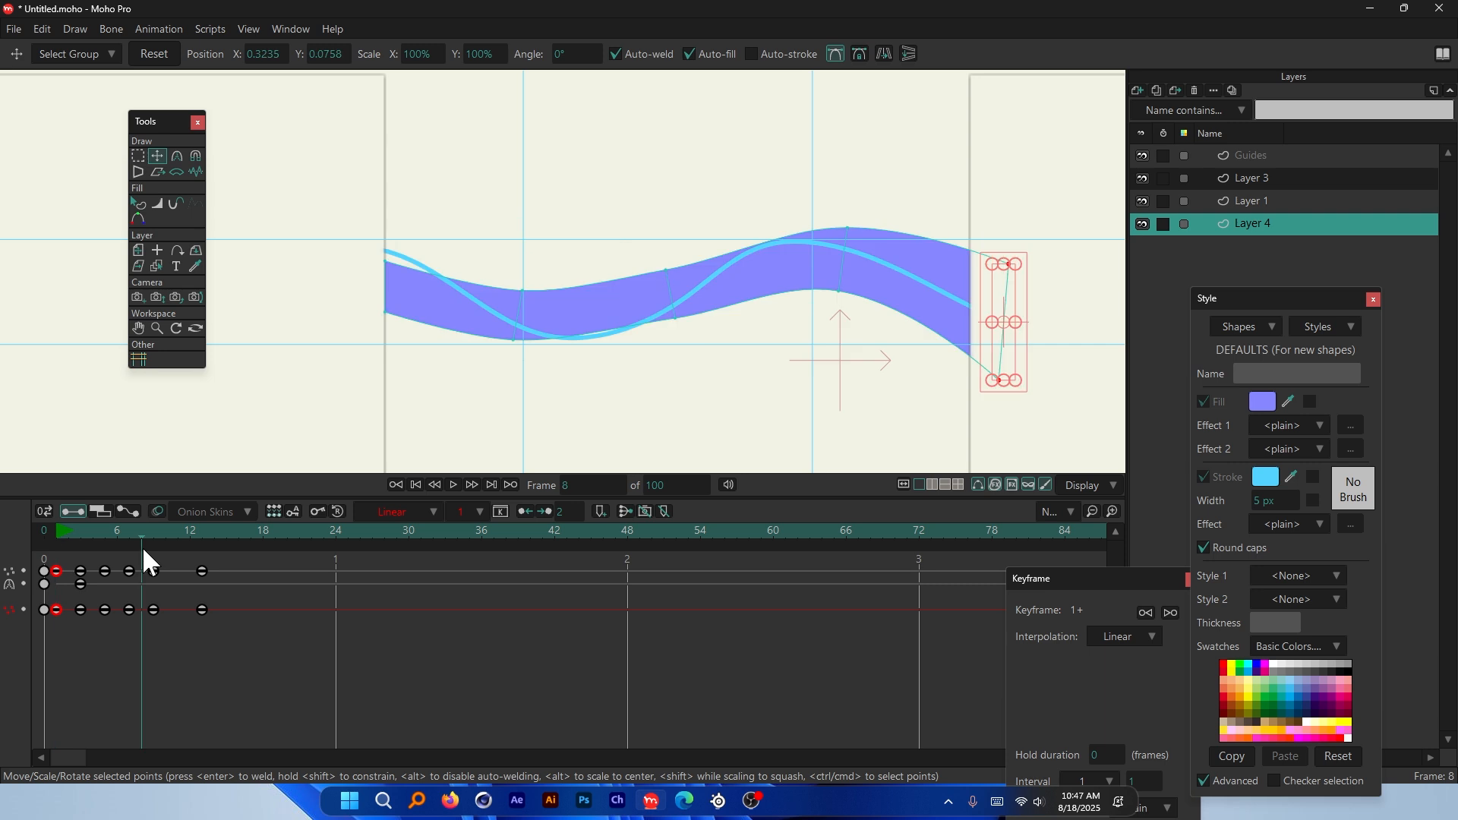
Step: At frame 8, nudge the strip's first dividing line onto the wave's falling slope just before the trough
{"action": "scroll", "coordinate": [559, 375], "scroll_direction": "up", "scroll_amount": 2}
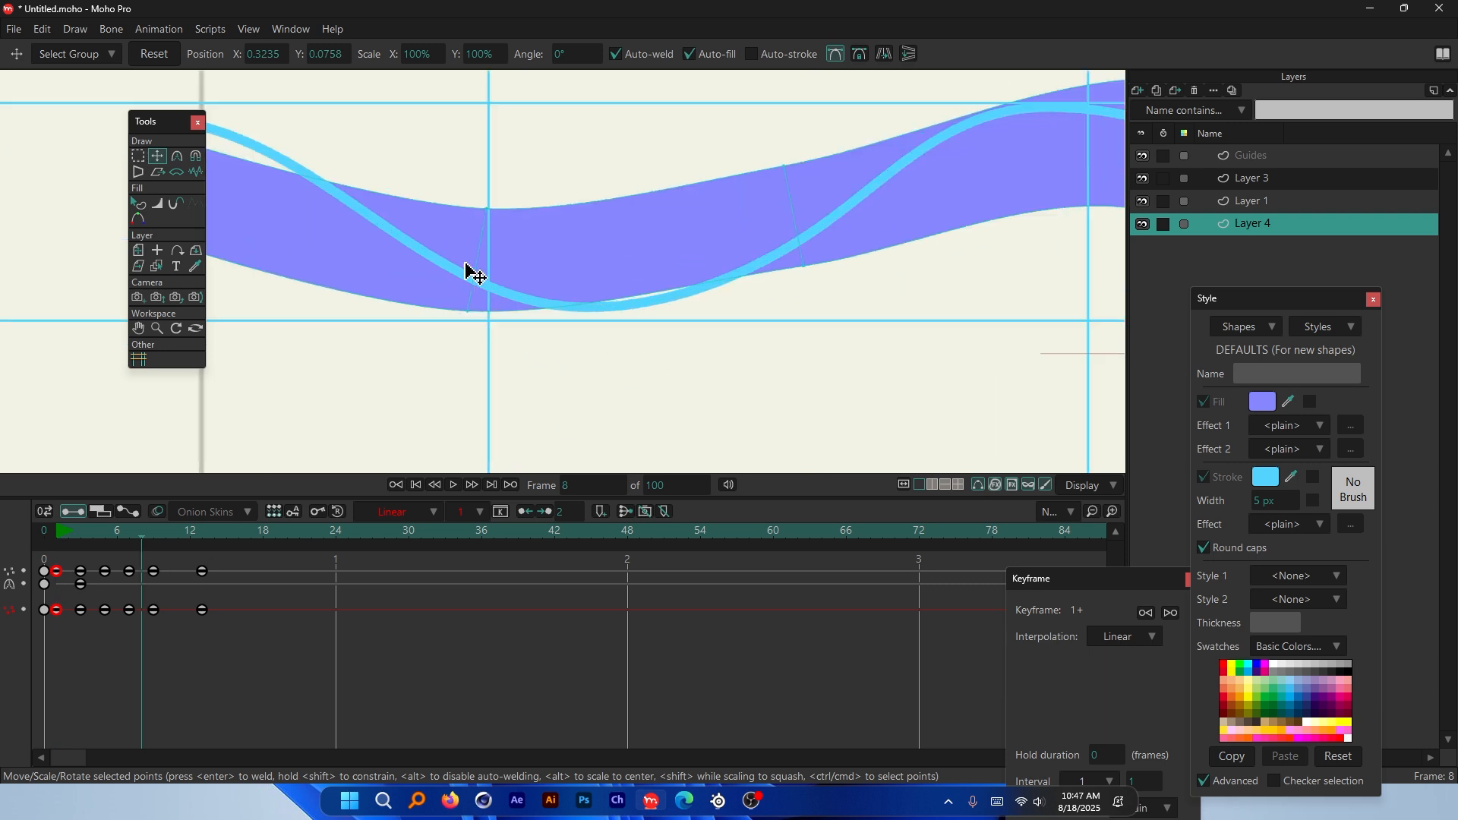
{"action": "left_click", "coordinate": [480, 253]}
{"action": "left_click_drag", "start_coordinate": [518, 193], "coordinate": [521, 202]}
{"action": "scroll", "coordinate": [456, 254], "scroll_direction": "down", "scroll_amount": 1}
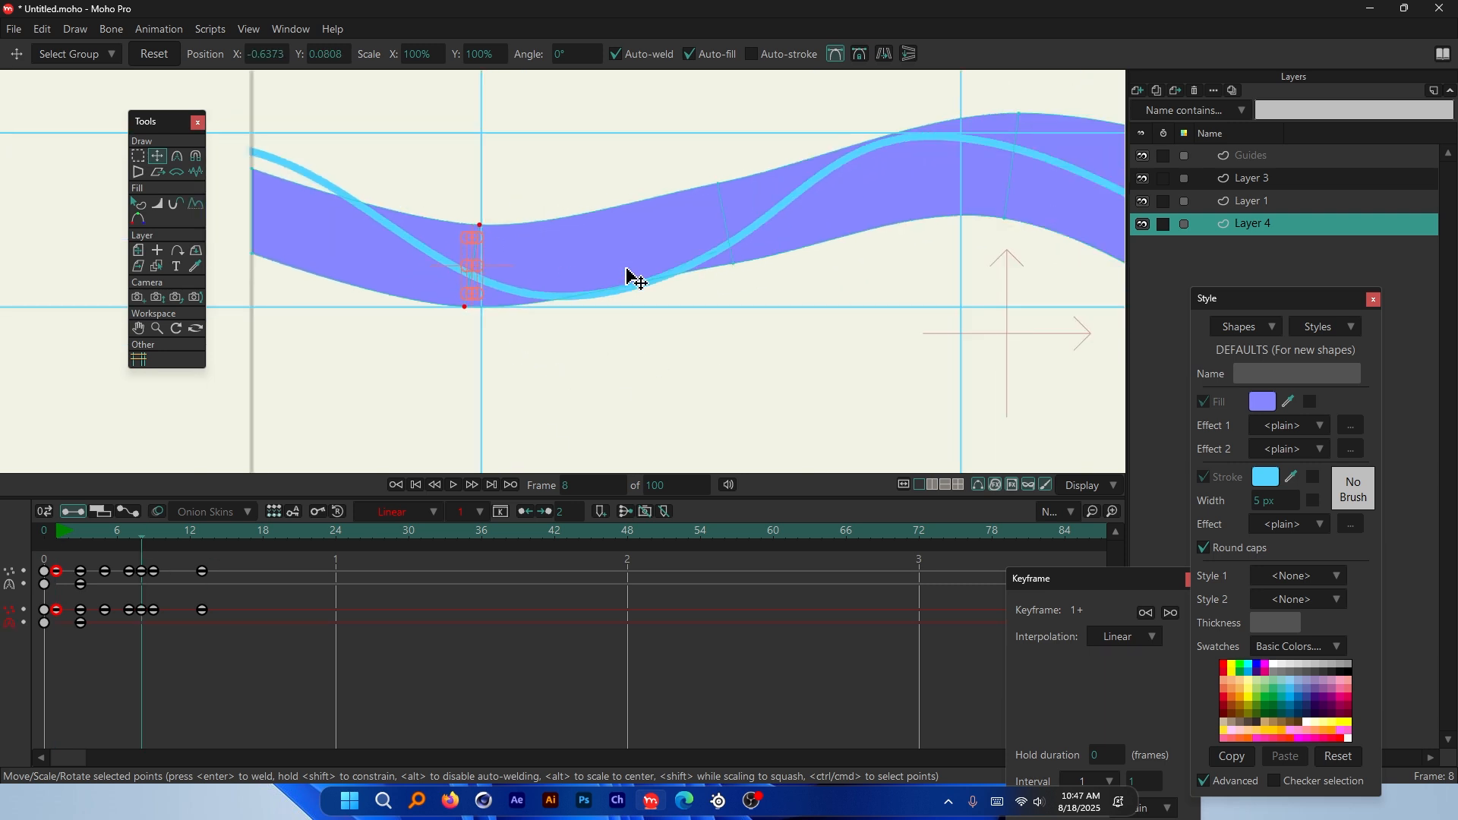
Step: At frame 8, move the strip's second dividing line down and back to just past the wave's trough
{"action": "left_click", "coordinate": [733, 231]}
{"action": "left_click_drag", "start_coordinate": [784, 278], "coordinate": [677, 347]}
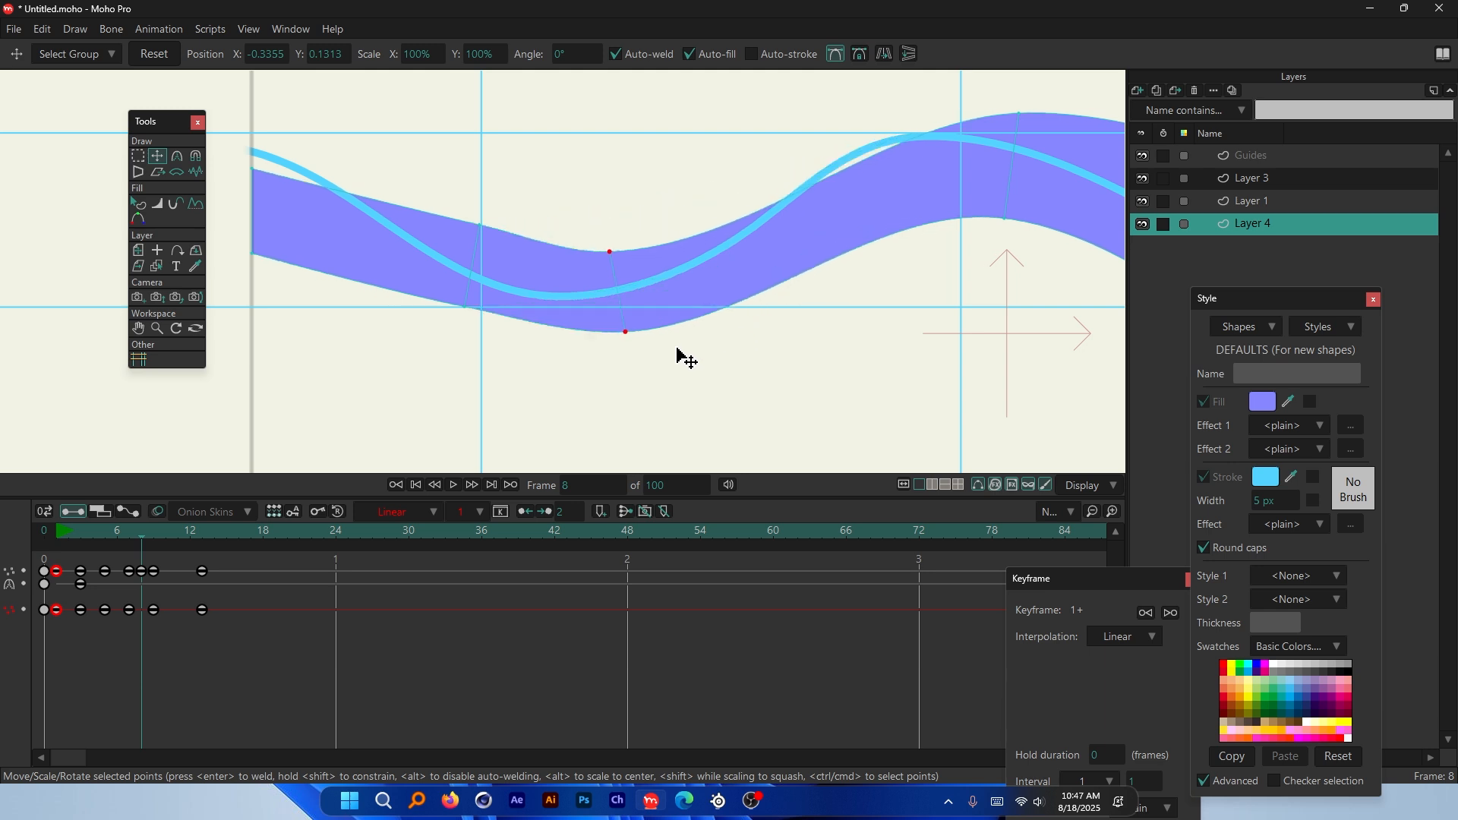
{"action": "scroll", "coordinate": [506, 321], "scroll_direction": "down", "scroll_amount": 2}
{"action": "scroll", "coordinate": [805, 238], "scroll_direction": "up", "scroll_amount": 1}
Step: At frame 8, move the strip's third dividing line back onto the wave's crest, centred on the curve
{"action": "left_click", "coordinate": [846, 243]}
{"action": "scroll", "coordinate": [852, 266], "scroll_direction": "up", "scroll_amount": 2}
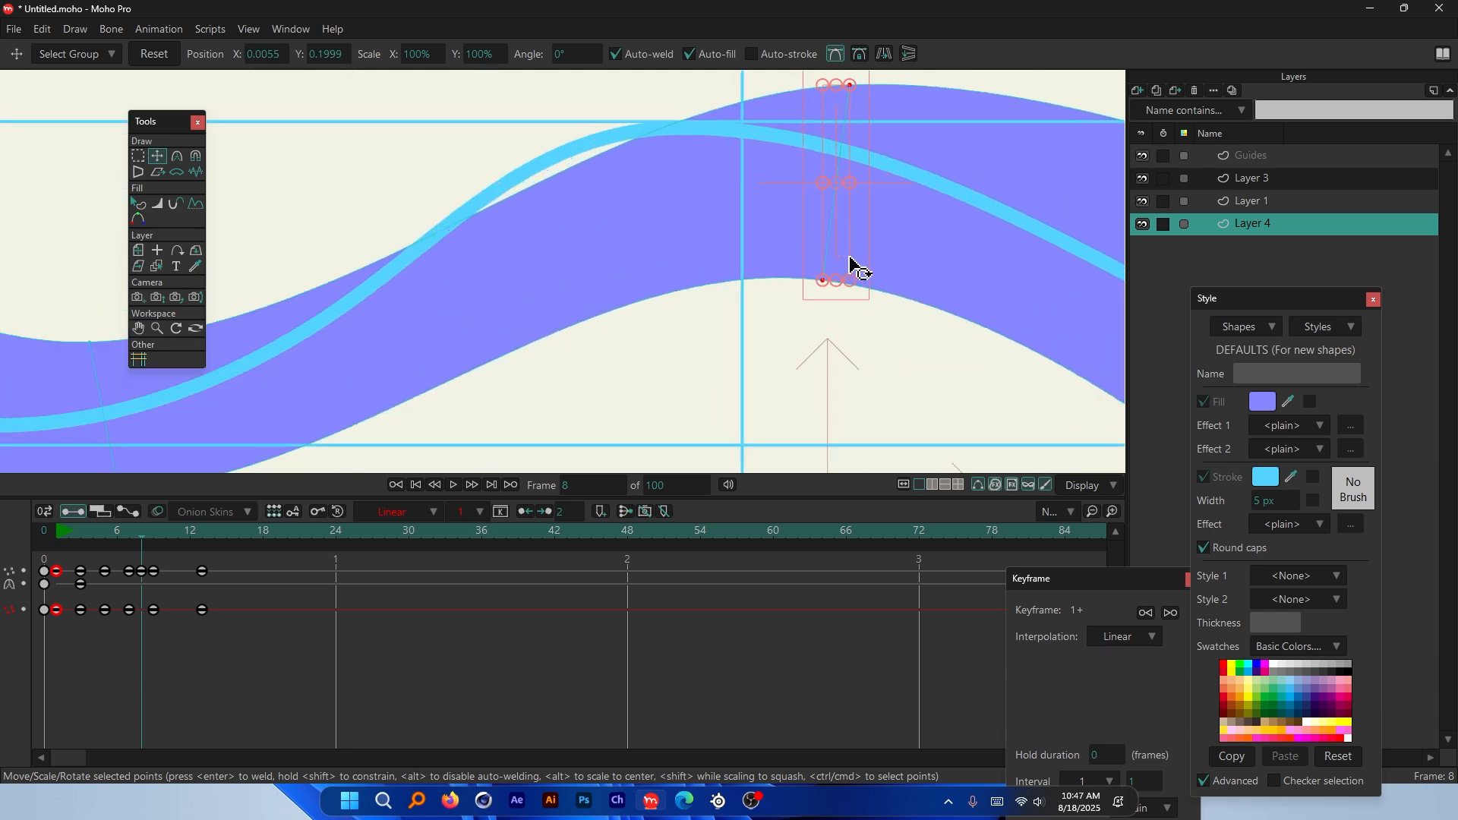
{"action": "scroll", "coordinate": [716, 303], "scroll_direction": "down", "scroll_amount": 1}
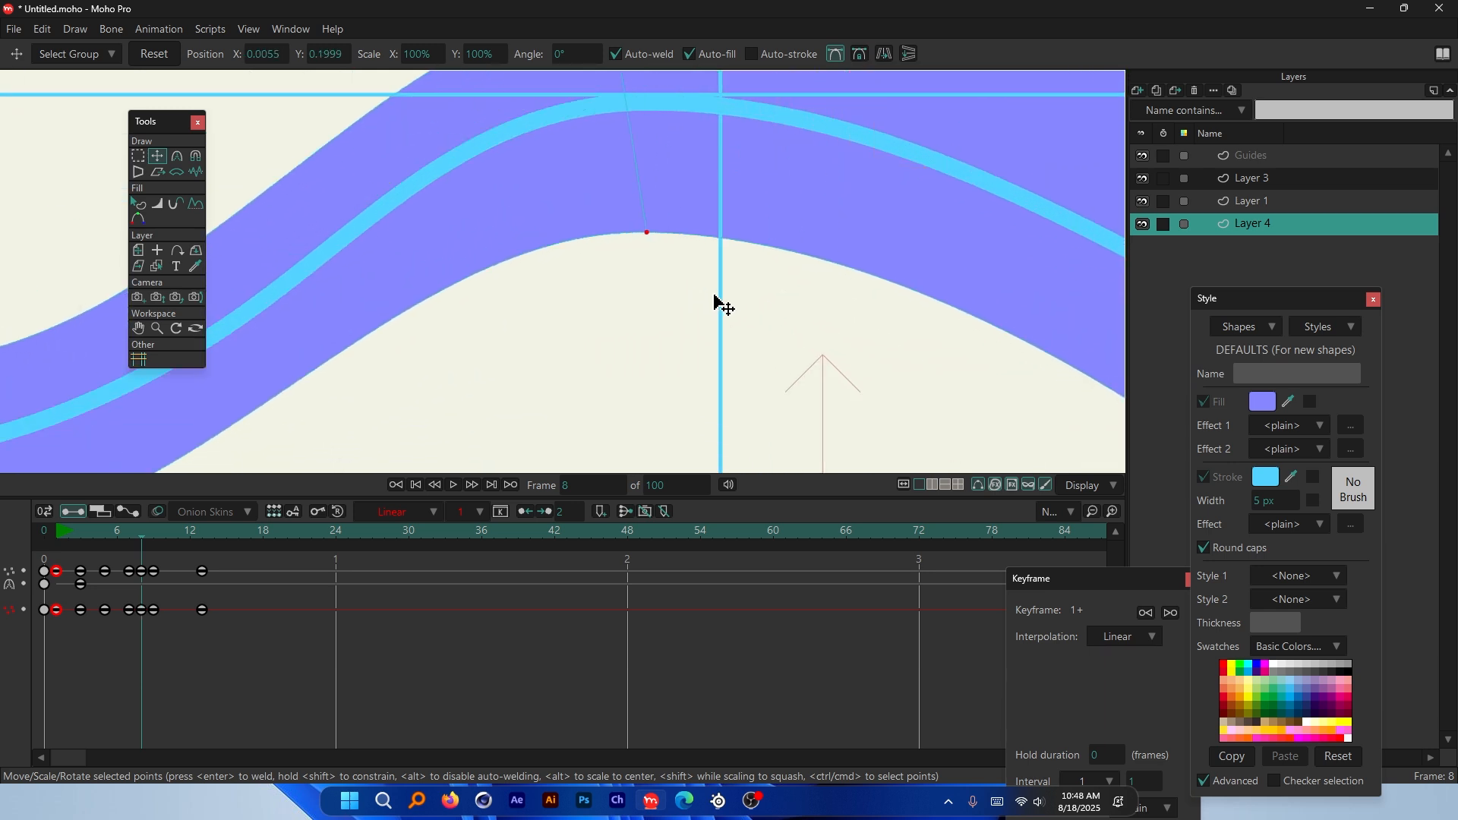
{"action": "scroll", "coordinate": [938, 350], "scroll_direction": "down", "scroll_amount": 2}
{"action": "scroll", "coordinate": [850, 227], "scroll_direction": "down", "scroll_amount": 2}
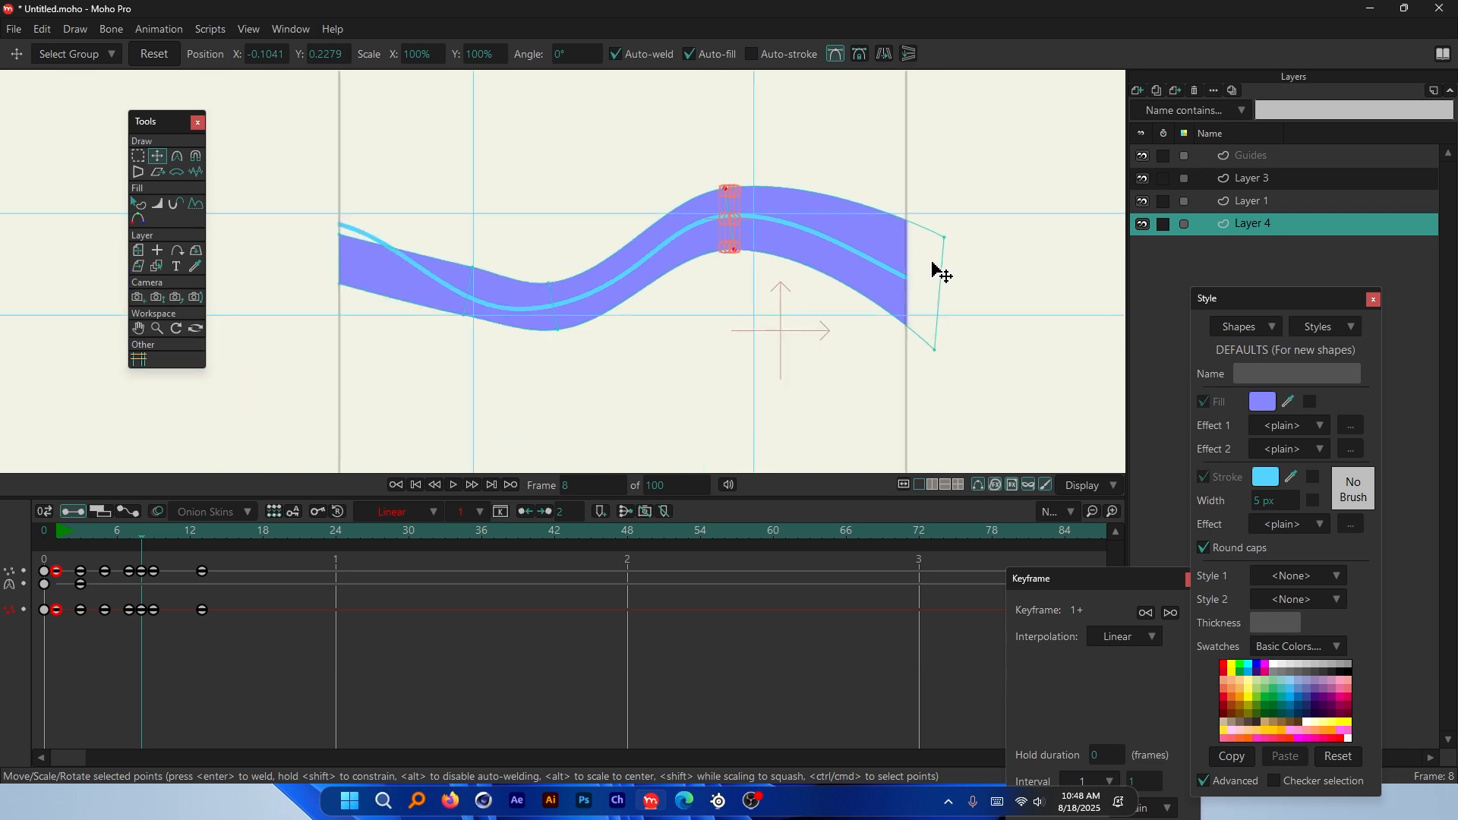
Step: At frame 8, pull the strip's right end edge inward so it sits close to the wave's end
{"action": "scroll", "coordinate": [953, 277], "scroll_direction": "up", "scroll_amount": 1}
{"action": "left_click_drag", "start_coordinate": [1019, 216], "coordinate": [873, 446]}
{"action": "left_click_drag", "start_coordinate": [1005, 355], "coordinate": [990, 349]}
{"action": "scroll", "coordinate": [814, 305], "scroll_direction": "down", "scroll_amount": 1}
{"action": "scroll", "coordinate": [770, 337], "scroll_direction": "up", "scroll_amount": 1}
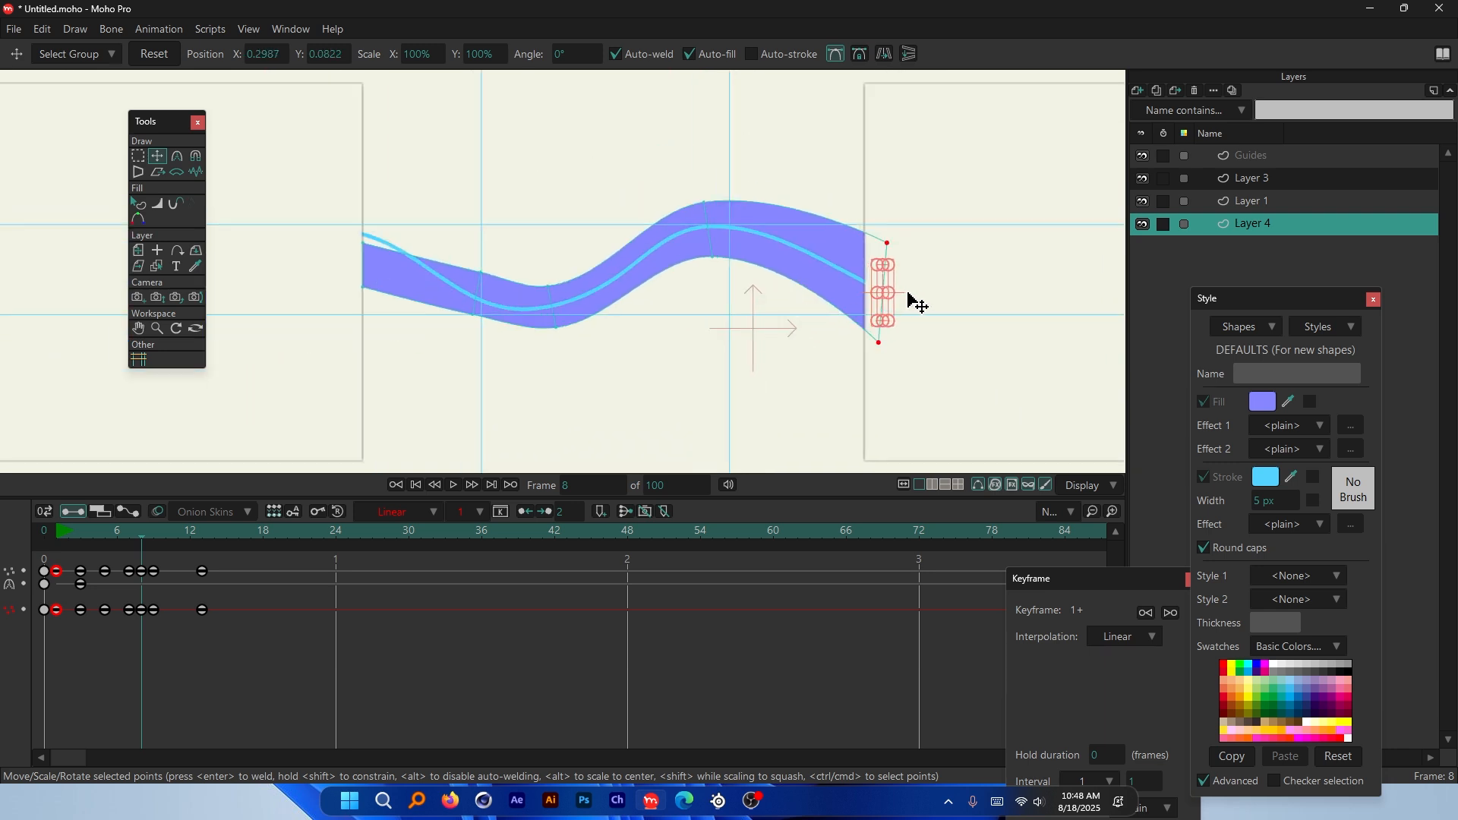
{"action": "scroll", "coordinate": [562, 270], "scroll_direction": "up", "scroll_amount": 1}
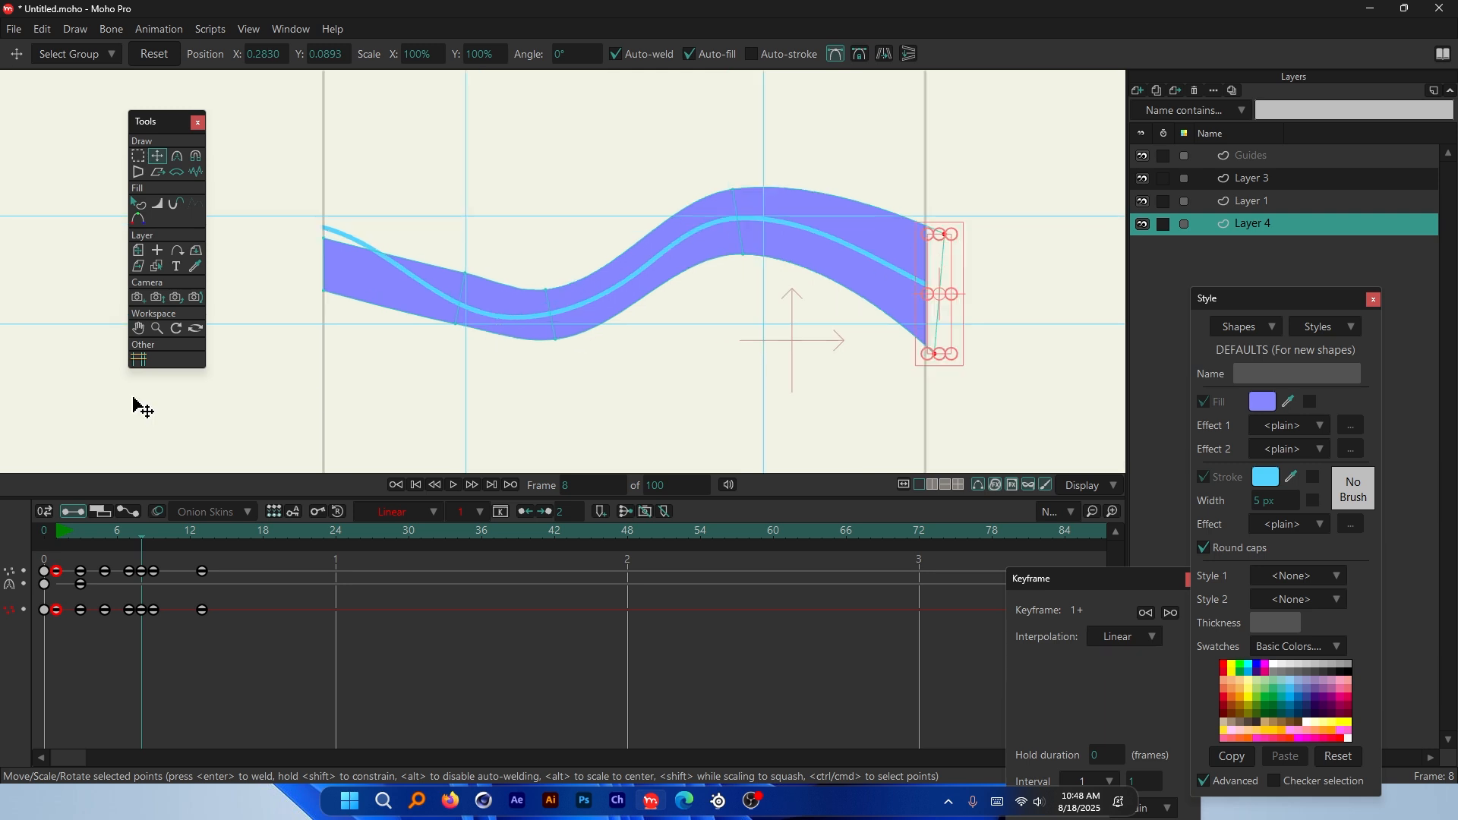
Step: At frame 11, move the strip's first dividing line up onto the wave's first crest and keep it upright
{"action": "left_click_drag", "start_coordinate": [133, 537], "coordinate": [179, 536]}
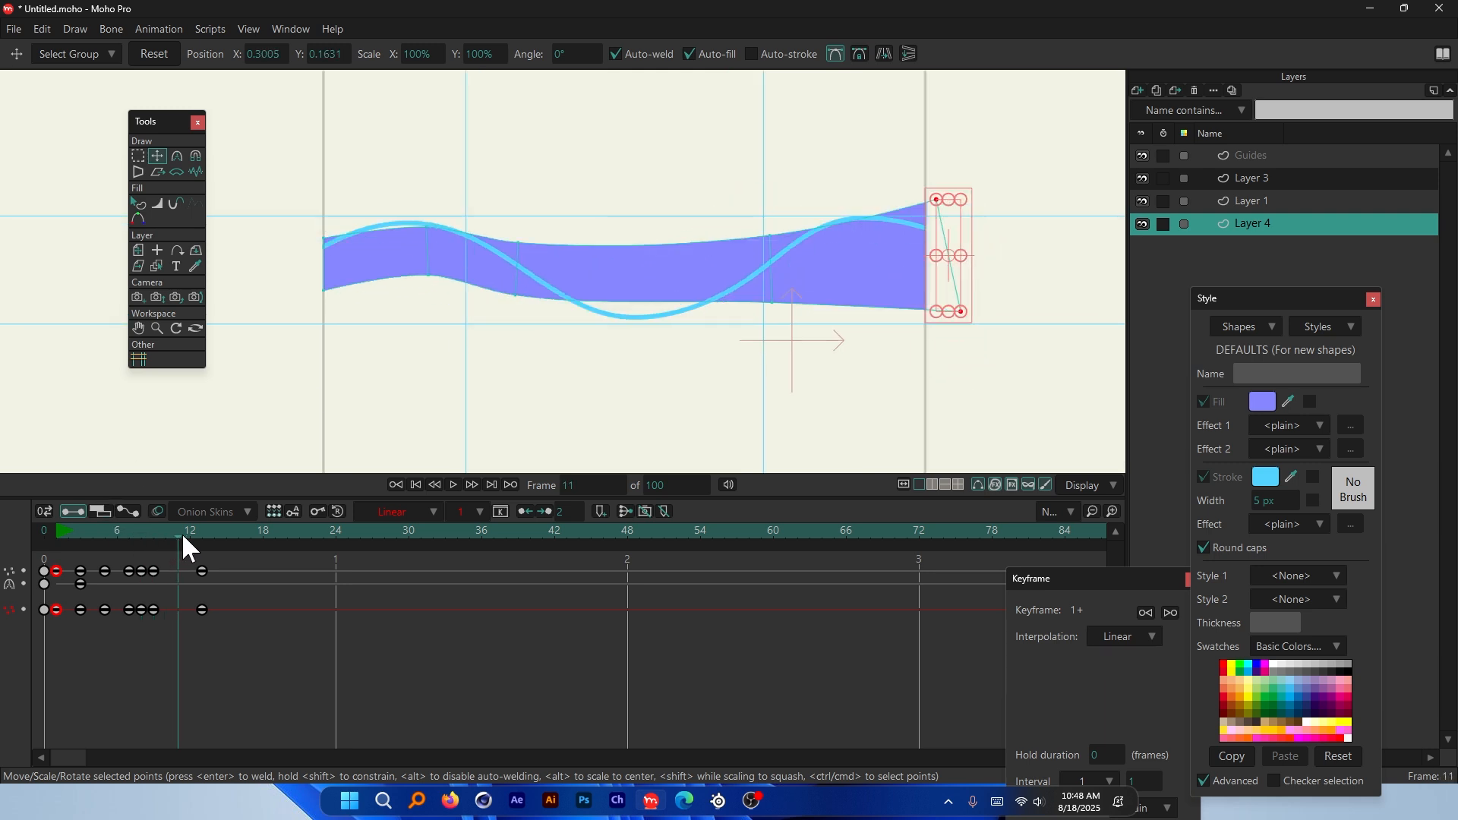
{"action": "scroll", "coordinate": [394, 269], "scroll_direction": "up", "scroll_amount": 3}
{"action": "left_click", "coordinate": [449, 246]}
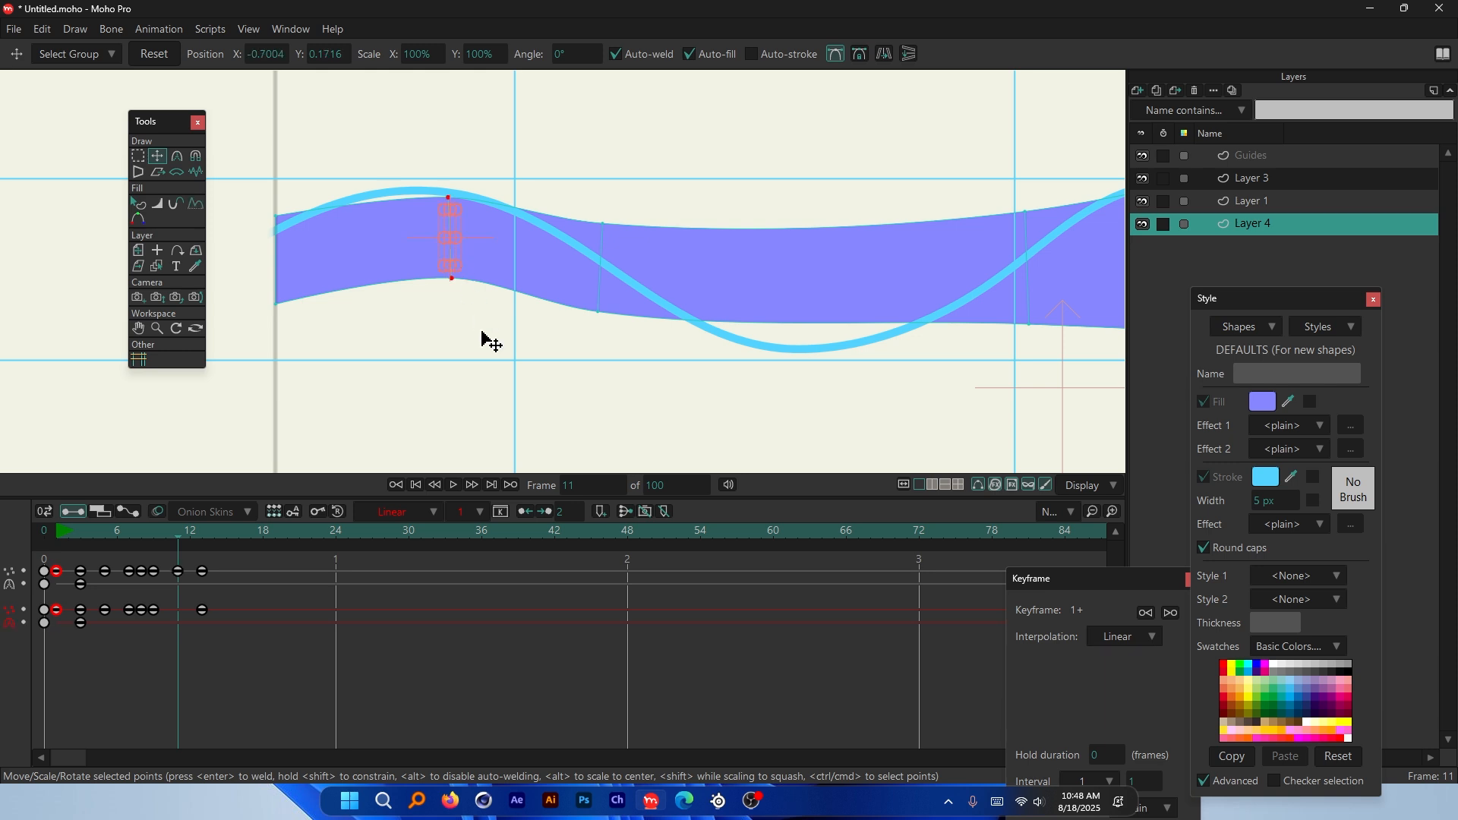
{"action": "left_click_drag", "start_coordinate": [481, 337], "coordinate": [465, 290]}
Step: At frame 11, move the strip's second dividing line into the wave's trough and rotate it nearly upright
{"action": "left_click", "coordinate": [601, 309]}
{"action": "scroll", "coordinate": [617, 241], "scroll_direction": "up", "scroll_amount": 4}
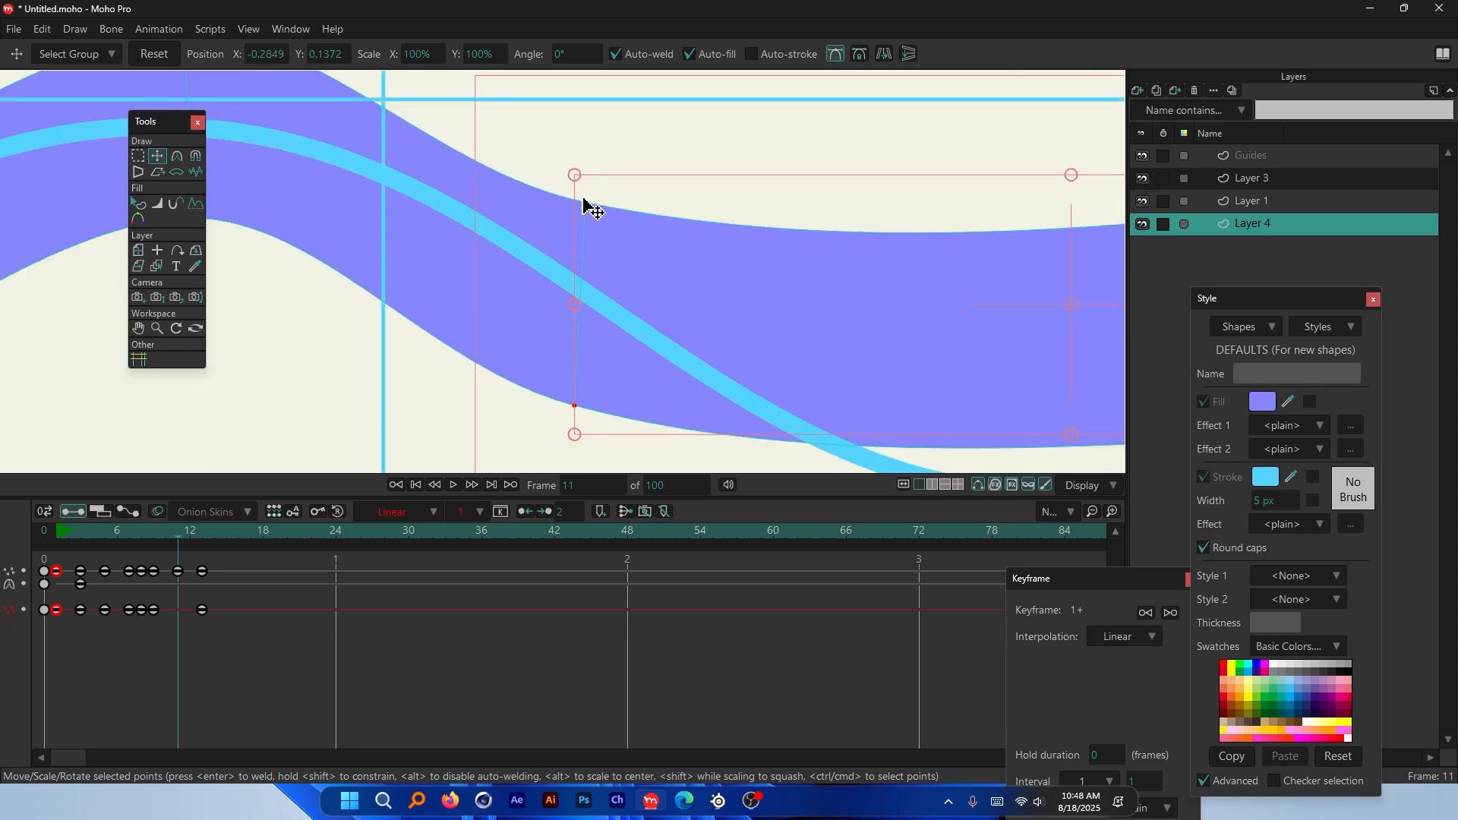
{"action": "left_click", "coordinate": [584, 211]}
{"action": "scroll", "coordinate": [615, 216], "scroll_direction": "down", "scroll_amount": 6}
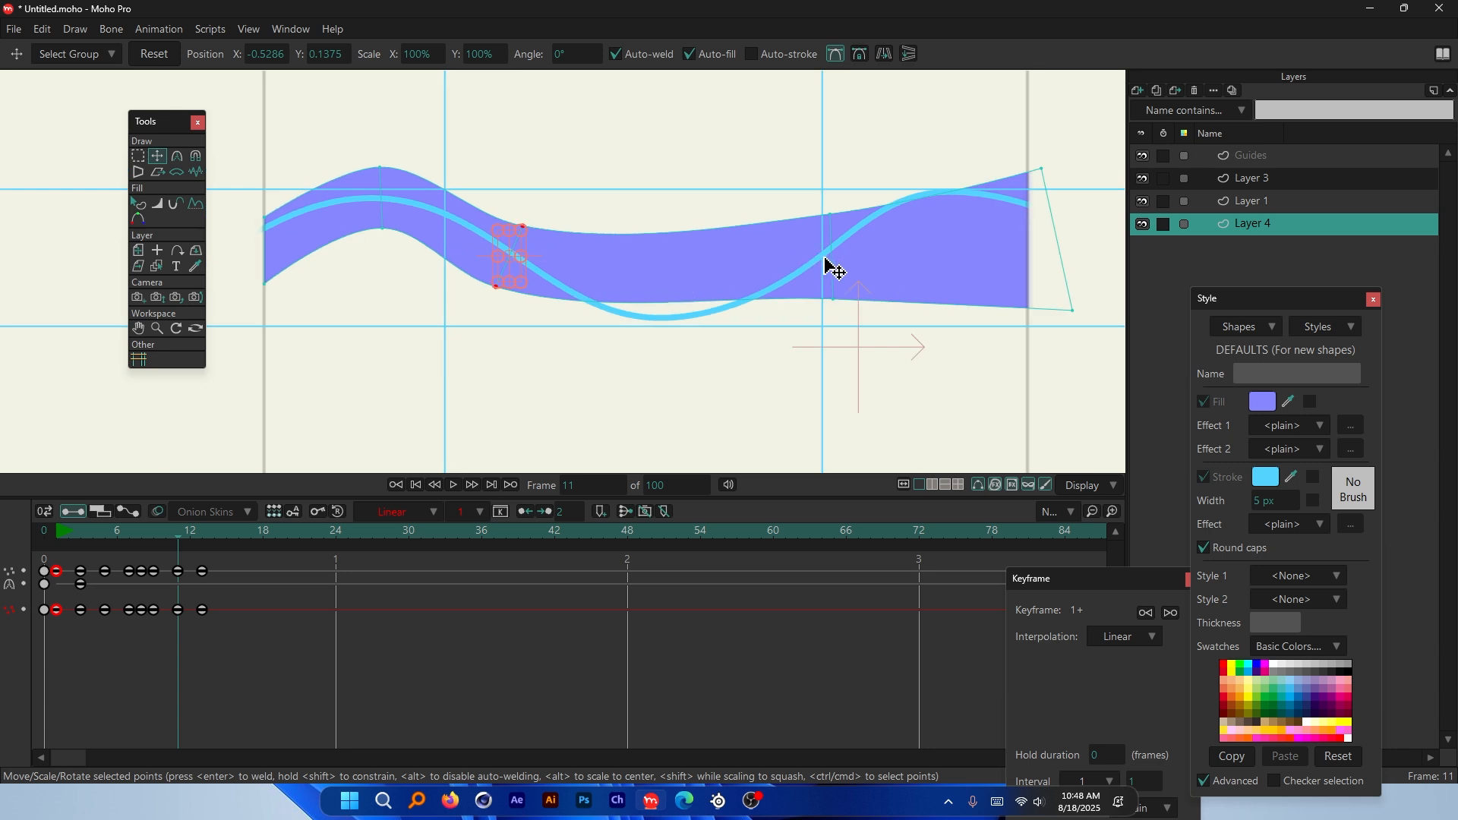
{"action": "left_click_drag", "start_coordinate": [545, 278], "coordinate": [709, 303]}
{"action": "scroll", "coordinate": [666, 276], "scroll_direction": "up", "scroll_amount": 4}
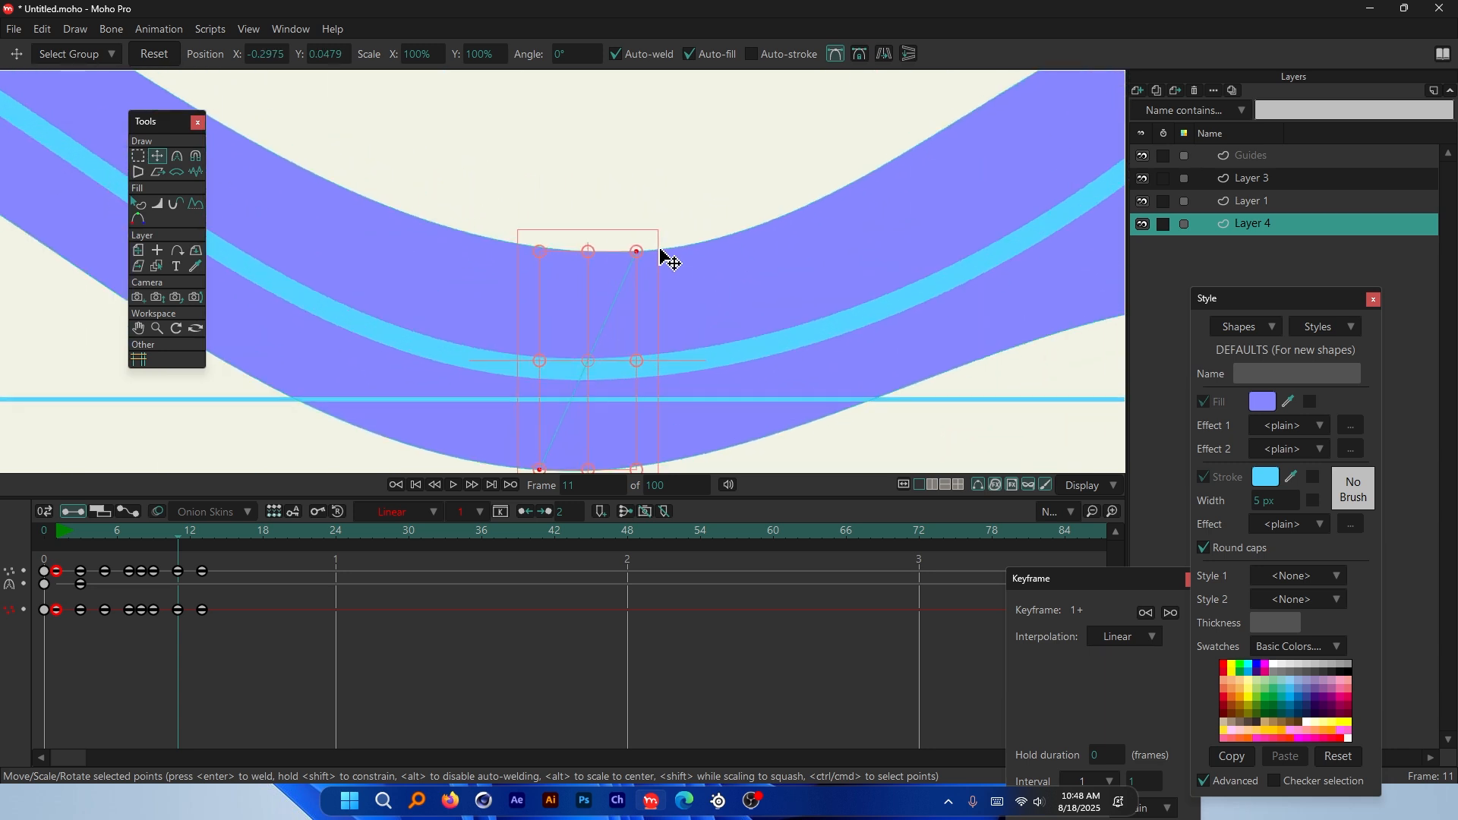
{"action": "scroll", "coordinate": [596, 225], "scroll_direction": "down", "scroll_amount": 4}
{"action": "scroll", "coordinate": [809, 185], "scroll_direction": "up", "scroll_amount": 2}
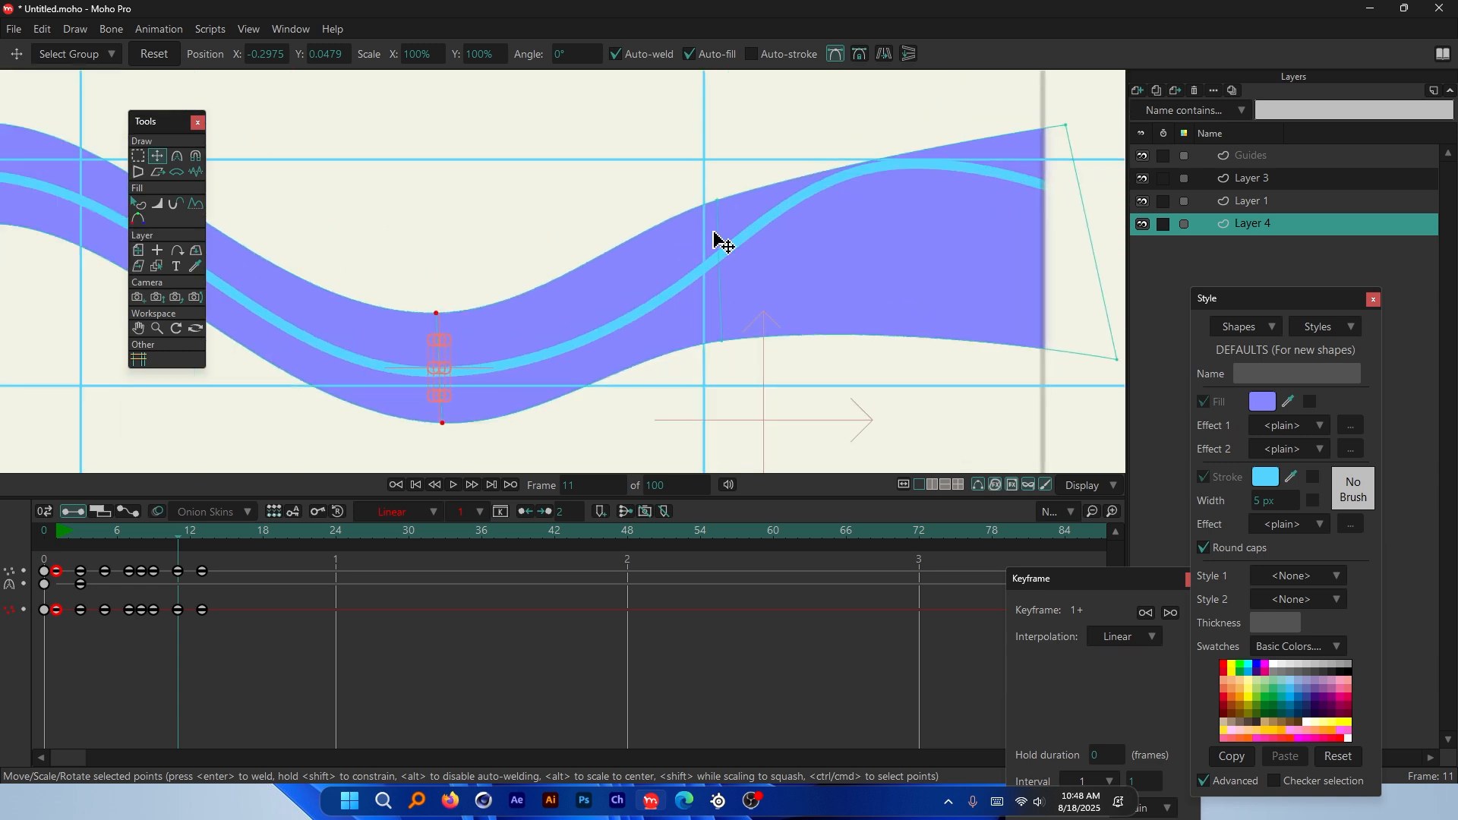
Step: At frame 11, move the strip's third dividing line up onto the wave's second crest and keep it upright
{"action": "left_click", "coordinate": [718, 232]}
{"action": "left_click_drag", "start_coordinate": [779, 385], "coordinate": [978, 288]}
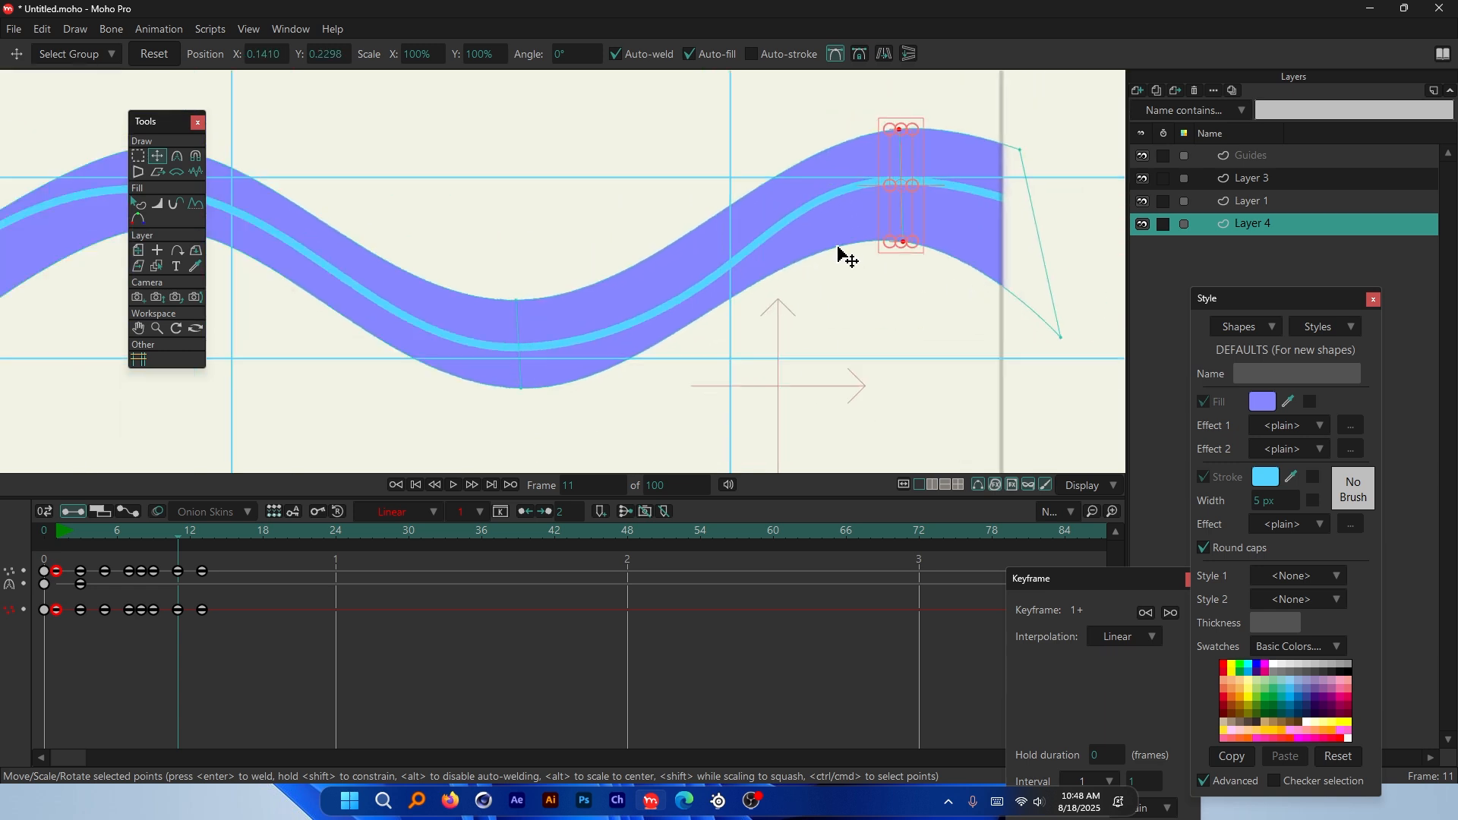
{"action": "scroll", "coordinate": [846, 254], "scroll_direction": "down", "scroll_amount": 2}
Step: At frame 11, move the strip's right end edge outward and down and rotate it perpendicular to the wave's falling slope
{"action": "left_click_drag", "start_coordinate": [1072, 124], "coordinate": [960, 336]}
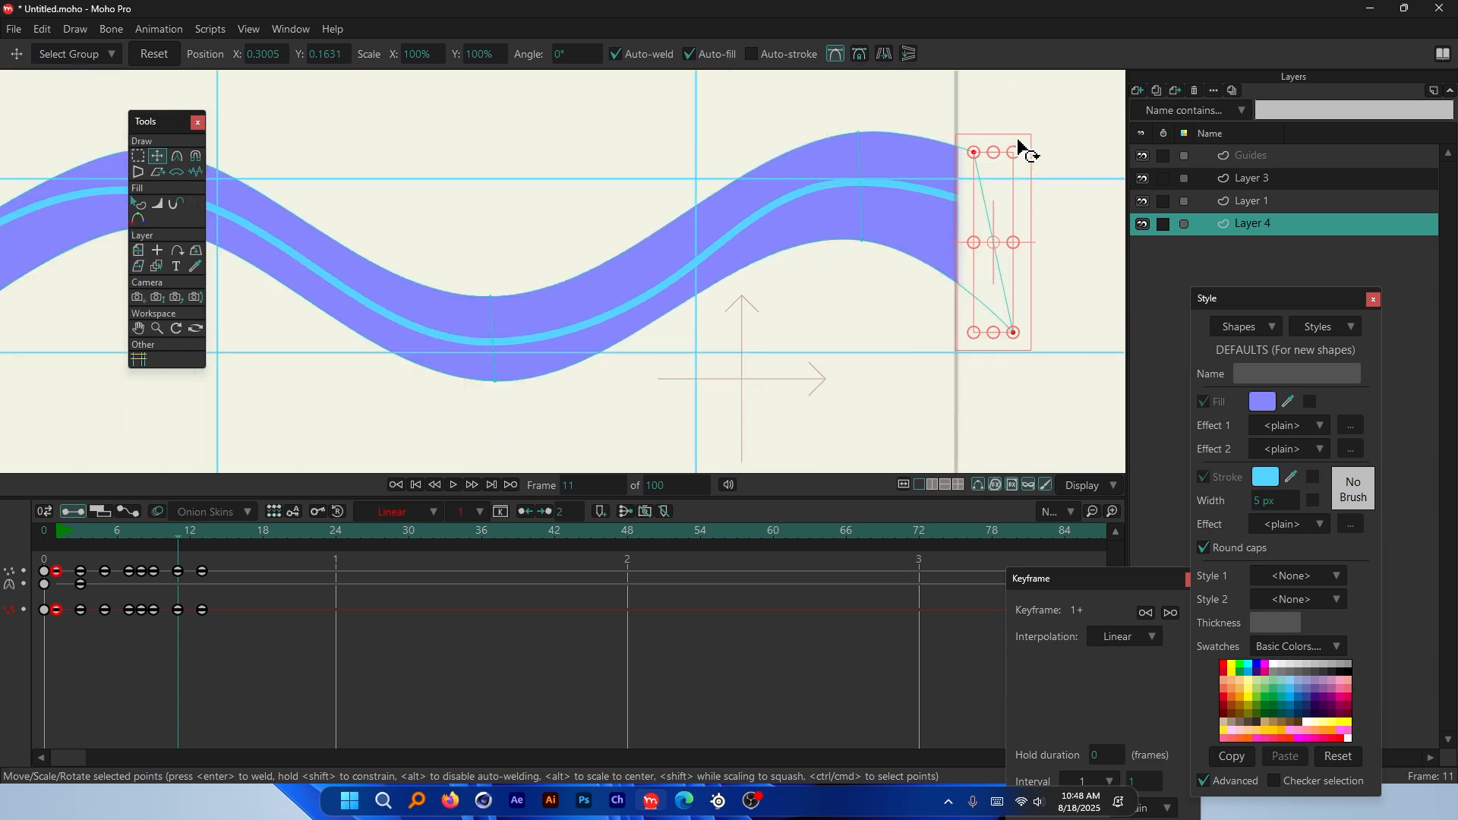
{"action": "left_click_drag", "start_coordinate": [1019, 144], "coordinate": [1117, 173]}
{"action": "scroll", "coordinate": [823, 203], "scroll_direction": "down", "scroll_amount": 3}
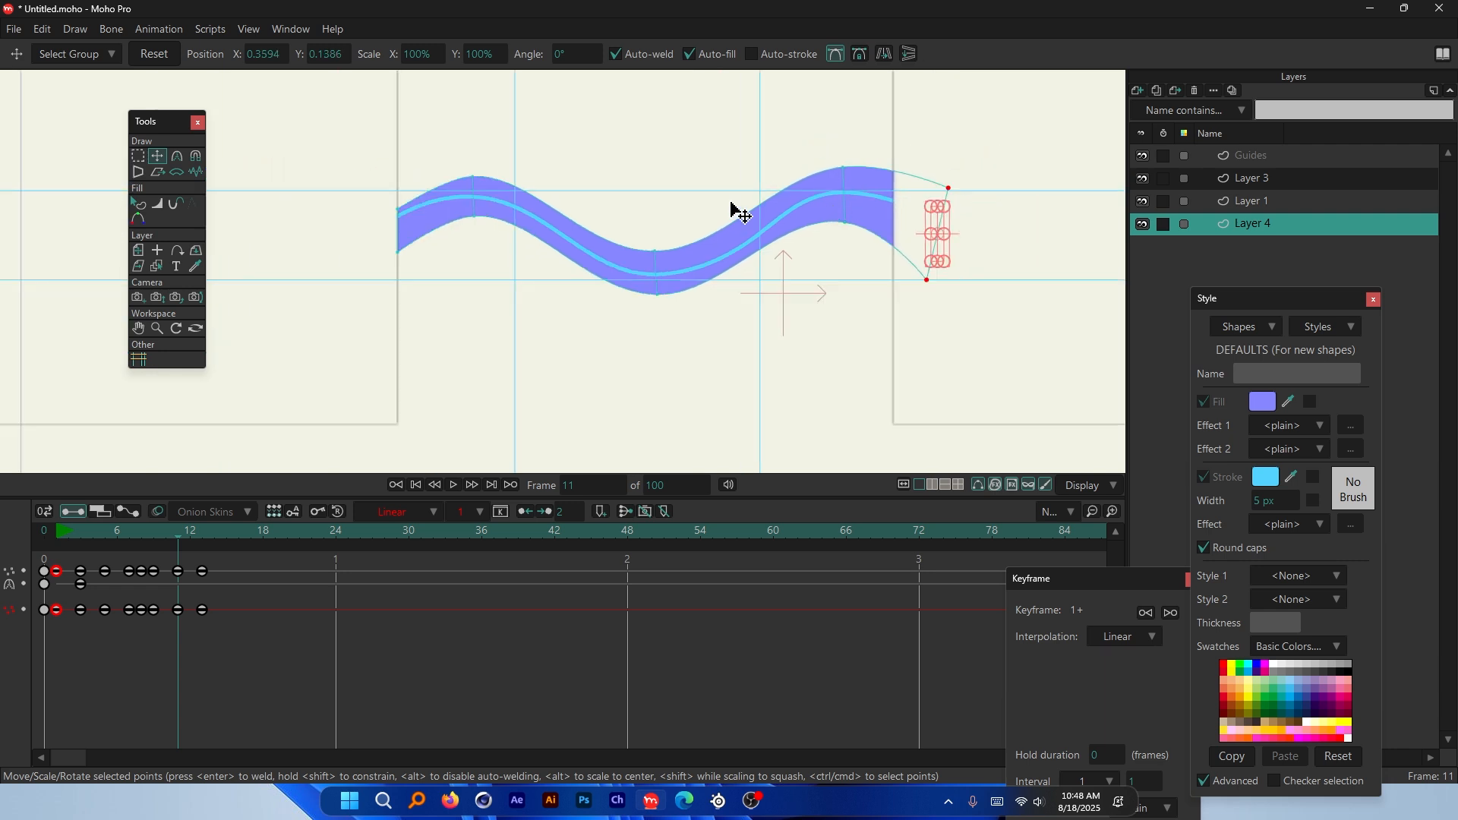
Step: At frame 12, move the strip's second dividing line across and down into the wave's trough, keeping it upright
{"action": "mouse_move", "coordinate": [176, 535]}
{"action": "left_mouse_down"}
{"action": "mouse_move", "coordinate": [190, 535]}
{"action": "mouse_move", "coordinate": [157, 535]}
{"action": "mouse_move", "coordinate": [189, 551]}
{"action": "left_mouse_up"}
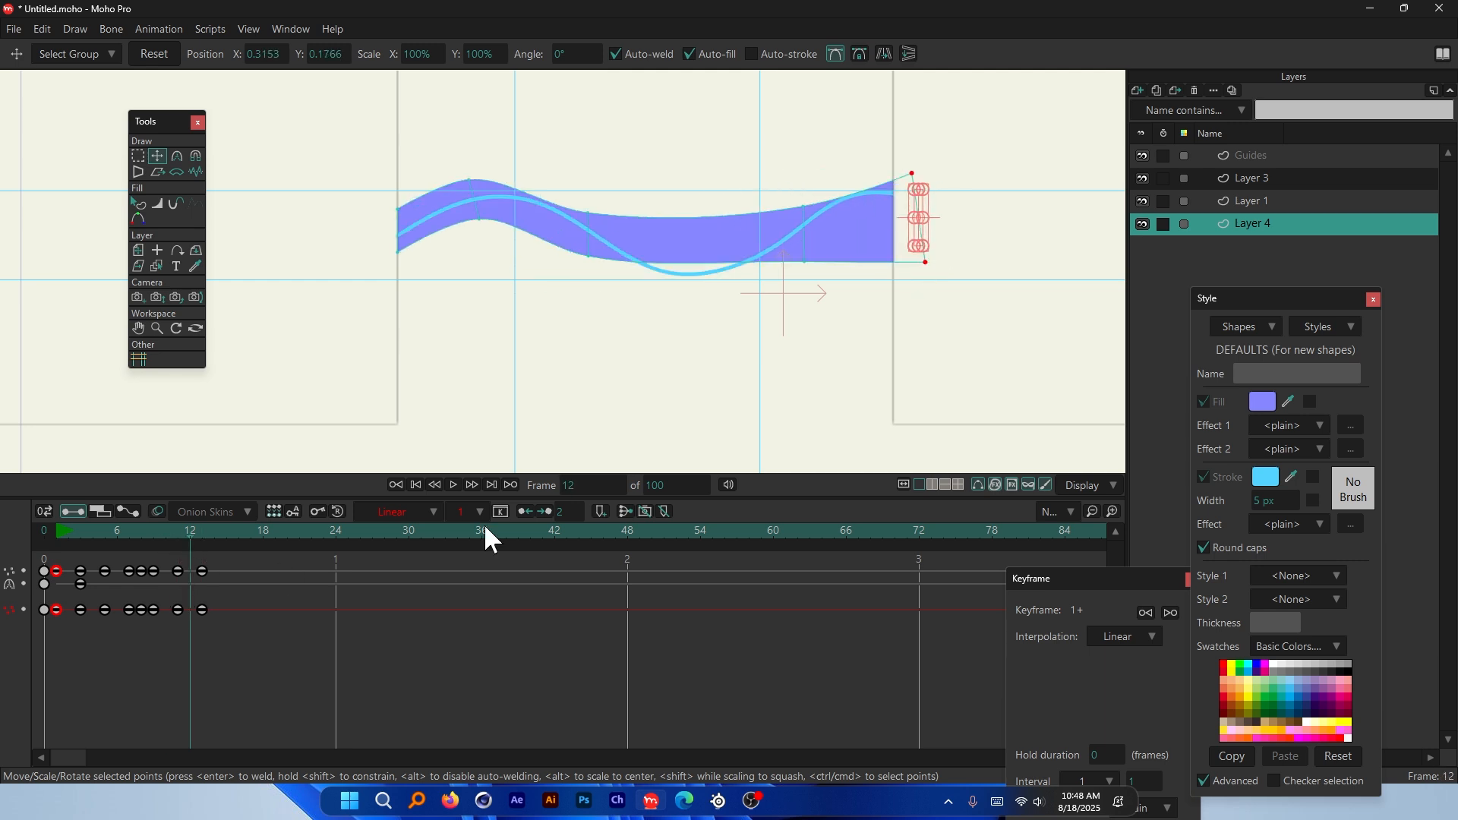
{"action": "scroll", "coordinate": [559, 225], "scroll_direction": "up", "scroll_amount": 3}
{"action": "left_click", "coordinate": [621, 272]}
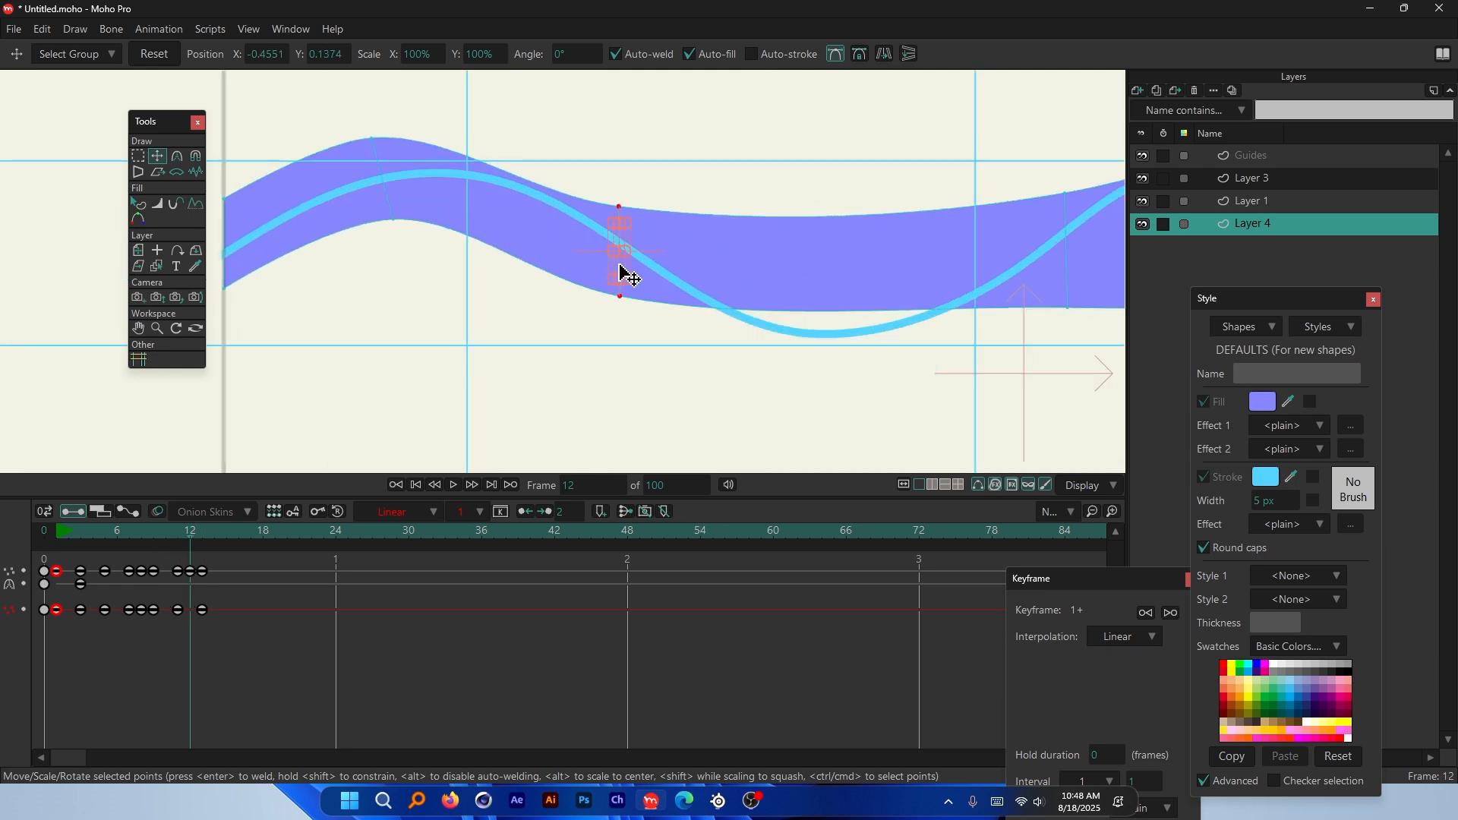
{"action": "left_click_drag", "start_coordinate": [675, 184], "coordinate": [880, 255]}
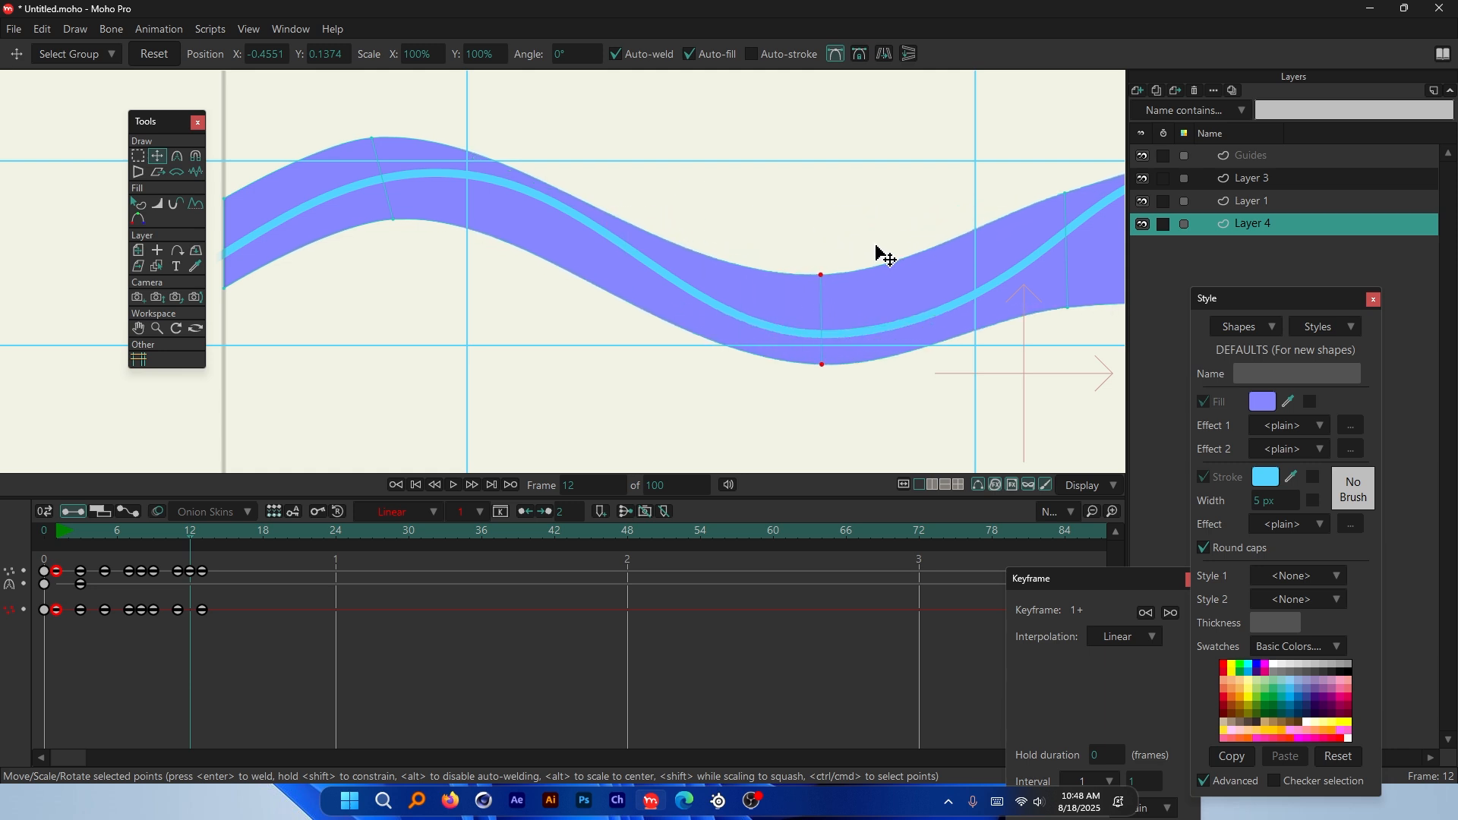
Step: At frame 12, move the strip's first dividing line onto the wave's first crest and make it upright
{"action": "left_click", "coordinate": [379, 166]}
{"action": "scroll", "coordinate": [354, 131], "scroll_direction": "up", "scroll_amount": 1}
{"action": "left_click_drag", "start_coordinate": [417, 101], "coordinate": [505, 98]}
{"action": "scroll", "coordinate": [494, 231], "scroll_direction": "up", "scroll_amount": 5}
{"action": "scroll", "coordinate": [486, 239], "scroll_direction": "down", "scroll_amount": 6}
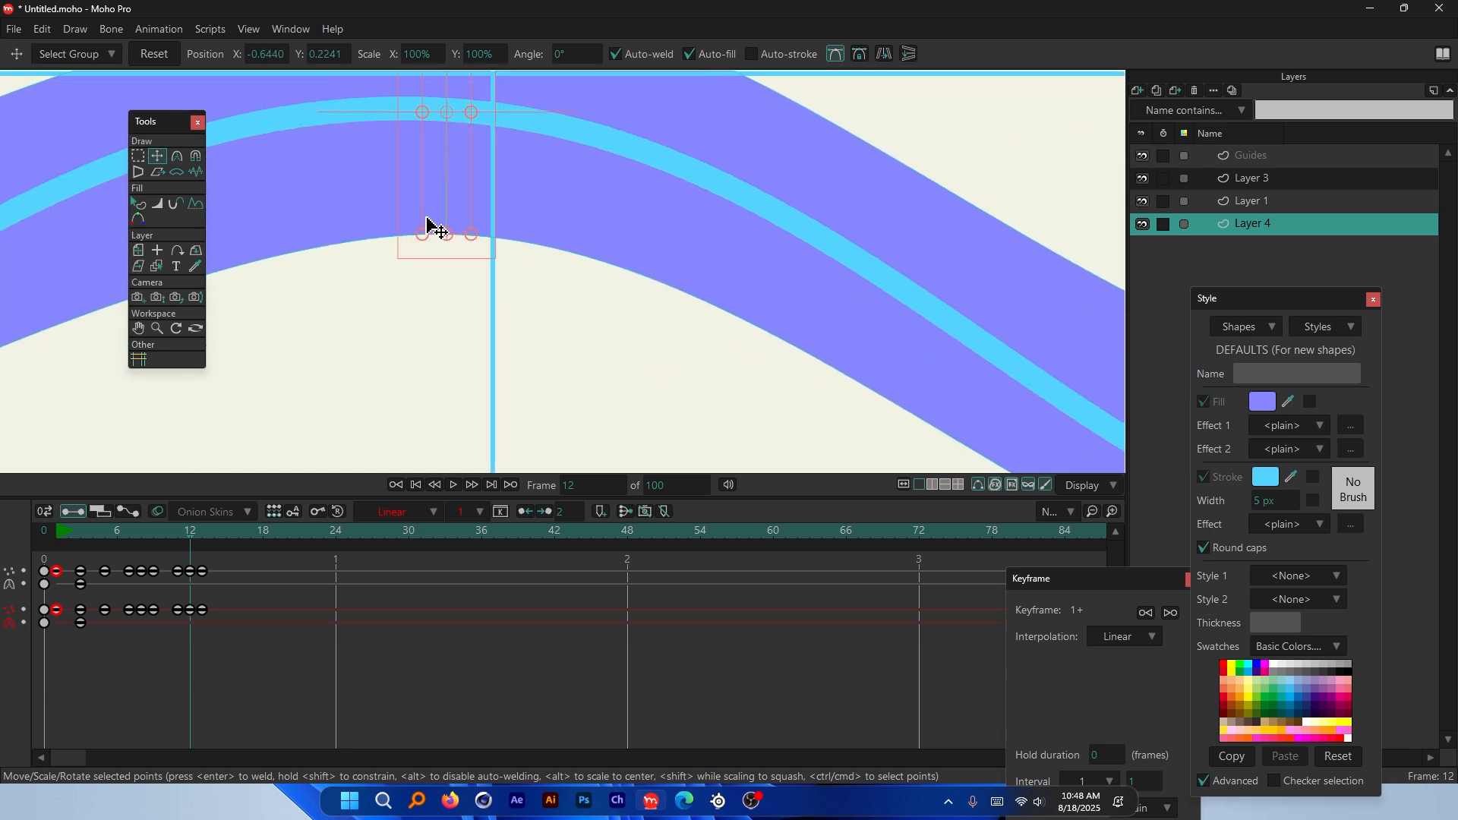
Step: At frame 12, rotate the strip's third dividing line perpendicular to the wave's rising slope
{"action": "scroll", "coordinate": [784, 238], "scroll_direction": "down", "scroll_amount": 1}
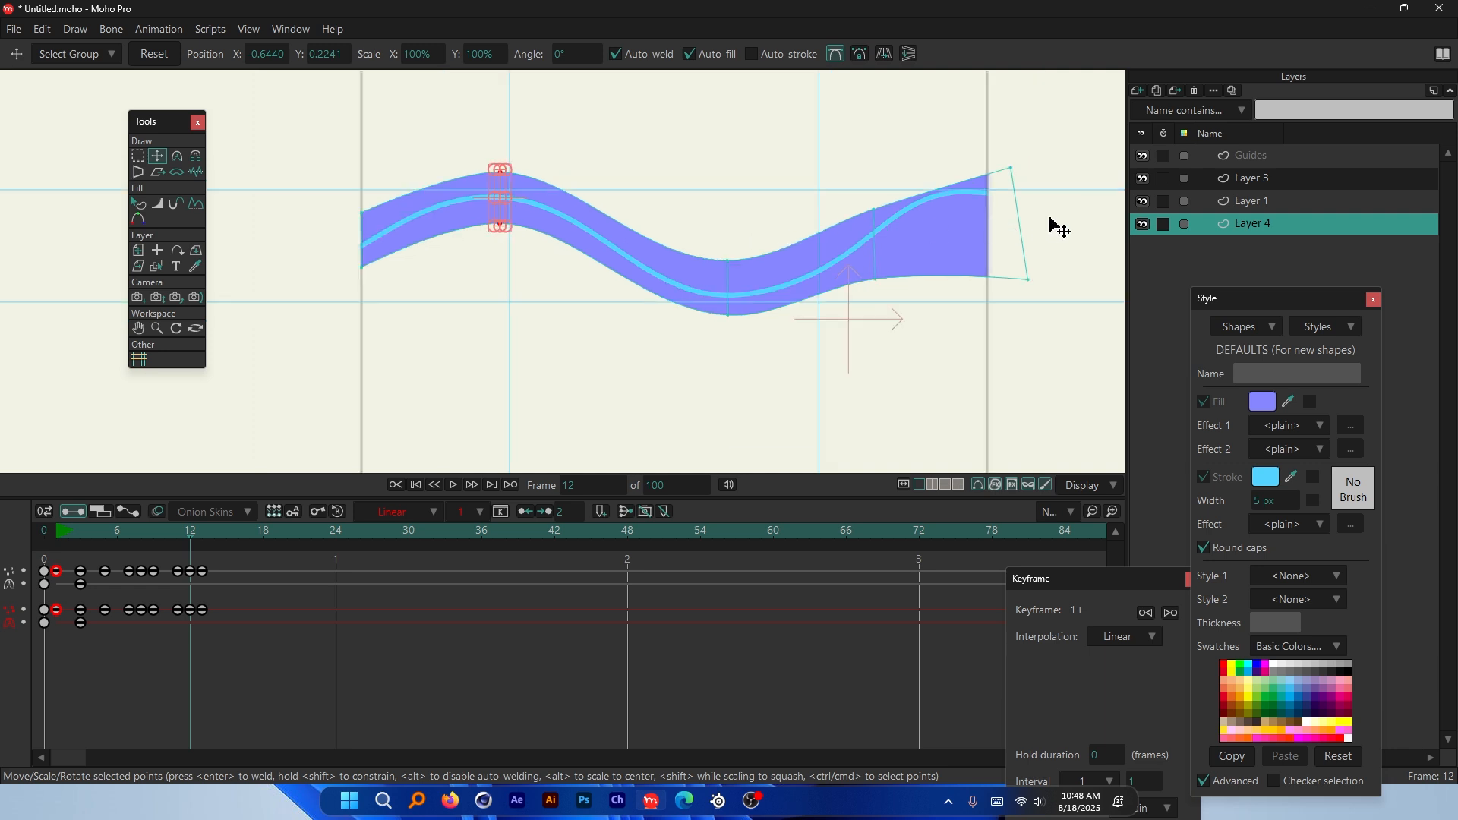
{"action": "scroll", "coordinate": [1057, 195], "scroll_direction": "up", "scroll_amount": 1}
{"action": "scroll", "coordinate": [1056, 205], "scroll_direction": "up", "scroll_amount": 1}
{"action": "left_click", "coordinate": [797, 233]}
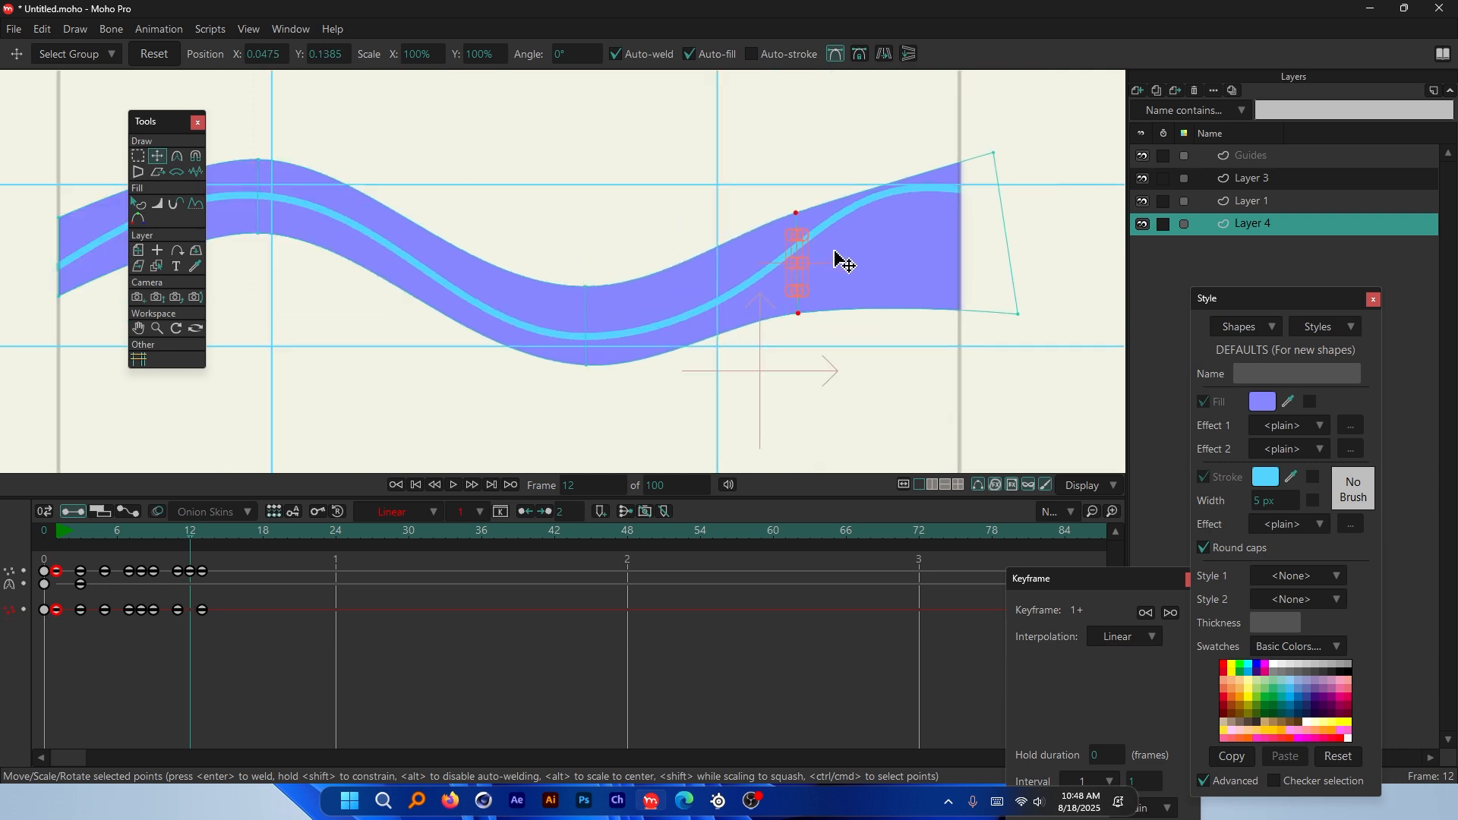
{"action": "scroll", "coordinate": [836, 260], "scroll_direction": "up", "scroll_amount": 2}
{"action": "left_click_drag", "start_coordinate": [798, 359], "coordinate": [823, 323]}
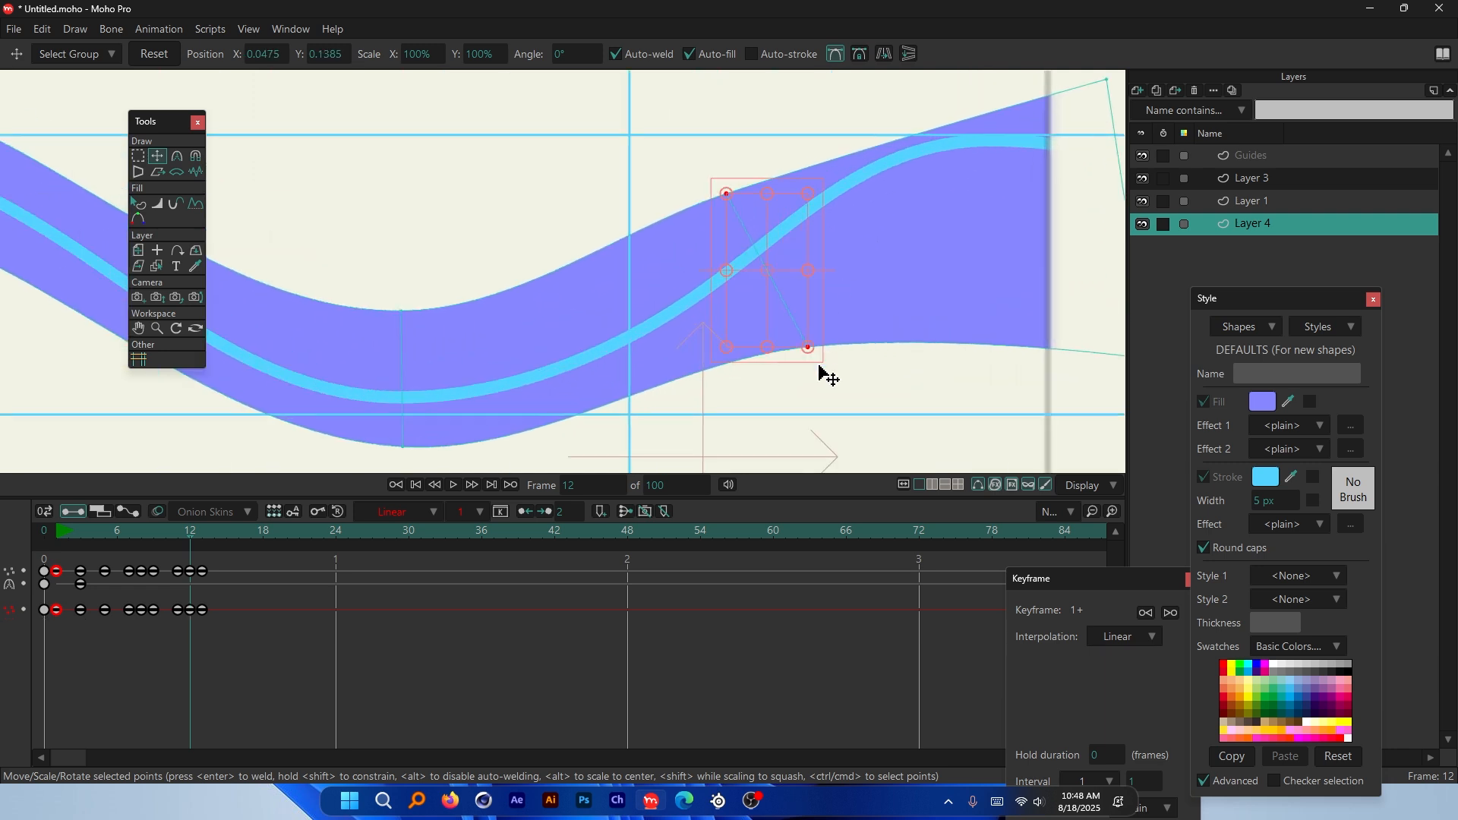
{"action": "left_click_drag", "start_coordinate": [738, 393], "coordinate": [740, 338]}
Step: At frame 12, move the strip's right end edge up to follow the wave's second crest
{"action": "scroll", "coordinate": [726, 338], "scroll_direction": "down", "scroll_amount": 3}
{"action": "left_click_drag", "start_coordinate": [983, 171], "coordinate": [881, 396]}
{"action": "left_click_drag", "start_coordinate": [980, 358], "coordinate": [980, 318]}
Step: Compare the strip's pose at frame 13 with its pose at frame 1 to check the loop
{"action": "left_click_drag", "start_coordinate": [193, 530], "coordinate": [203, 584]}
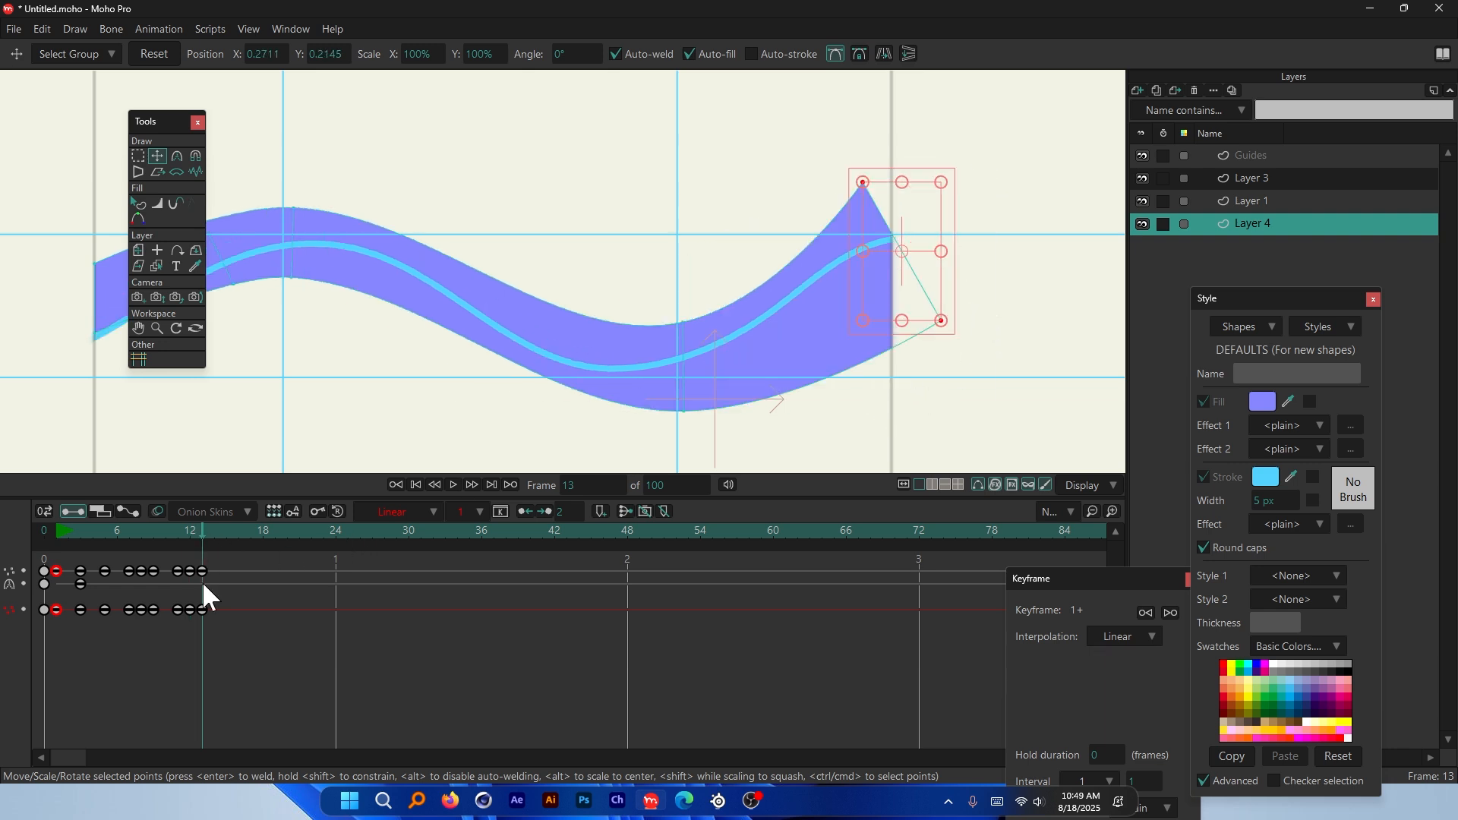
{"action": "left_click", "coordinate": [57, 532]}
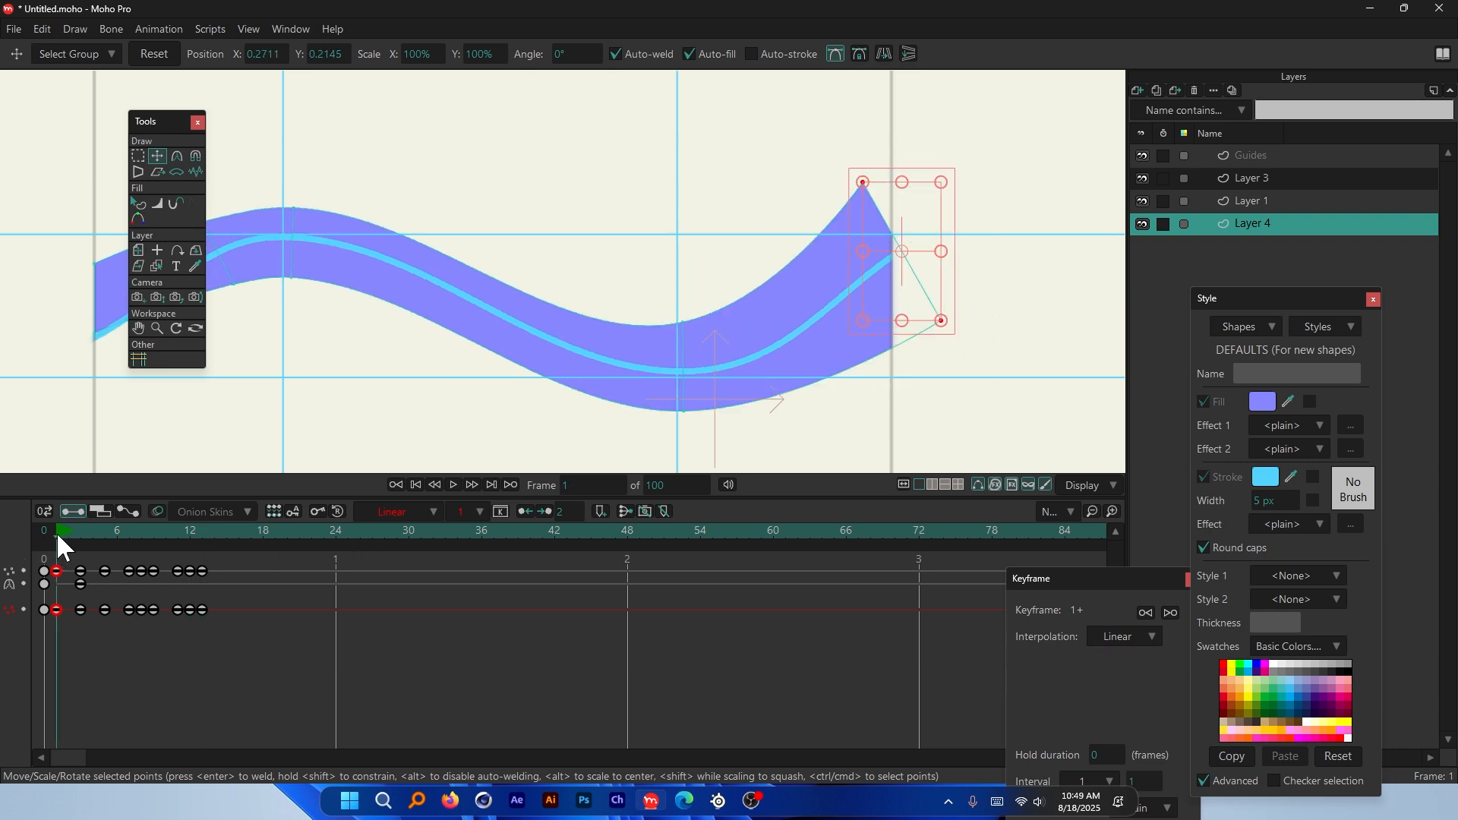
{"action": "left_click", "coordinate": [205, 533]}
{"action": "scroll", "coordinate": [678, 296], "scroll_direction": "down", "scroll_amount": 2}
{"action": "scroll", "coordinate": [662, 199], "scroll_direction": "up", "scroll_amount": 1}
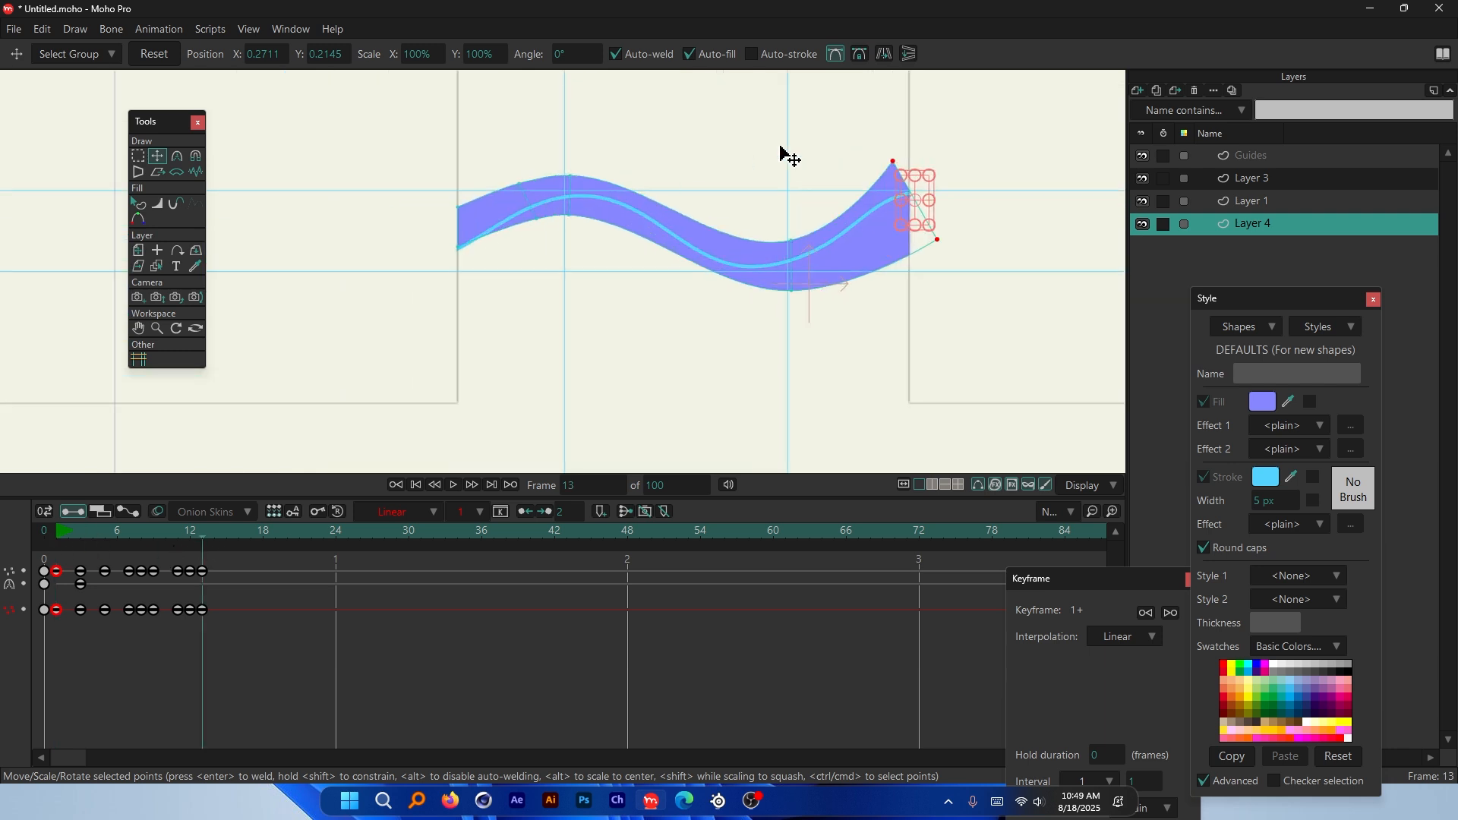
Step: Hide the Guides, Layer 3 and Layer 1 layers and set the frame 13 point motion keyframe to Cycle interpolation
{"action": "left_click_drag", "start_coordinate": [1159, 205], "coordinate": [1144, 154]}
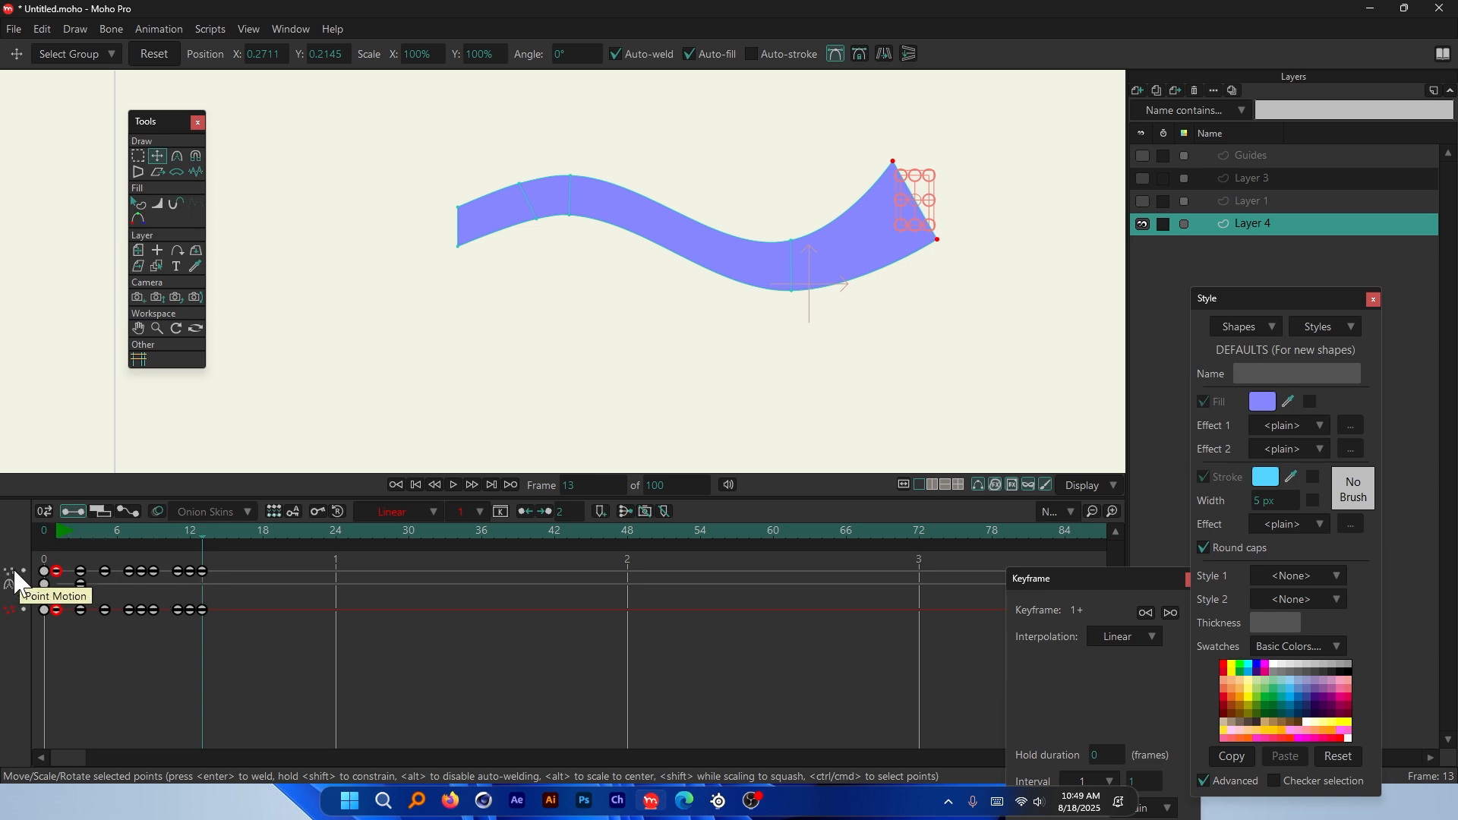
{"action": "right_click", "coordinate": [202, 572]}
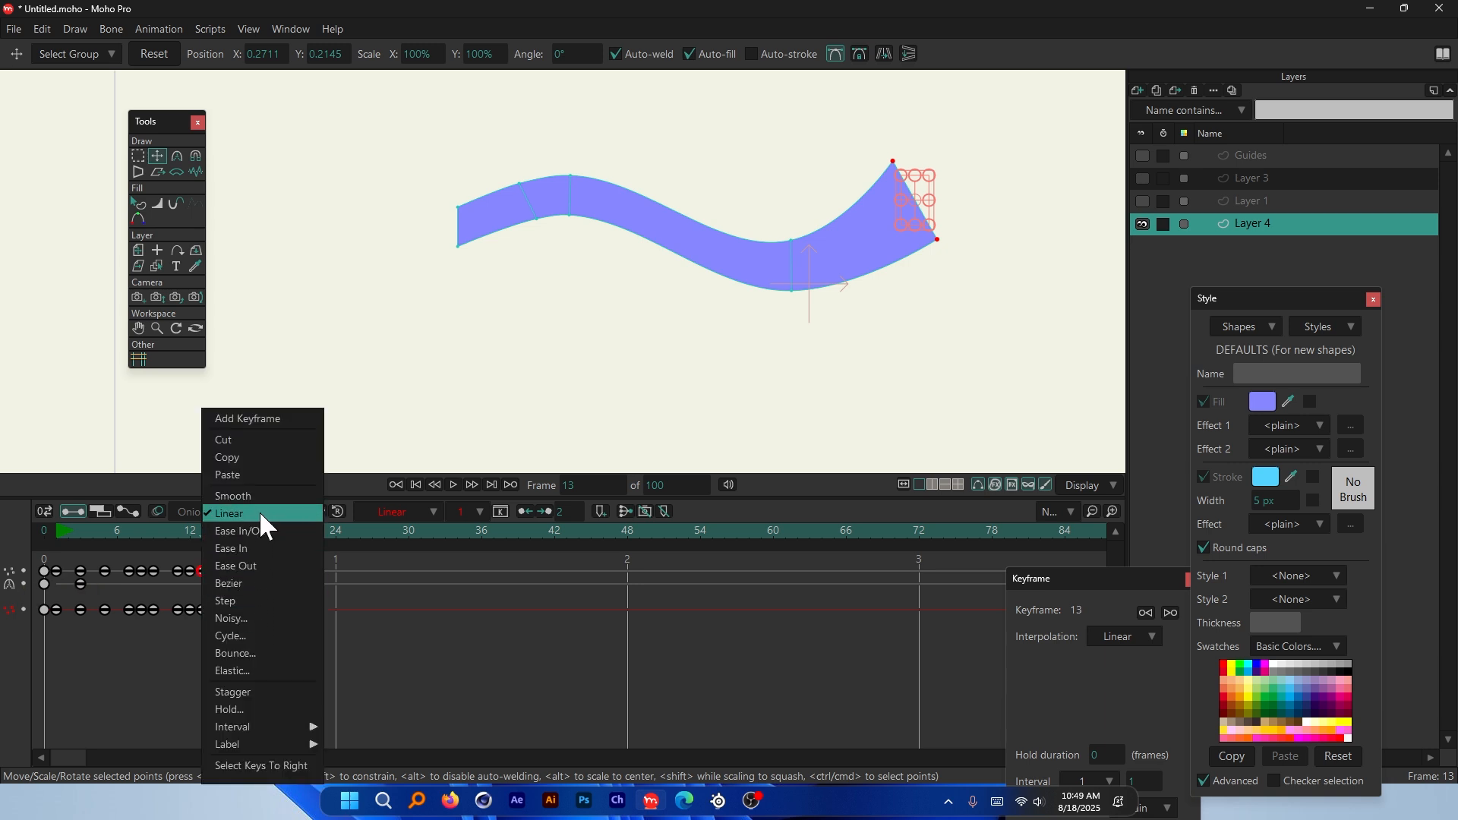
{"action": "left_click", "coordinate": [296, 634]}
Step: Extend the animation to 1000 frames and play the looping strip from frame 1
{"action": "left_click", "coordinate": [672, 485]}
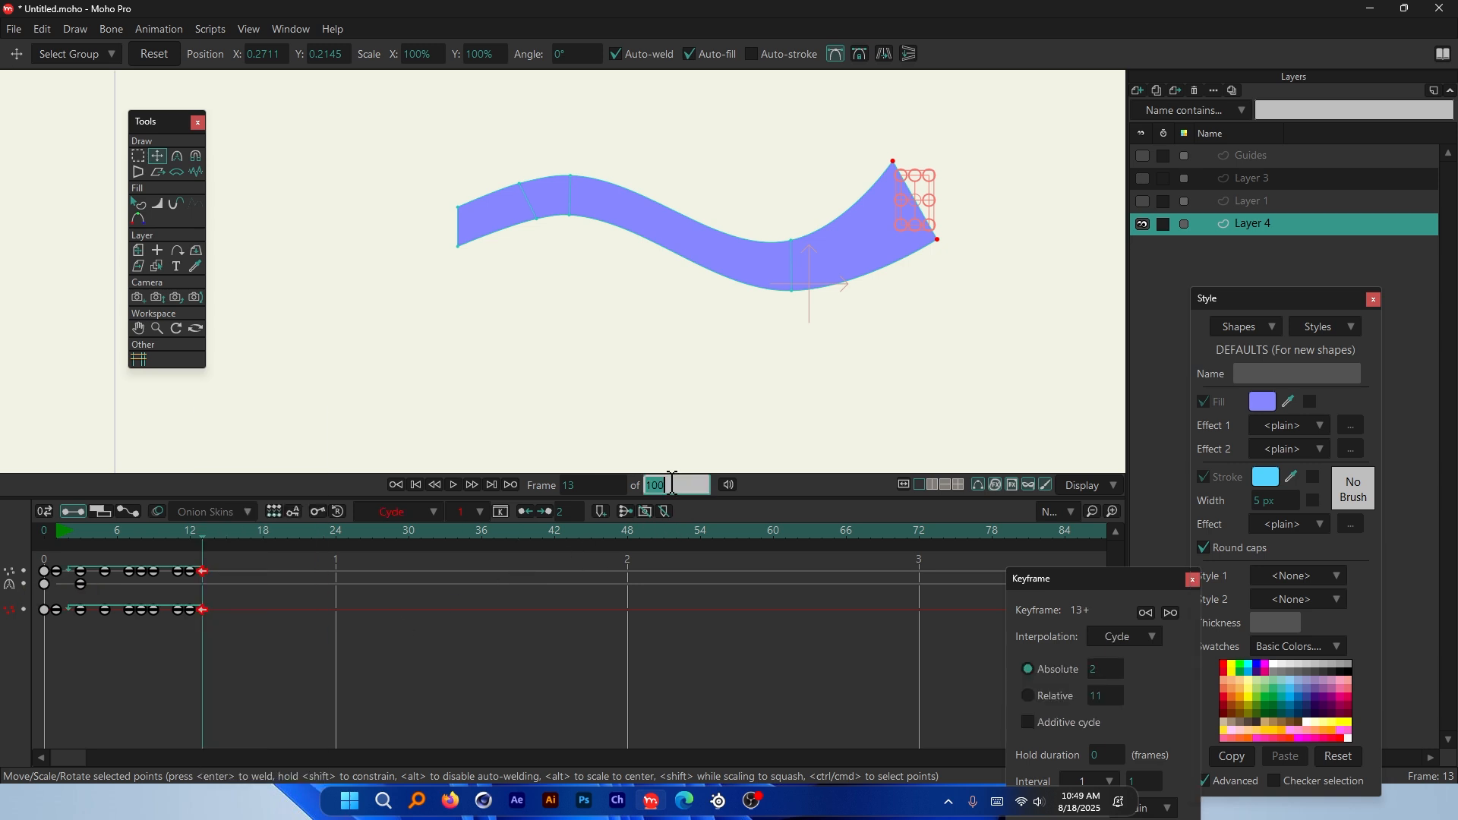
{"action": "type", "text": "0"}
{"action": "left_click_drag", "start_coordinate": [114, 531], "coordinate": [61, 527]}
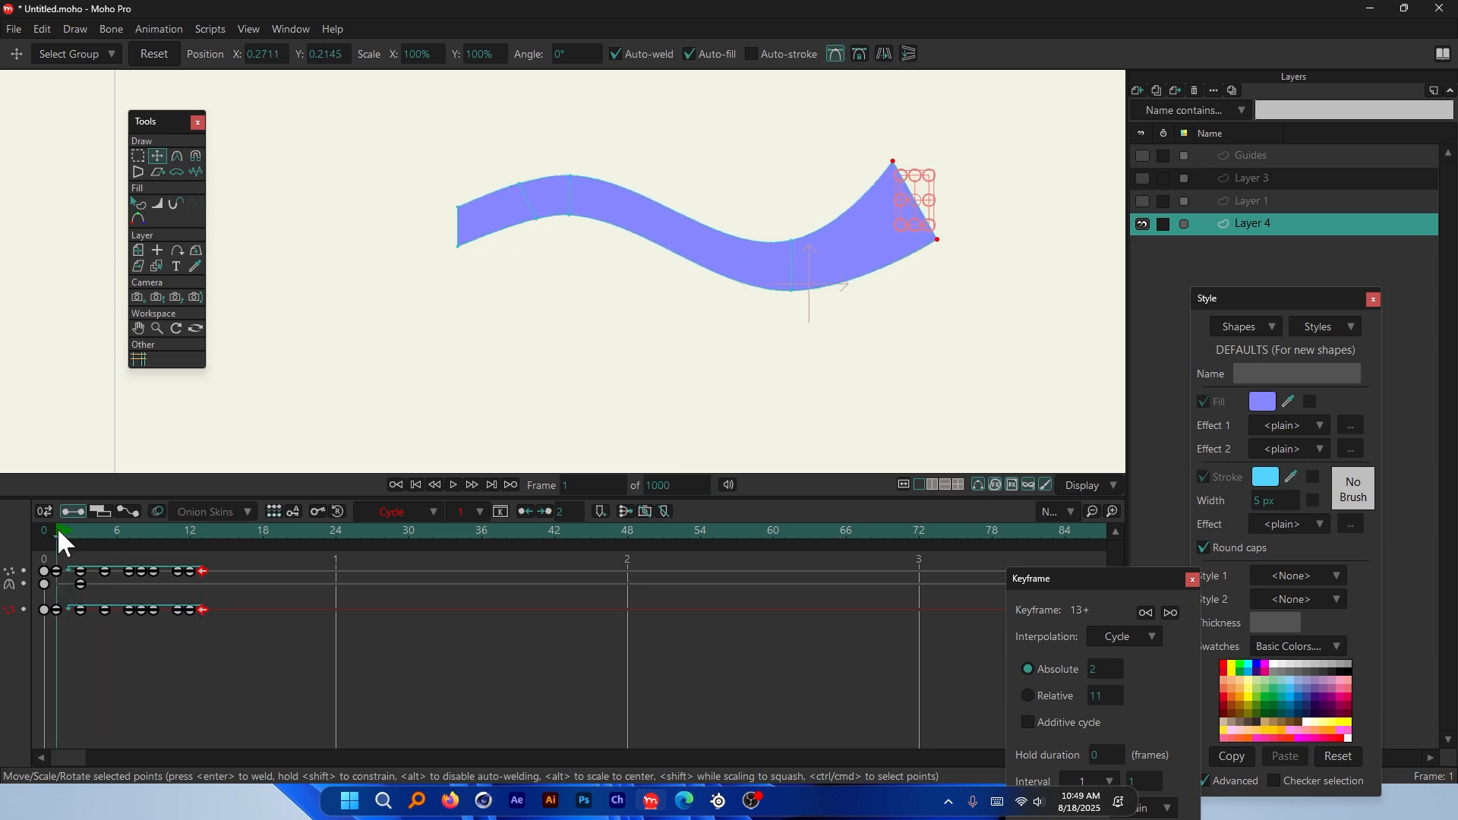
{"action": "key", "text": "space"}
{"action": "scroll", "coordinate": [395, 338], "scroll_direction": "down", "scroll_amount": 3}
{"action": "scroll", "coordinate": [758, 208], "scroll_direction": "down", "scroll_amount": 2}
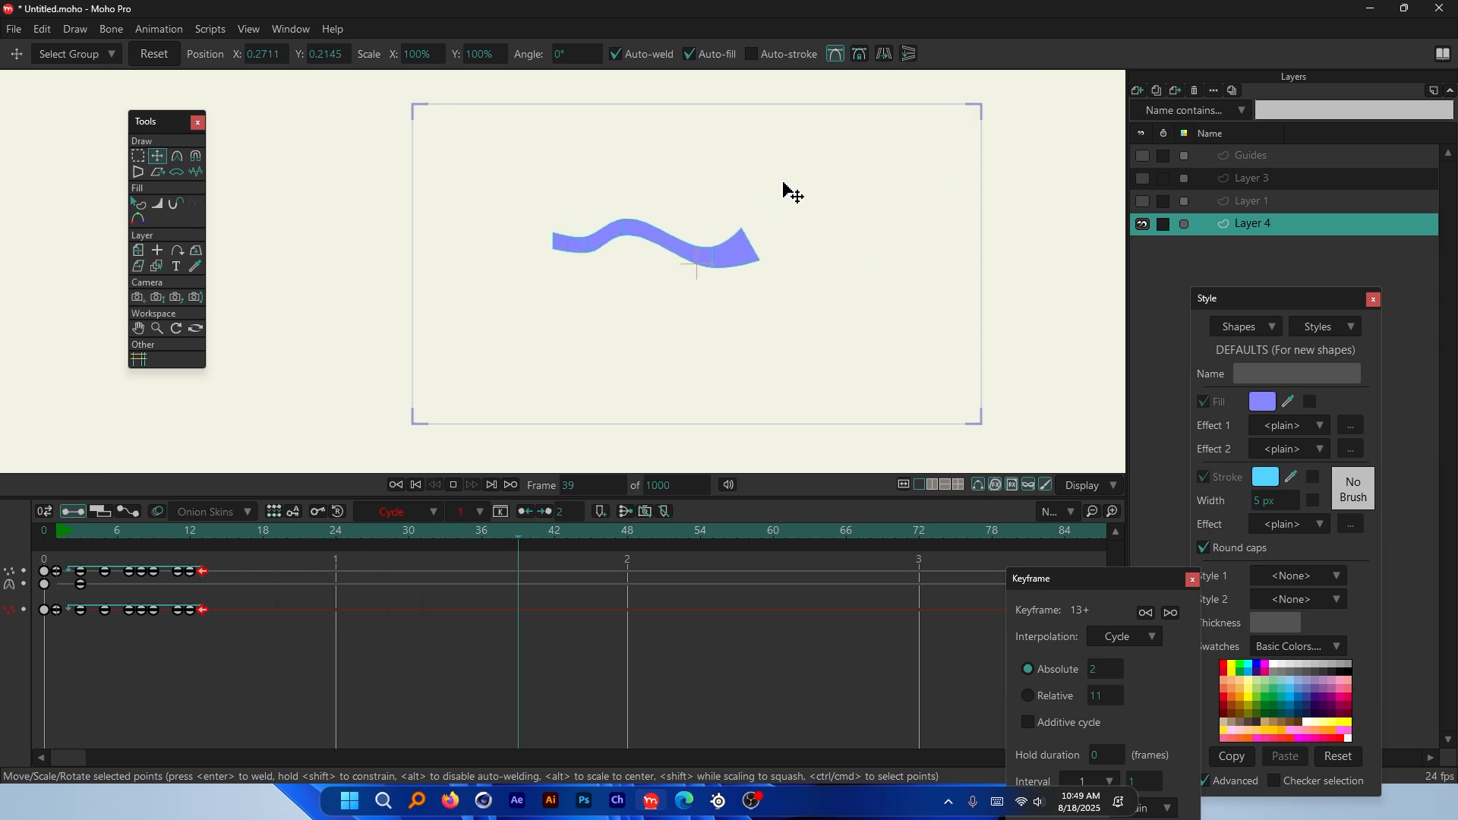
{"action": "scroll", "coordinate": [624, 251], "scroll_direction": "up", "scroll_amount": 4}
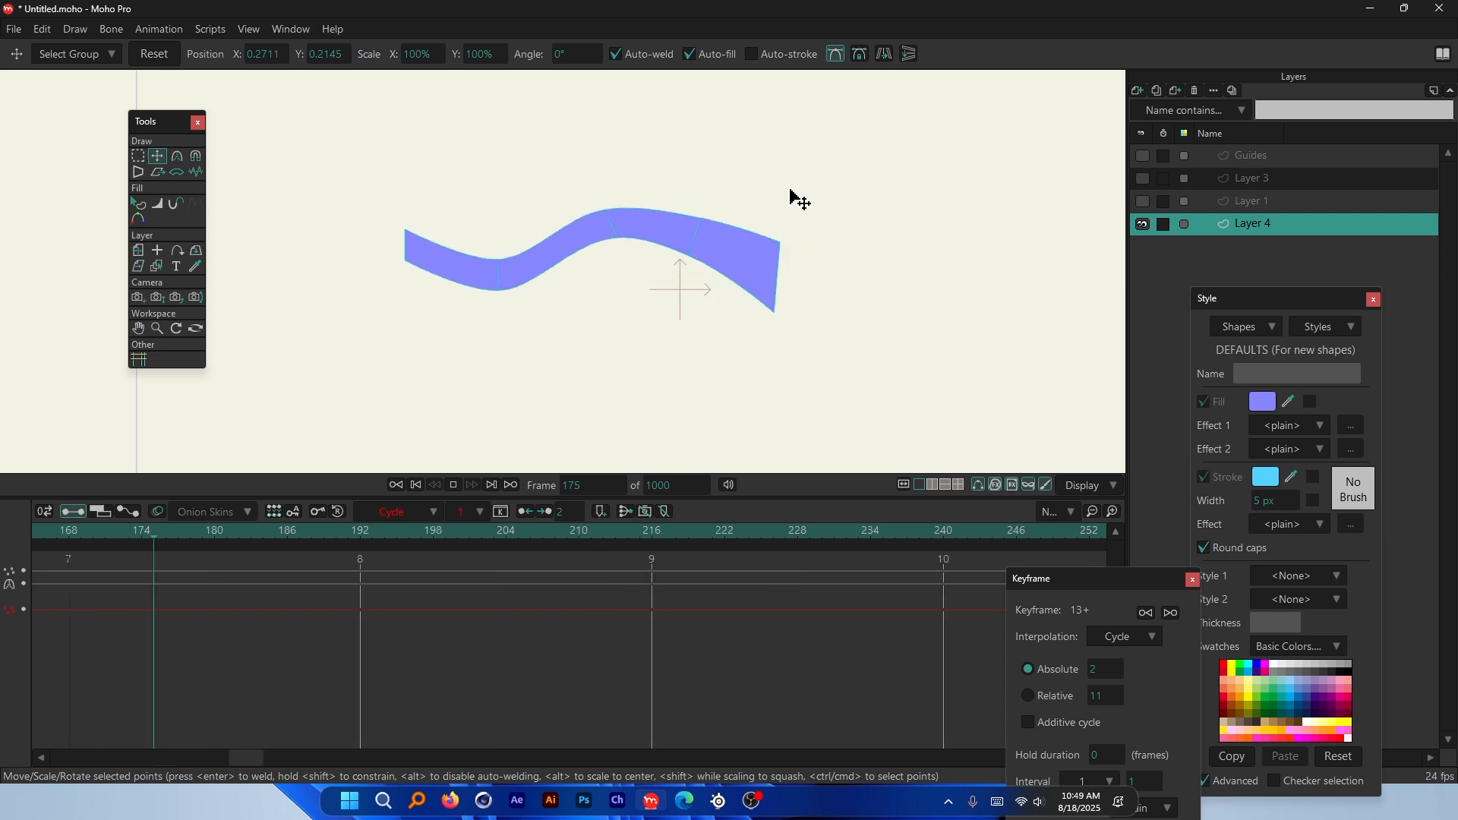
{"action": "scroll", "coordinate": [693, 261], "scroll_direction": "down", "scroll_amount": 3}
{"action": "scroll", "coordinate": [693, 261], "scroll_direction": "up", "scroll_amount": 2}
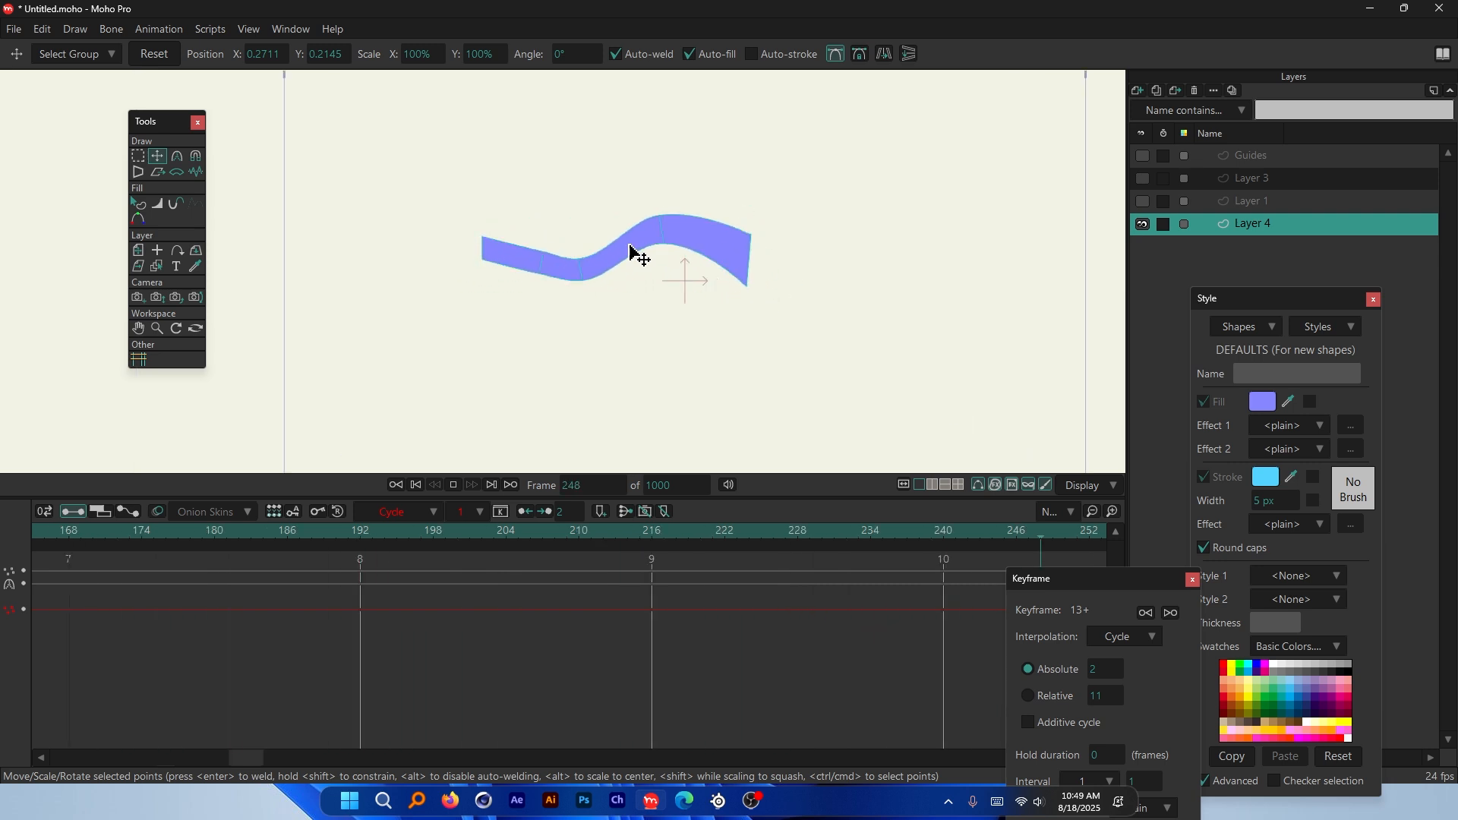
{"action": "key", "text": "space"}
Step: Examine the strip's left segments and its right end edge at frame 250
{"action": "left_click_drag", "start_coordinate": [244, 757], "coordinate": [36, 761]}
{"action": "scroll", "coordinate": [745, 258], "scroll_direction": "up", "scroll_amount": 2}
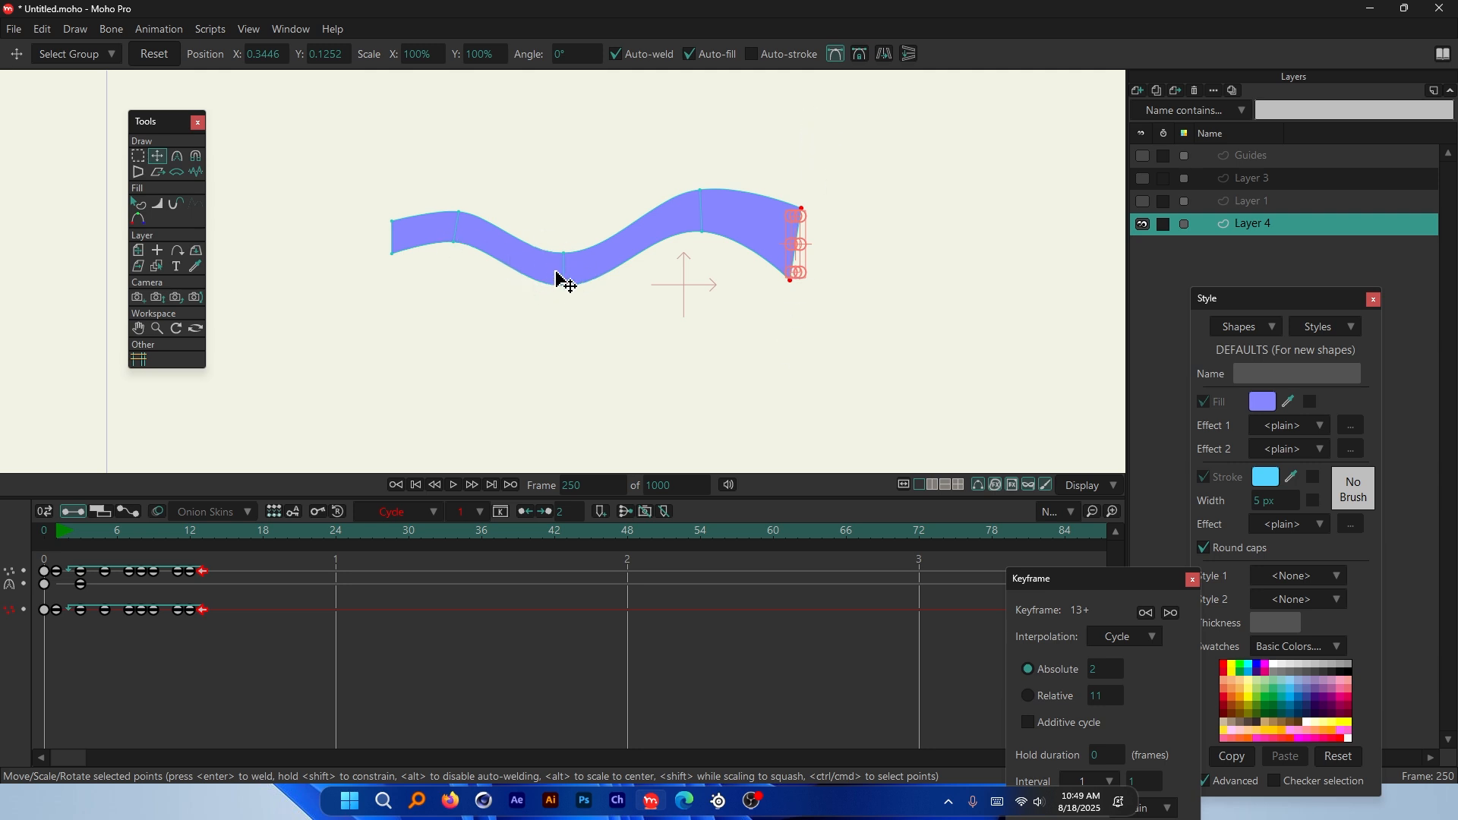
{"action": "scroll", "coordinate": [454, 259], "scroll_direction": "up", "scroll_amount": 3}
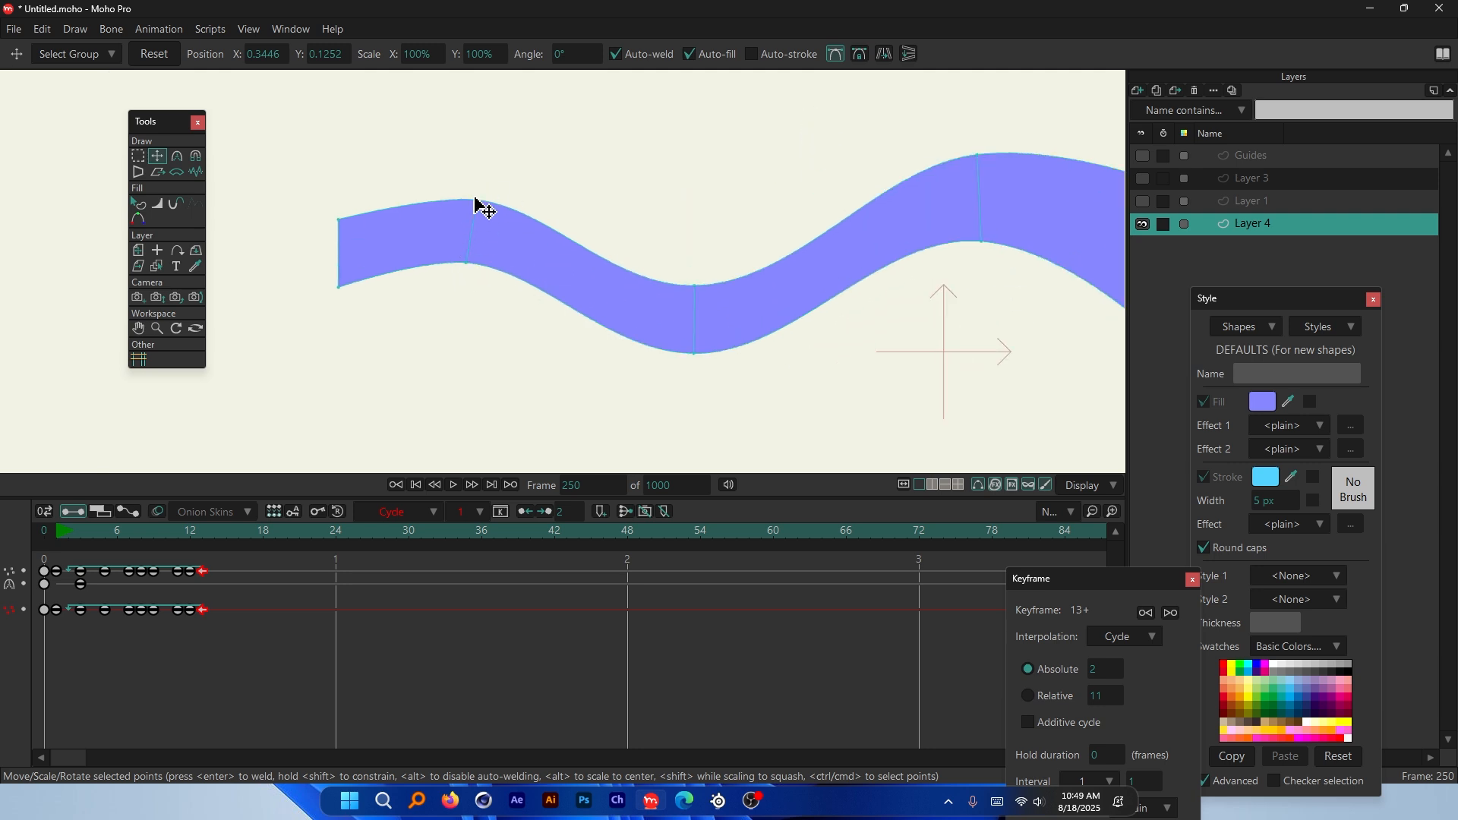
{"action": "scroll", "coordinate": [467, 243], "scroll_direction": "down", "scroll_amount": 3}
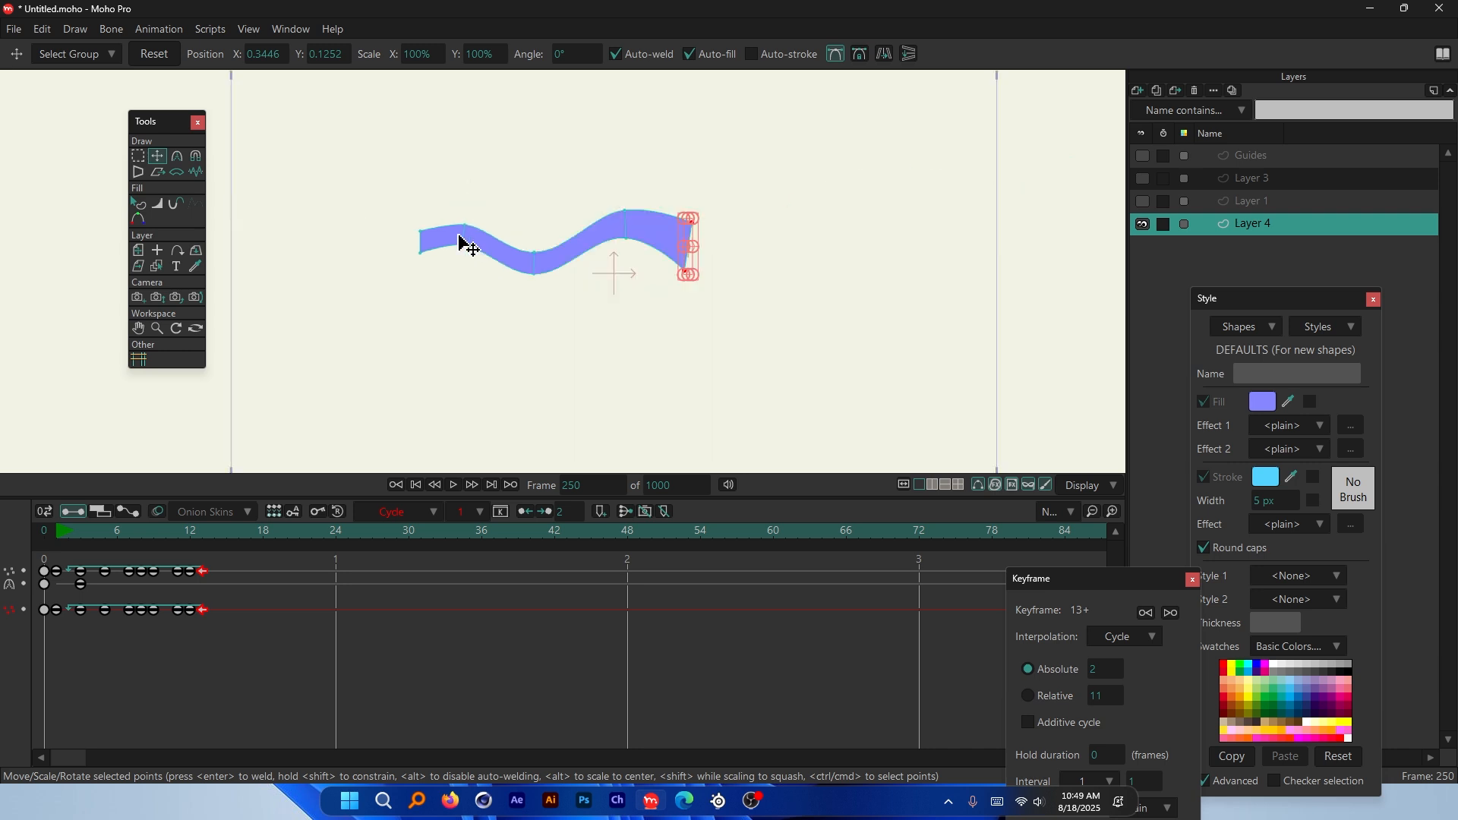
{"action": "scroll", "coordinate": [687, 205], "scroll_direction": "up", "scroll_amount": 3}
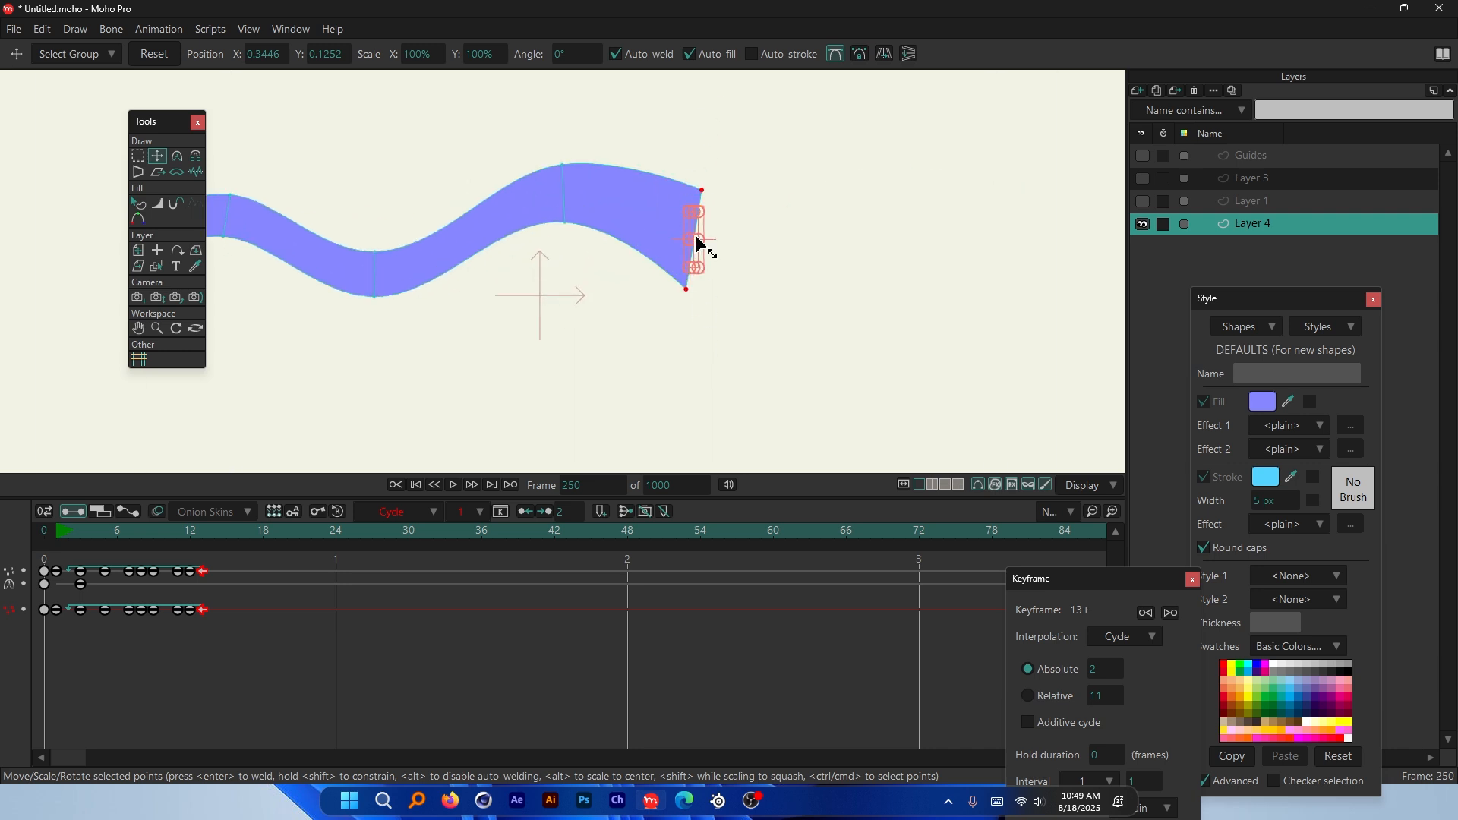
{"action": "scroll", "coordinate": [810, 241], "scroll_direction": "down", "scroll_amount": 3}
Step: Go to frame 1 and show the Guides, Layer 3 and Layer 1 layers again
{"action": "left_click_drag", "start_coordinate": [99, 529], "coordinate": [56, 527]}
{"action": "scroll", "coordinate": [521, 162], "scroll_direction": "up", "scroll_amount": 1}
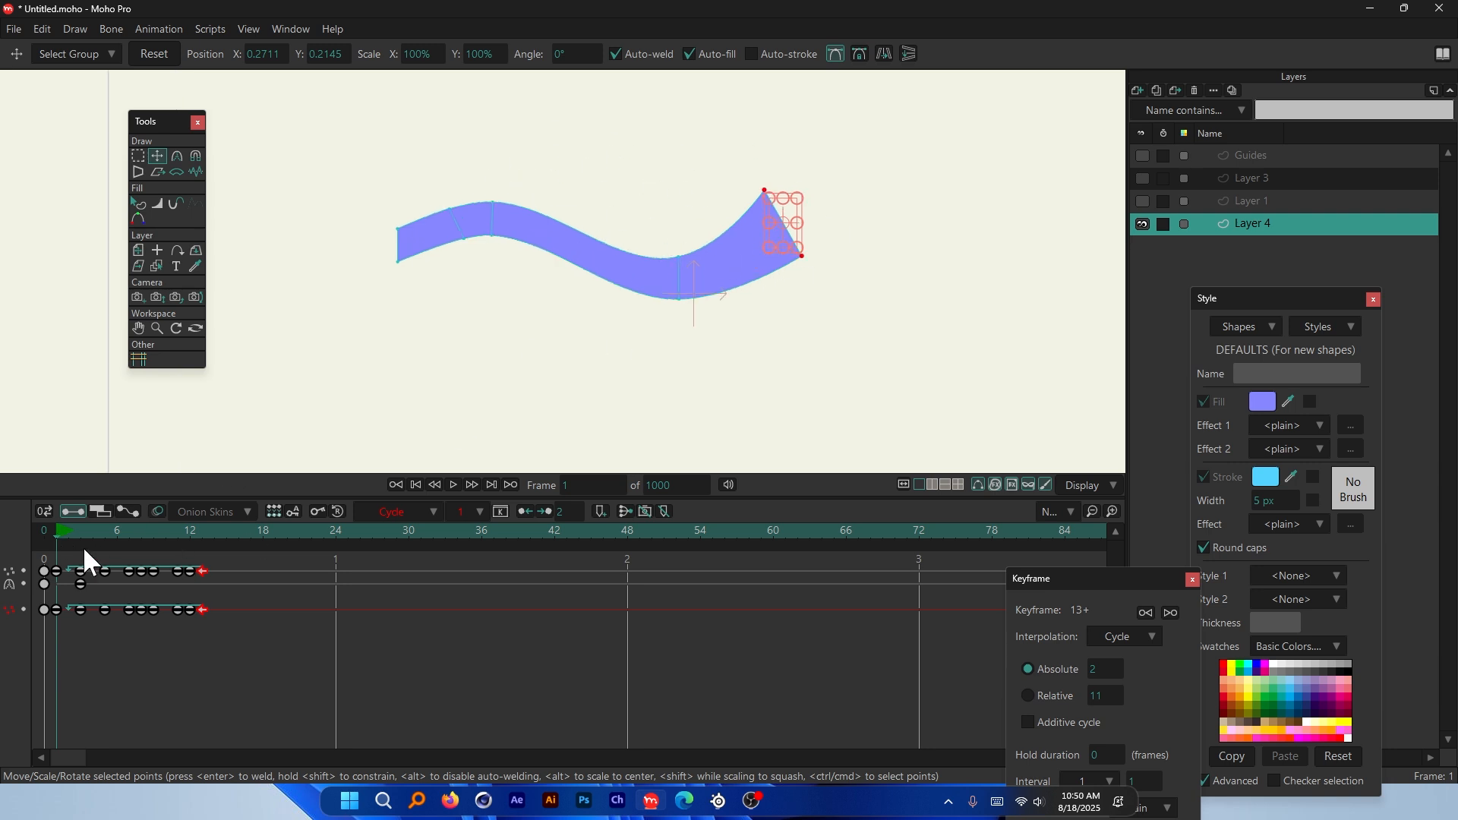
{"action": "scroll", "coordinate": [741, 262], "scroll_direction": "up", "scroll_amount": 1}
{"action": "scroll", "coordinate": [814, 202], "scroll_direction": "up", "scroll_amount": 4}
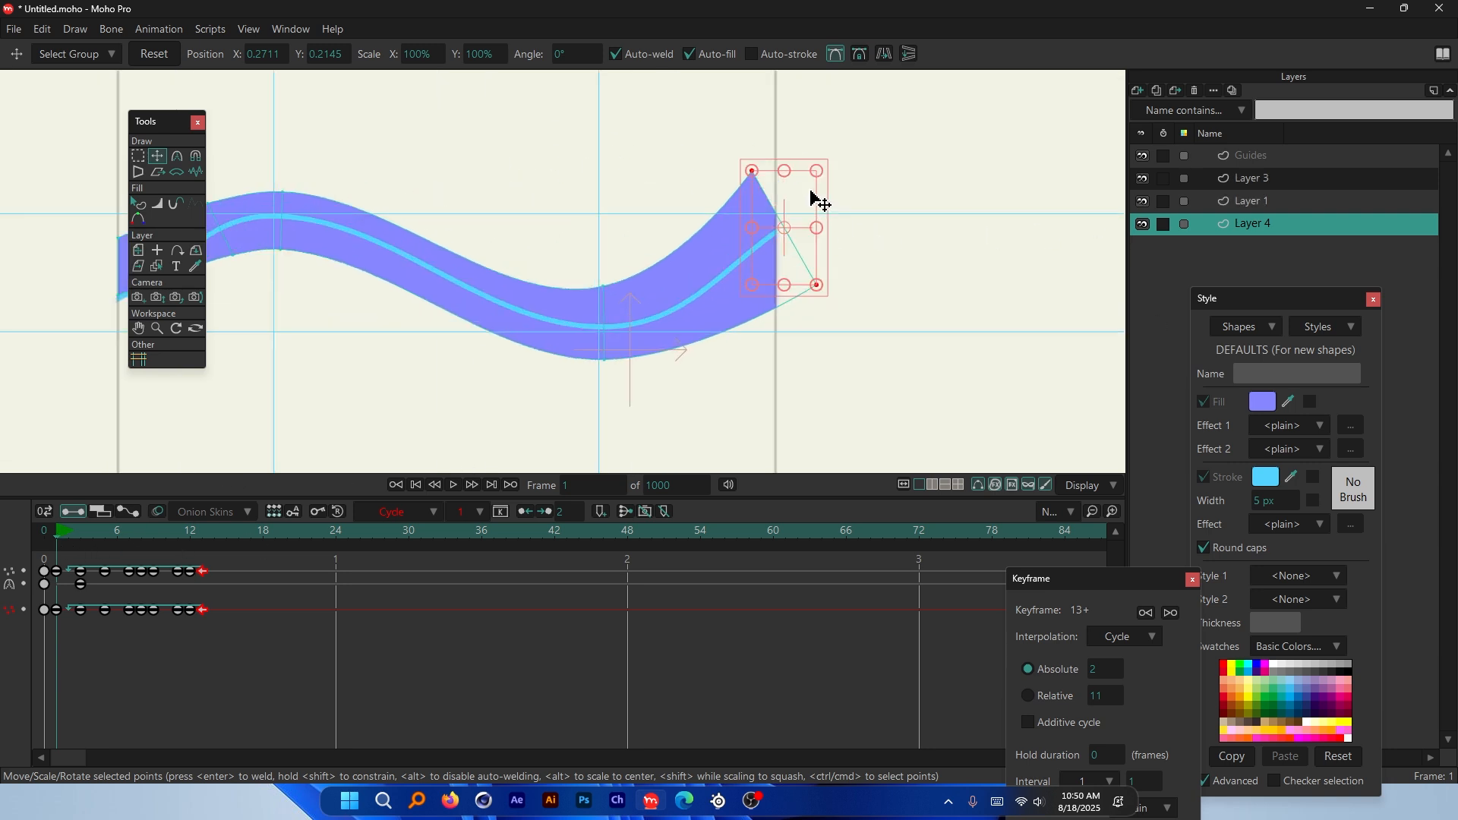
Step: Add two horizontal guides, one above the wave's crest and one below its trough
{"action": "scroll", "coordinate": [755, 300], "scroll_direction": "down", "scroll_amount": 4}
{"action": "scroll", "coordinate": [782, 259], "scroll_direction": "up", "scroll_amount": 1}
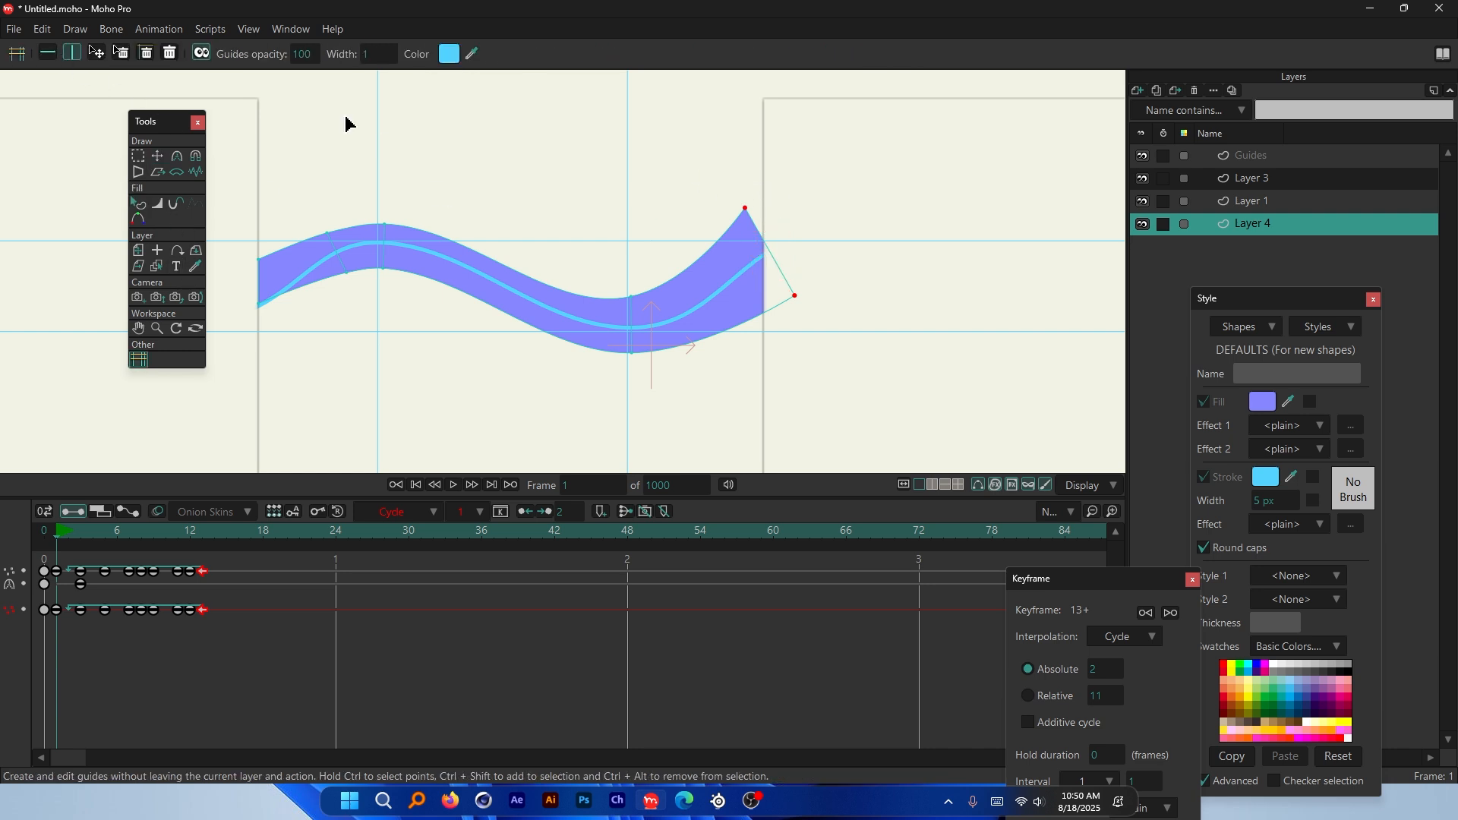
{"action": "left_click", "coordinate": [735, 179]}
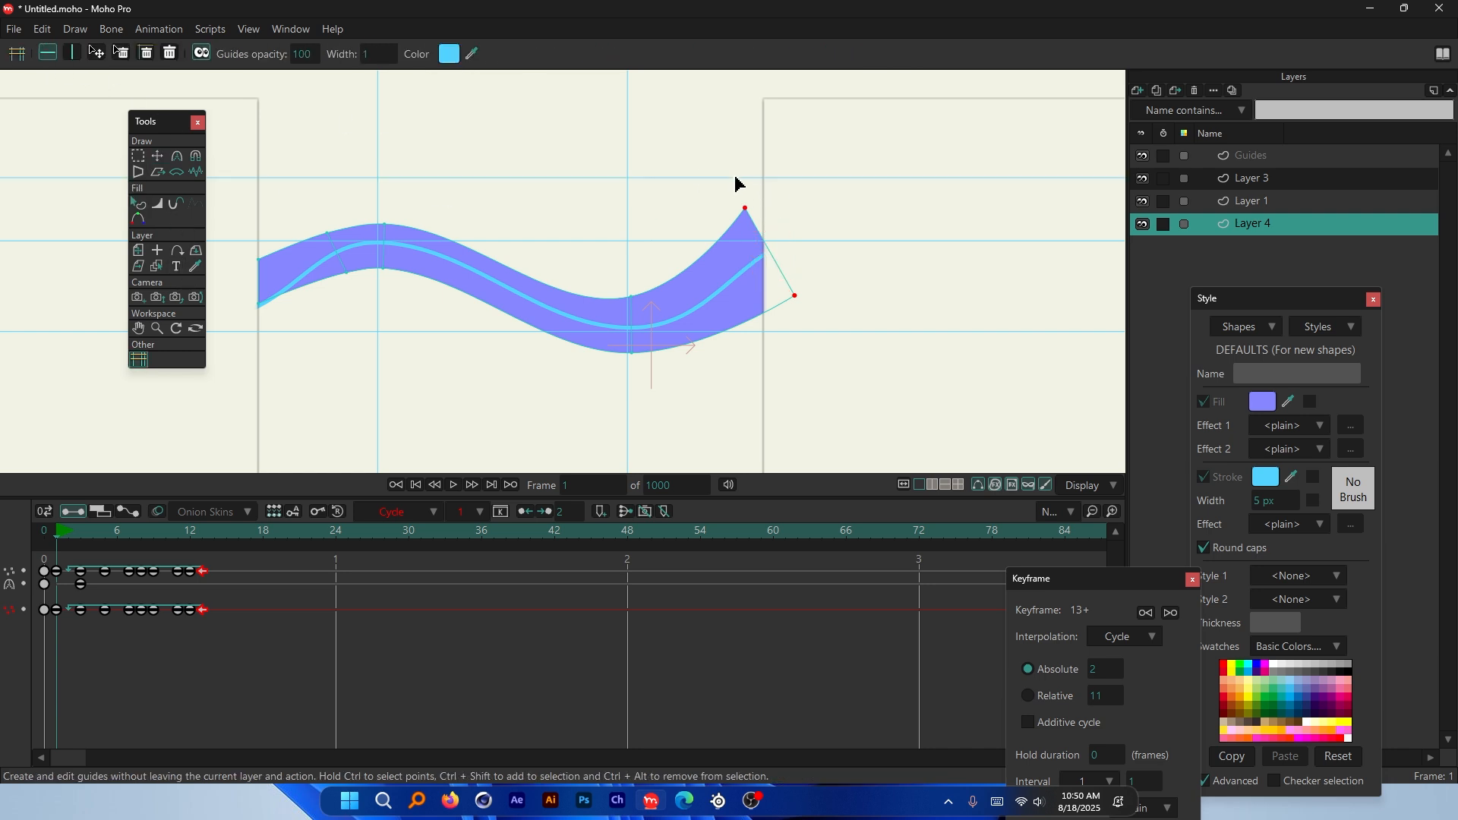
{"action": "left_click", "coordinate": [734, 376]}
{"action": "scroll", "coordinate": [763, 325], "scroll_direction": "up", "scroll_amount": 2}
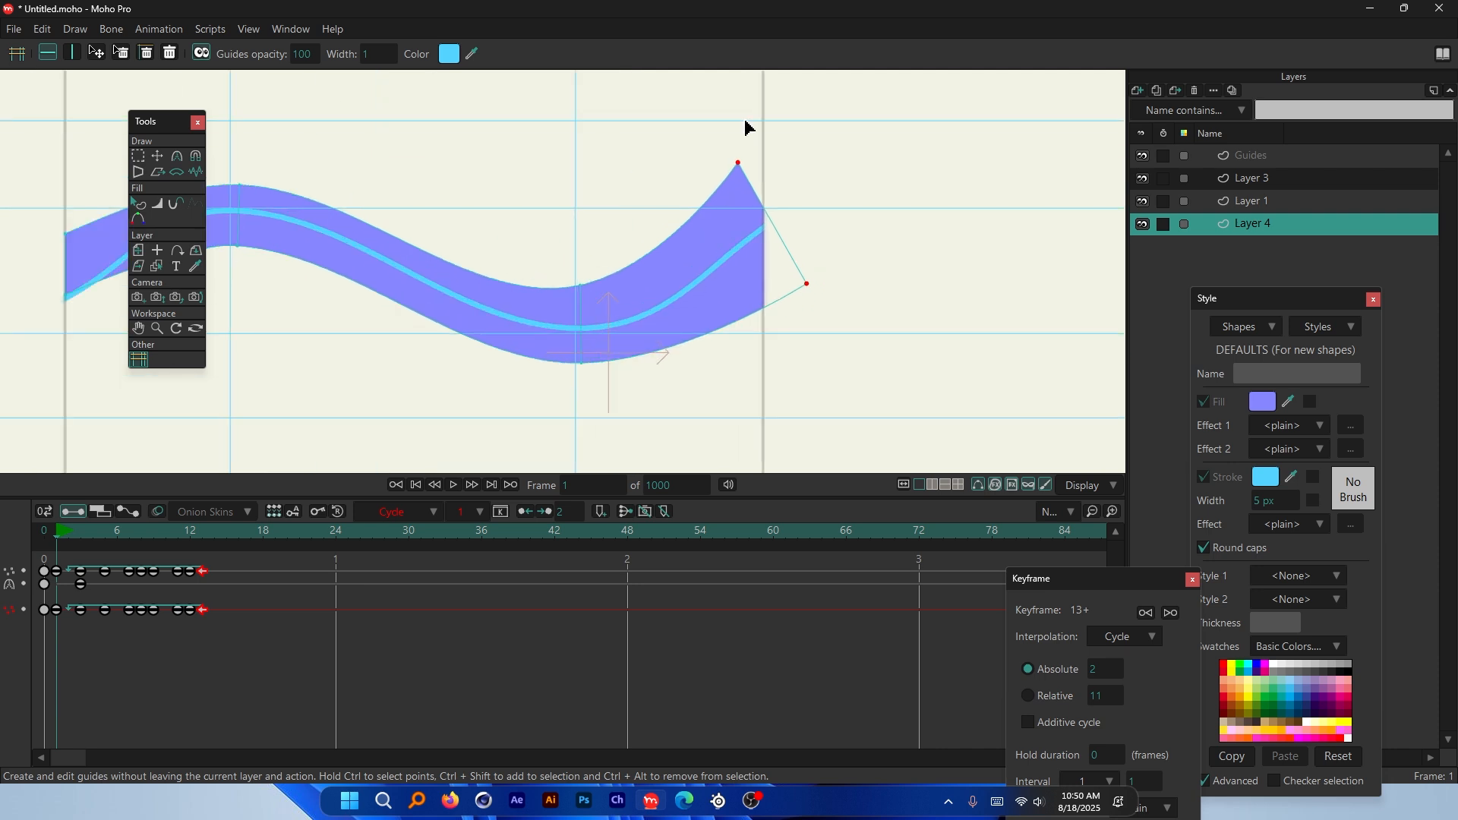
{"action": "scroll", "coordinate": [773, 159], "scroll_direction": "down", "scroll_amount": 3}
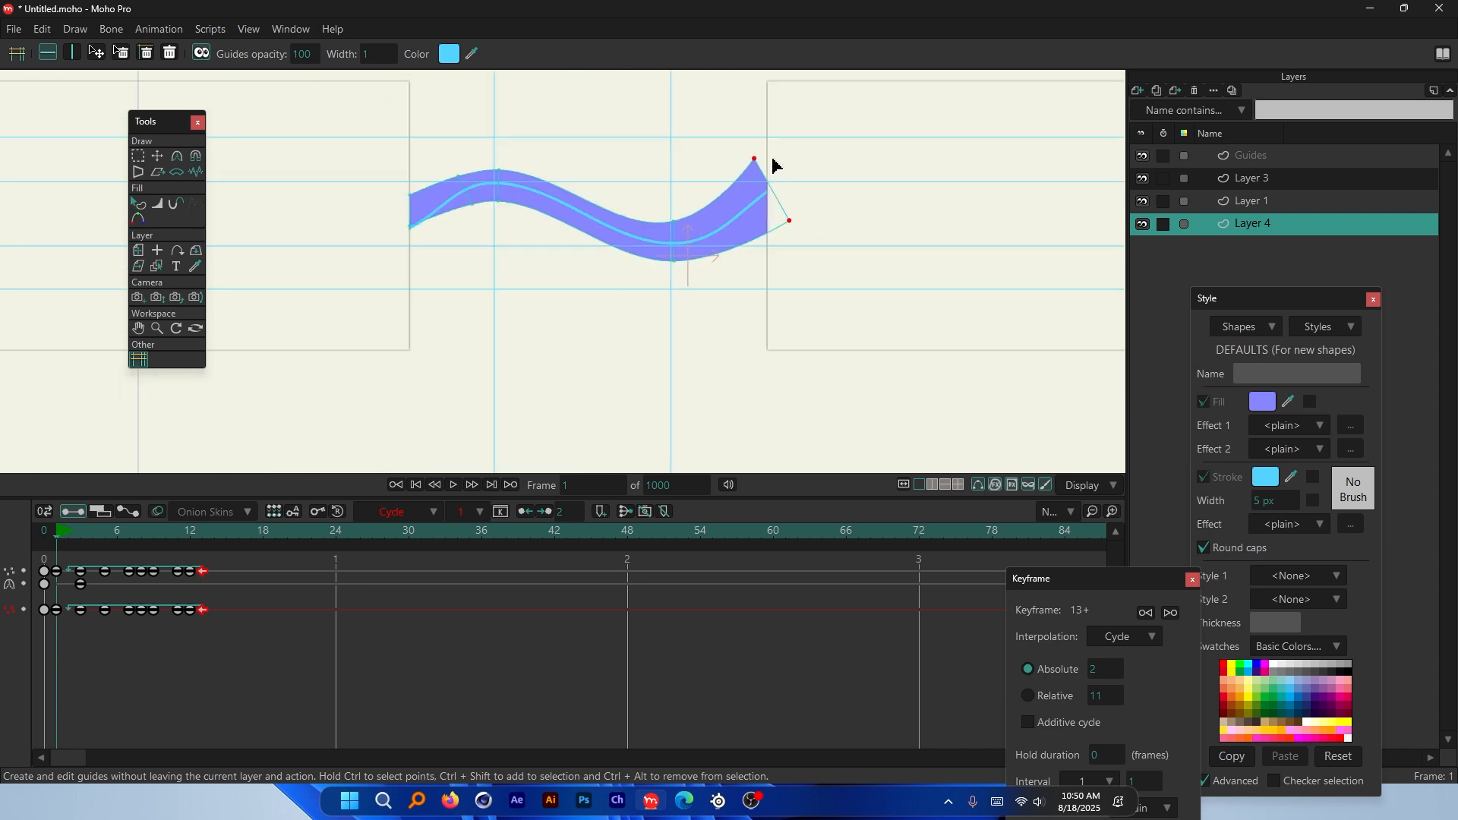
{"action": "scroll", "coordinate": [773, 166], "scroll_direction": "up", "scroll_amount": 2}
{"action": "scroll", "coordinate": [755, 152], "scroll_direction": "down", "scroll_amount": 1}
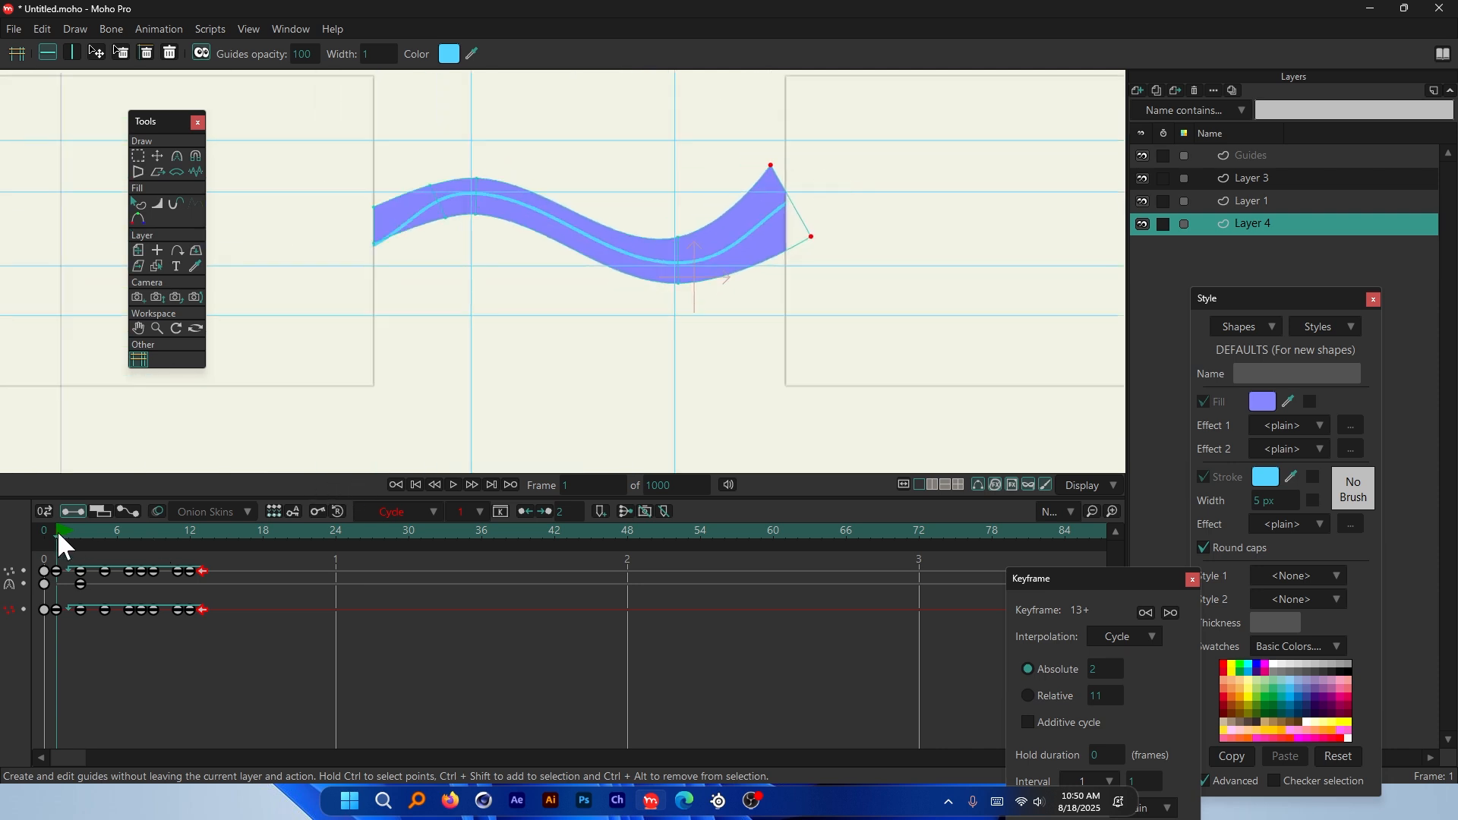
Step: At frame 1, select the strip's right end edge and move it outward and up toward the new upper guide
{"action": "left_click_drag", "start_coordinate": [59, 533], "coordinate": [59, 532]}
{"action": "scroll", "coordinate": [435, 160], "scroll_direction": "up", "scroll_amount": 1}
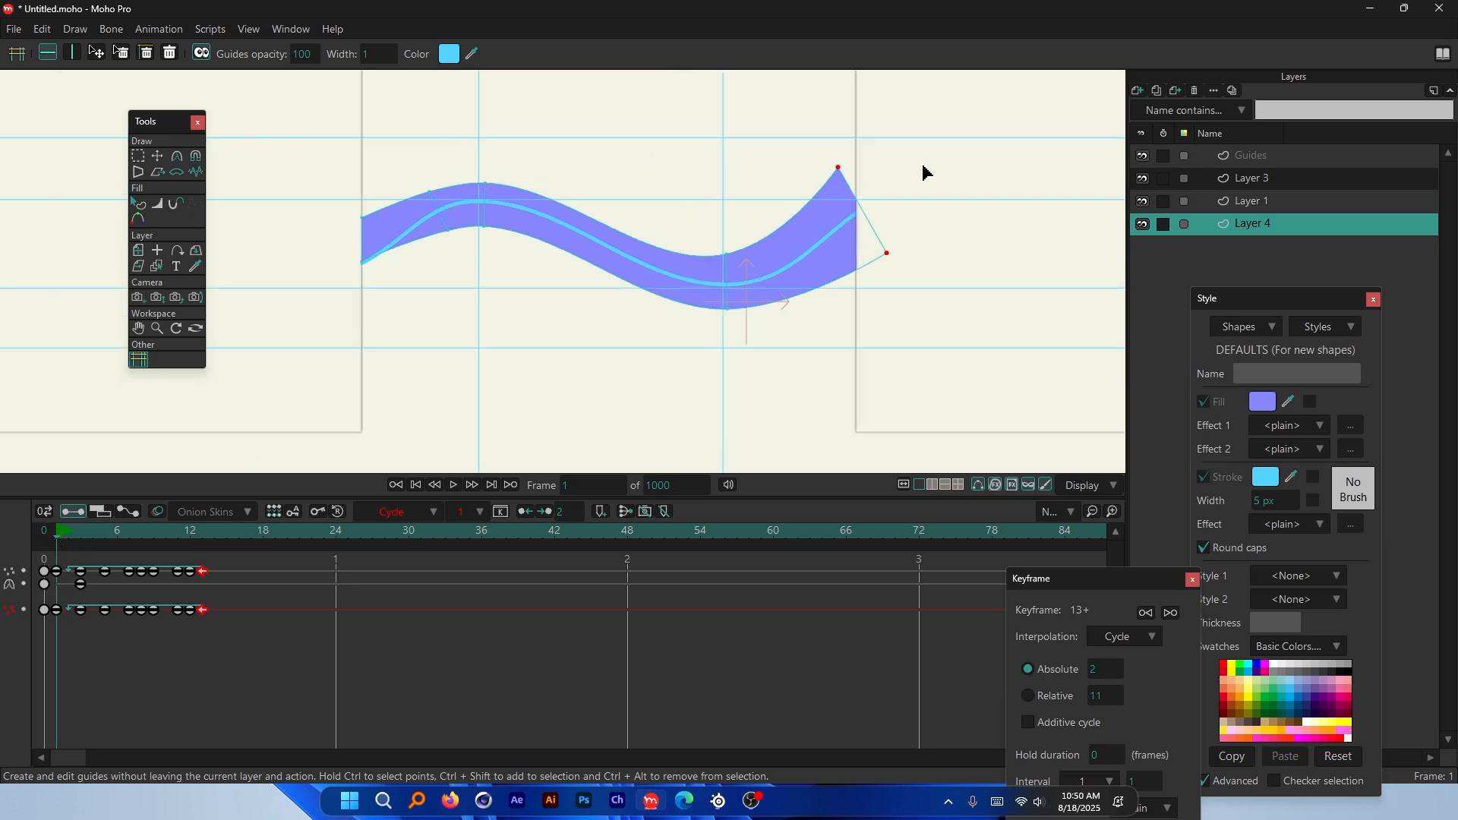
{"action": "left_click_drag", "start_coordinate": [943, 145], "coordinate": [794, 341]}
{"action": "left_click", "coordinate": [137, 156]}
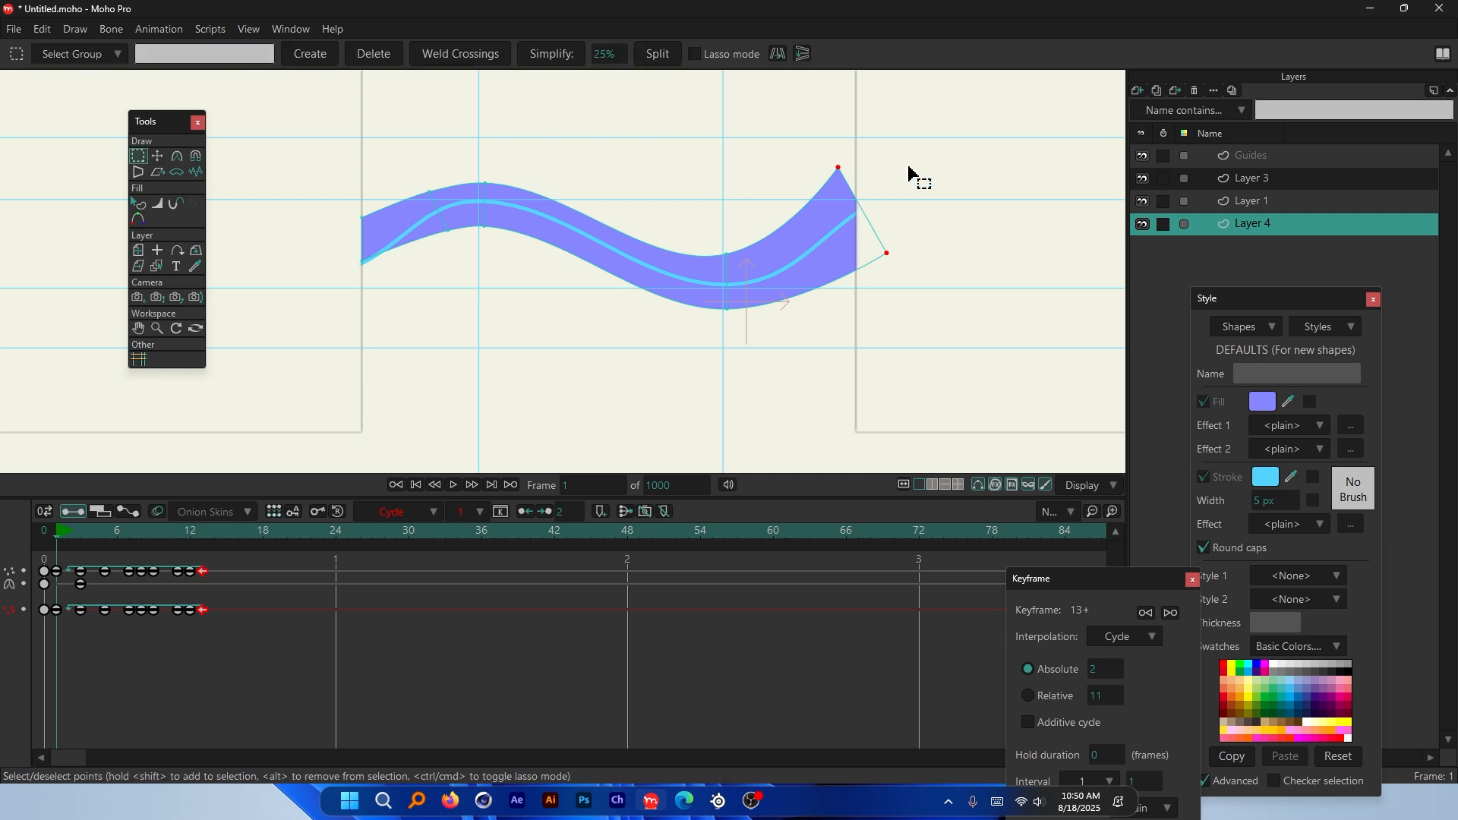
{"action": "left_click", "coordinate": [945, 163]}
{"action": "left_click_drag", "start_coordinate": [810, 155], "coordinate": [1000, 300]}
{"action": "key", "text": "t"}
{"action": "scroll", "coordinate": [672, 275], "scroll_direction": "up", "scroll_amount": 1}
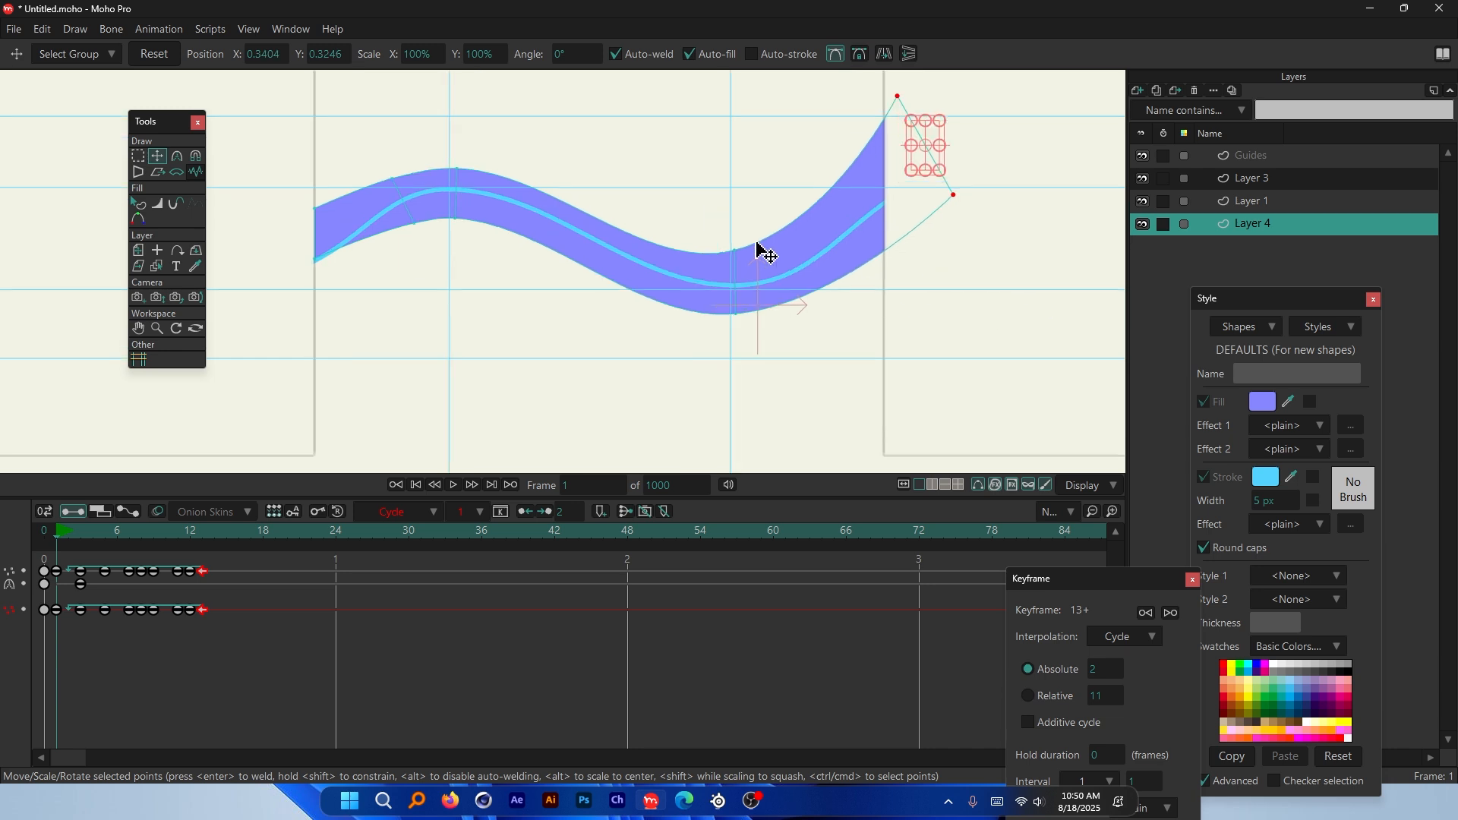
Step: At frame 1, move the strip's third dividing line down to deepen the strip's trough toward the lower guide
{"action": "left_click_drag", "start_coordinate": [761, 227], "coordinate": [731, 355], "text": "ctrl"}
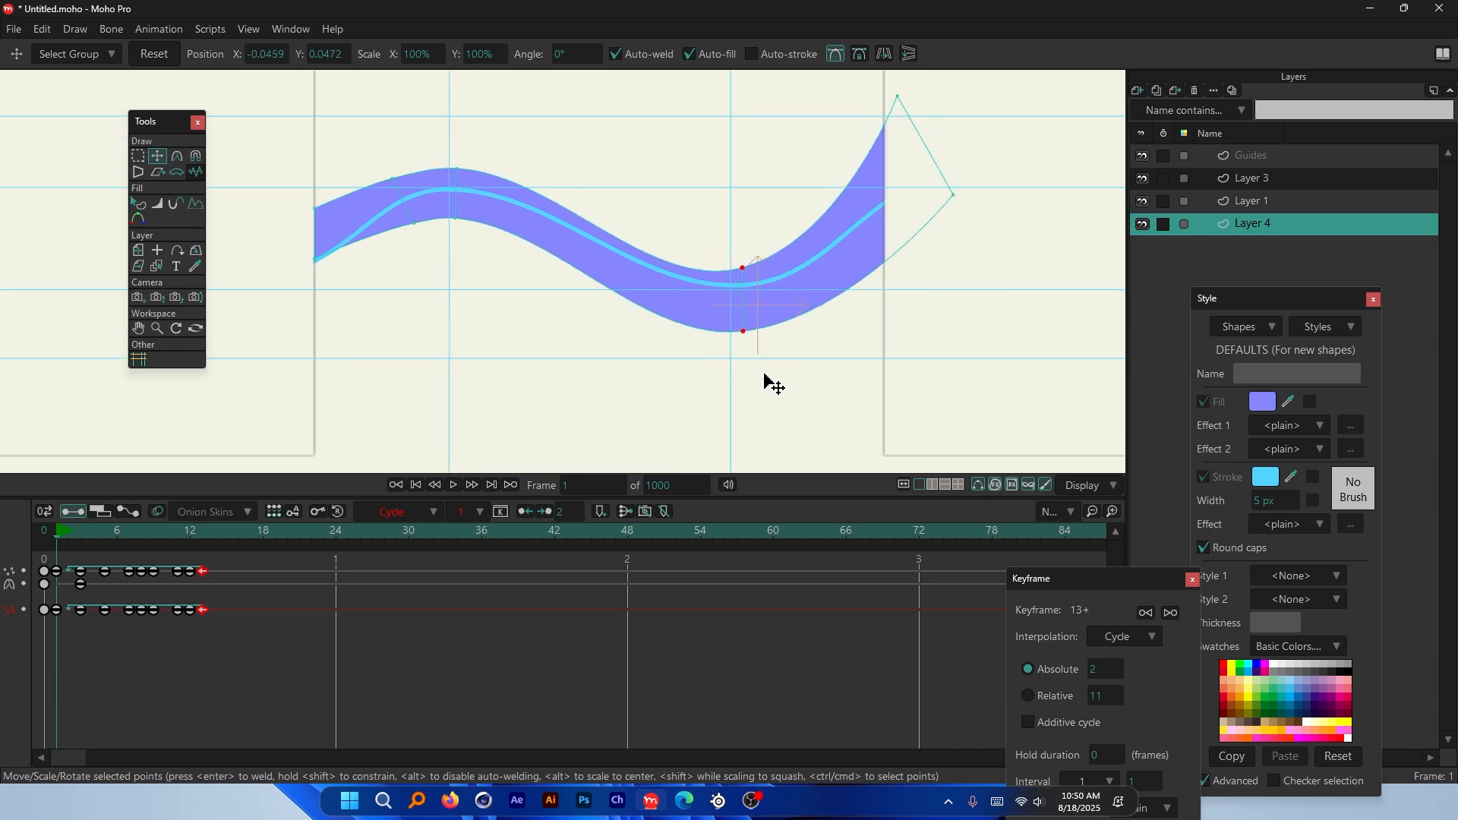
{"action": "scroll", "coordinate": [574, 288], "scroll_direction": "down", "scroll_amount": 1}
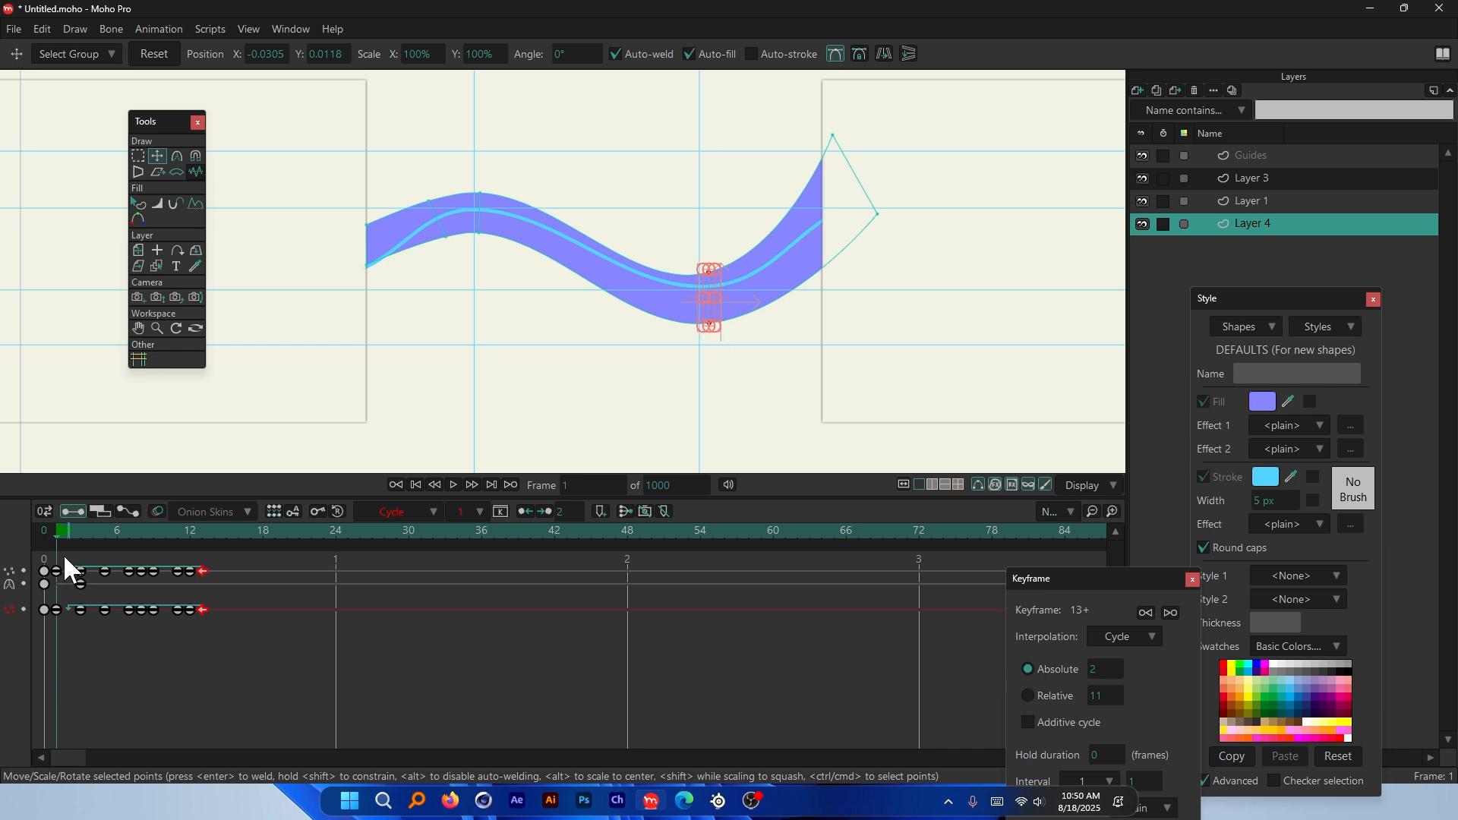
Step: Copy the revised frame 1 keyframe onto frame 13 and go to frame 3
{"action": "left_click", "coordinate": [56, 572]}
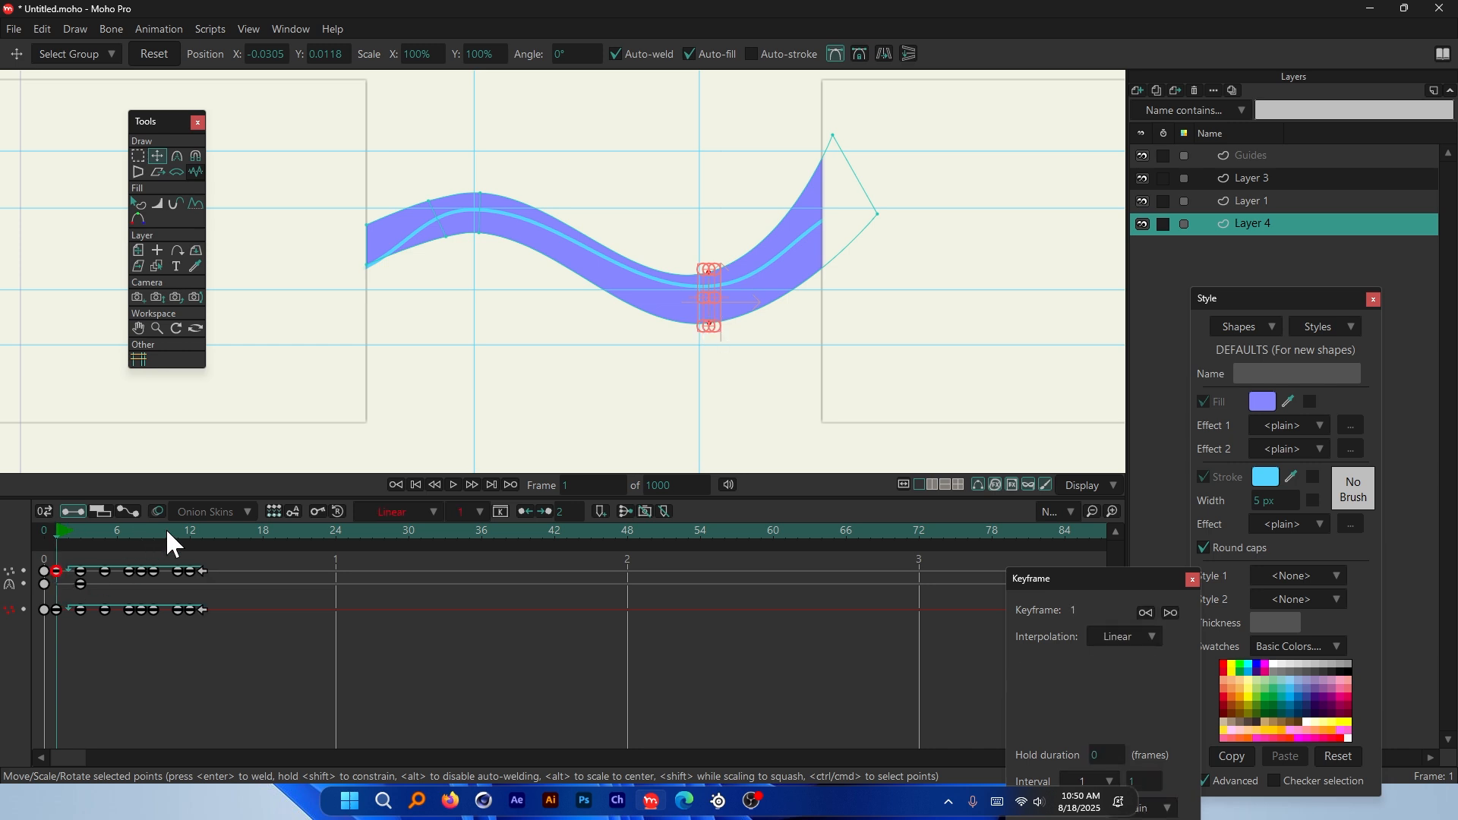
{"action": "left_click_drag", "start_coordinate": [165, 527], "coordinate": [80, 543]}
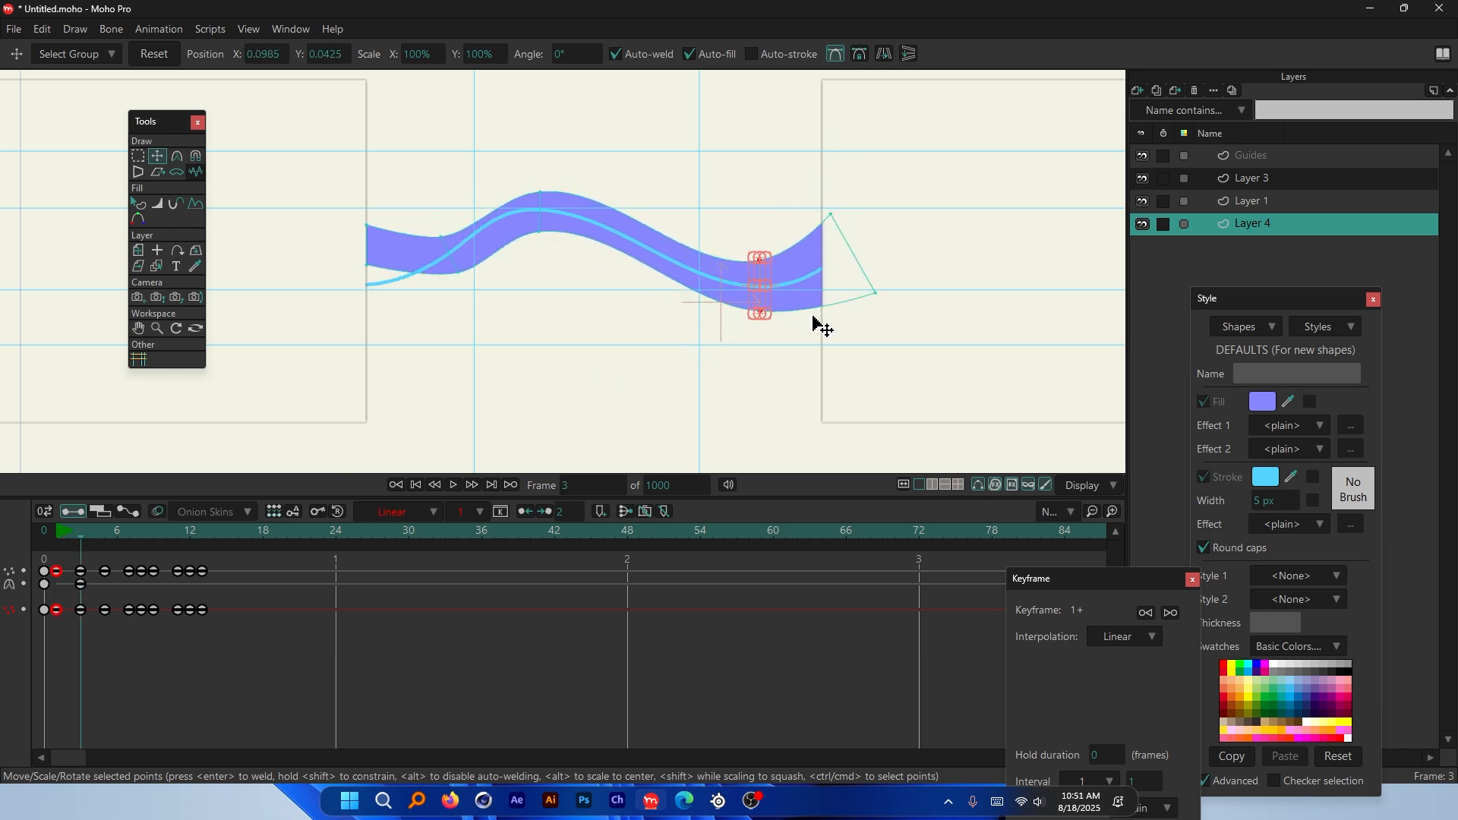
Step: At frame 3, lower the strip's third dividing line toward the lower guide and move the right end edge outward and down
{"action": "scroll", "coordinate": [820, 325], "scroll_direction": "up", "scroll_amount": 2}
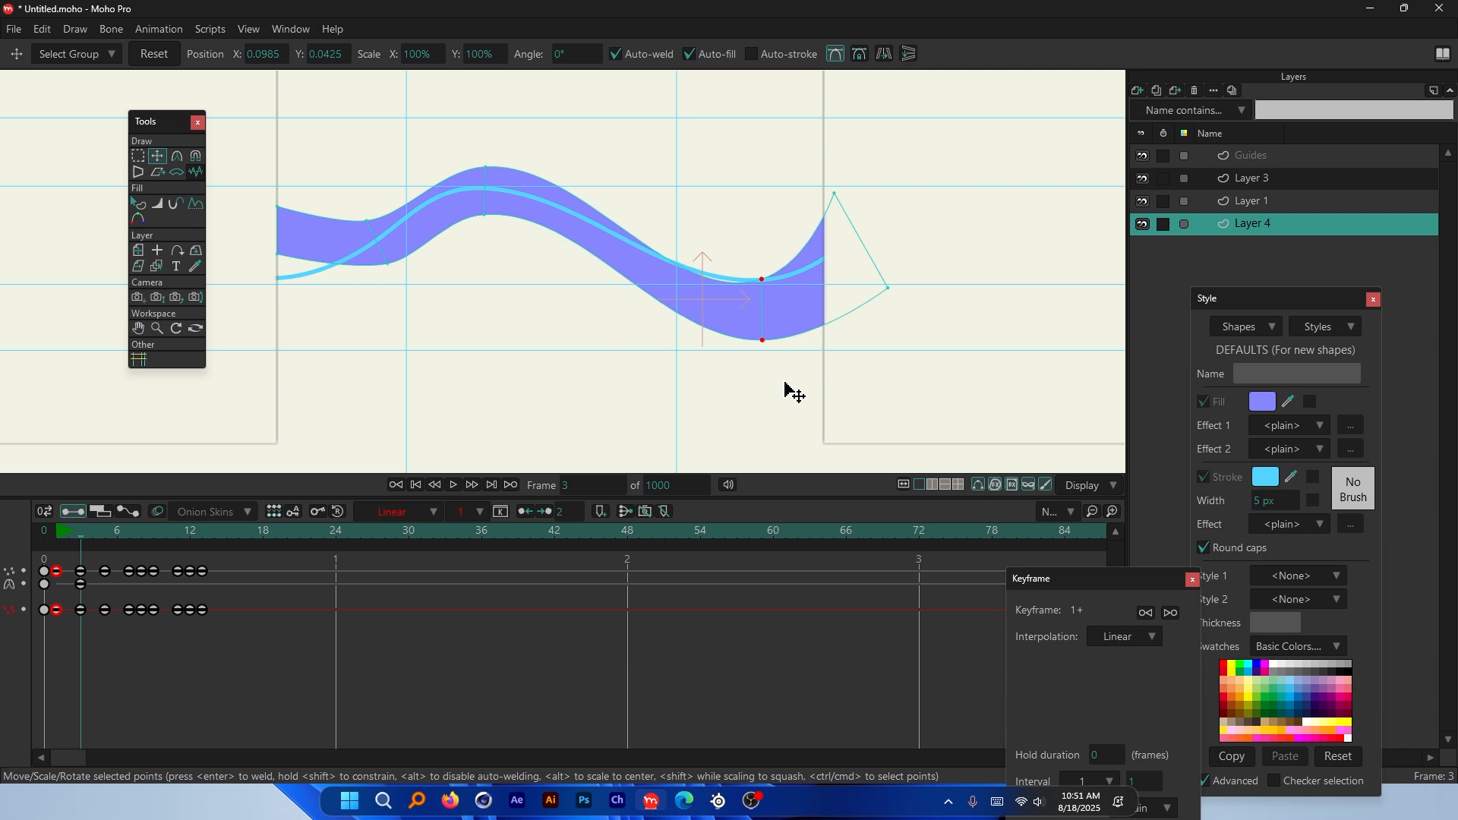
{"action": "scroll", "coordinate": [706, 248], "scroll_direction": "down", "scroll_amount": 2}
{"action": "left_click_drag", "start_coordinate": [797, 179], "coordinate": [902, 335]}
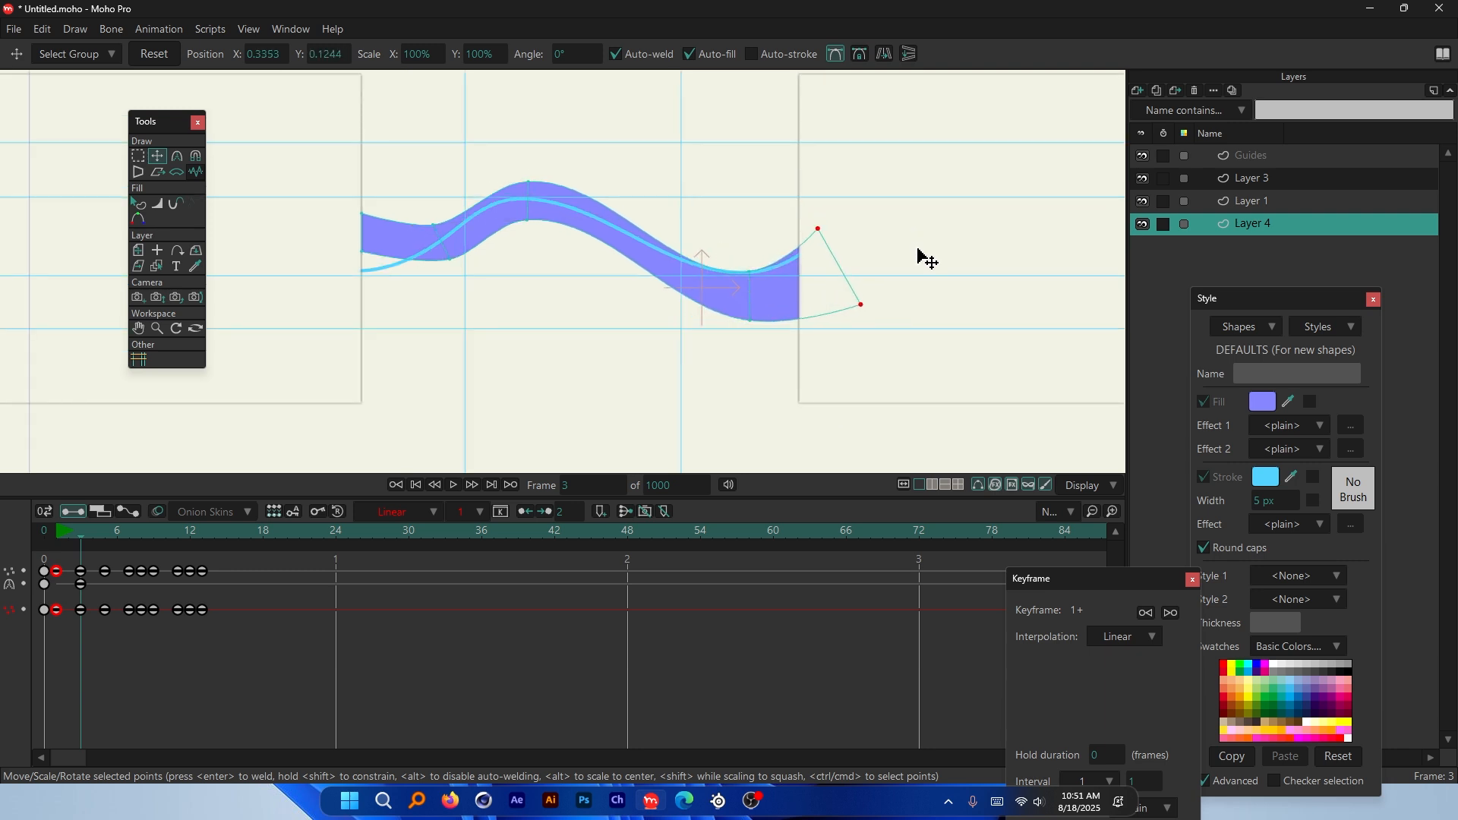
{"action": "left_click_drag", "start_coordinate": [918, 250], "coordinate": [947, 306]}
Step: At frame 5, select the strip's third dividing line and reposition it along the slope between the crest and the right end
{"action": "key", "text": "Right"}
{"action": "key", "text": "Right"}
{"action": "left_click_drag", "start_coordinate": [593, 364], "coordinate": [738, 194]}
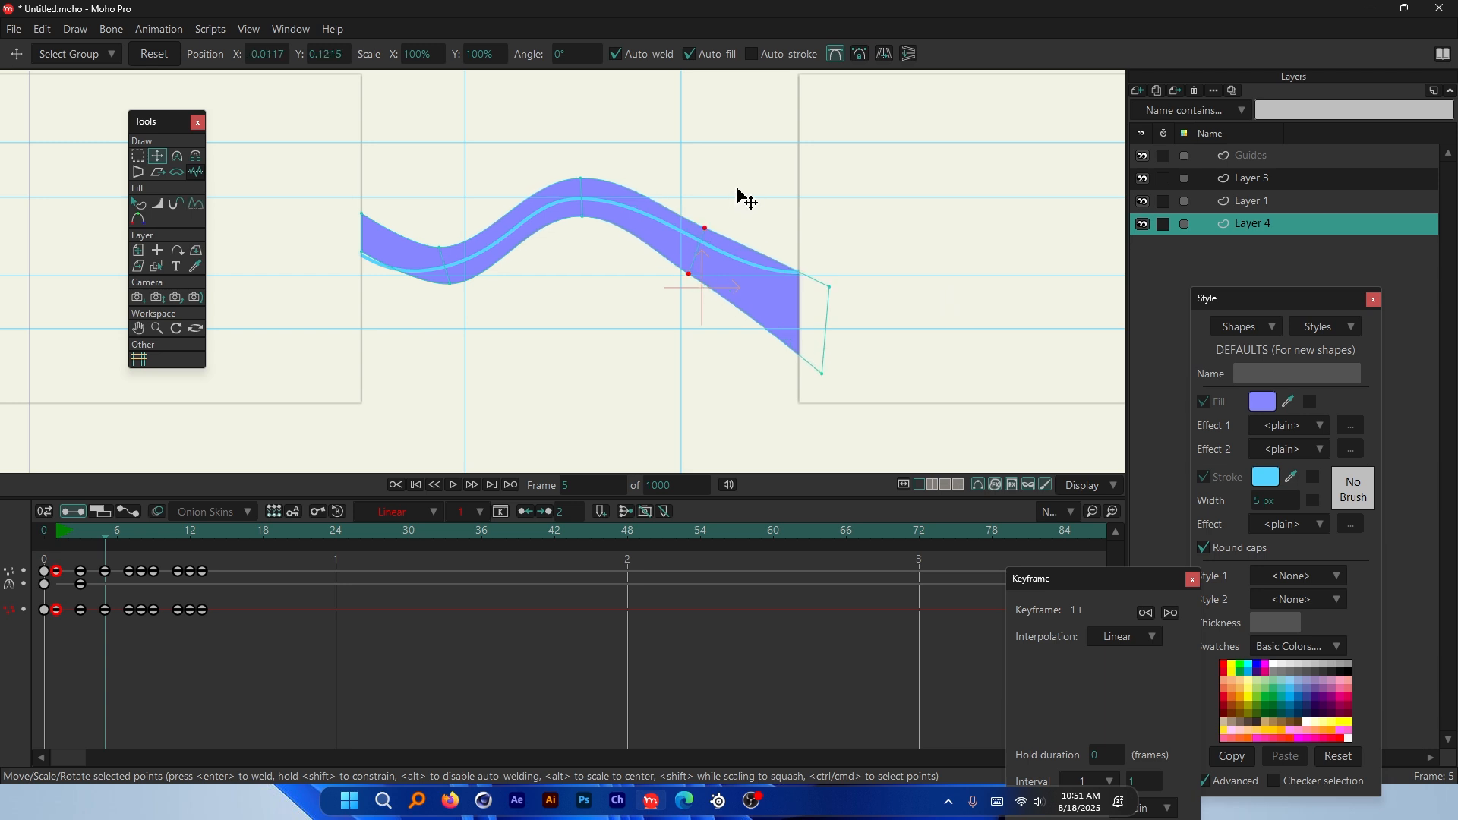
Step: At frame 7, raise the strip's third dividing line toward the upper guide and adjust the right end edge
{"action": "left_click_drag", "start_coordinate": [106, 531], "coordinate": [129, 532]}
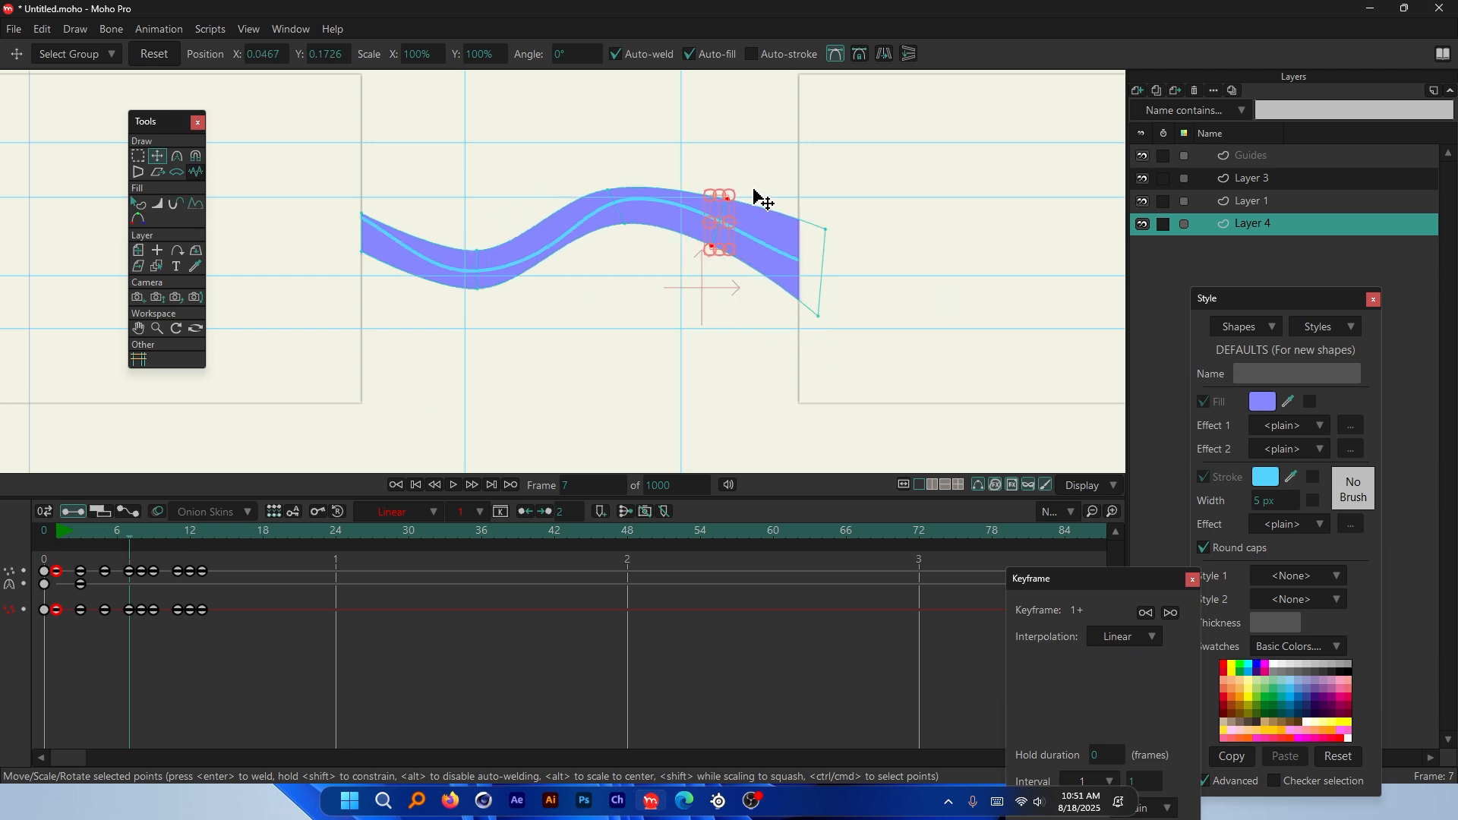
{"action": "left_click_drag", "start_coordinate": [757, 195], "coordinate": [794, 345]}
{"action": "key", "text": "ctrl+z"}
{"action": "left_click_drag", "start_coordinate": [878, 199], "coordinate": [793, 363]}
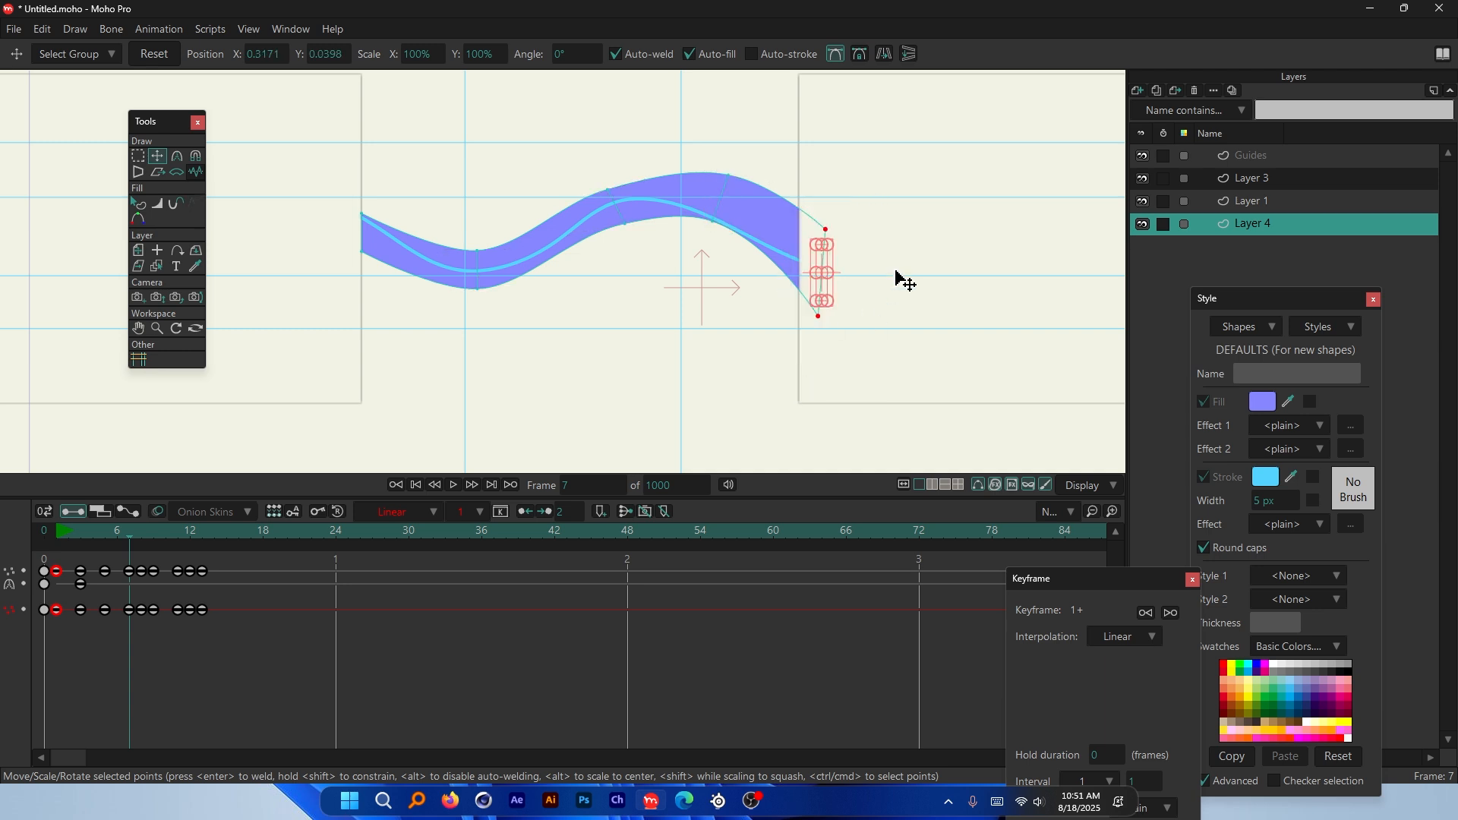
{"action": "left_click_drag", "start_coordinate": [901, 281], "coordinate": [888, 284]}
Step: At frames 8 and 9, raise the strip's third dividing line and right end edge toward the upper guide
{"action": "left_click", "coordinate": [138, 534]}
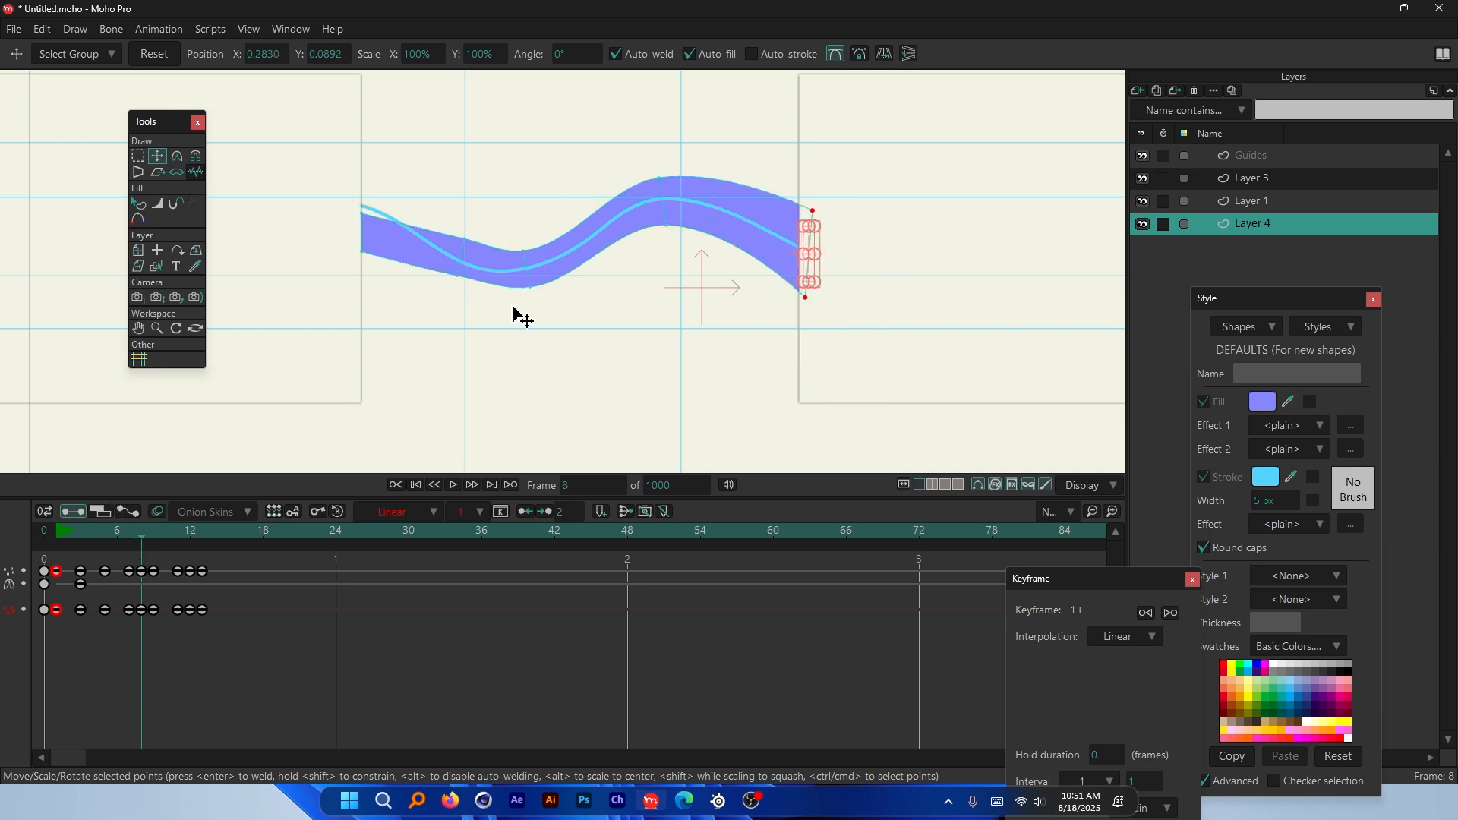
{"action": "key", "text": "ctrl+Right"}
{"action": "left_click_drag", "start_coordinate": [691, 146], "coordinate": [667, 254]}
{"action": "key", "text": "ctrl+Right"}
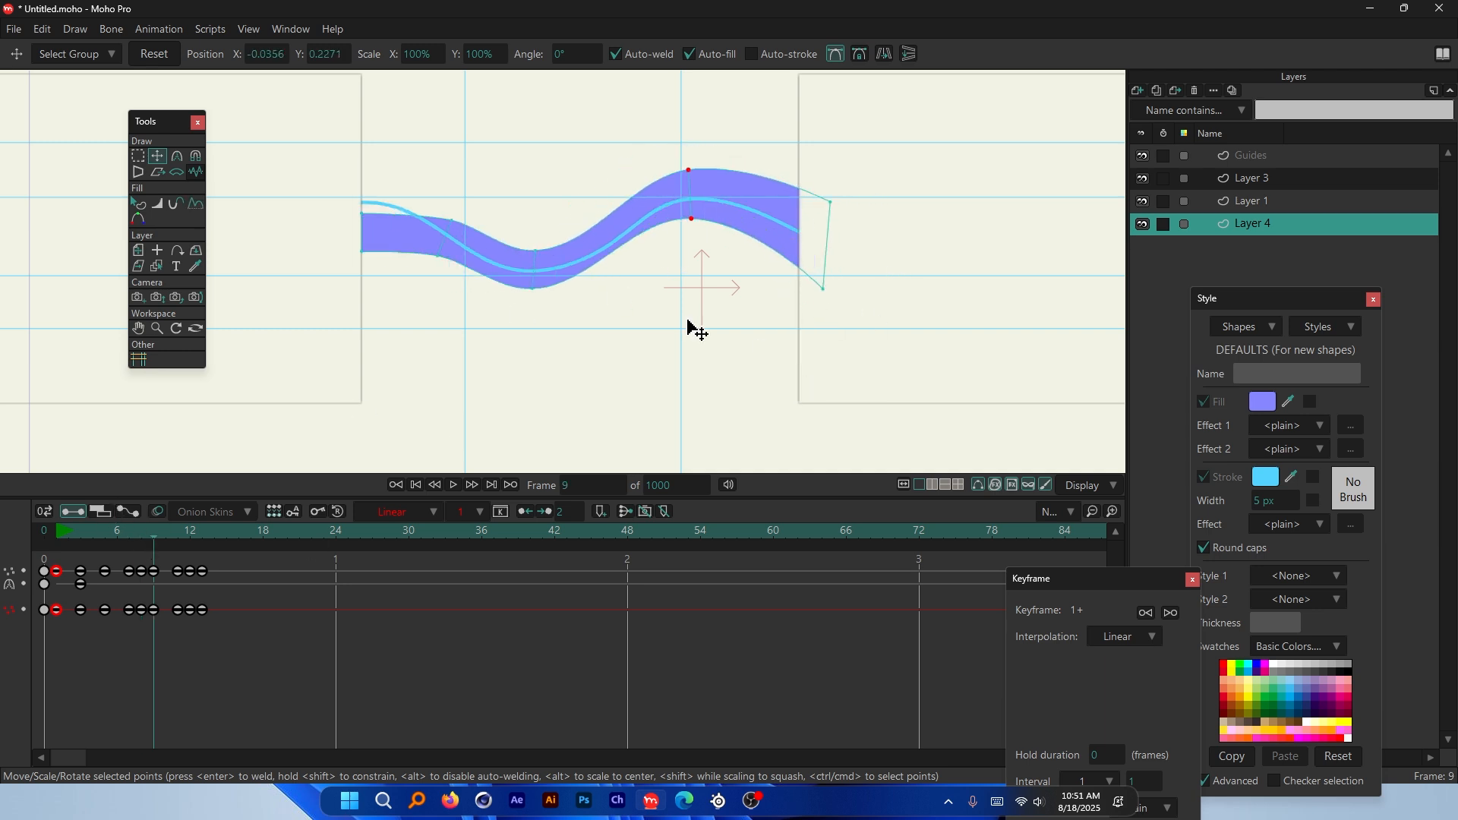
{"action": "key", "text": "ctrl+Left"}
{"action": "key", "text": "ctrl+z"}
{"action": "key", "text": "ctrl+z"}
{"action": "key", "text": "ctrl+z"}
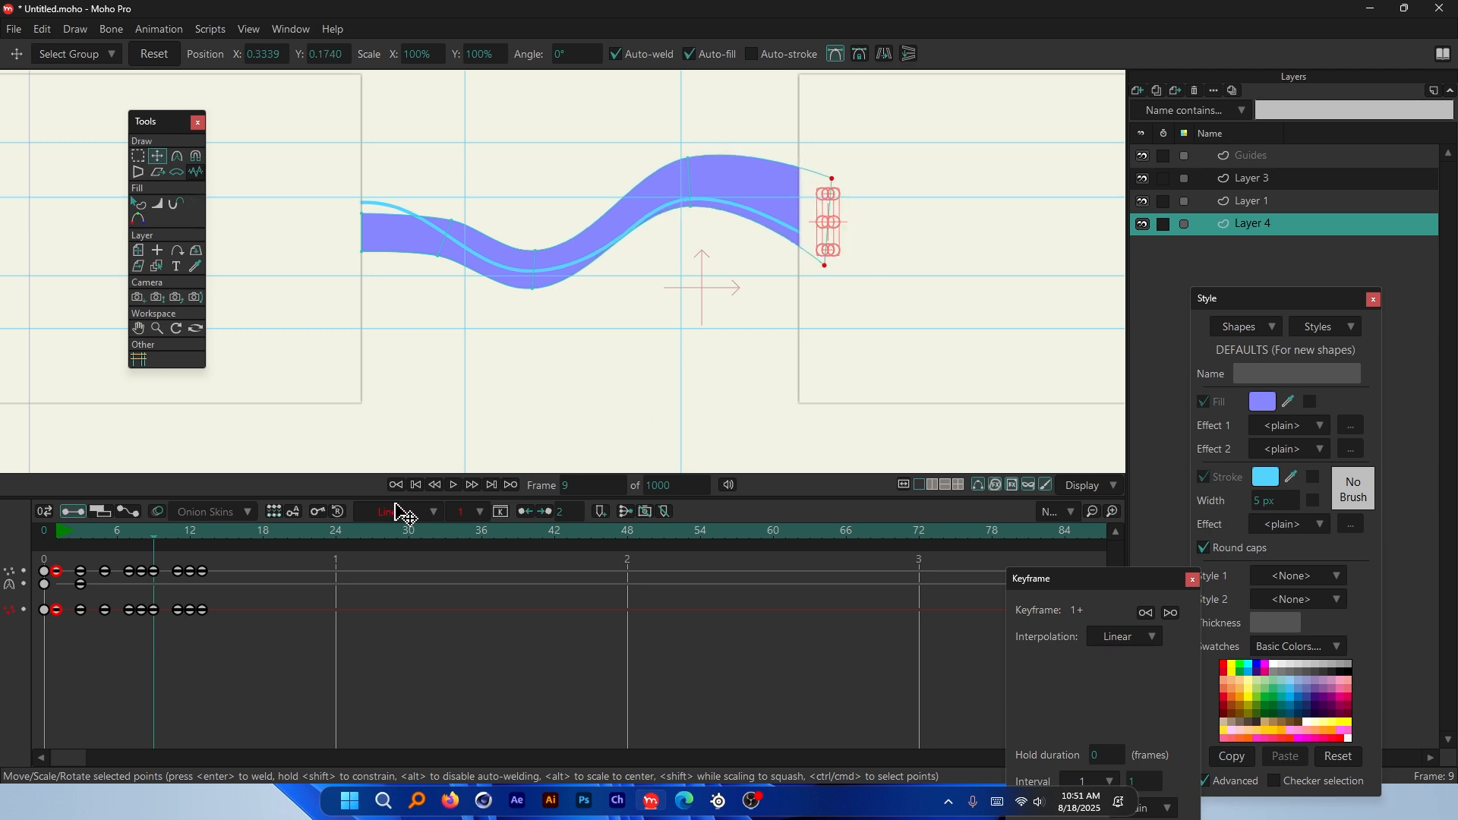
Step: At frame 11, raise the strip's outer crest to the upper guide, and at frame 12 move the trough's dividing line down
{"action": "key", "text": "ctrl+Right"}
{"action": "key", "text": "ctrl+Right"}
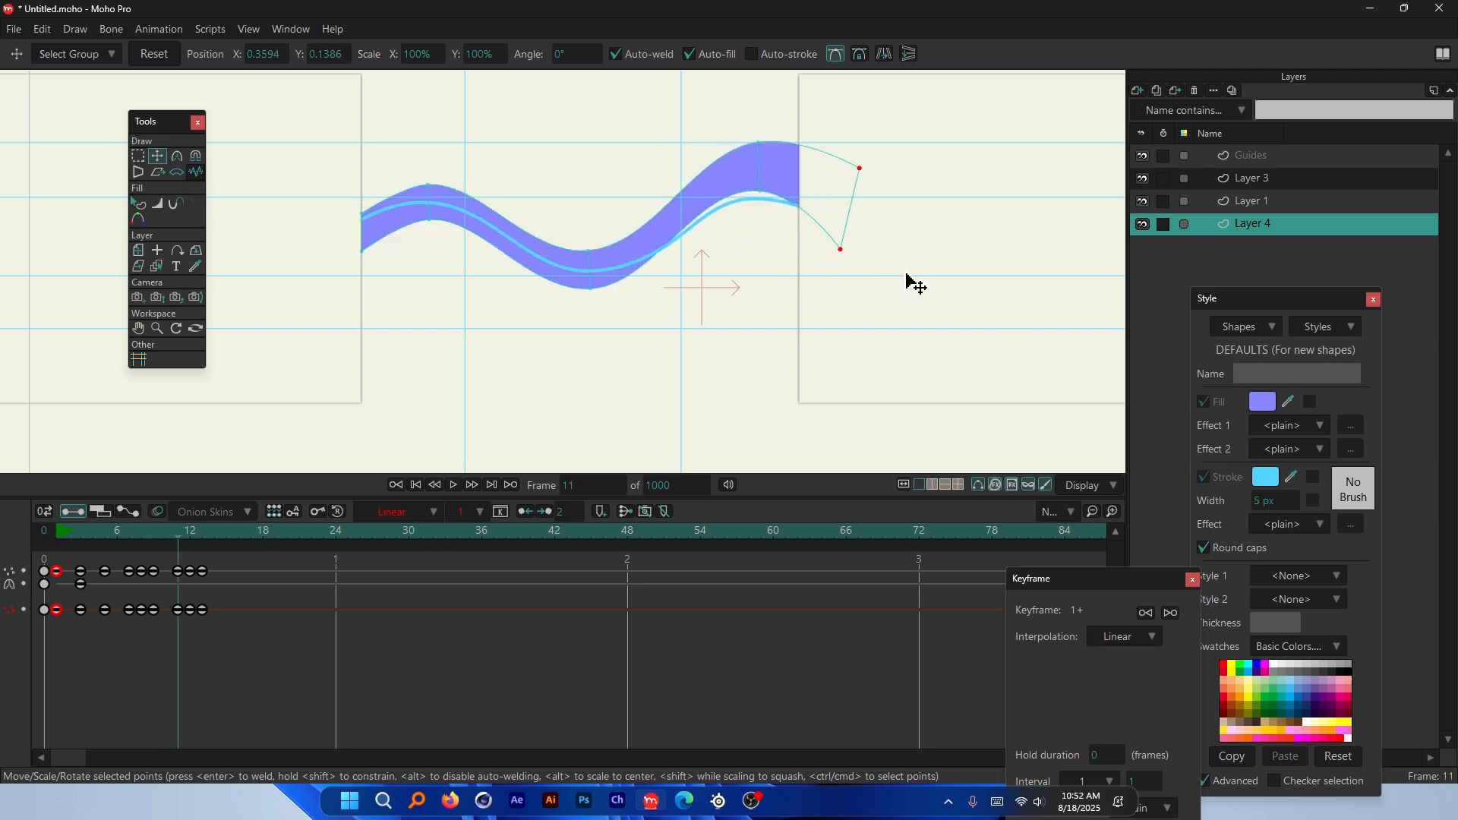
{"action": "left_click_drag", "start_coordinate": [178, 537], "coordinate": [190, 536]}
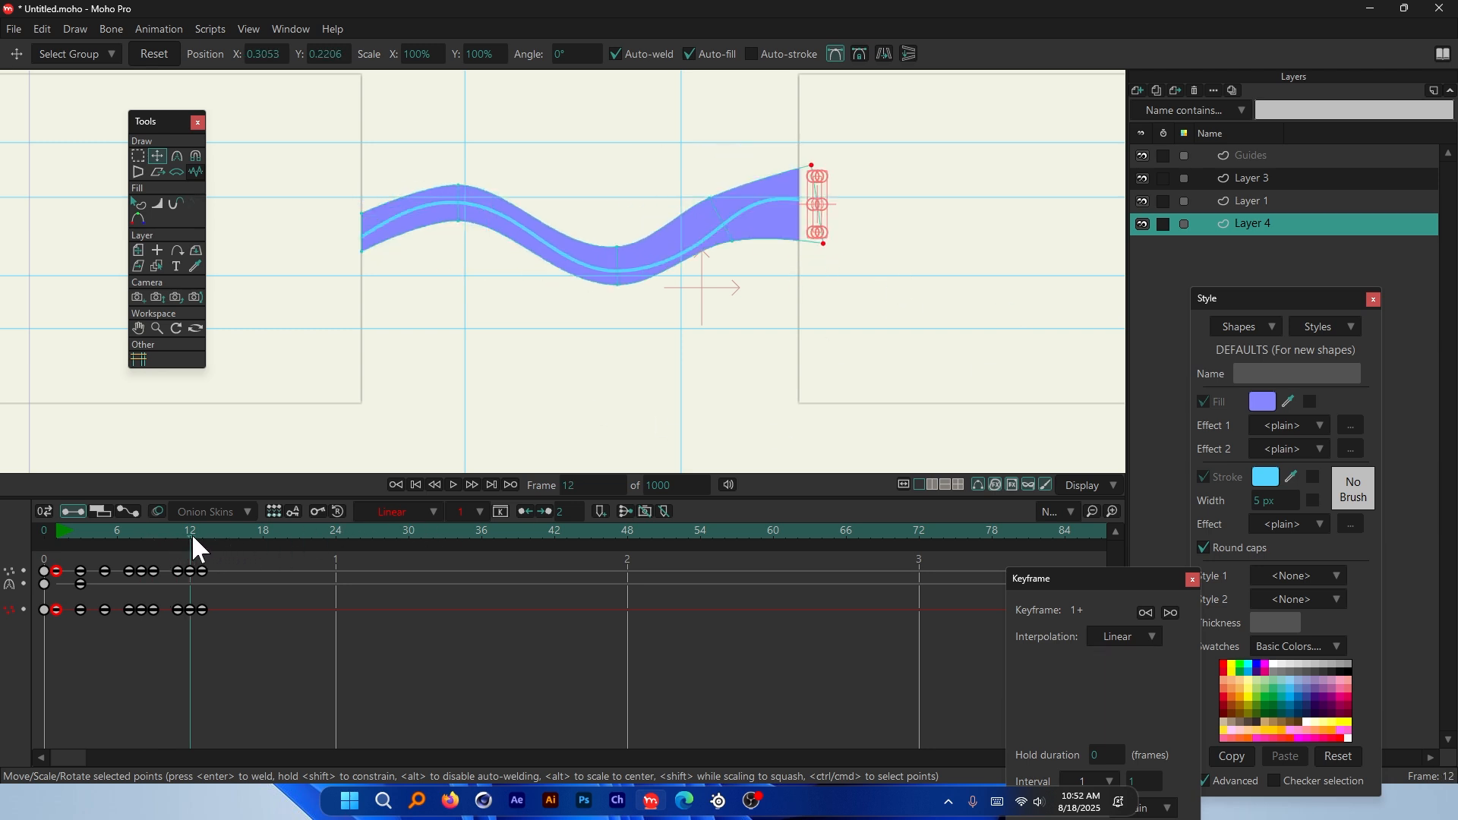
{"action": "left_click_drag", "start_coordinate": [603, 231], "coordinate": [650, 328]}
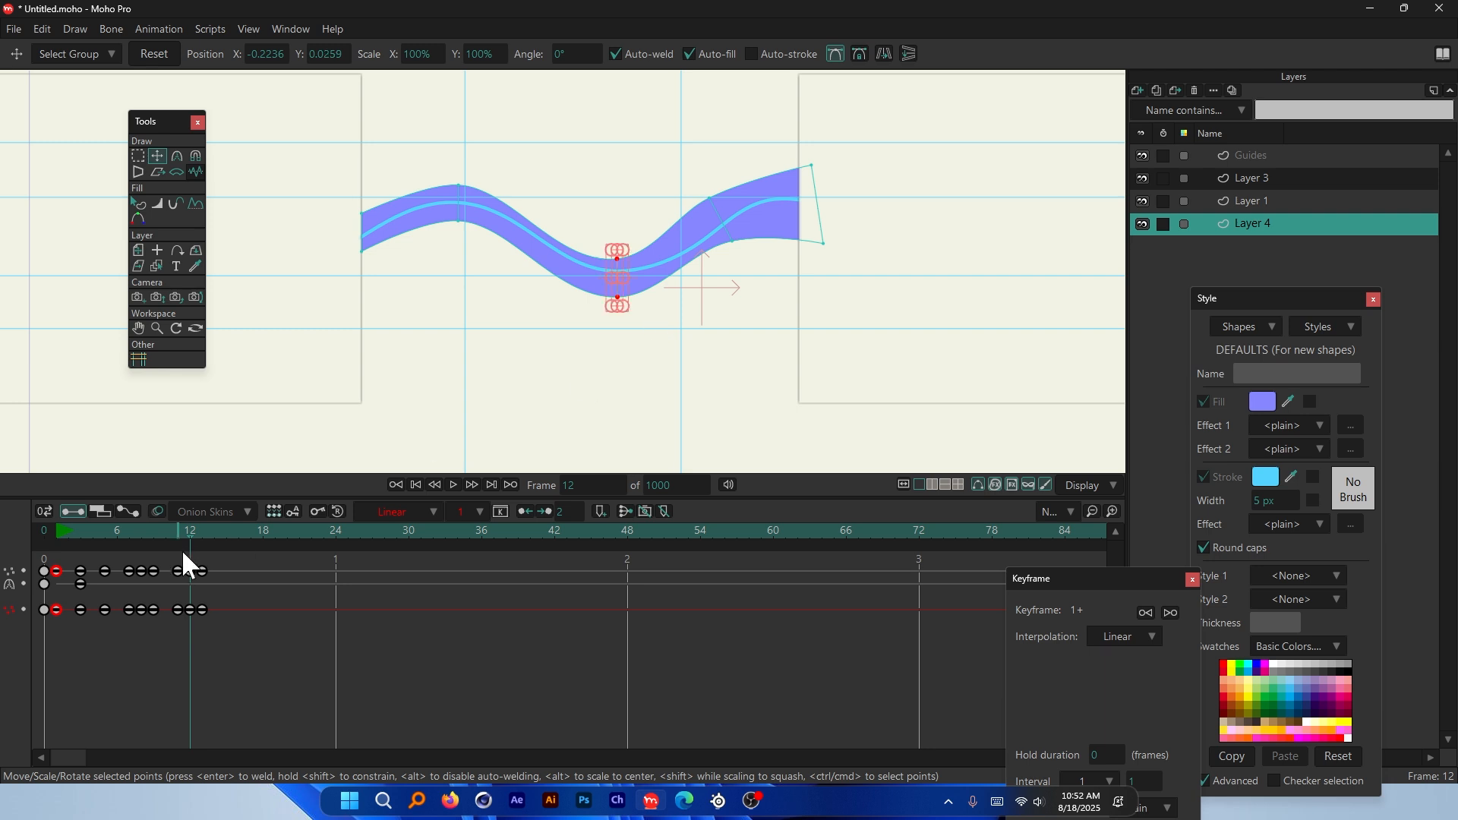
Step: Set the frame 13 keyframe's interpolation to Cycle and play back the looping wave
{"action": "left_click_drag", "start_coordinate": [192, 536], "coordinate": [105, 536]}
{"action": "key", "text": "space"}
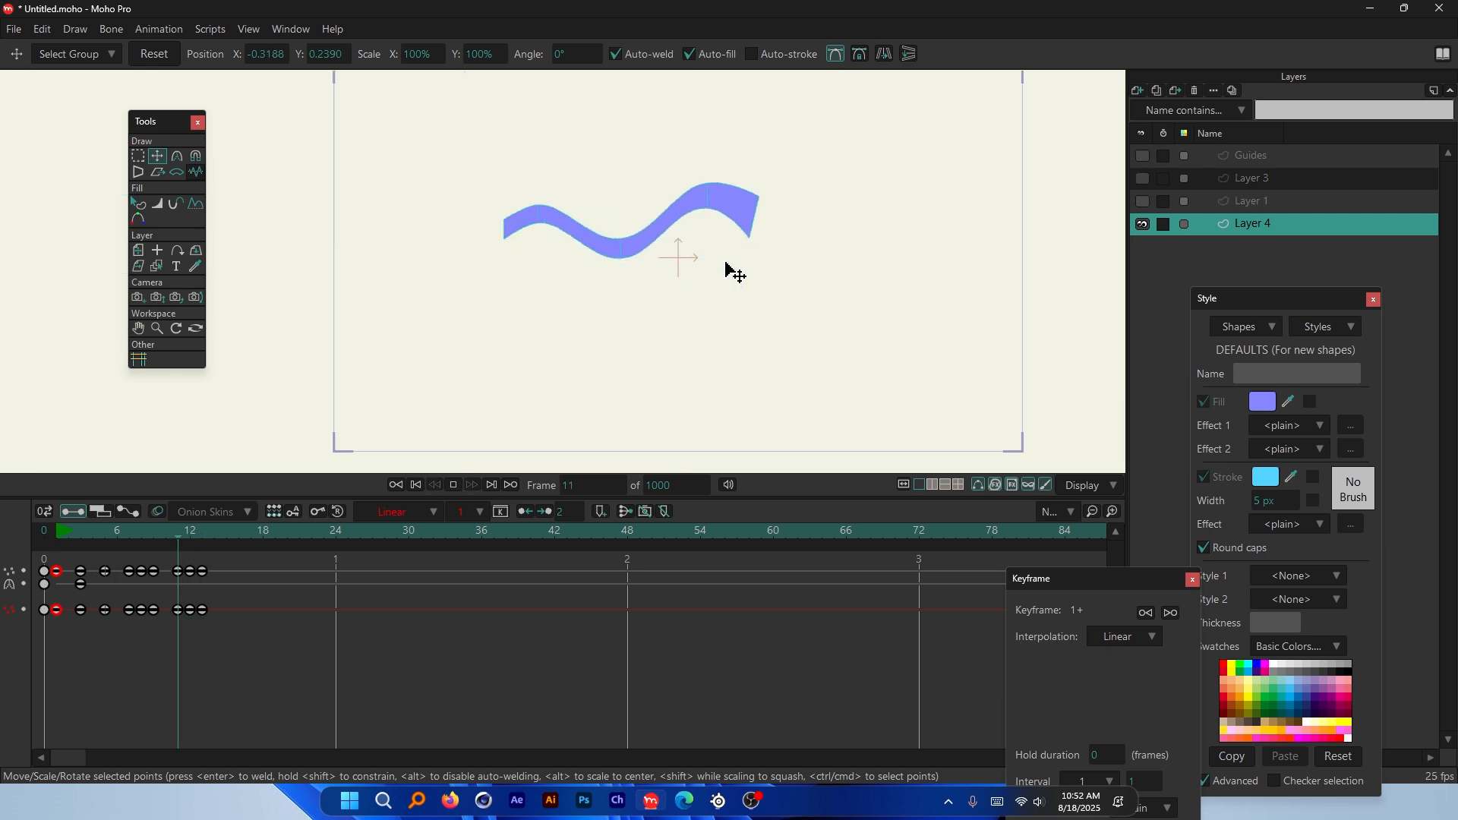
{"action": "right_click", "coordinate": [198, 571]}
{"action": "left_click", "coordinate": [244, 632]}
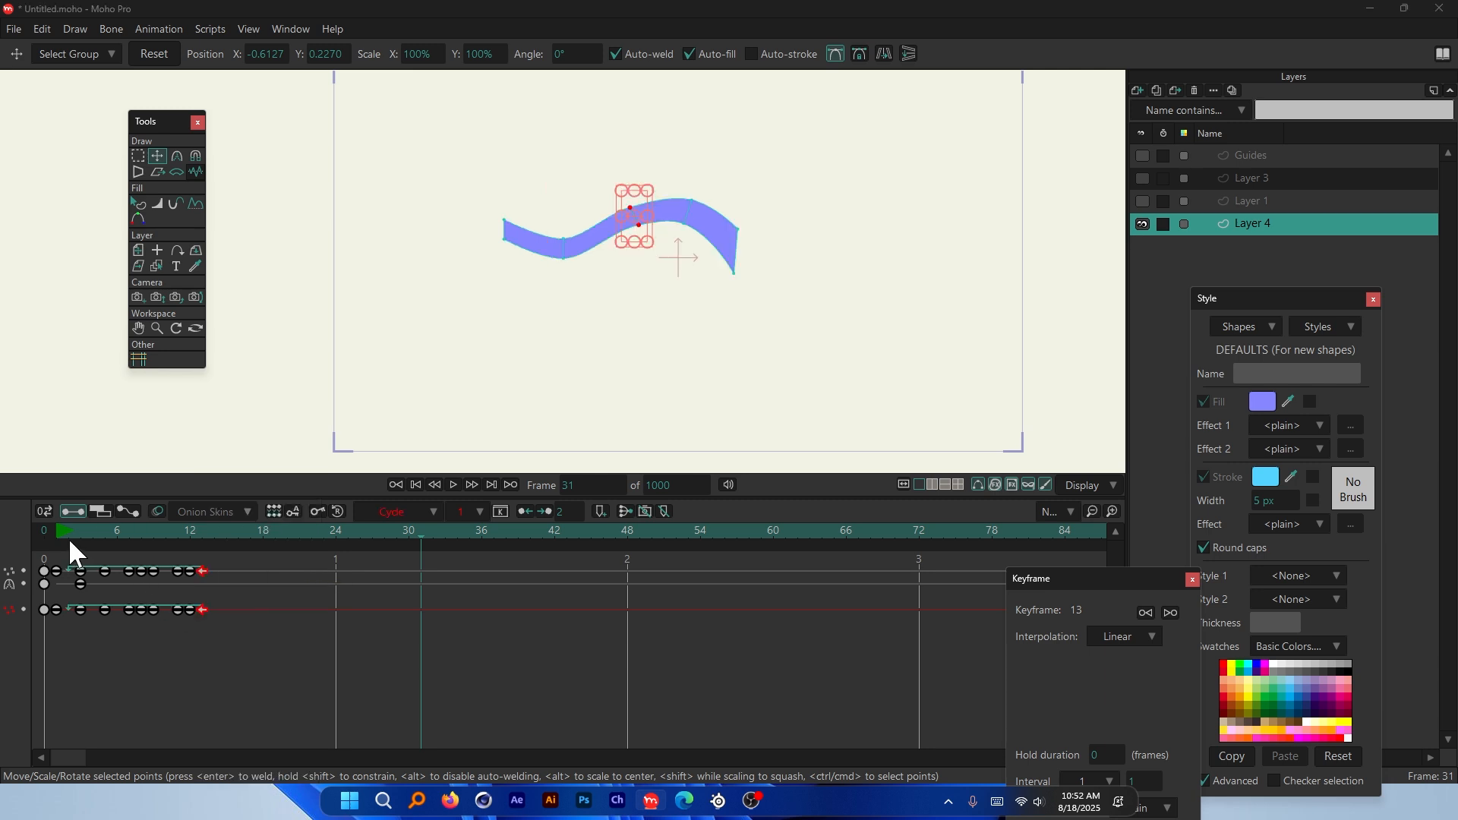
{"action": "key", "text": "space"}
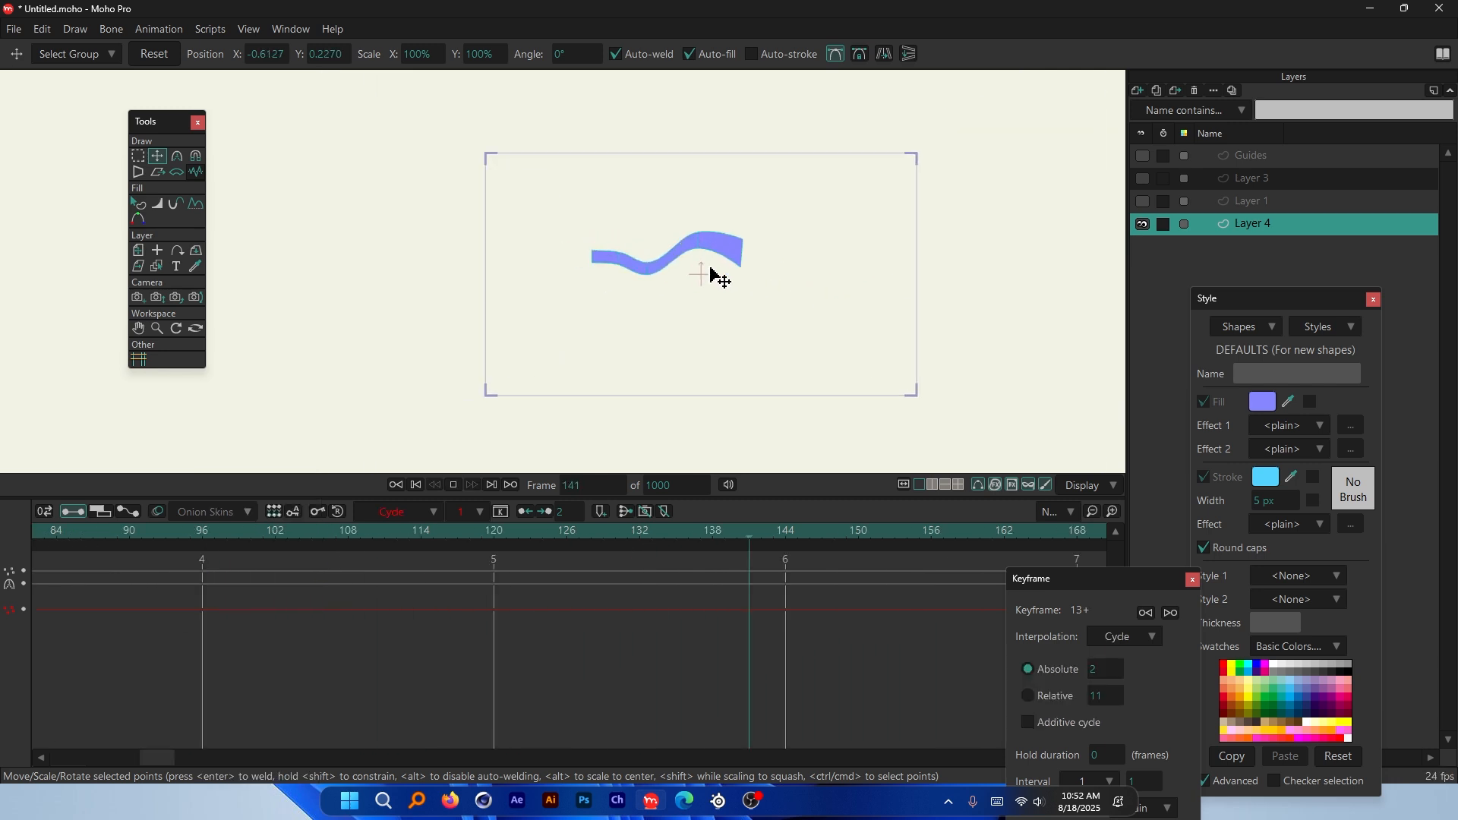
{"action": "key", "text": "space"}
Step: Select all of the strip's keyframes from frame 1 to 13, set their interval to 3, and play back the loop
{"action": "left_click_drag", "start_coordinate": [158, 752], "coordinate": [20, 761]}
{"action": "left_click_drag", "start_coordinate": [217, 564], "coordinate": [57, 570]}
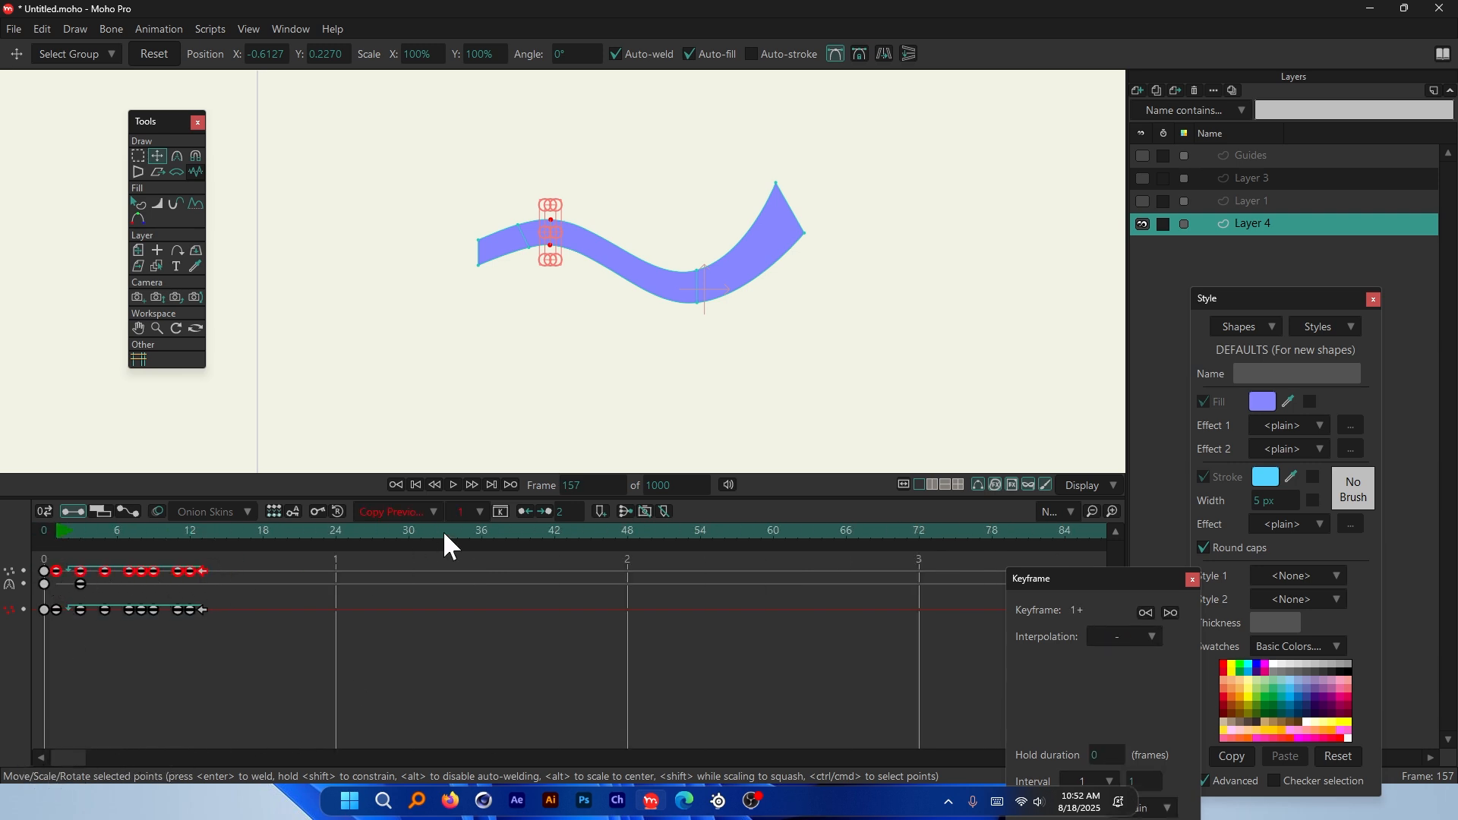
{"action": "left_click", "coordinate": [468, 512]}
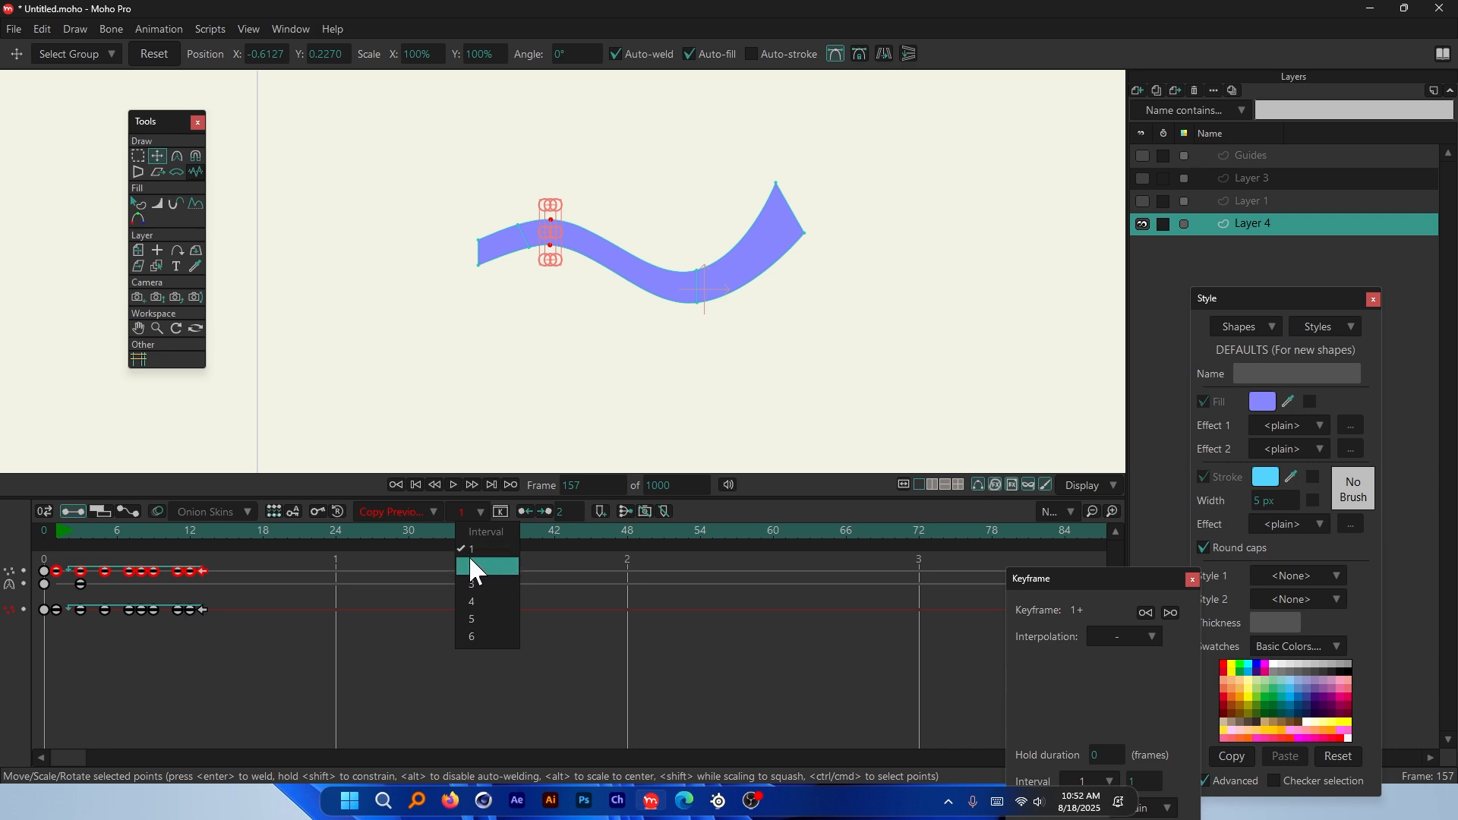
{"action": "left_click", "coordinate": [472, 583]}
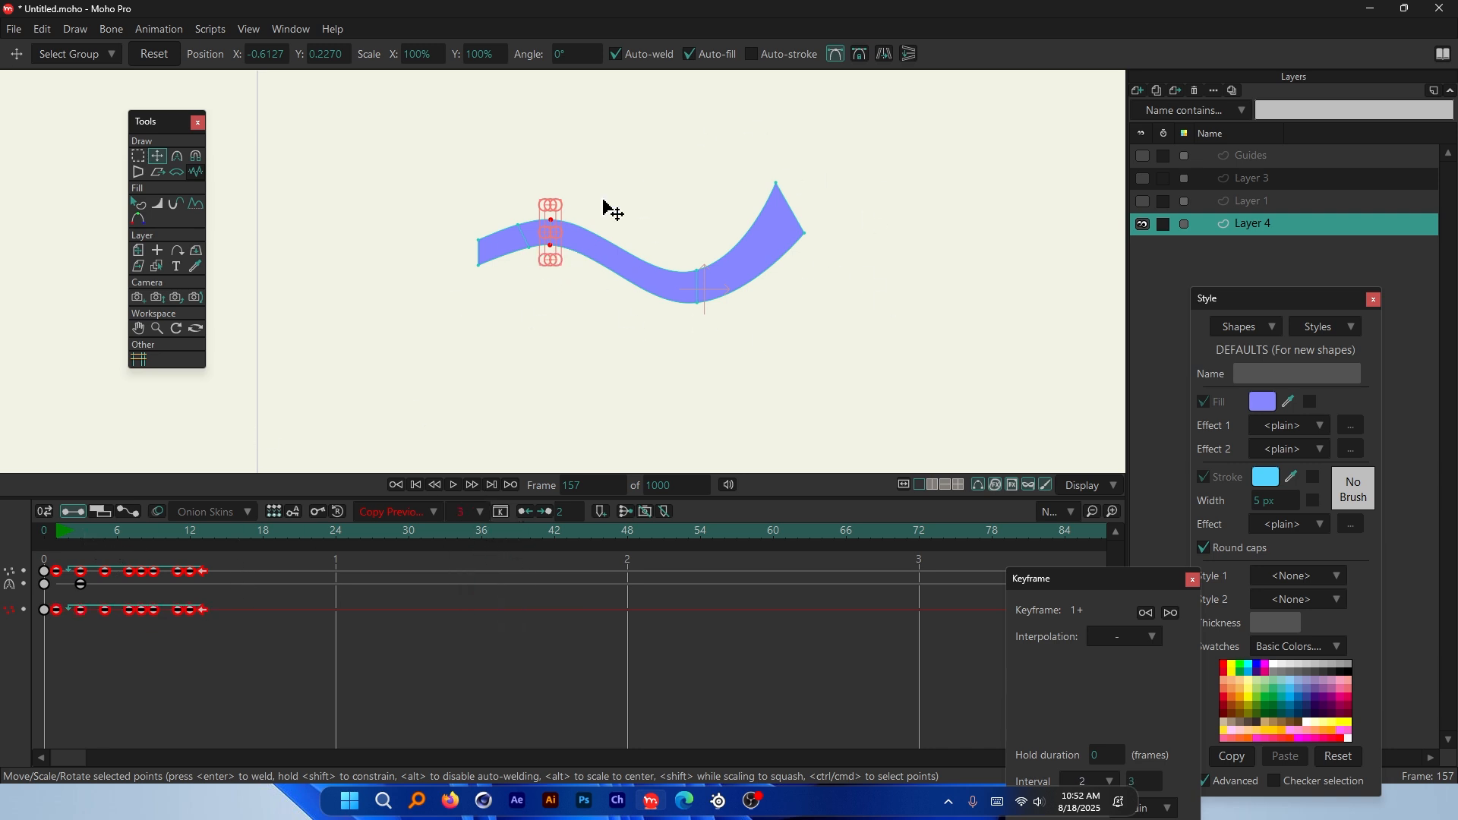
{"action": "key", "text": "space"}
{"action": "scroll", "coordinate": [684, 258], "scroll_direction": "down", "scroll_amount": 4}
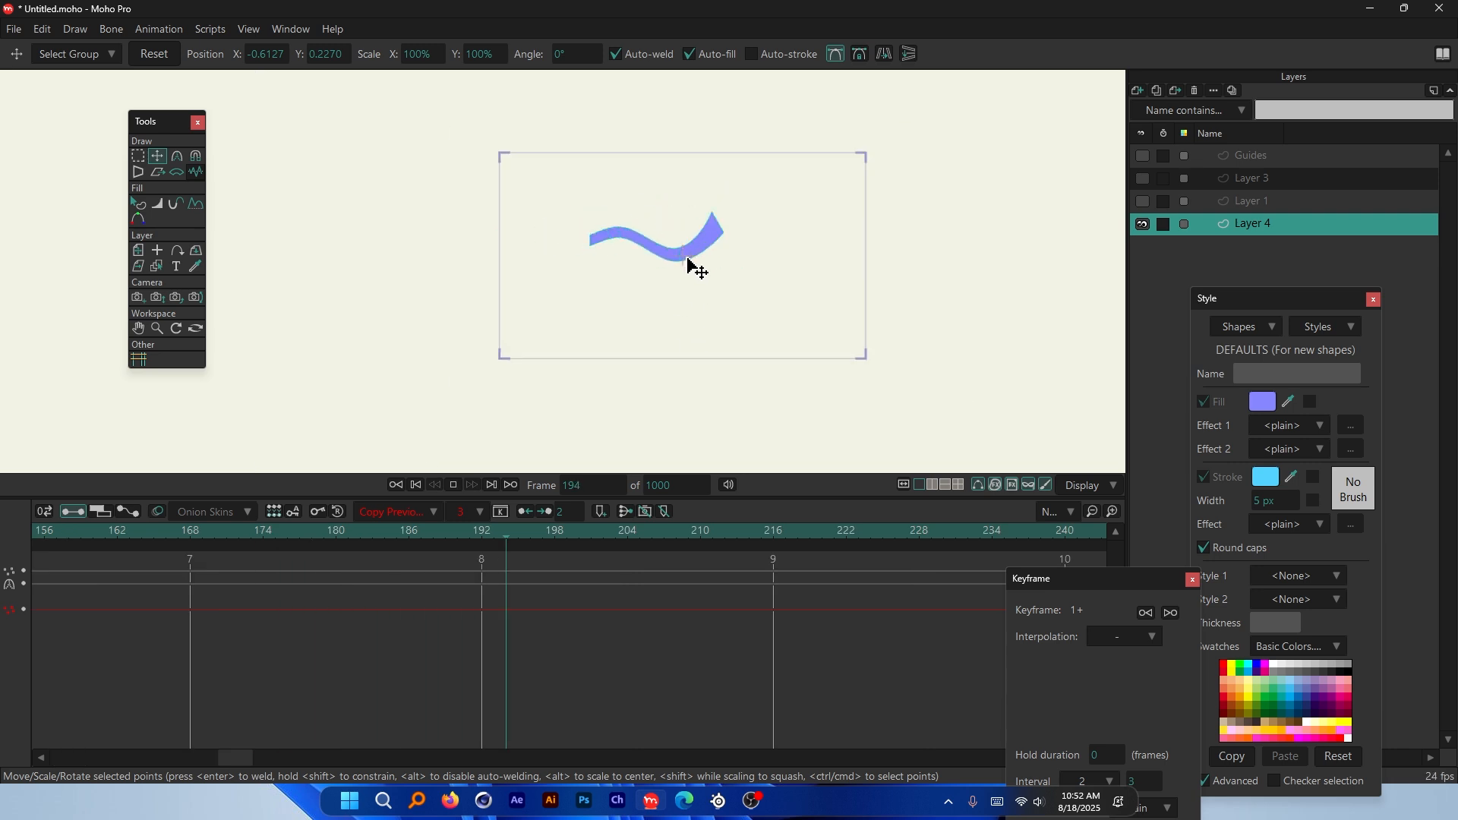
{"action": "scroll", "coordinate": [661, 228], "scroll_direction": "up", "scroll_amount": 4}
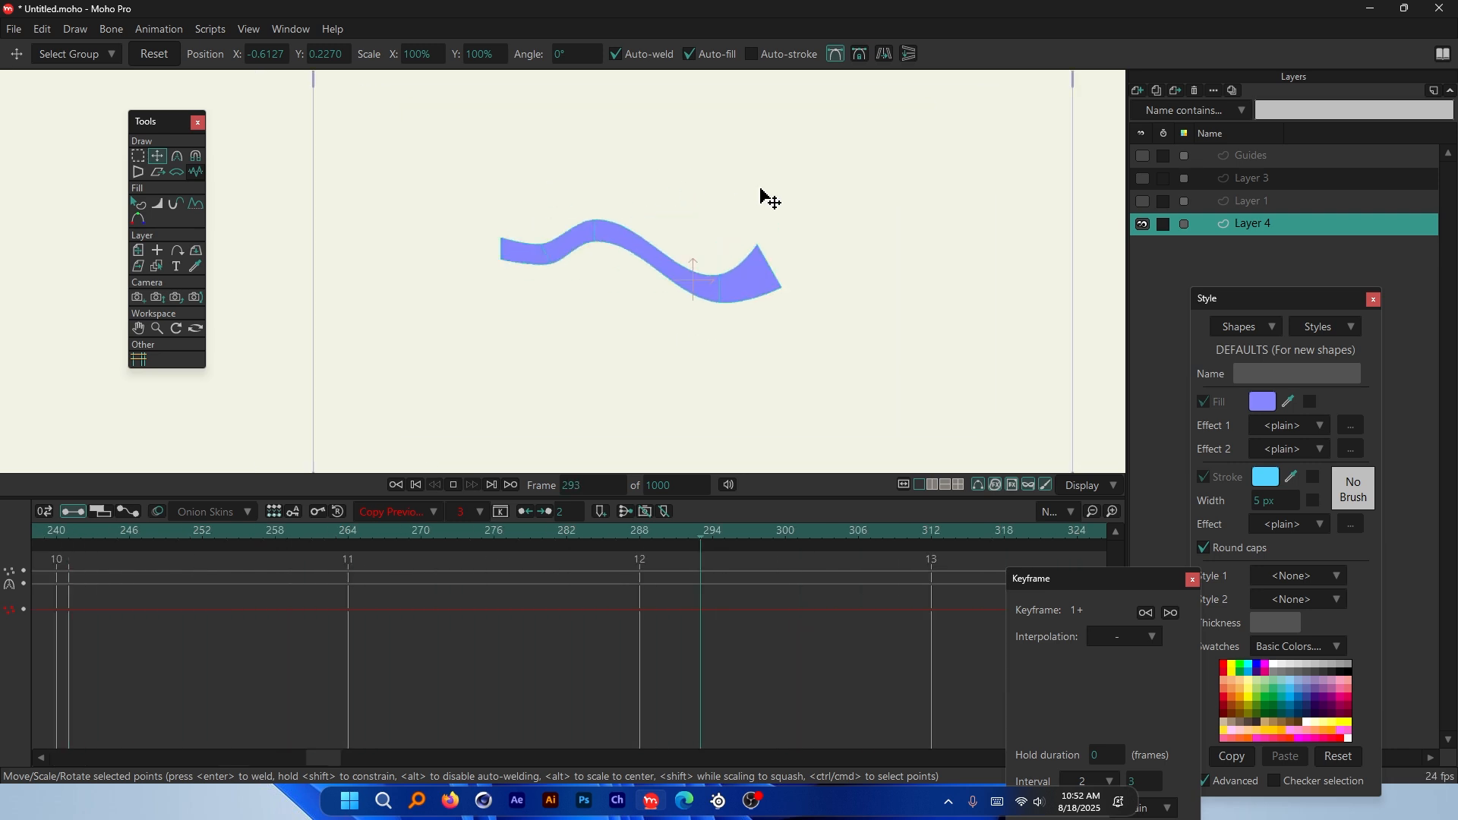
{"action": "scroll", "coordinate": [531, 234], "scroll_direction": "down", "scroll_amount": 3}
{"action": "scroll", "coordinate": [562, 243], "scroll_direction": "up", "scroll_amount": 3}
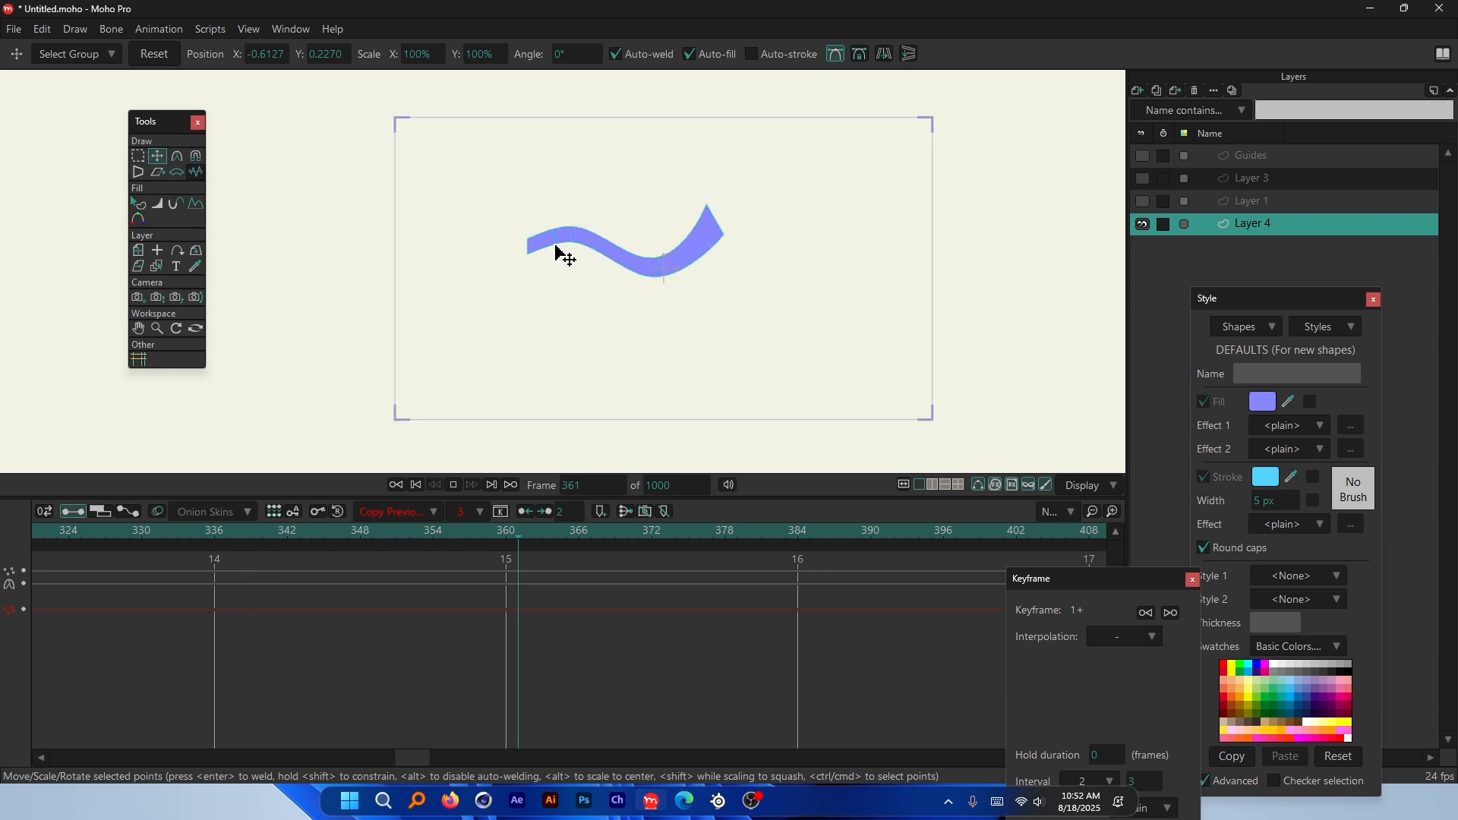
{"action": "key", "text": "space"}
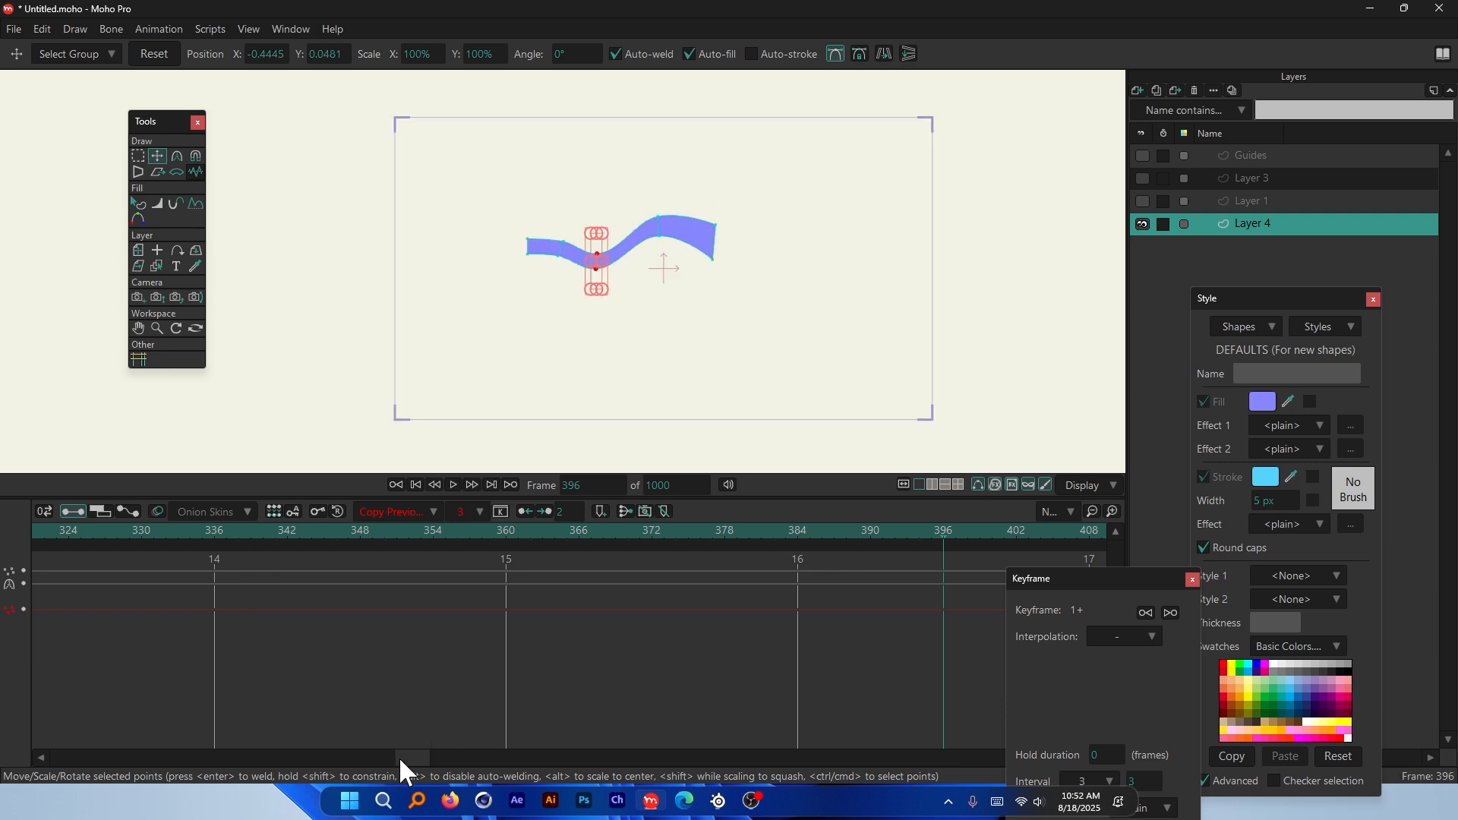
Step: Set the selected keyframes' interval to 2 and play back the looping wave
{"action": "left_click_drag", "start_coordinate": [401, 756], "coordinate": [57, 756]}
{"action": "left_click", "coordinate": [467, 511]}
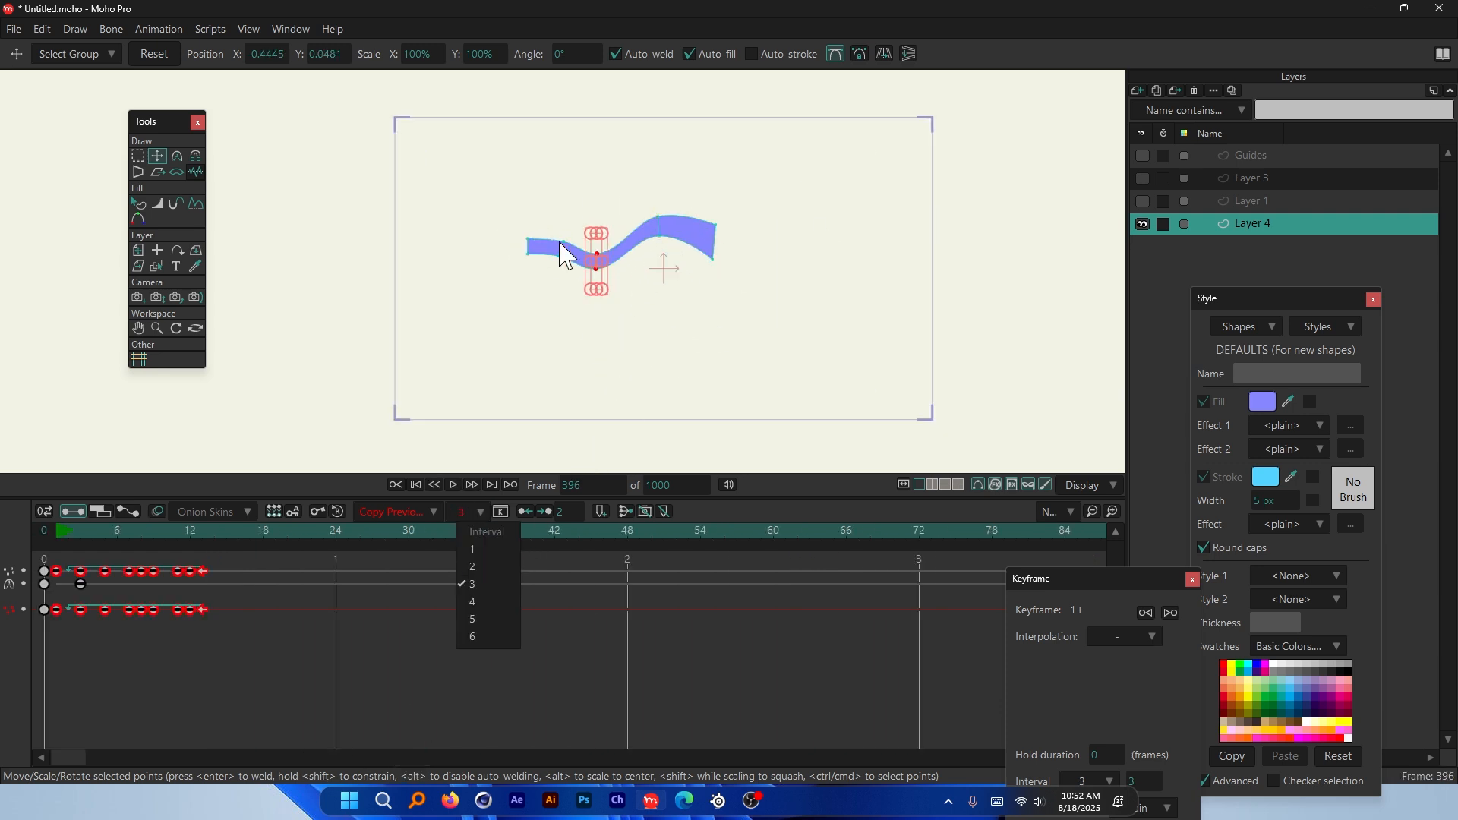
{"action": "left_click", "coordinate": [470, 567]}
{"action": "key", "text": "space"}
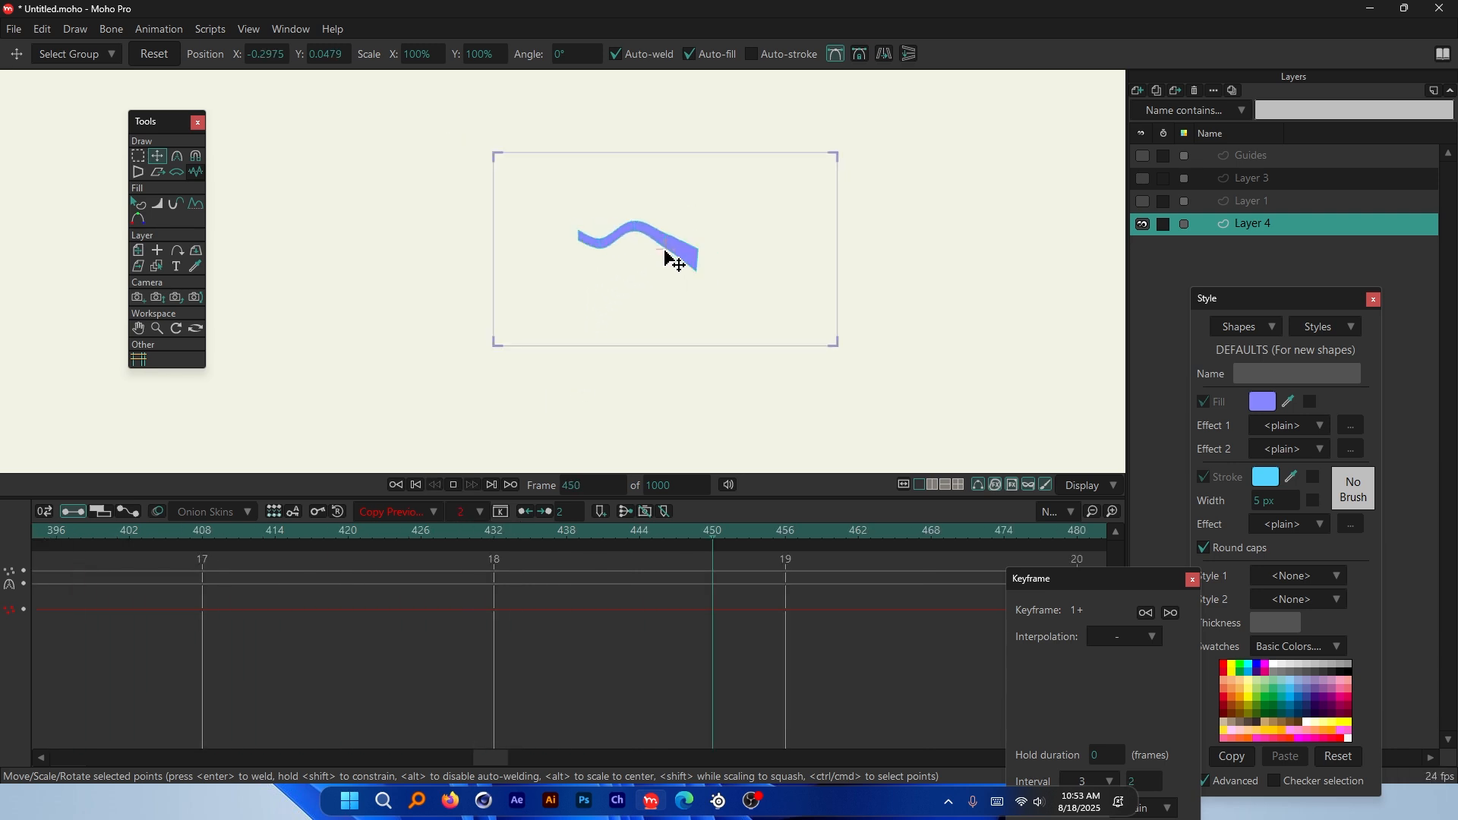
{"action": "key", "text": "space"}
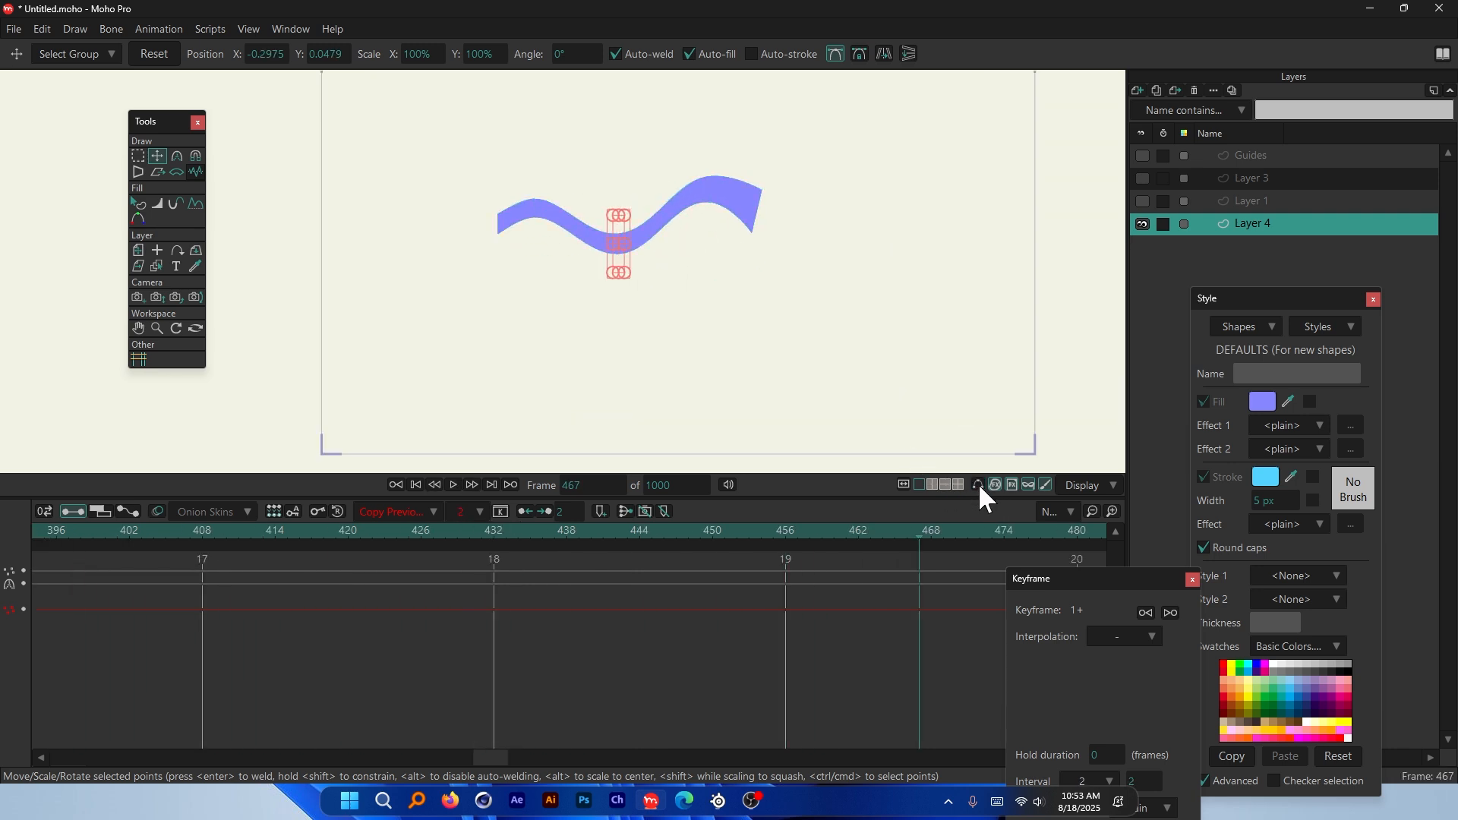
{"action": "key", "text": "space"}
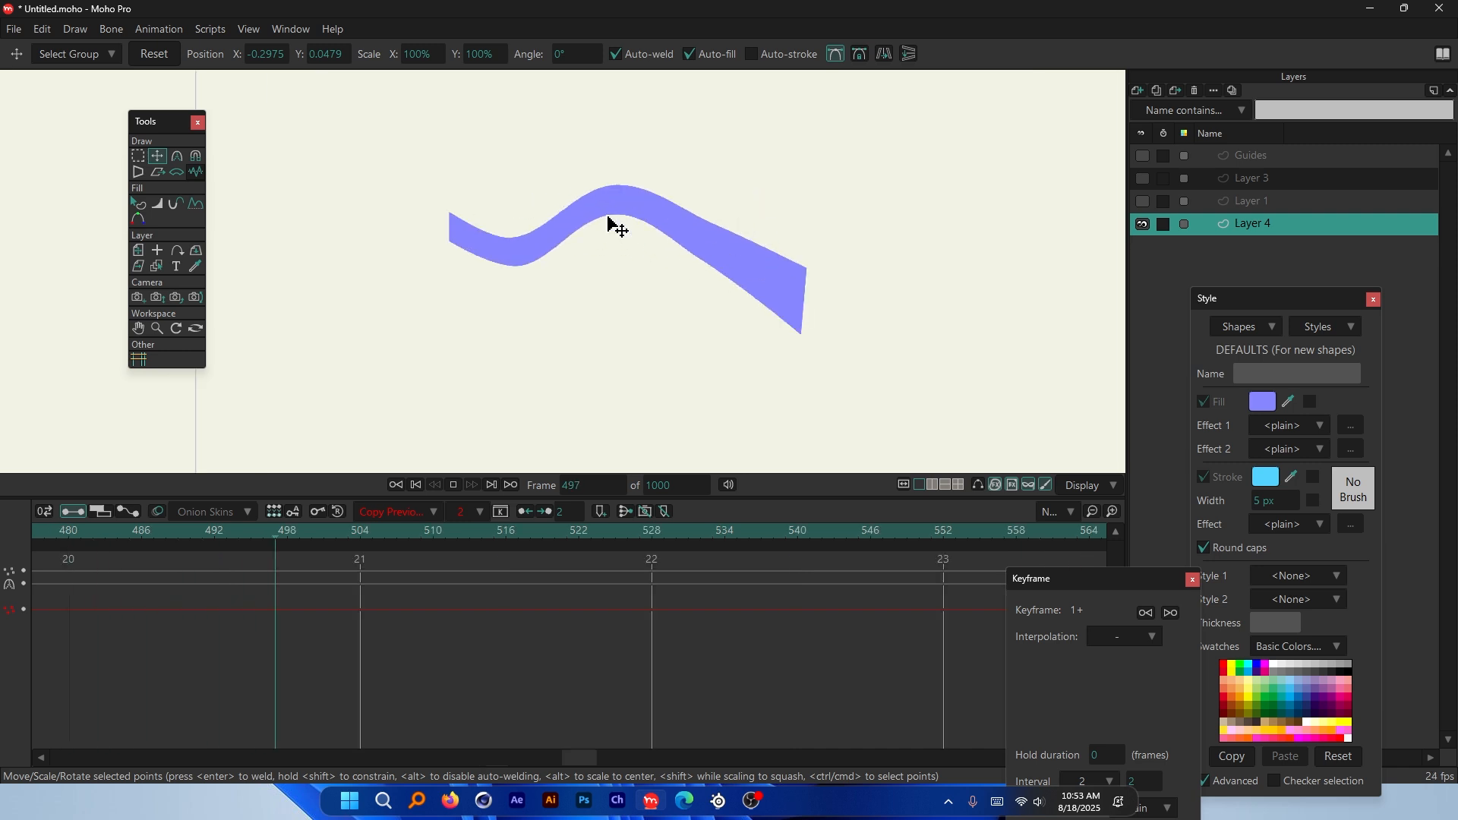